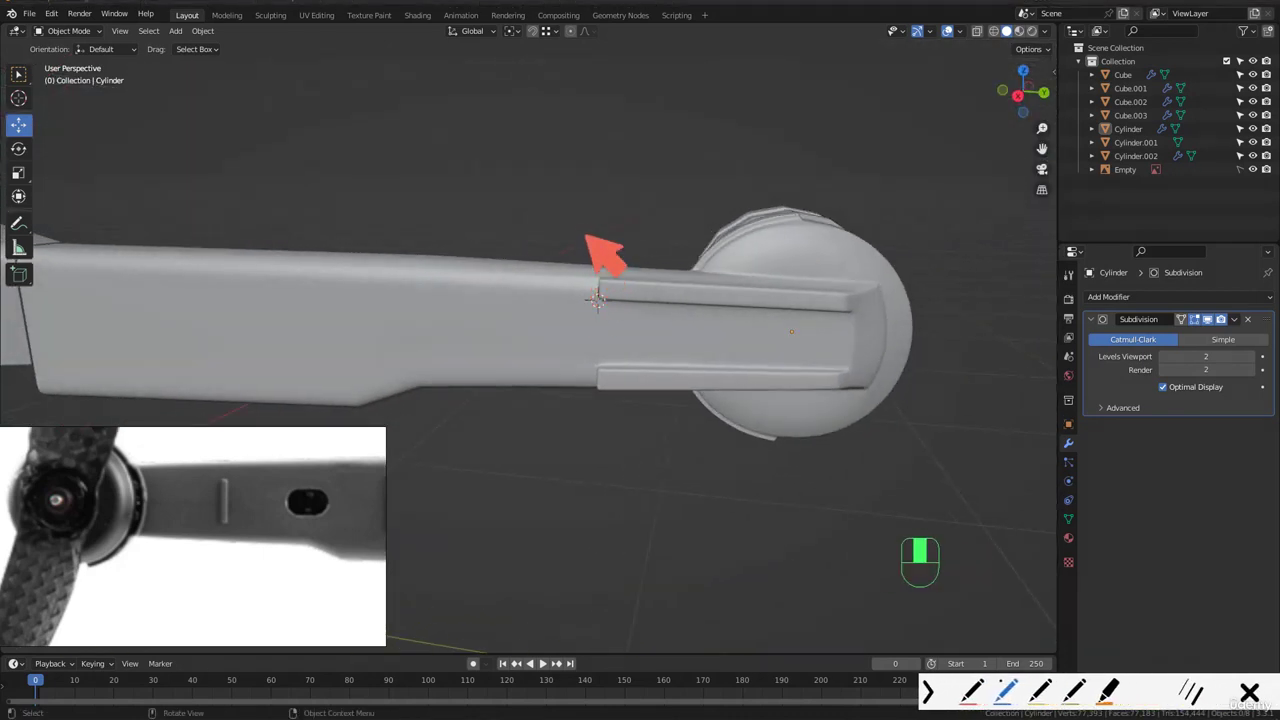
- Examine the drone arm around the rail ends and compare its plain side with the reference image in left orthographic view
{"action": "left_click_drag", "start_coordinate": [587, 236], "coordinate": [565, 400]}
{"action": "left_click_drag", "start_coordinate": [588, 298], "coordinate": [583, 422]}
{"action": "key", "text": "Escape"}
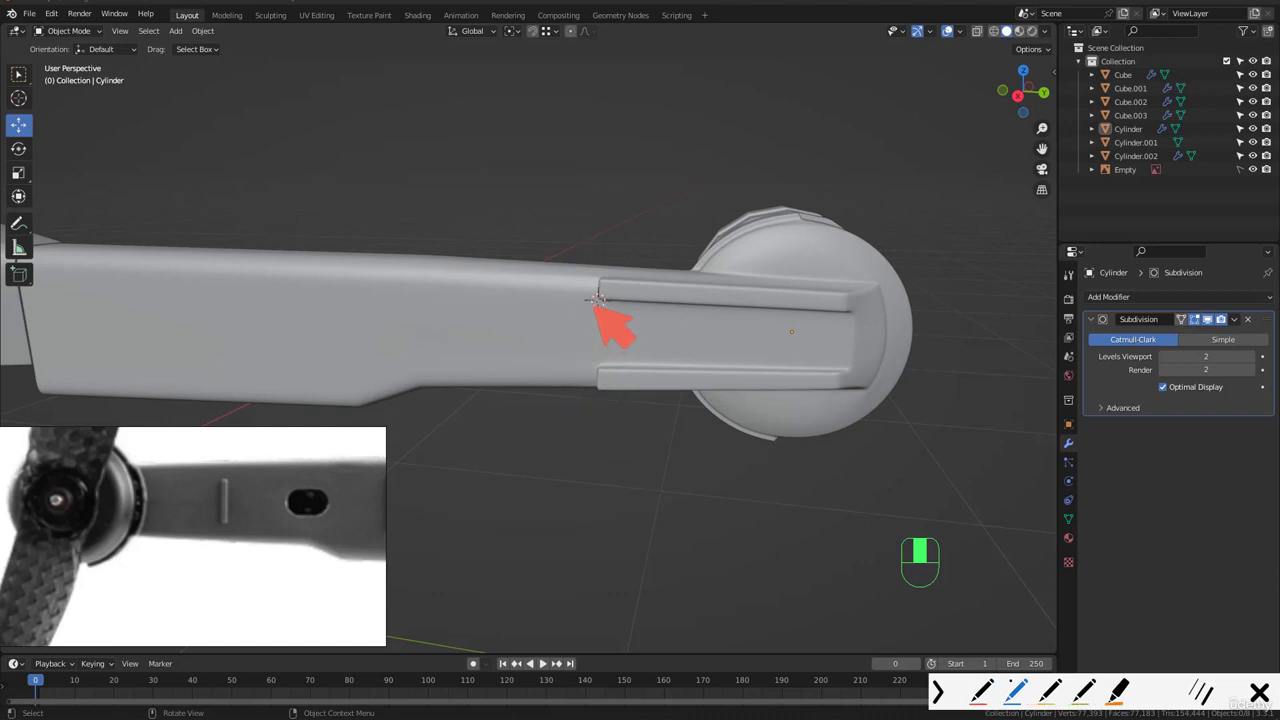
{"action": "mouse_move", "coordinate": [595, 305]}
{"action": "middle_mouse_down"}
{"action": "mouse_move", "coordinate": [606, 343]}
{"action": "mouse_move", "coordinate": [603, 290]}
{"action": "middle_mouse_up"}
{"action": "scroll", "coordinate": [580, 281], "scroll_direction": "up", "scroll_amount": 2}
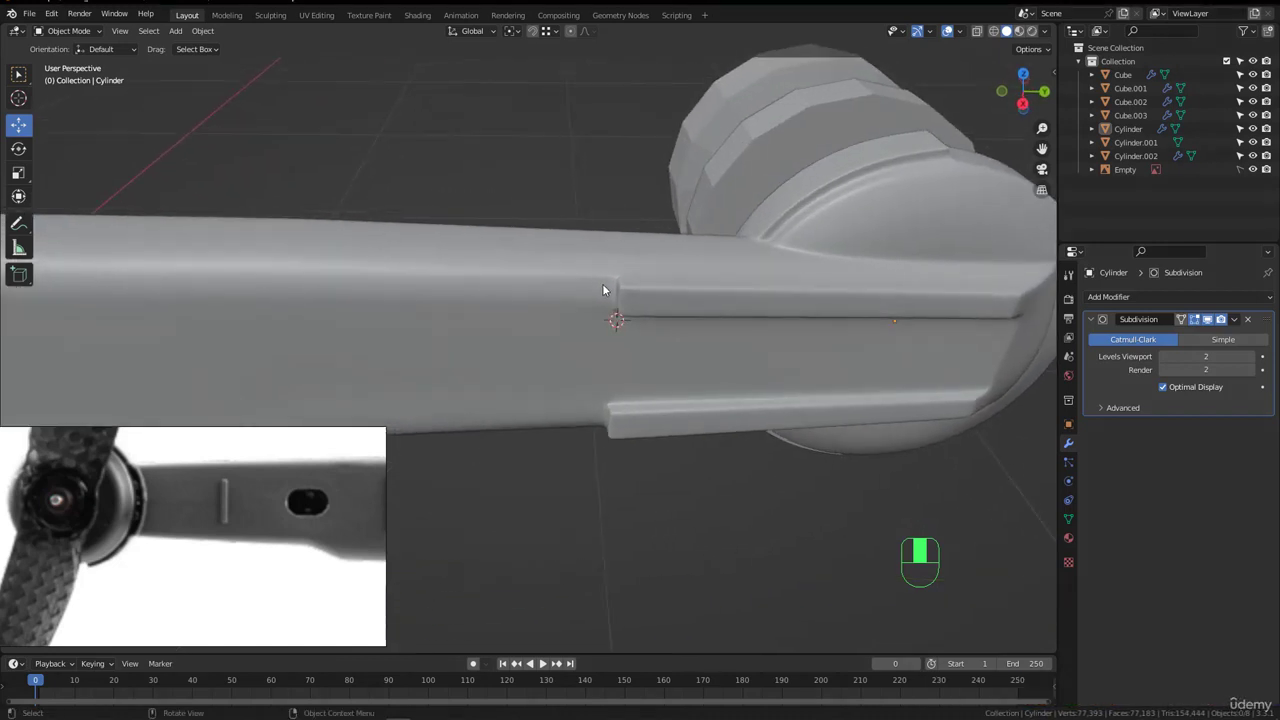
{"action": "key", "text": "ctrl+KP_3"}
{"action": "scroll", "coordinate": [605, 310], "scroll_direction": "down", "scroll_amount": 3}
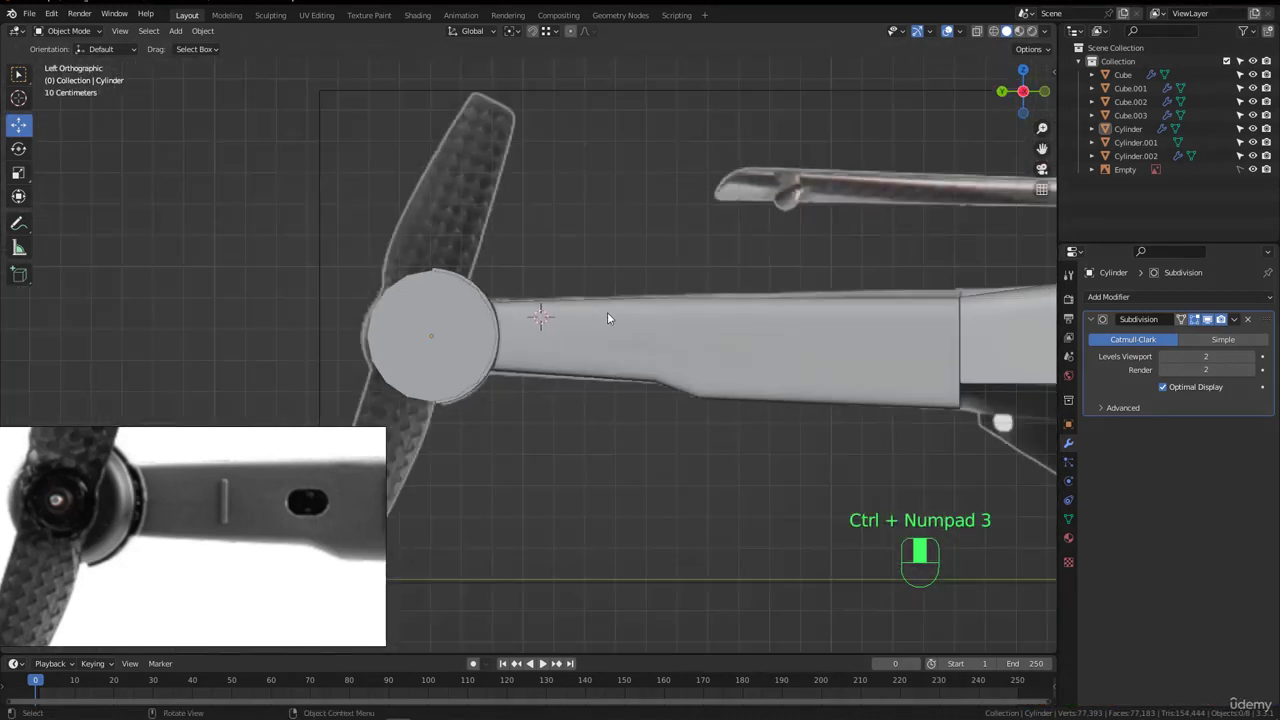
{"action": "scroll", "coordinate": [518, 295], "scroll_direction": "up", "scroll_amount": 1}
{"action": "key", "text": "ctrl+alt+g"}
{"action": "left_click_drag", "start_coordinate": [553, 259], "coordinate": [563, 485]}
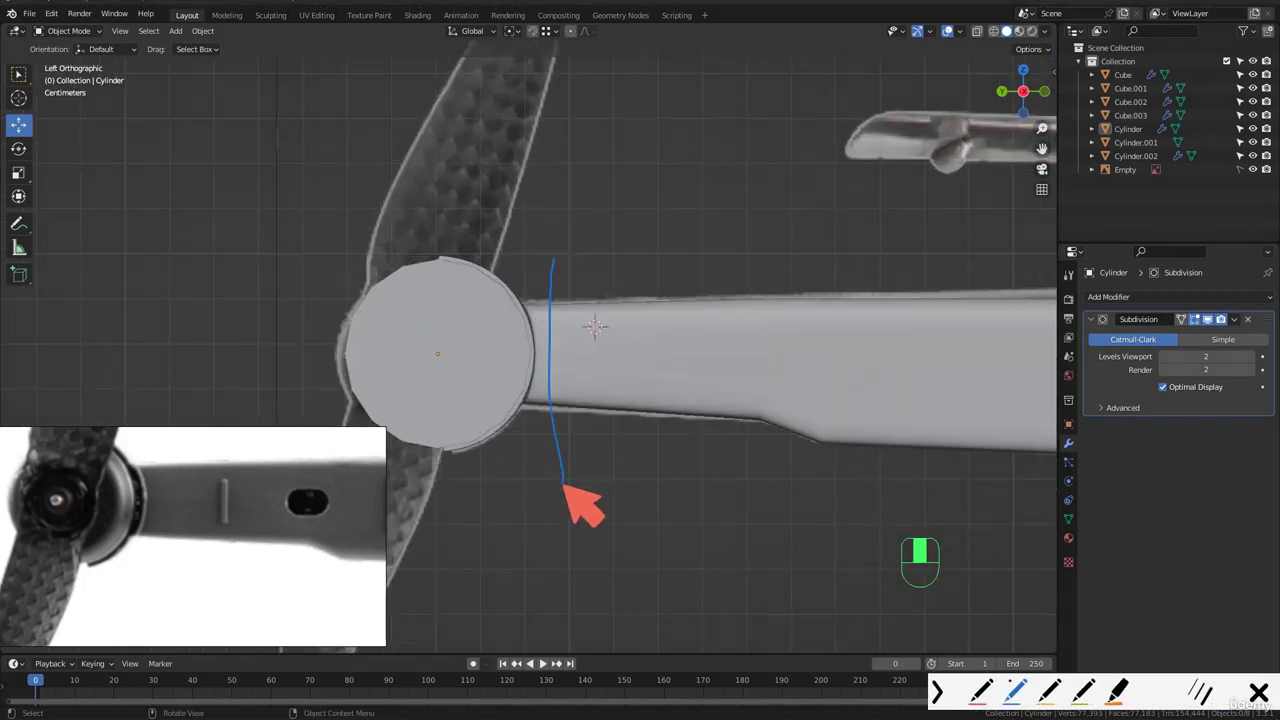
{"action": "key", "text": "ctrl+alt+g"}
- Select the arm object and open its mesh for editing in Edit Mode
{"action": "left_click", "coordinate": [598, 339]}
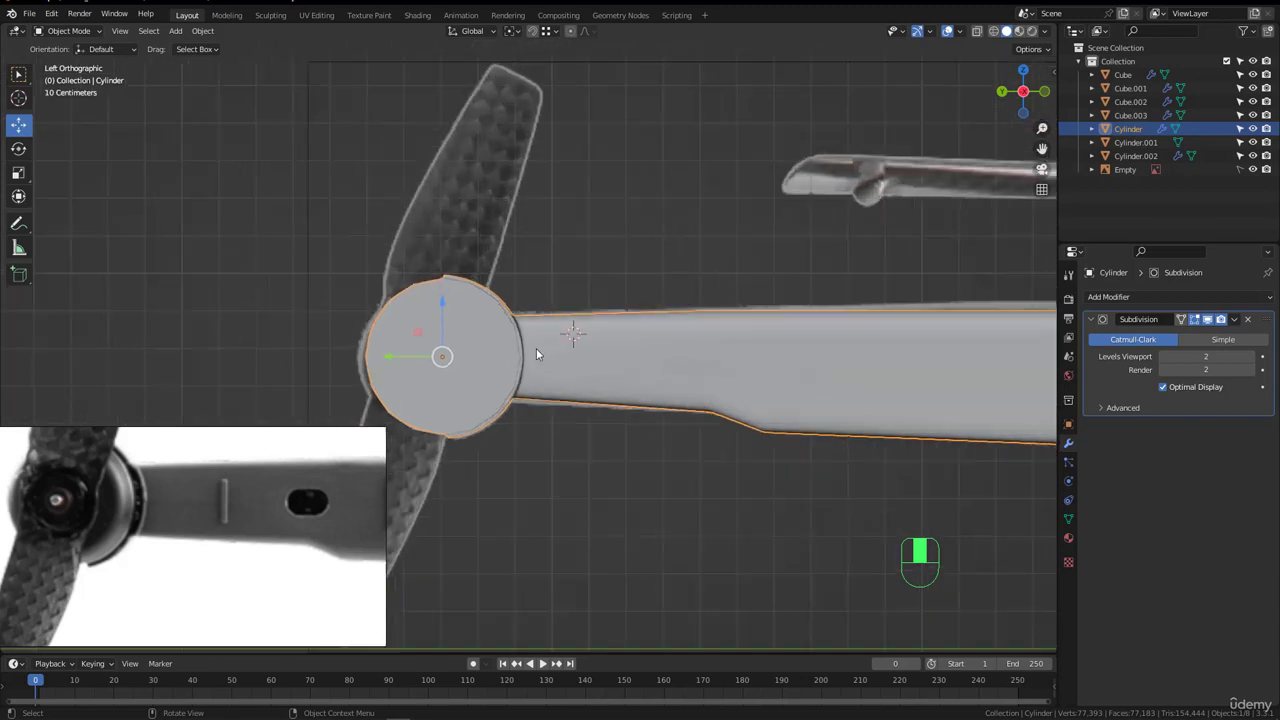
{"action": "scroll", "coordinate": [536, 350], "scroll_direction": "up", "scroll_amount": 2}
{"action": "key", "text": "Tab"}
{"action": "scroll", "coordinate": [544, 355], "scroll_direction": "up", "scroll_amount": 2}
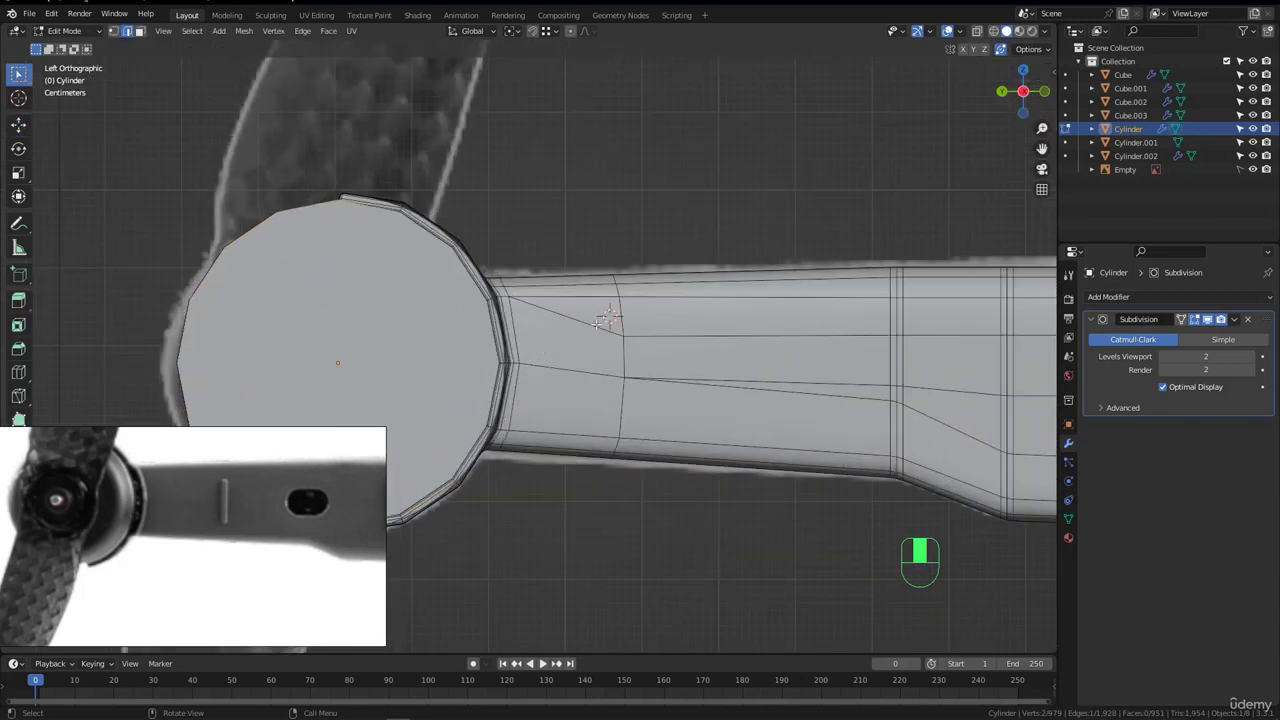
- Knife a straight vertical cut through the whole arm in left orthographic view, just beyond the rail ends on the side away from the motor
{"action": "middle_click_drag", "start_coordinate": [598, 322], "coordinate": [557, 281]}
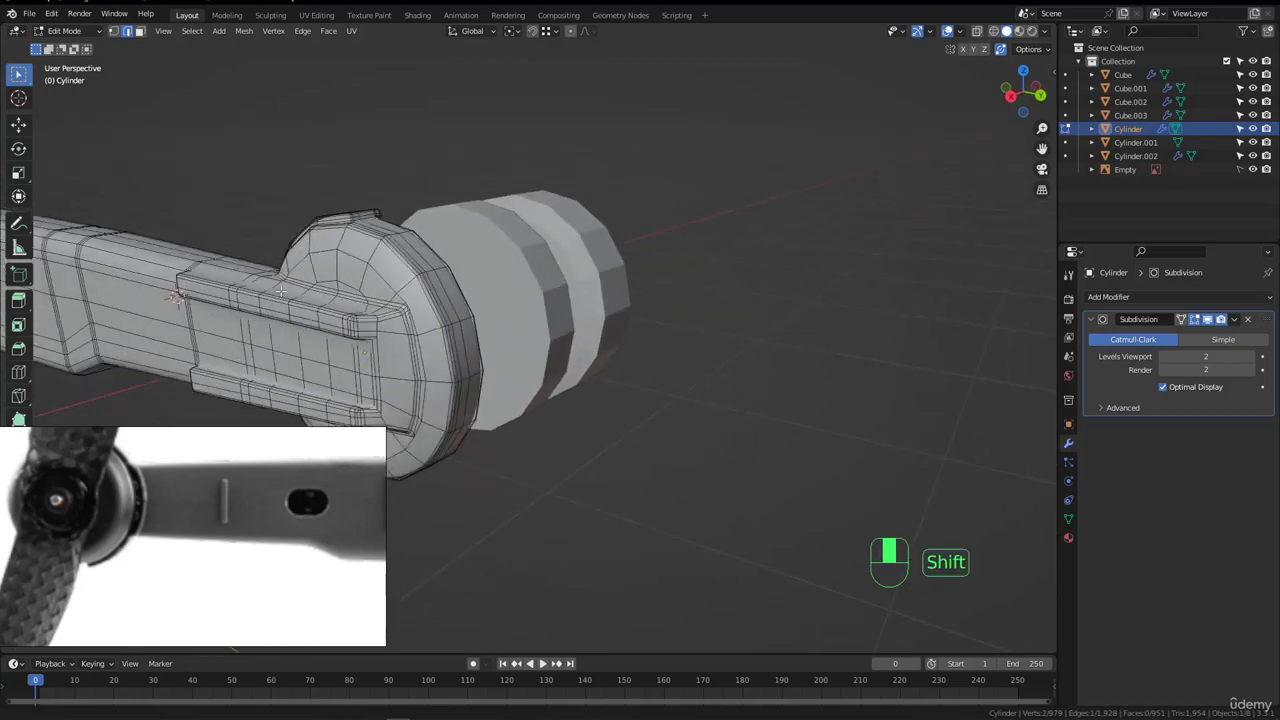
{"action": "middle_click_drag", "start_coordinate": [281, 291], "coordinate": [743, 286], "text": "shift"}
{"action": "mouse_move", "coordinate": [743, 286]}
{"action": "middle_mouse_down"}
{"action": "mouse_move", "coordinate": [769, 497]}
{"action": "mouse_move", "coordinate": [732, 297]}
{"action": "middle_mouse_up"}
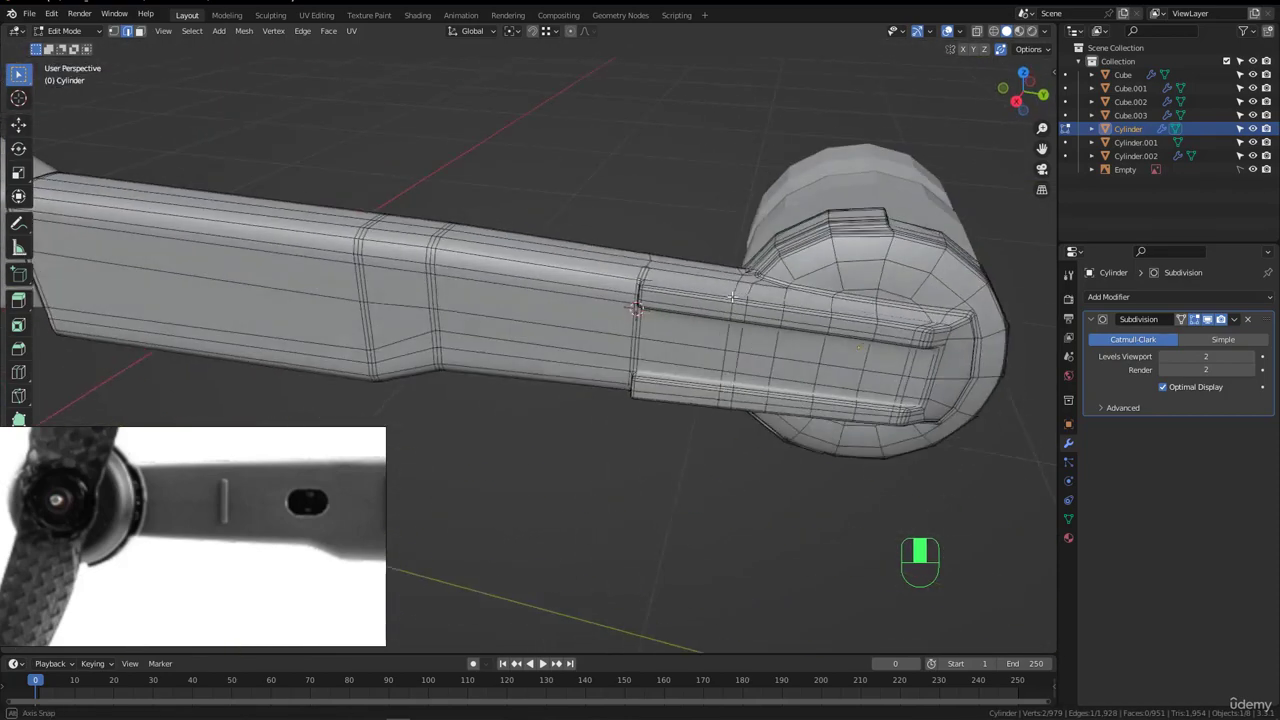
{"action": "scroll", "coordinate": [732, 297], "scroll_direction": "up", "scroll_amount": 5}
{"action": "key", "text": "ctrl+KP_3"}
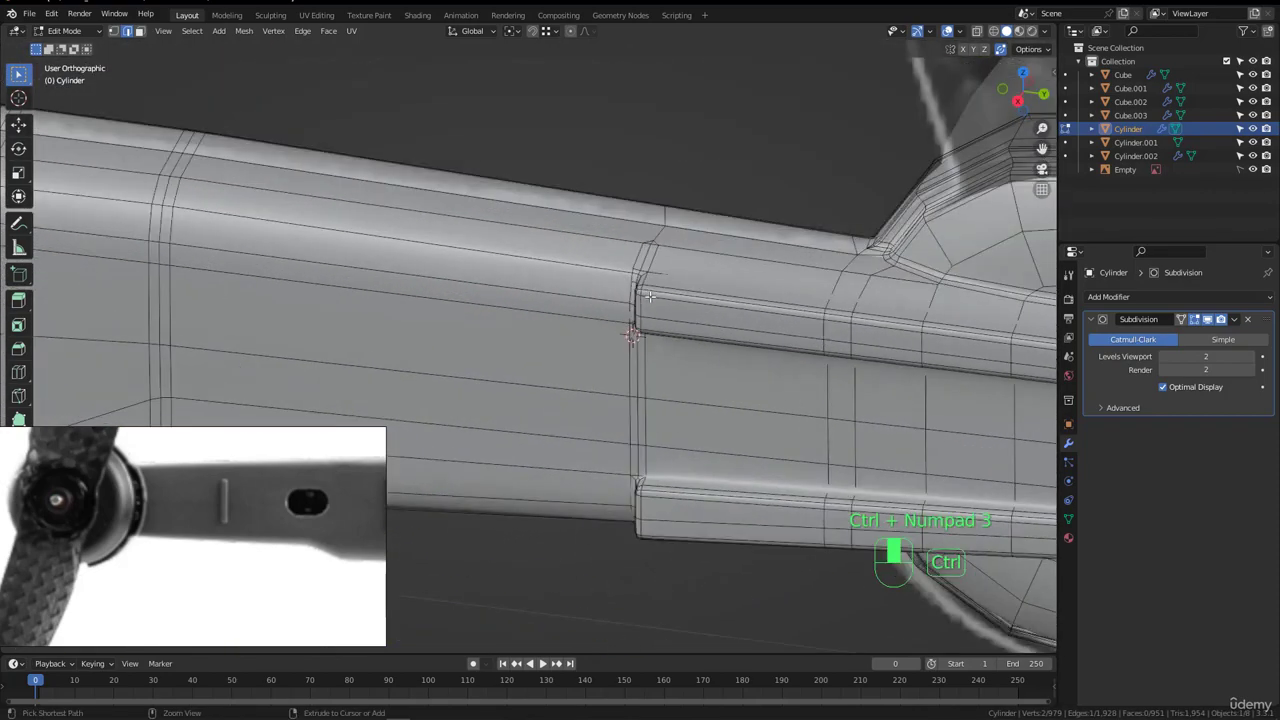
{"action": "scroll", "coordinate": [630, 313], "scroll_direction": "down", "scroll_amount": 8}
{"action": "middle_click_drag", "start_coordinate": [860, 378], "coordinate": [619, 380], "text": "shift"}
{"action": "scroll", "coordinate": [619, 380], "scroll_direction": "up", "scroll_amount": 3}
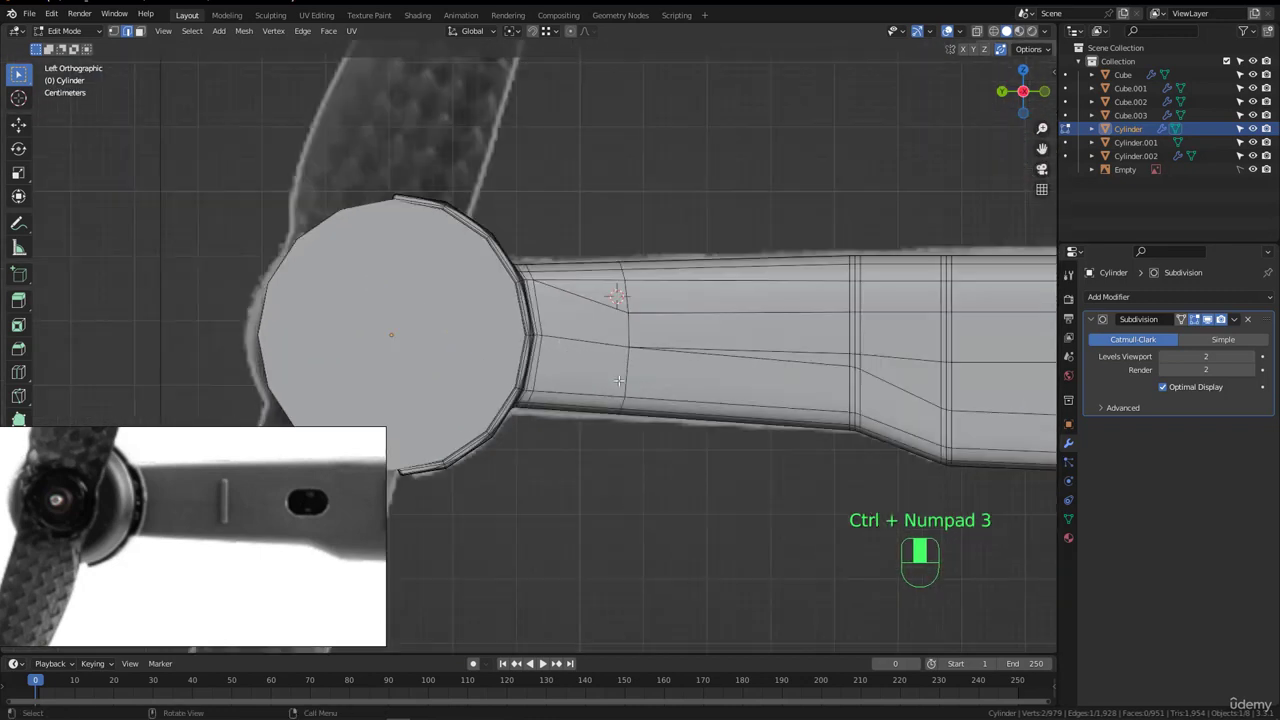
{"action": "key", "text": "k"}
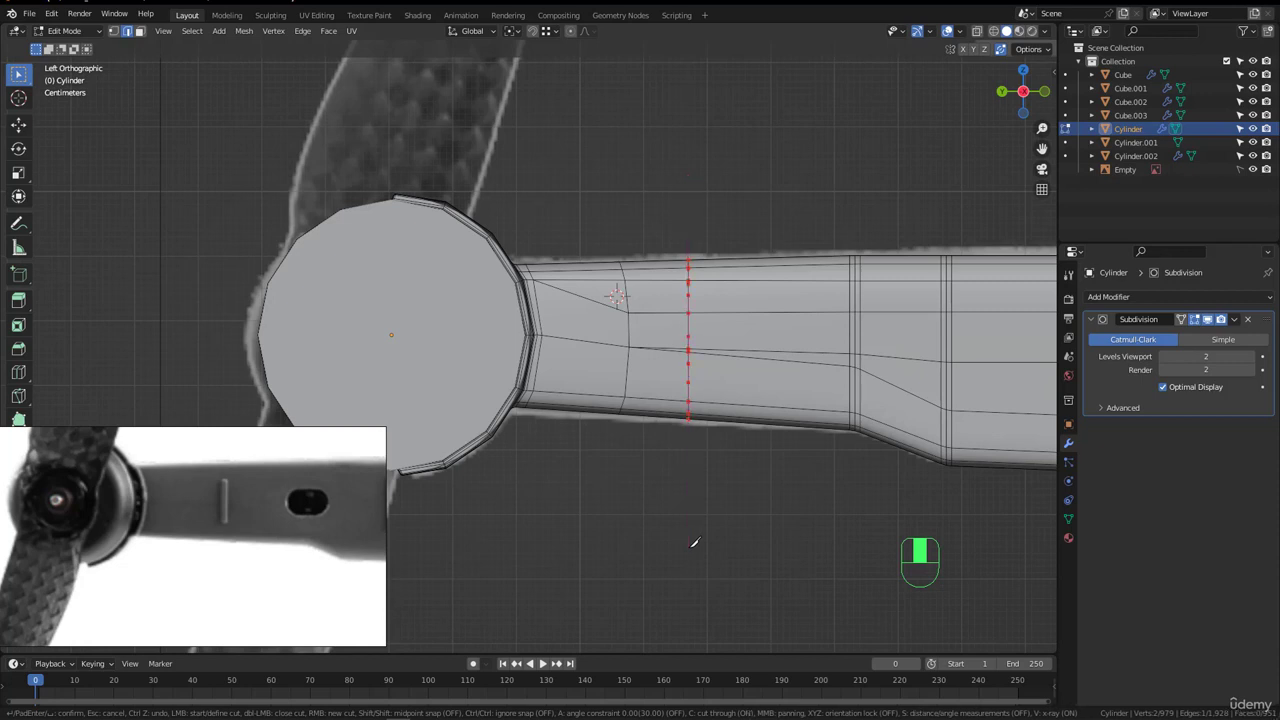
{"action": "key", "text": "Return"}
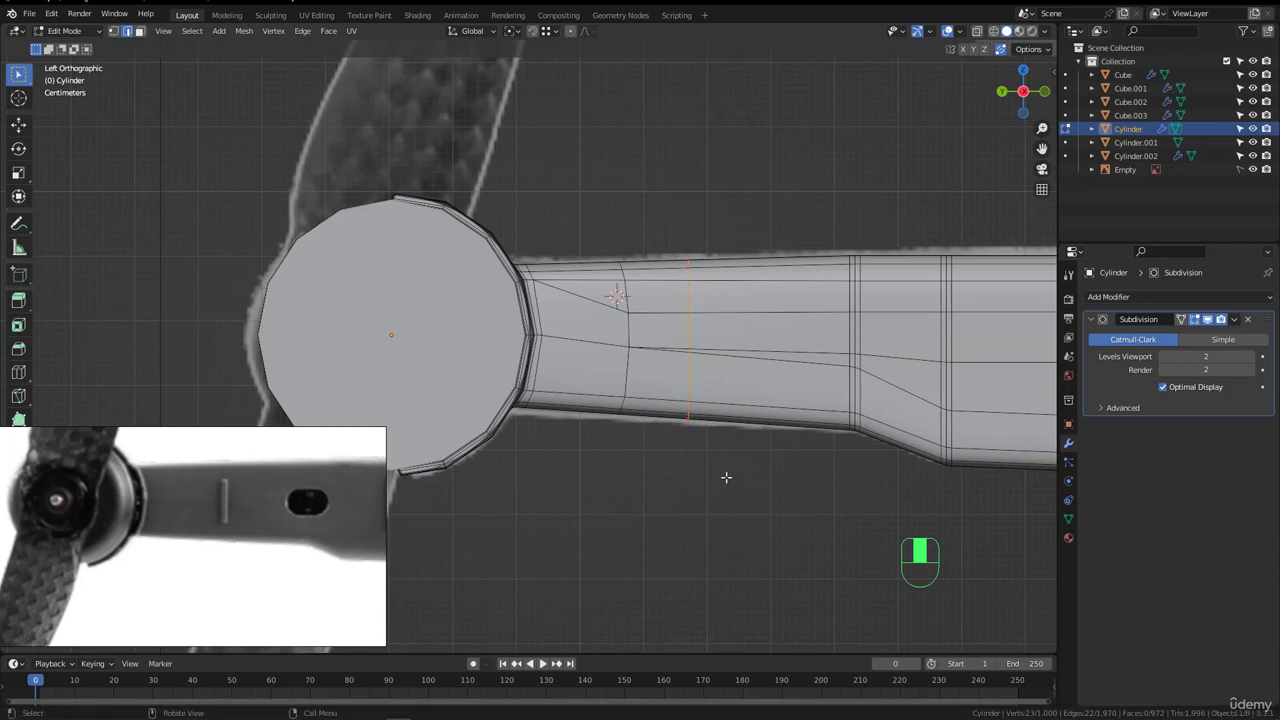
- Slide the new edge loop along the arm until it sits close to the ends of the raised rails
{"action": "middle_click_drag", "start_coordinate": [726, 477], "coordinate": [652, 314]}
{"action": "key", "text": "g"}
{"action": "key", "text": "g"}
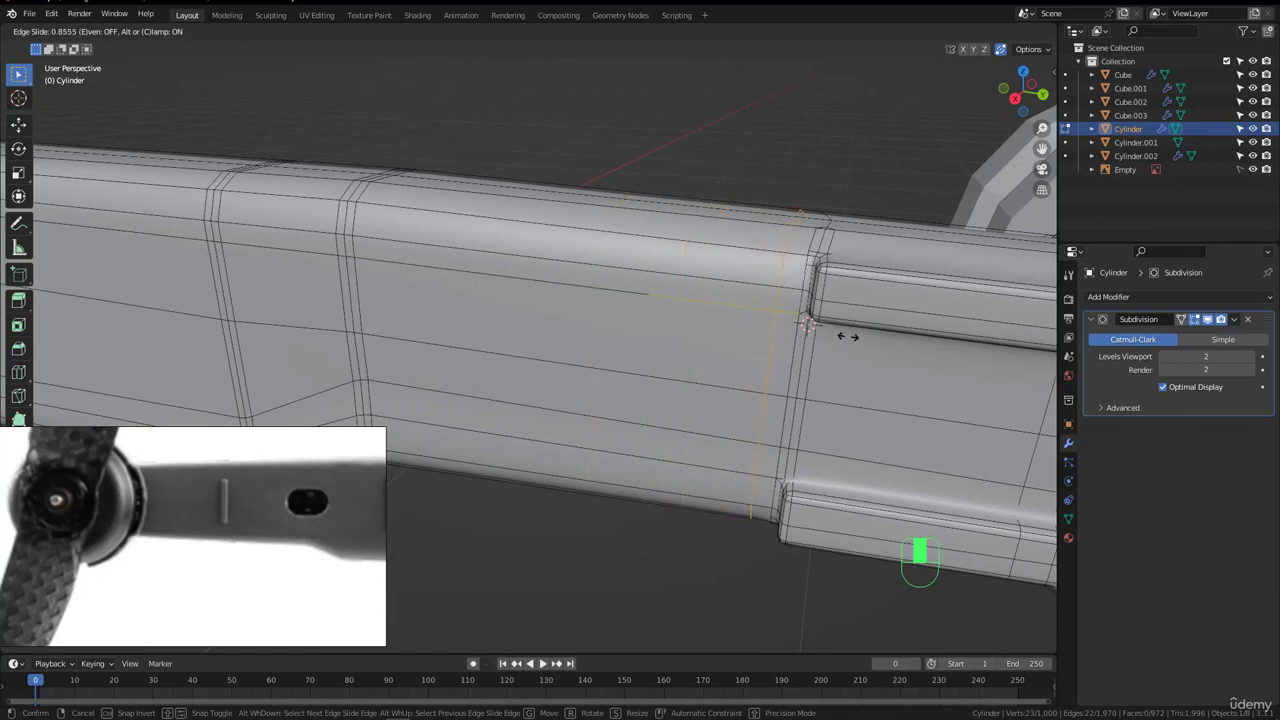
{"action": "left_click", "coordinate": [852, 337]}
- Dissolve the surplus short edges on the arm's surface beside the upper rail's end corner
{"action": "middle_click_drag", "start_coordinate": [852, 337], "coordinate": [940, 392]}
{"action": "middle_click_drag", "start_coordinate": [836, 251], "coordinate": [605, 277], "text": "shift"}
{"action": "scroll", "coordinate": [616, 274], "scroll_direction": "up", "scroll_amount": 4}
{"action": "left_click", "coordinate": [616, 274]}
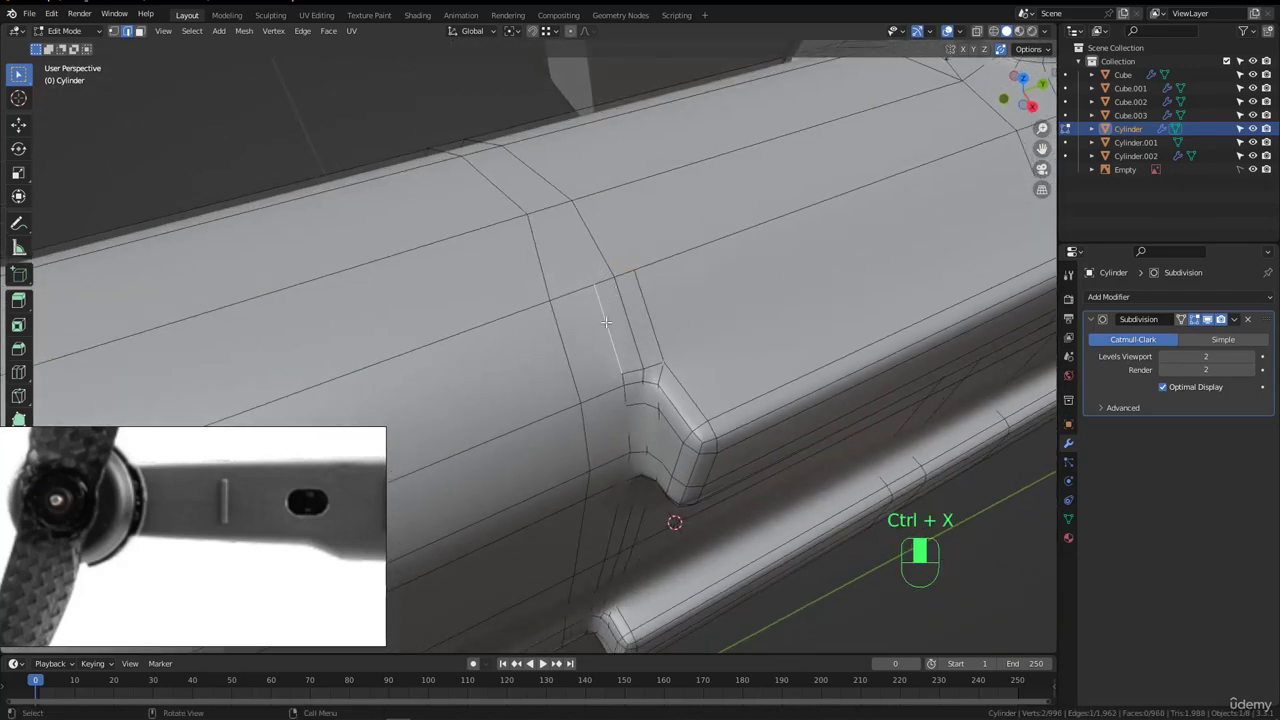
{"action": "middle_click_drag", "start_coordinate": [606, 321], "coordinate": [1141, 348]}
{"action": "key", "text": "ctrl+x"}
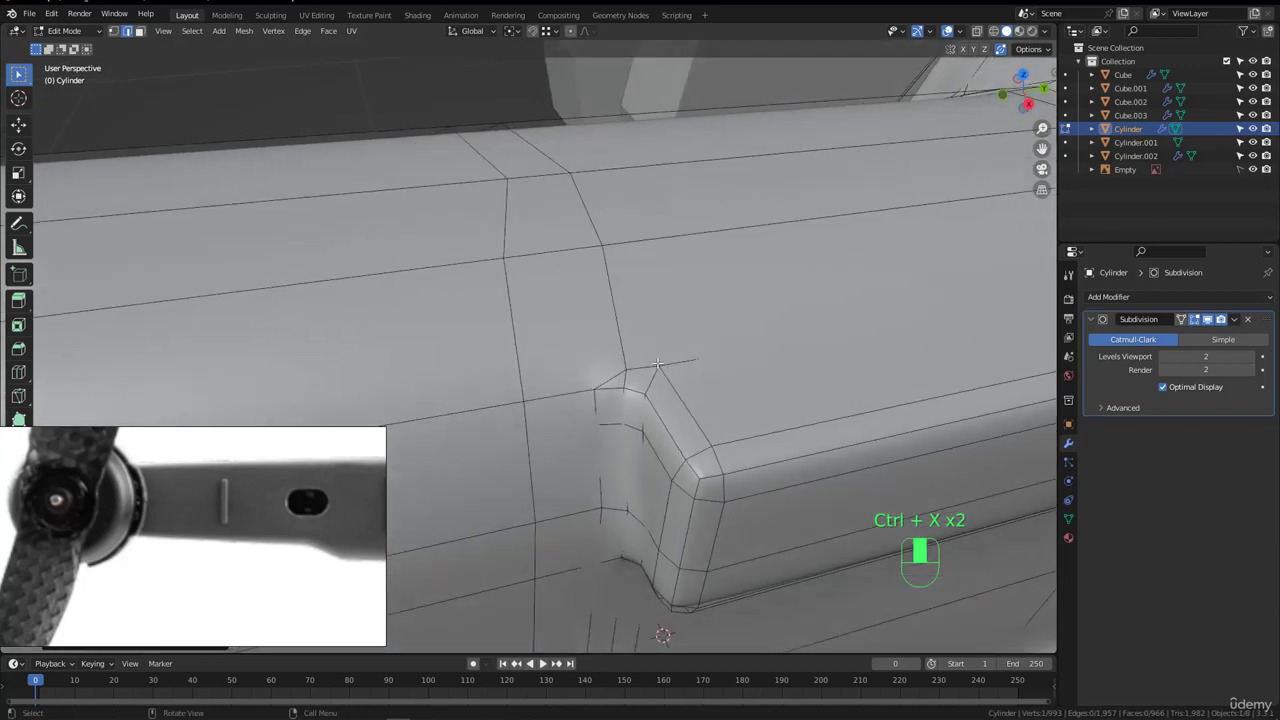
- Check the upper rail's corner in Object Mode, return to Edit Mode and turn off the Subdivision modifier's viewport display
{"action": "key", "text": "Tab"}
{"action": "key", "text": "Tab"}
{"action": "scroll", "coordinate": [605, 392], "scroll_direction": "up", "scroll_amount": 2}
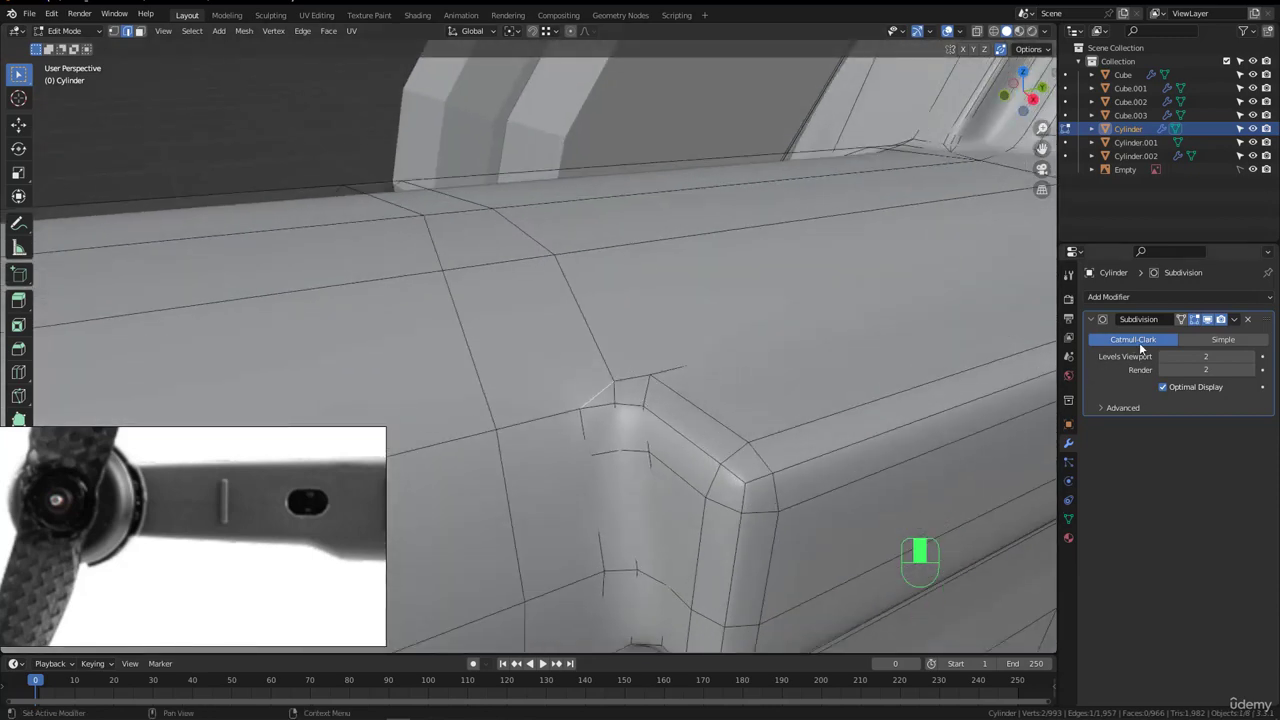
{"action": "left_click", "coordinate": [1220, 319]}
{"action": "middle_click_drag", "start_coordinate": [650, 420], "coordinate": [608, 407]}
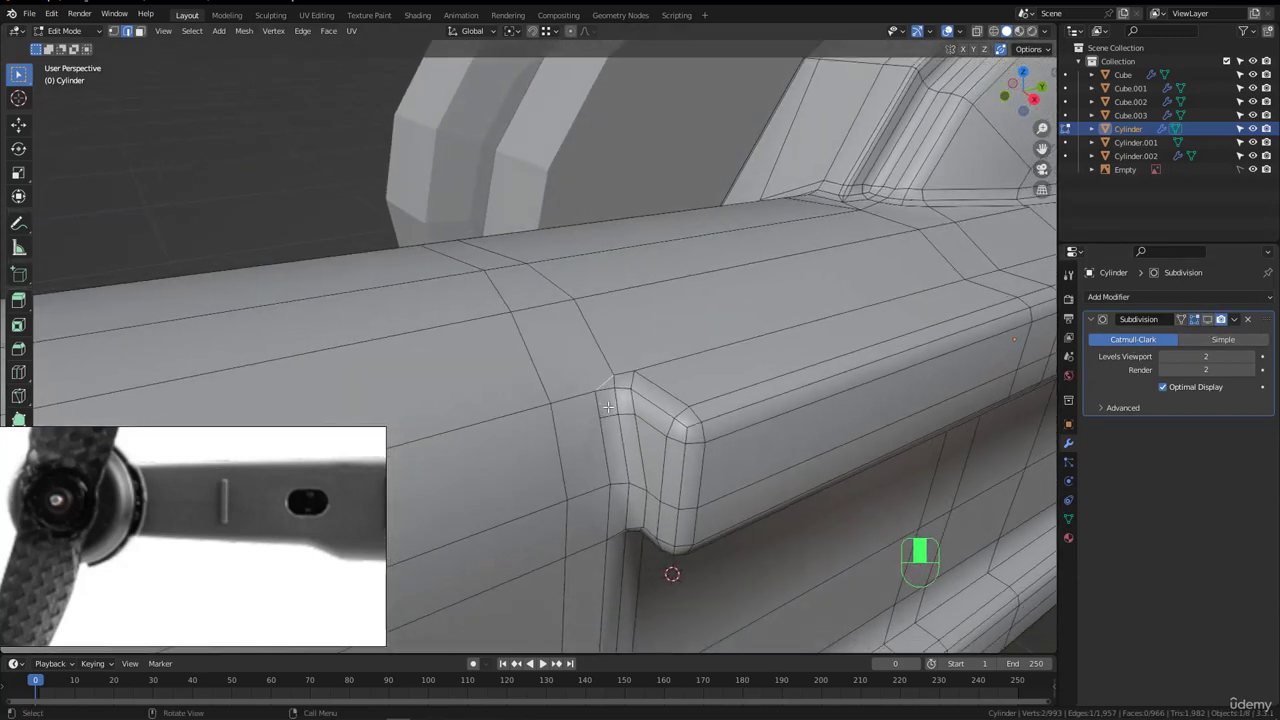
{"action": "scroll", "coordinate": [620, 410], "scroll_direction": "up", "scroll_amount": 5}
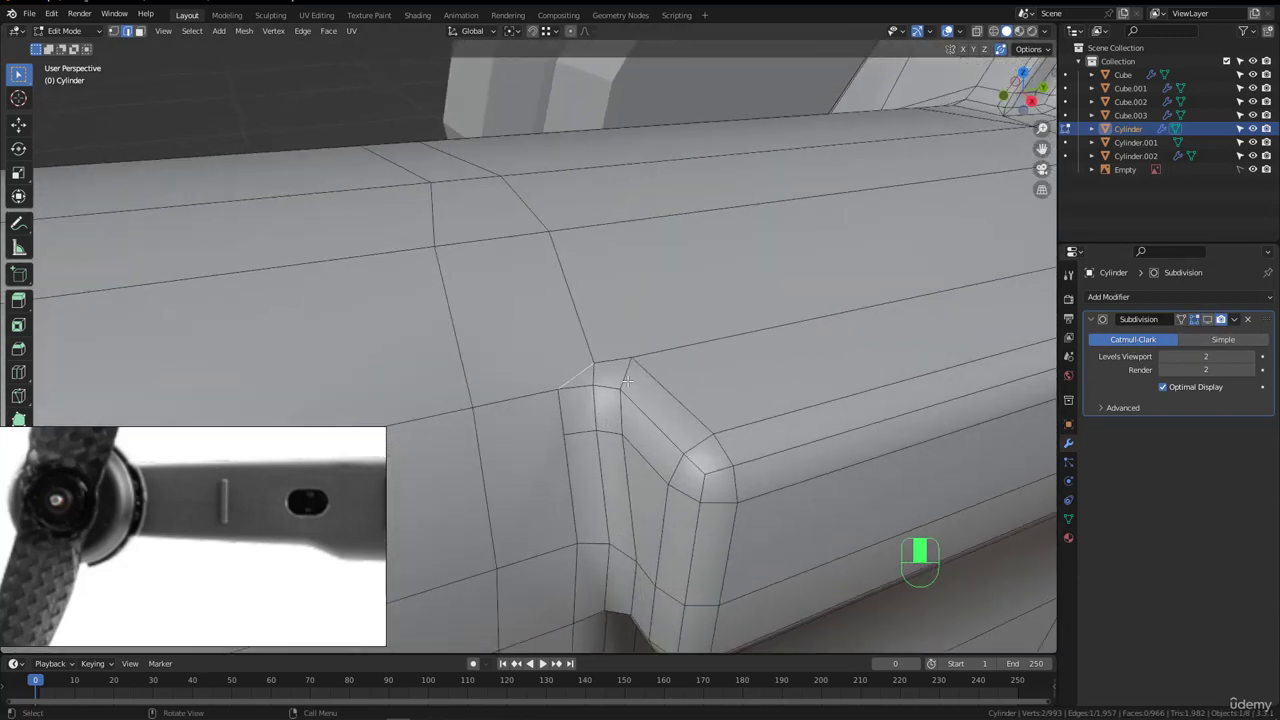
- Knife a short connecting edge at the upper rail's end corner and dissolve the redundant edges around it
{"action": "key", "text": "k"}
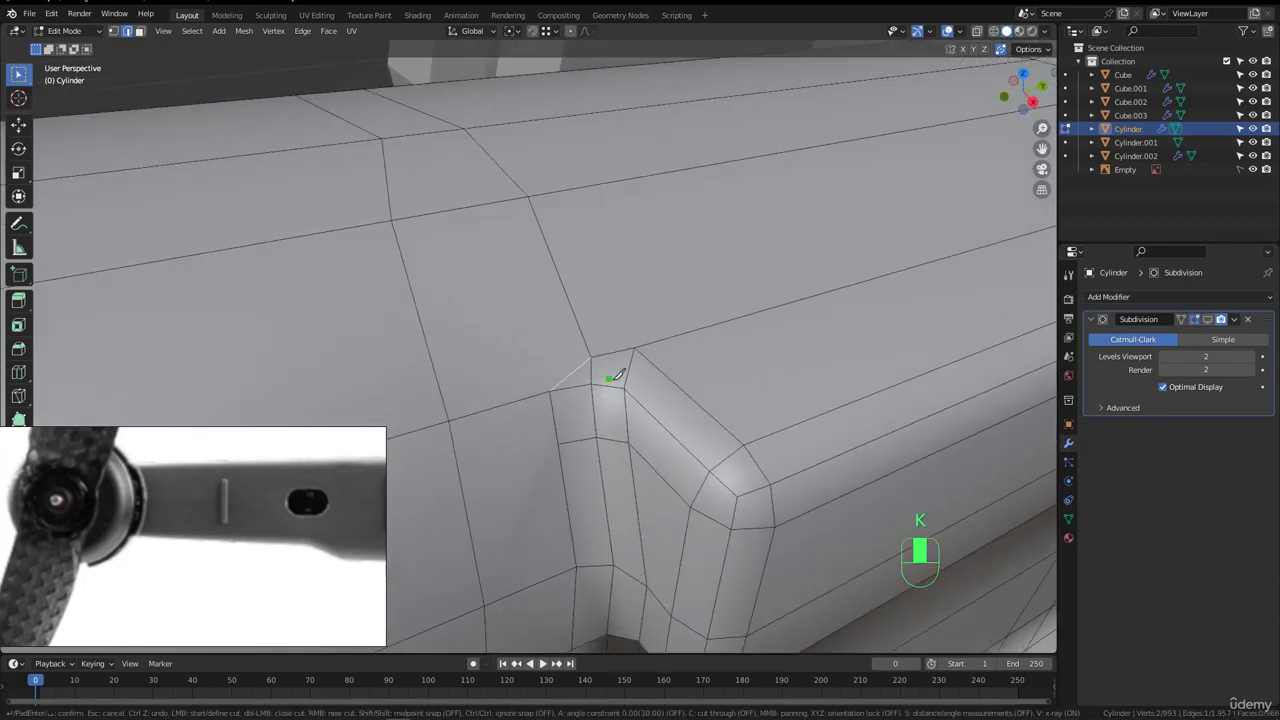
{"action": "left_click", "coordinate": [592, 355]}
{"action": "key", "text": "Return"}
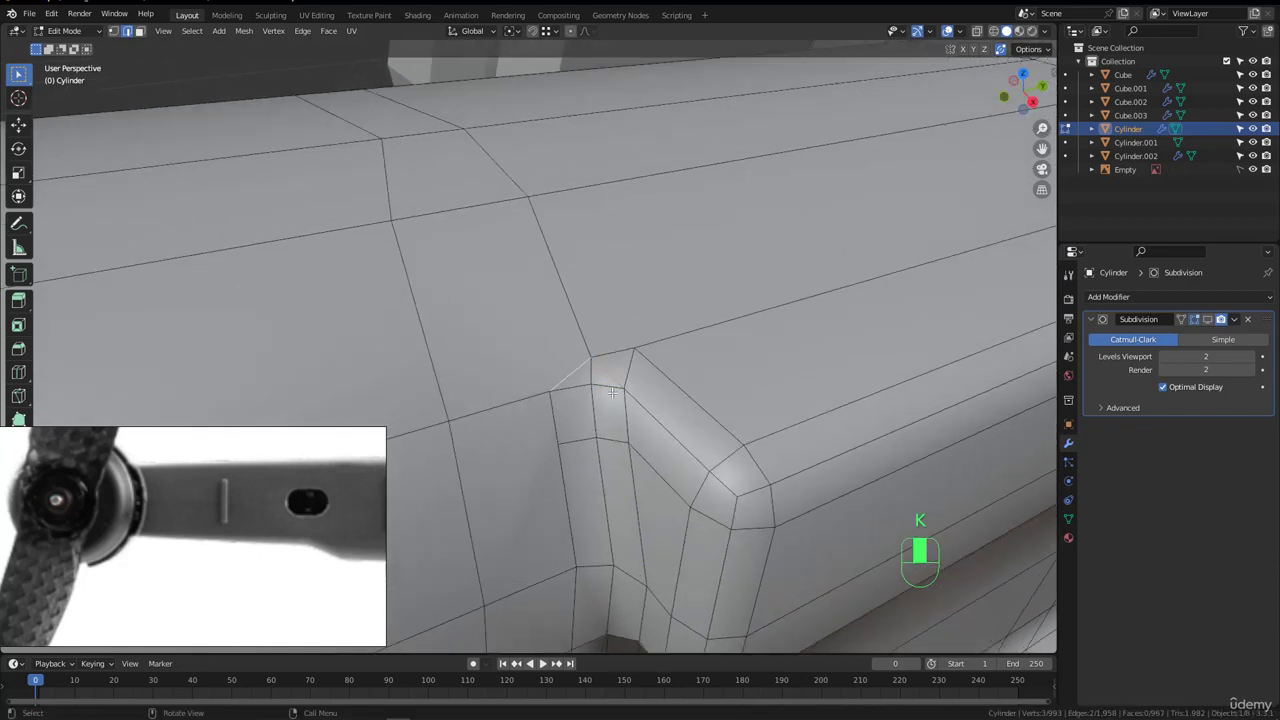
{"action": "key", "text": "ctrl+x"}
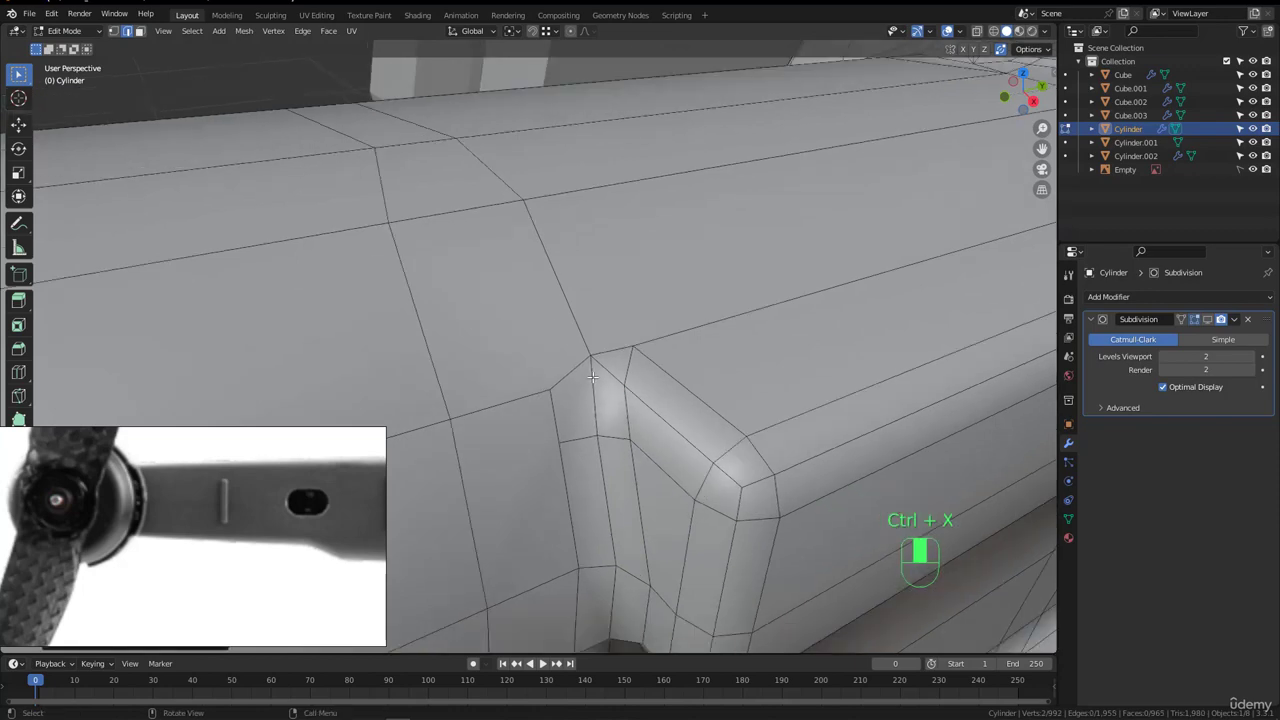
{"action": "middle_click_drag", "start_coordinate": [592, 376], "coordinate": [603, 403]}
{"action": "key", "text": "ctrl+x"}
- Slide the loose vertices at the upper rail's end corner along their edges onto the neighbouring vertices to merge them
{"action": "key", "text": "1"}
{"action": "key", "text": "g"}
{"action": "key", "text": "g"}
{"action": "left_click", "coordinate": [523, 337]}
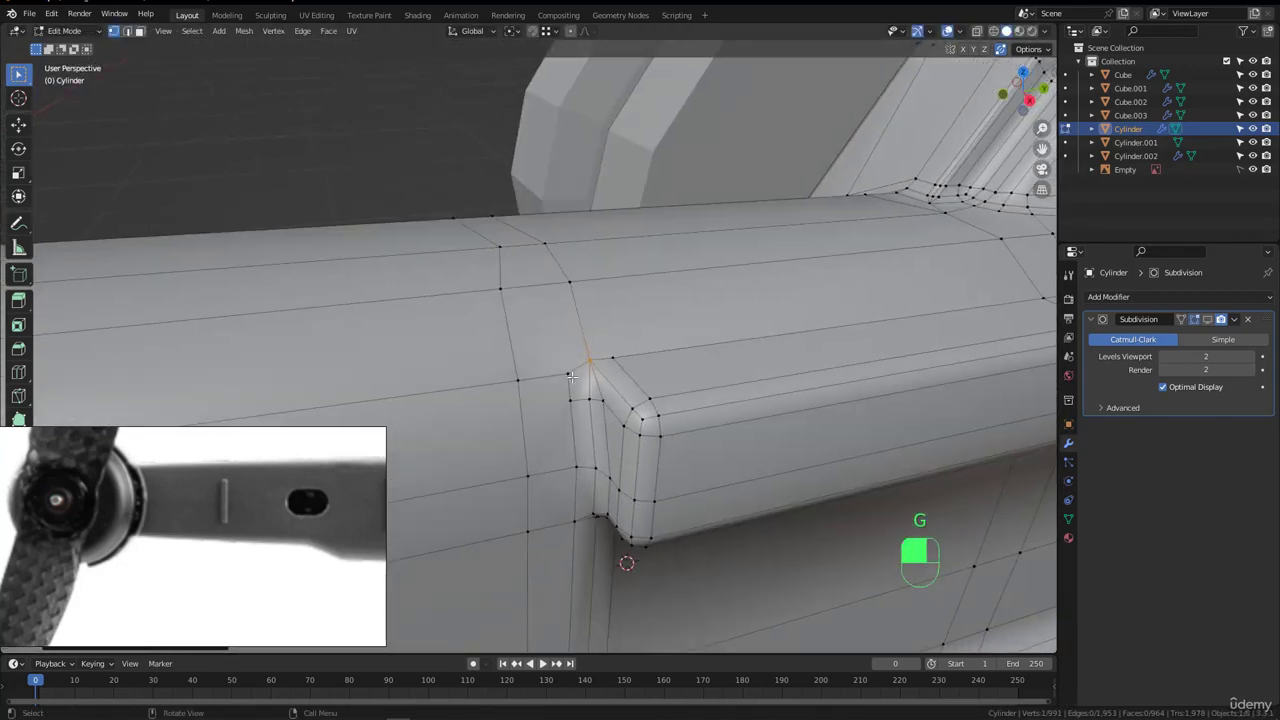
{"action": "key", "text": "g"}
{"action": "key", "text": "g"}
{"action": "left_click", "coordinate": [654, 297]}
- Dissolve the leftover edge beside the upper rail's end corner in edge select mode
{"action": "middle_click_drag", "start_coordinate": [626, 361], "coordinate": [586, 428]}
{"action": "key", "text": "2"}
{"action": "key", "text": "ctrl+x"}
{"action": "scroll", "coordinate": [592, 383], "scroll_direction": "down", "scroll_amount": 3}
{"action": "scroll", "coordinate": [587, 392], "scroll_direction": "down", "scroll_amount": 4}
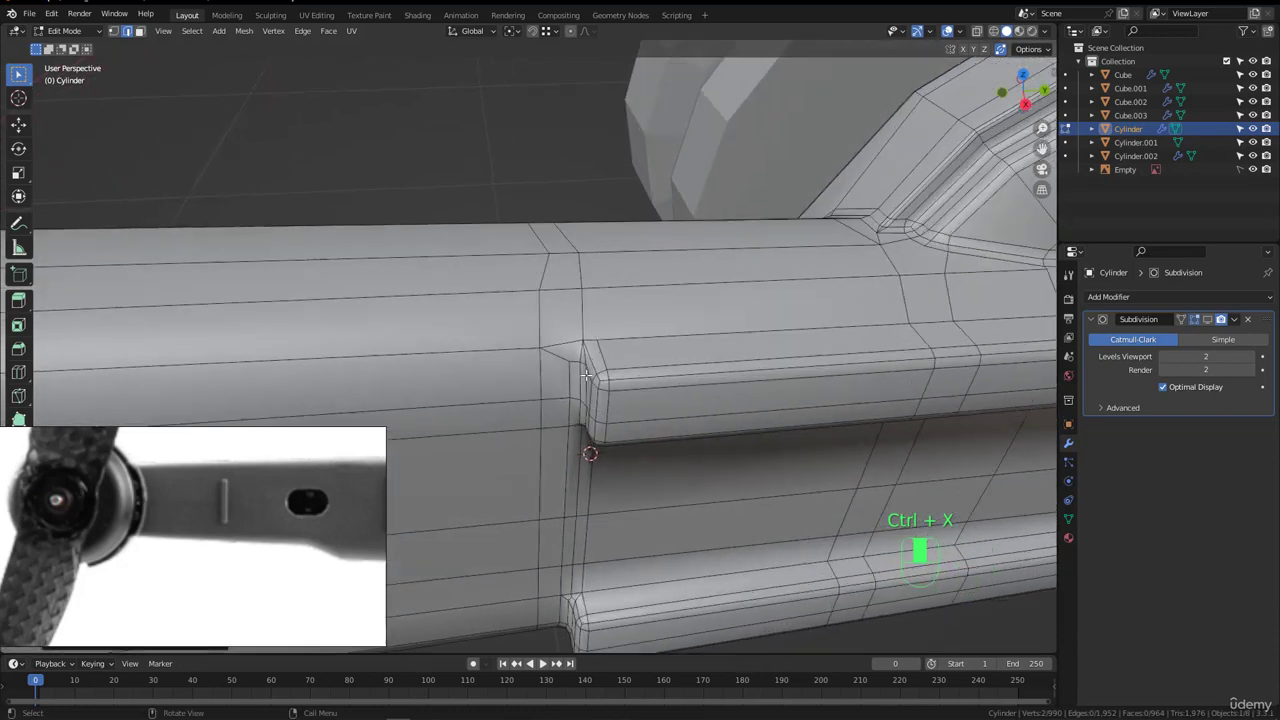
{"action": "scroll", "coordinate": [592, 368], "scroll_direction": "up", "scroll_amount": 2}
- Inspect the smoothed rail corner in Object Mode with the Subdivision modifier displayed, then return to the unsmoothed mesh in Edit Mode
{"action": "key", "text": "Tab"}
{"action": "middle_click_drag", "start_coordinate": [592, 368], "coordinate": [904, 387]}
{"action": "left_click", "coordinate": [1207, 319]}
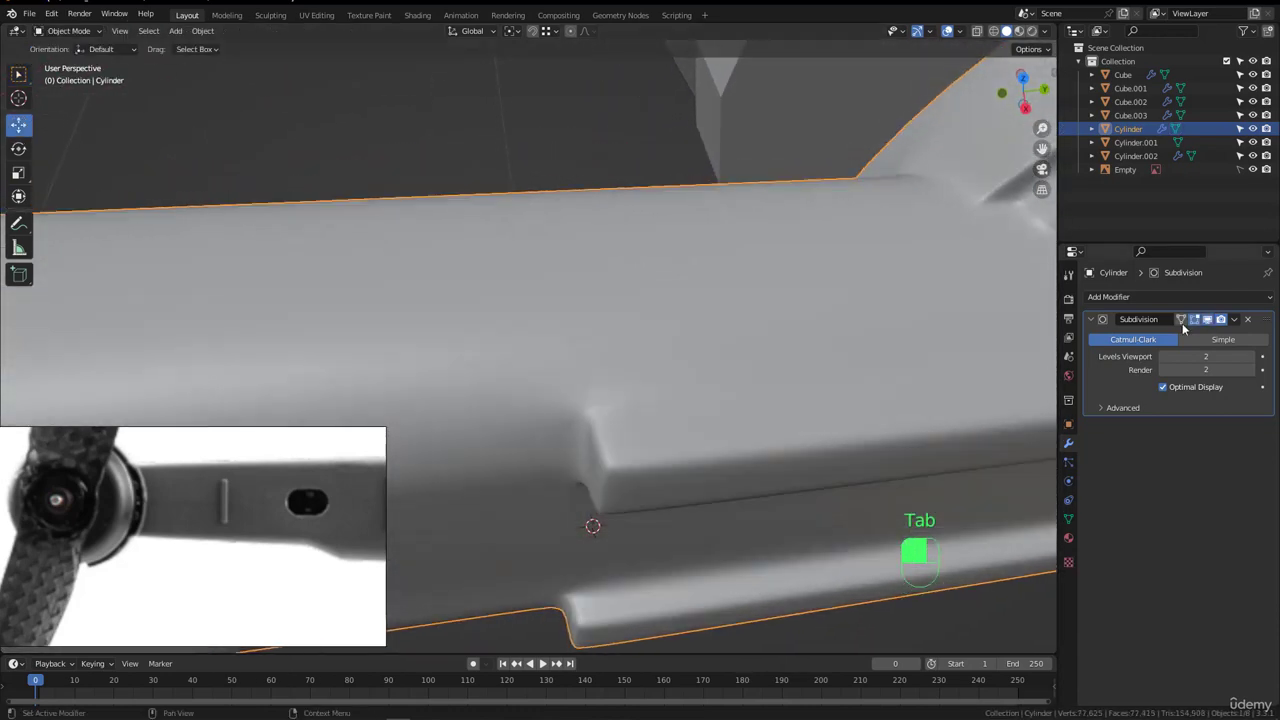
{"action": "middle_click_drag", "start_coordinate": [571, 420], "coordinate": [600, 405]}
{"action": "key", "text": "alt+a"}
{"action": "key", "text": "Tab"}
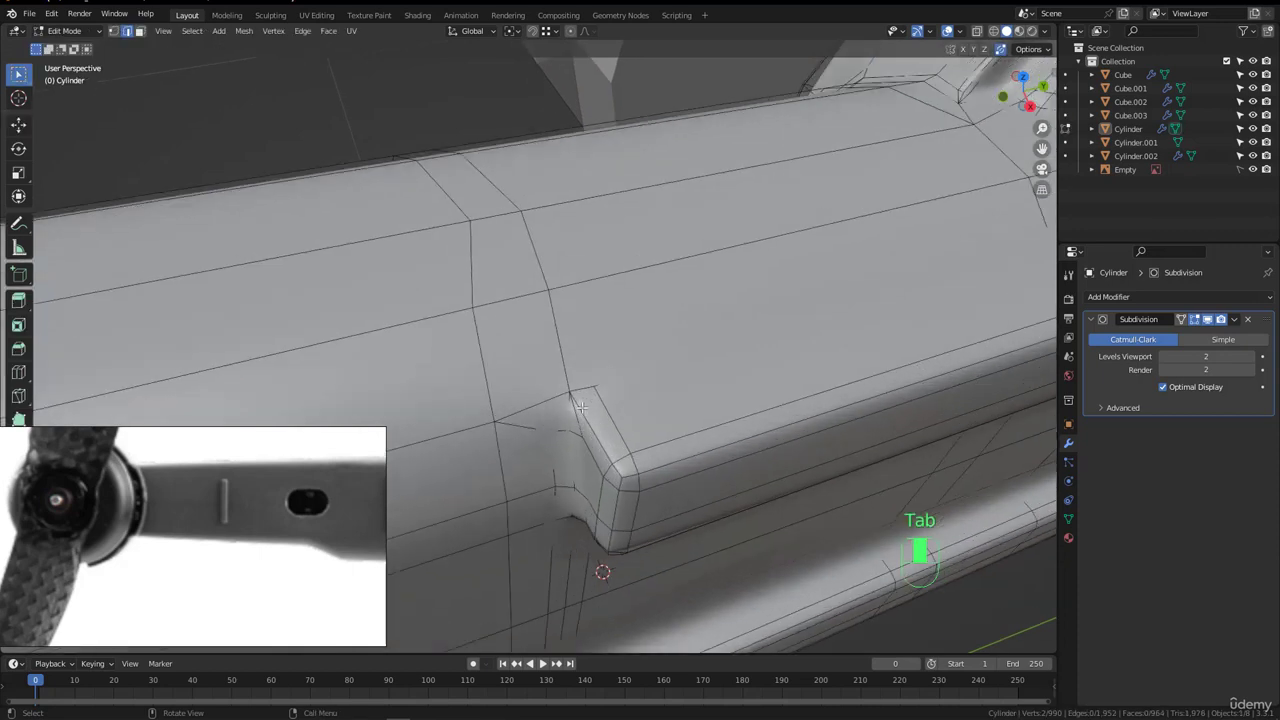
{"action": "scroll", "coordinate": [600, 390], "scroll_direction": "up", "scroll_amount": 4}
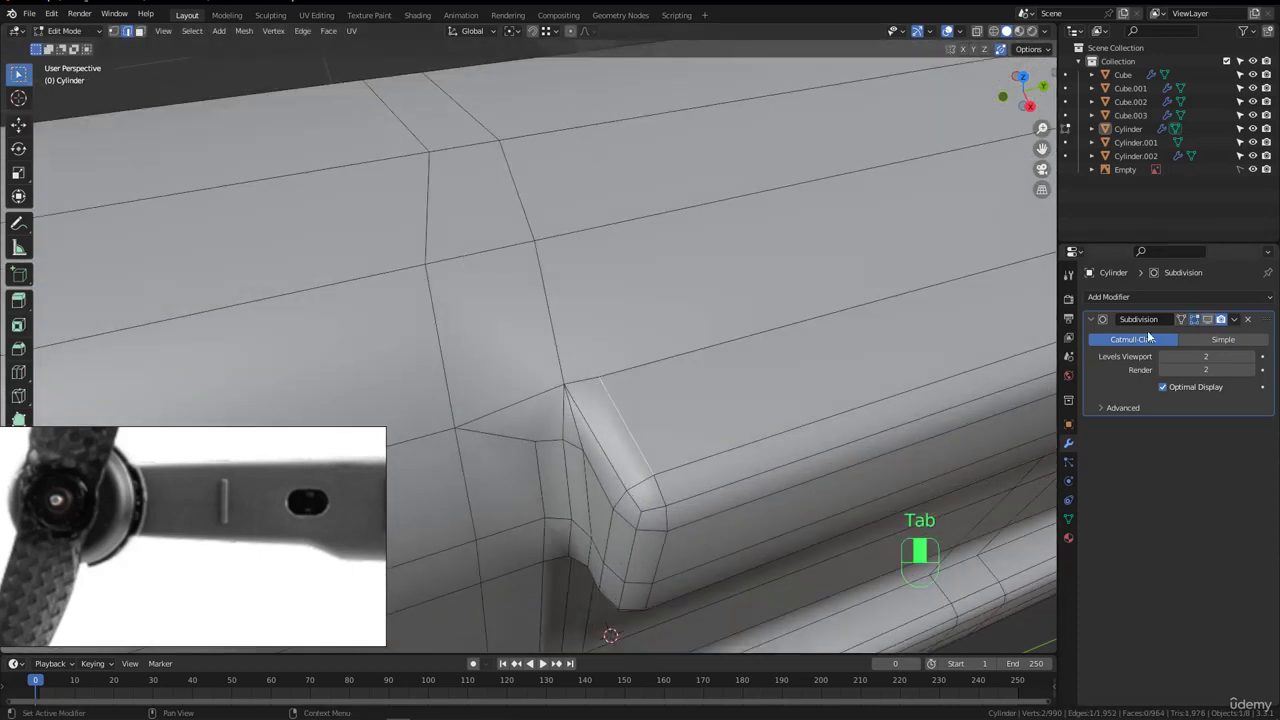
- Add a loop cut across the arm's top on the motor side of the rail-end edge line and slide it close to that line
{"action": "middle_click_drag", "start_coordinate": [640, 350], "coordinate": [634, 333]}
{"action": "key", "text": "ctrl+r"}
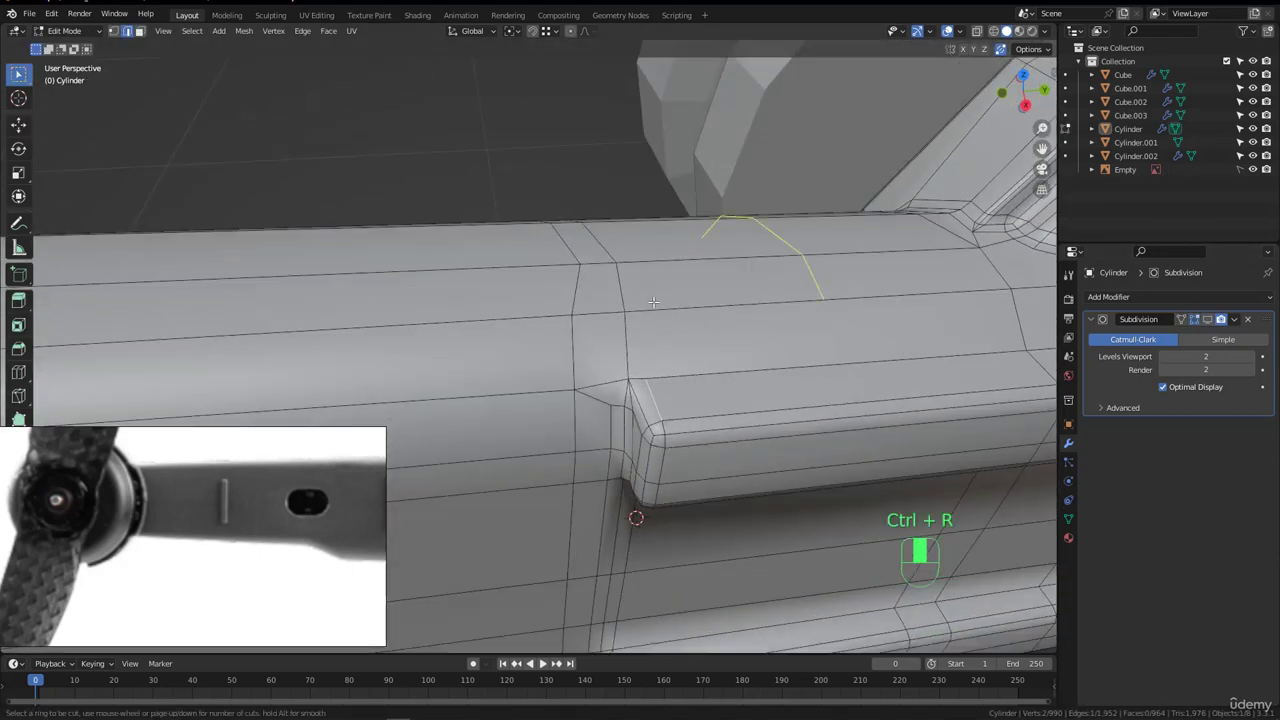
{"action": "left_click", "coordinate": [640, 300]}
{"action": "left_click", "coordinate": [480, 317]}
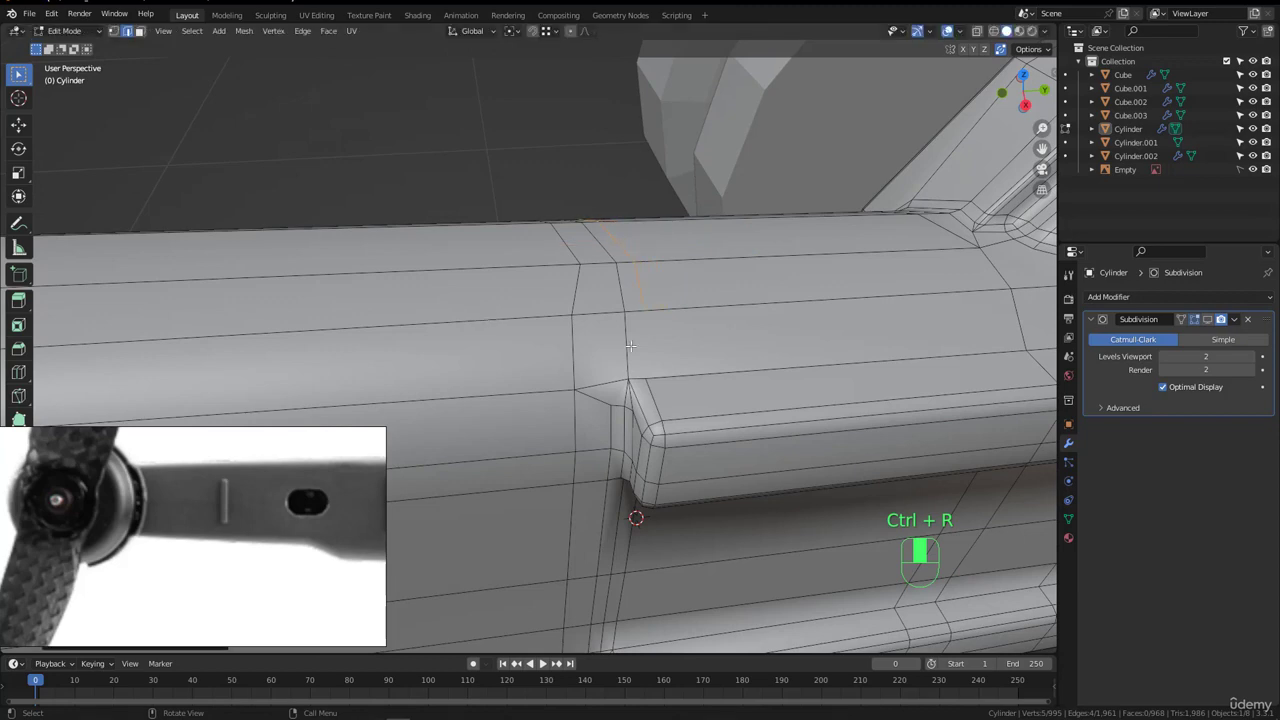
- Knife a continuous edge line across the arm's plain side, parallel to and just on the motor side of the existing edge lines
{"action": "middle_click_drag", "start_coordinate": [480, 317], "coordinate": [649, 395]}
{"action": "key", "text": "ctrl+r"}
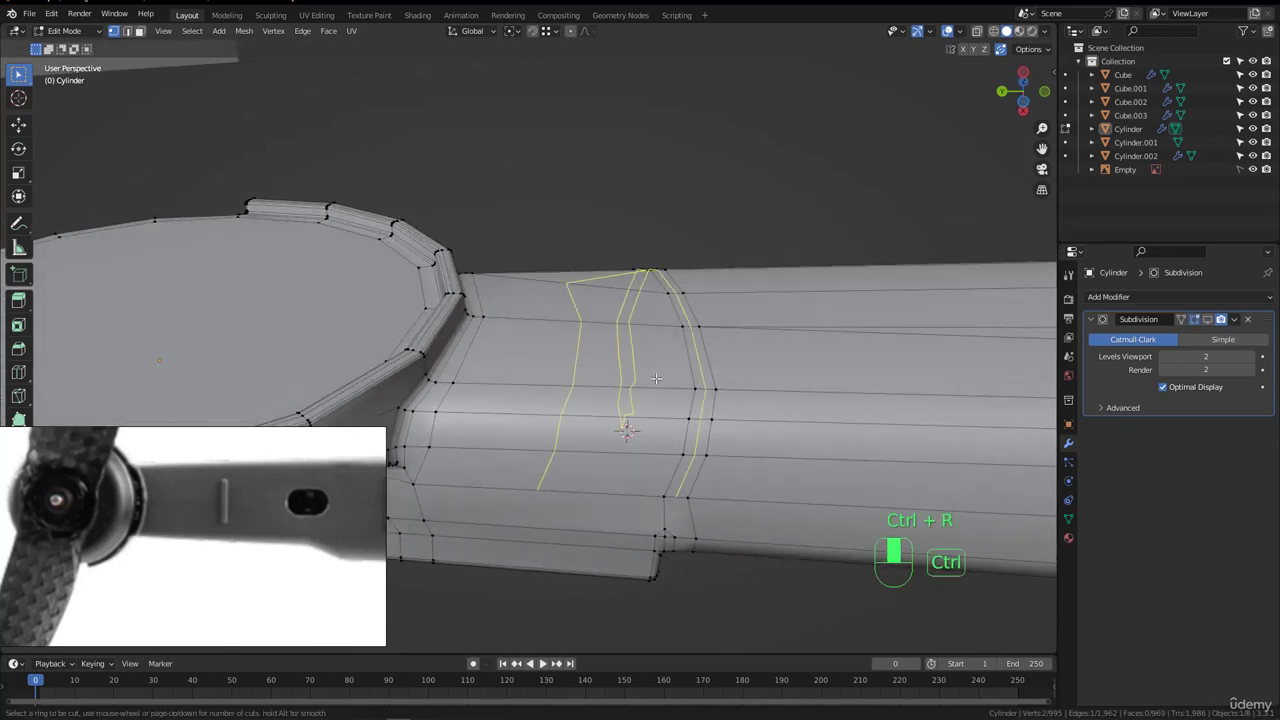
{"action": "right_click", "coordinate": [666, 368]}
{"action": "middle_click_drag", "start_coordinate": [651, 438], "coordinate": [630, 371]}
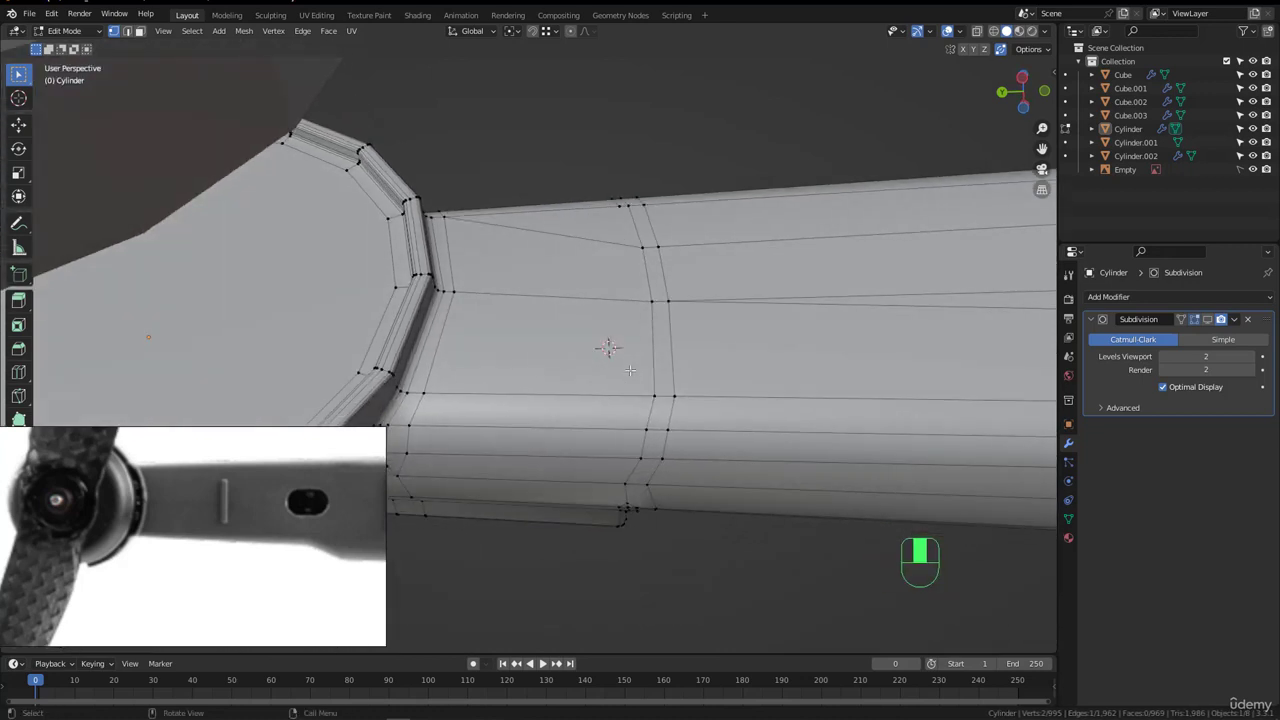
{"action": "key", "text": "k"}
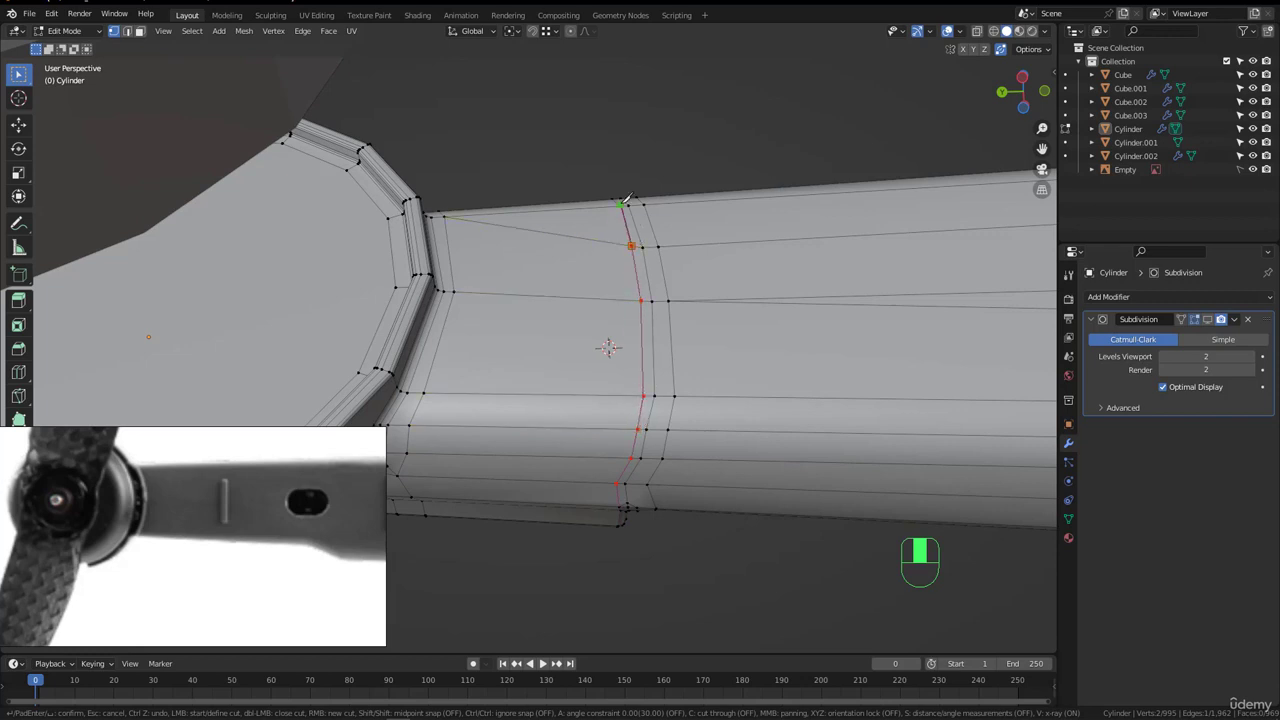
{"action": "key", "text": "Return"}
- Dissolve the surplus edges where the new cut meets the lower rail's end corner
{"action": "middle_click_drag", "start_coordinate": [625, 205], "coordinate": [628, 375]}
{"action": "key", "text": "2"}
{"action": "left_click", "coordinate": [640, 396]}
{"action": "left_click", "coordinate": [617, 394], "text": "shift"}
{"action": "key", "text": "ctrl+x"}
- Slide the loose vertex below the lower rail's end corner up its edge to merge it with the adjacent vertex
{"action": "scroll", "coordinate": [634, 445], "scroll_direction": "down", "scroll_amount": 3}
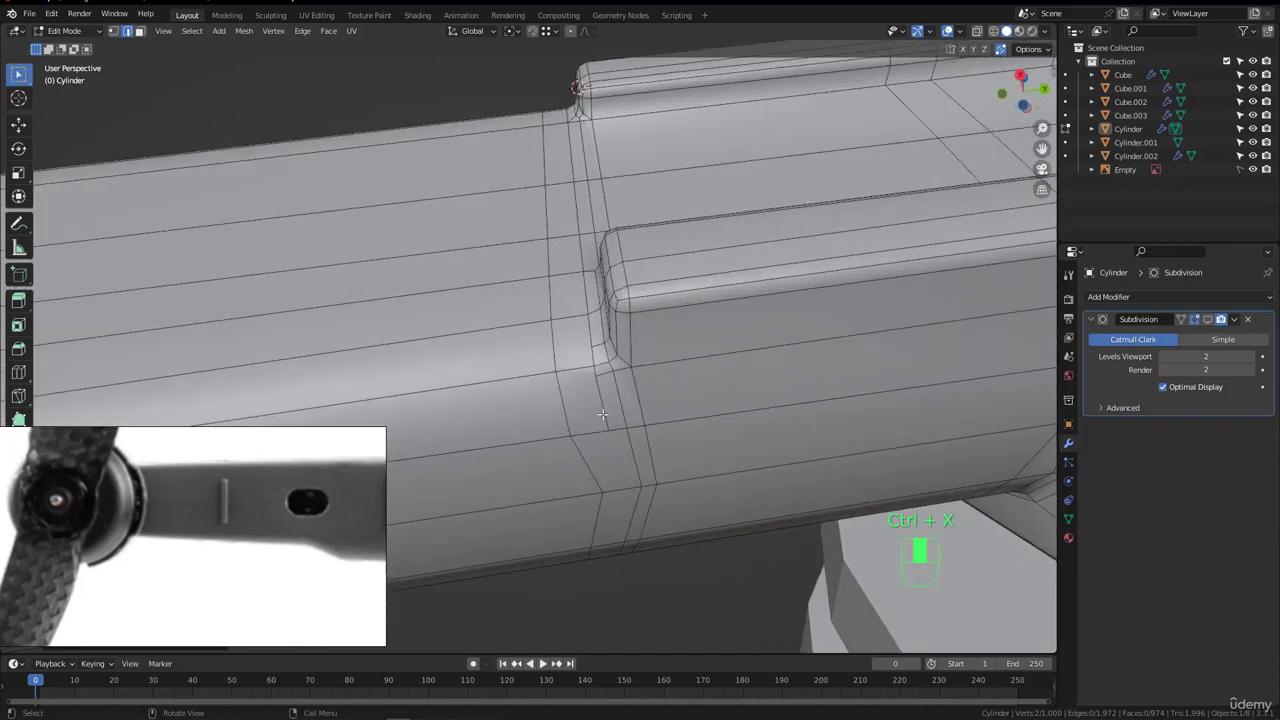
{"action": "scroll", "coordinate": [625, 369], "scroll_direction": "up", "scroll_amount": 5}
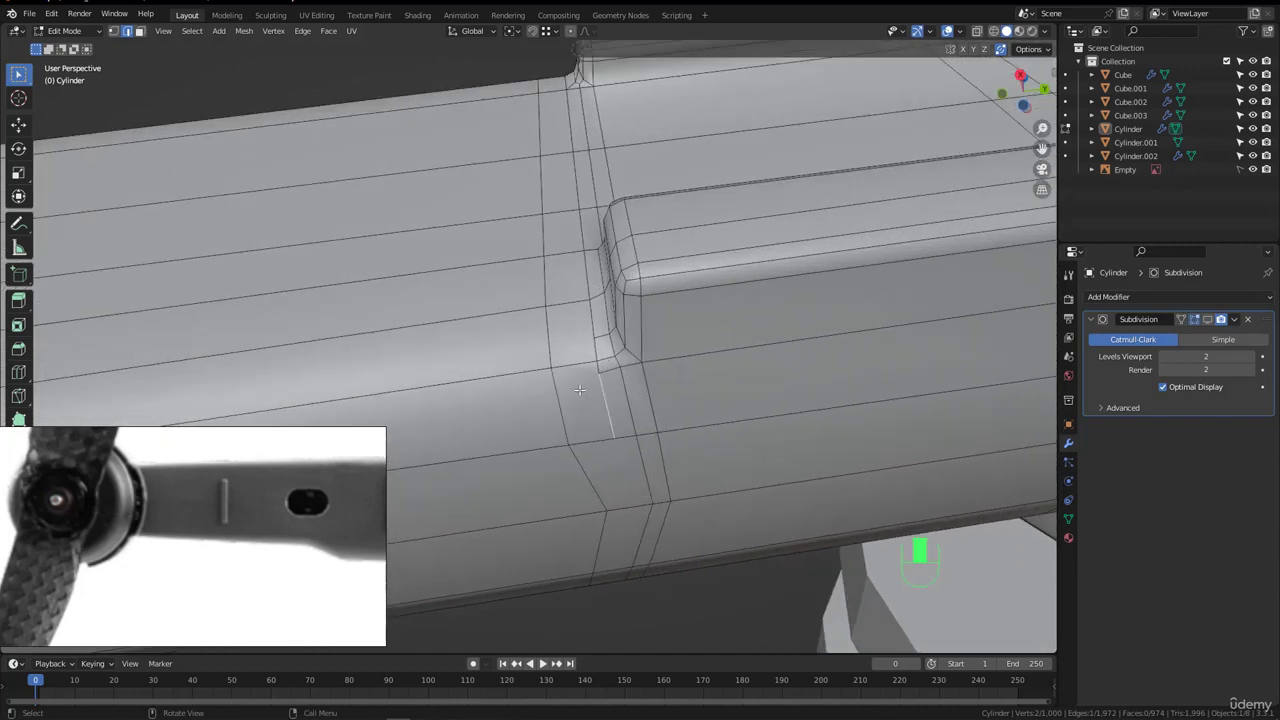
{"action": "scroll", "coordinate": [625, 369], "scroll_direction": "up", "scroll_amount": 2}
{"action": "key", "text": "1"}
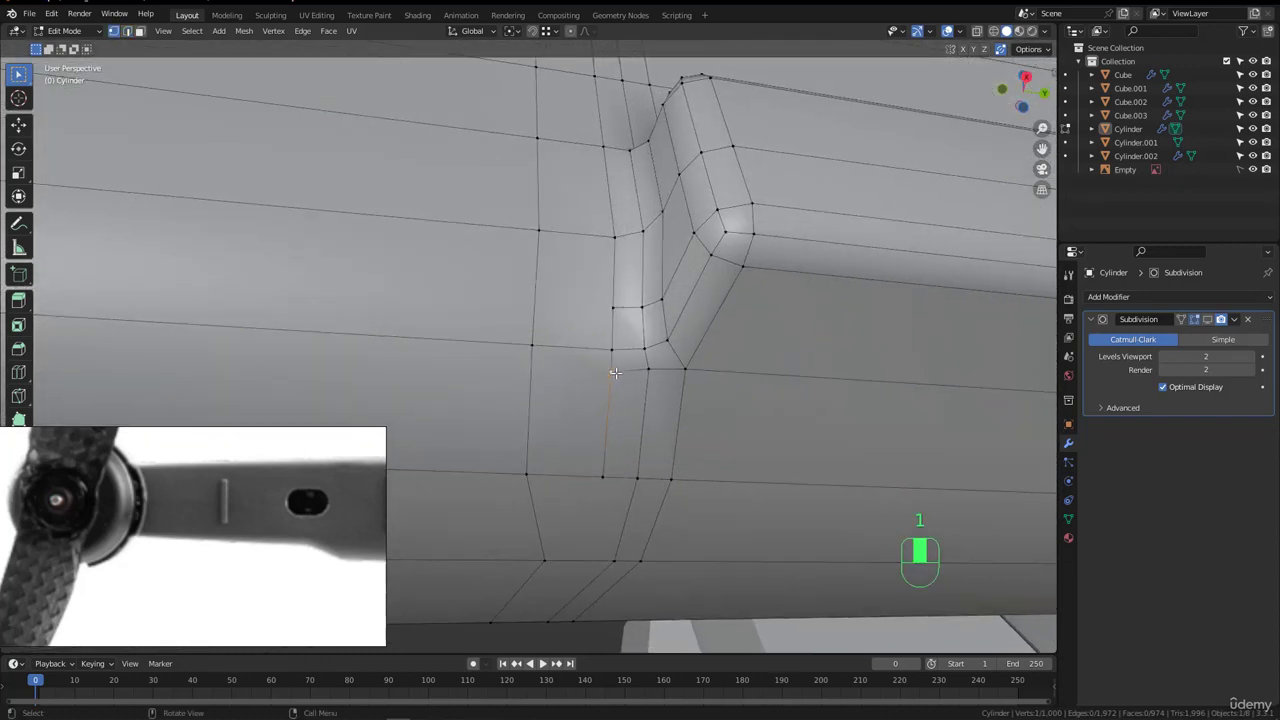
{"action": "key", "text": "g"}
{"action": "key", "text": "g"}
{"action": "left_click", "coordinate": [614, 312]}
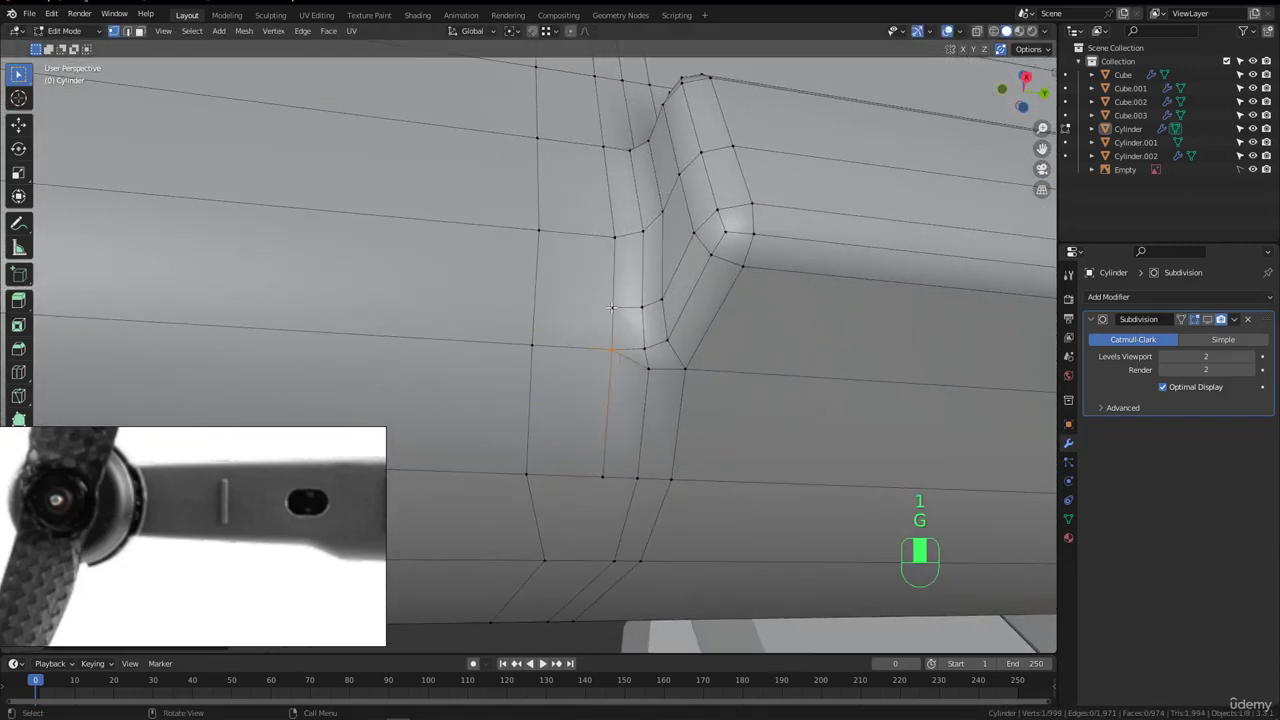
- Slide the two loose vertices beneath the lower rail's end corner along their edges to merge them with the adjacent vertices
{"action": "key", "text": "g"}
{"action": "key", "text": "g"}
{"action": "left_click", "coordinate": [603, 466]}
{"action": "middle_click_drag", "start_coordinate": [602, 400], "coordinate": [603, 480]}
{"action": "middle_click_drag", "start_coordinate": [626, 366], "coordinate": [604, 388]}
{"action": "key", "text": "g"}
{"action": "key", "text": "g"}
{"action": "left_click", "coordinate": [652, 474]}
- Preview the rail ends with the Subdivision modifier shown in the viewport, and hide its display again
{"action": "key", "text": "Tab"}
{"action": "middle_click_drag", "start_coordinate": [650, 286], "coordinate": [636, 250]}
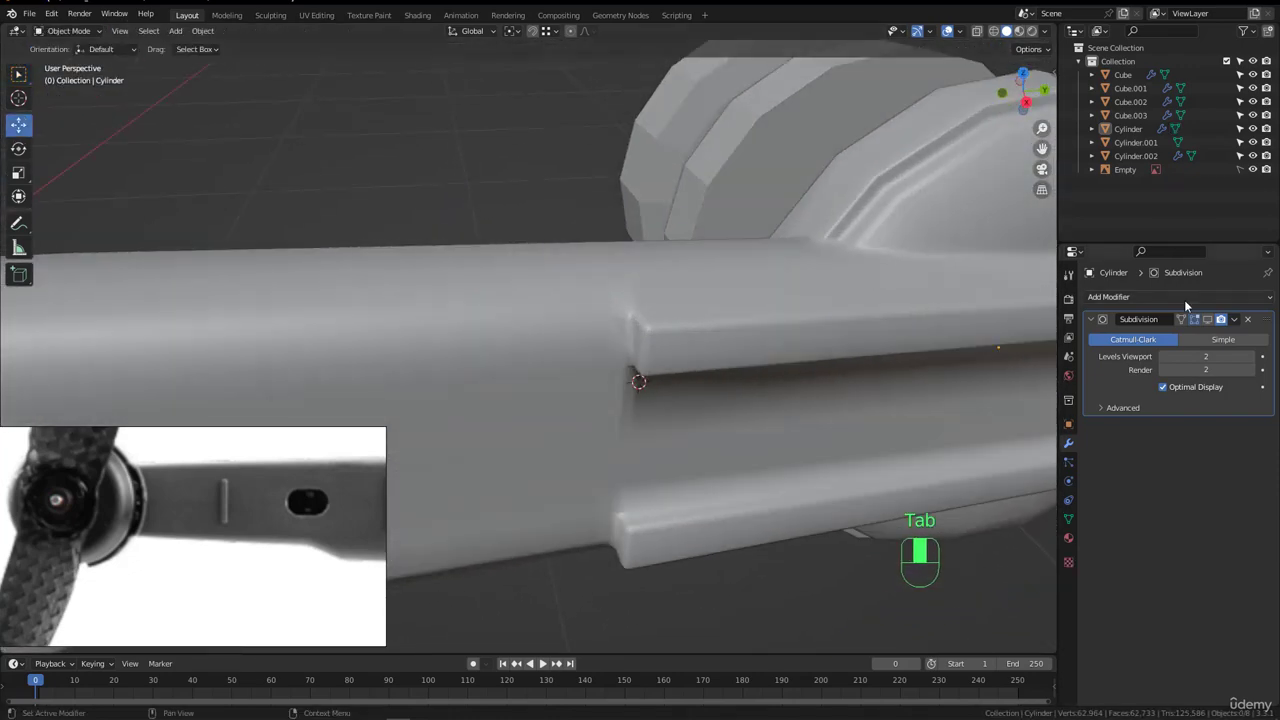
{"action": "middle_click_drag", "start_coordinate": [900, 390], "coordinate": [647, 451]}
{"action": "key", "text": "Tab"}
{"action": "scroll", "coordinate": [647, 451], "scroll_direction": "up", "scroll_amount": 2}
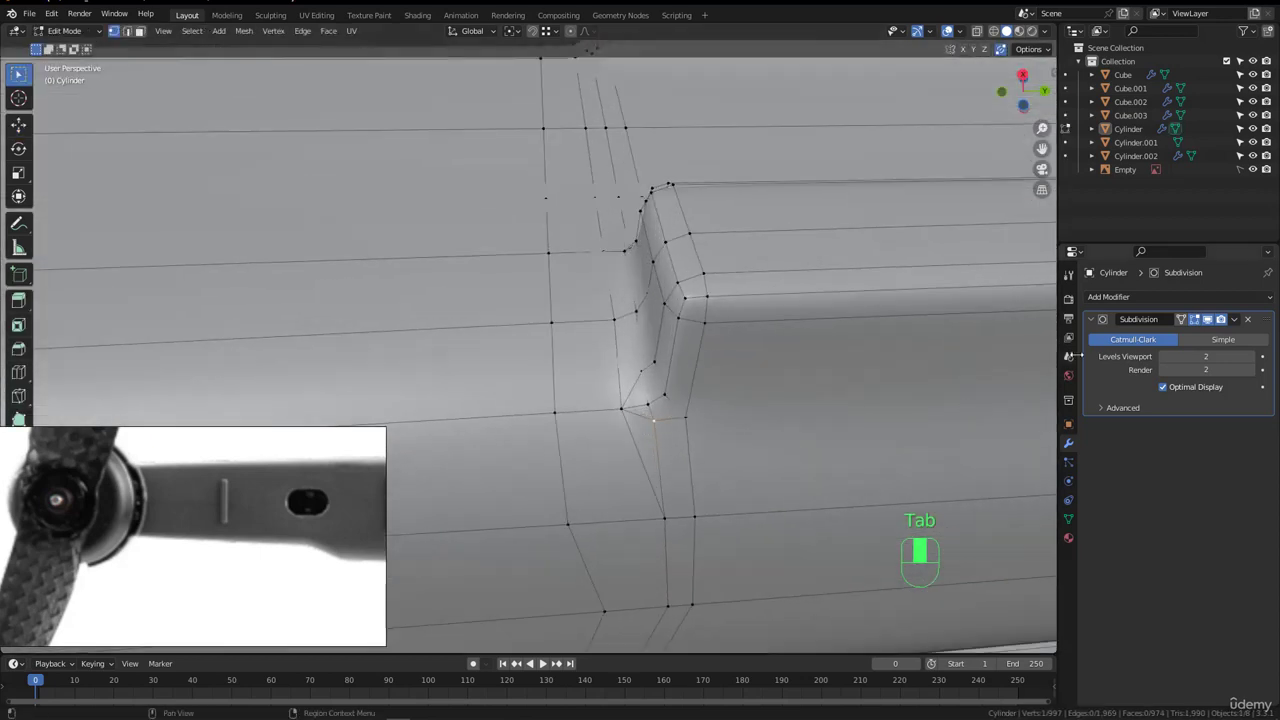
{"action": "left_click", "coordinate": [1209, 320]}
- Dissolve the surplus diagonal edges beside the lower rail's end corner
{"action": "middle_click_drag", "start_coordinate": [760, 390], "coordinate": [643, 424]}
{"action": "scroll", "coordinate": [643, 424], "scroll_direction": "up", "scroll_amount": 1}
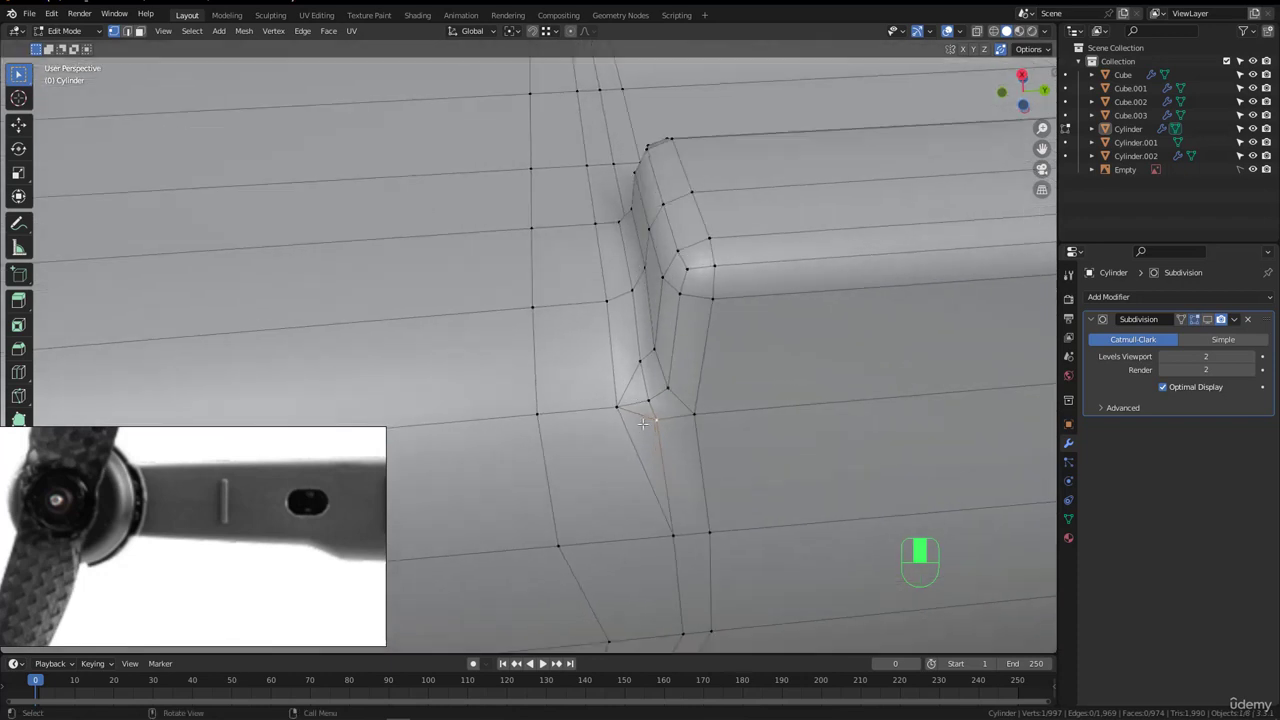
{"action": "scroll", "coordinate": [642, 424], "scroll_direction": "up", "scroll_amount": 2}
{"action": "key", "text": "2"}
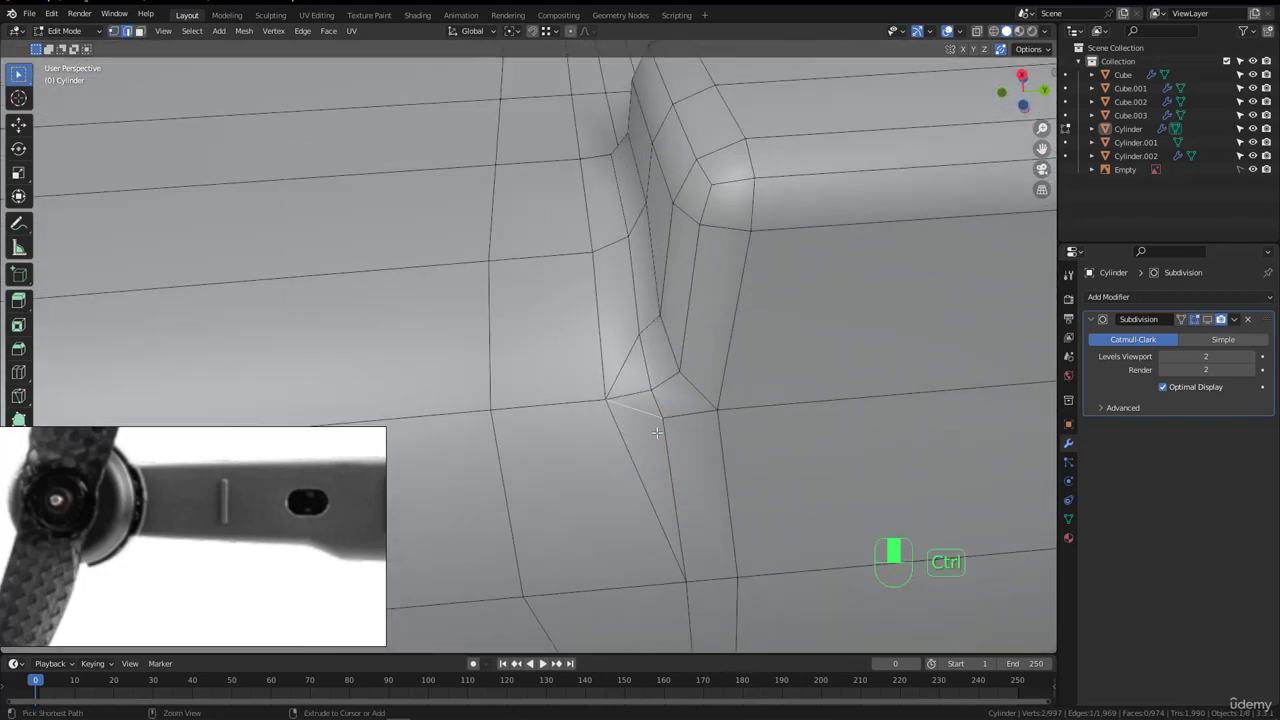
{"action": "middle_click_drag", "start_coordinate": [638, 405], "coordinate": [655, 385]}
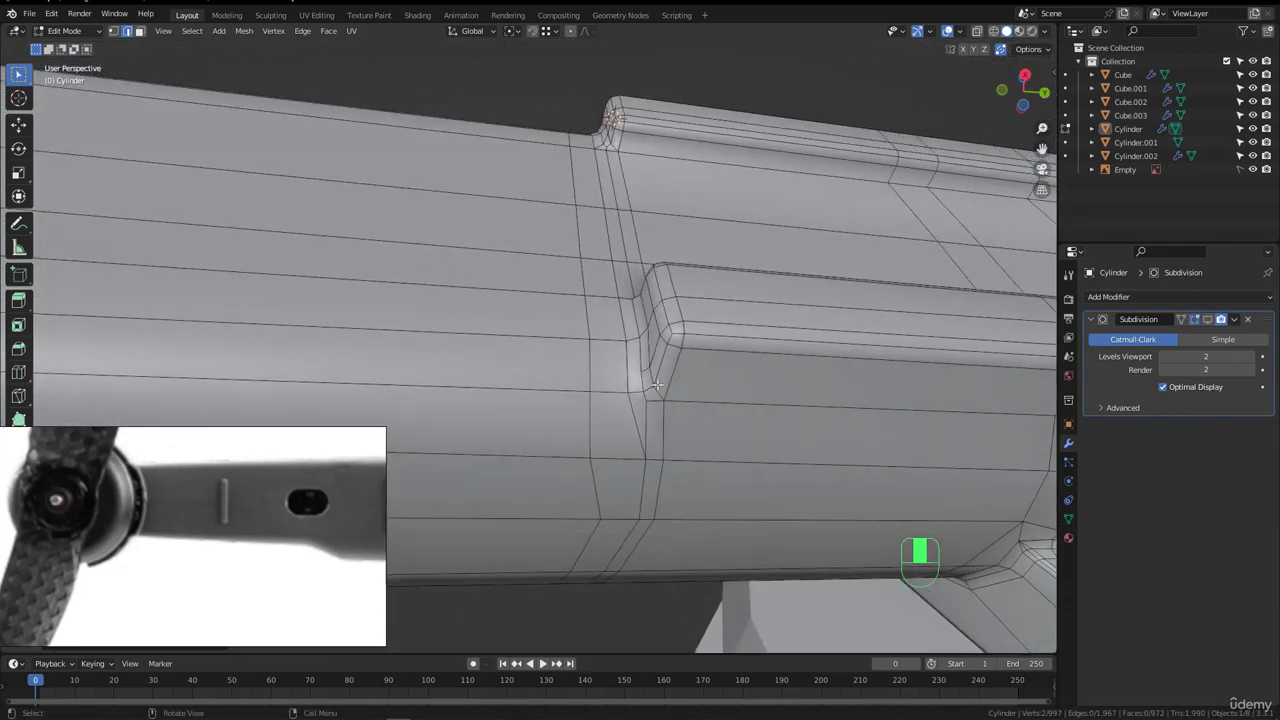
- Check both rail-end corners for shading flaws with the Subdivision modifier displayed, and turn its viewport display off again
{"action": "left_click", "coordinate": [1208, 318]}
{"action": "key", "text": "Tab"}
{"action": "middle_click_drag", "start_coordinate": [656, 396], "coordinate": [720, 409]}
{"action": "key", "text": "Tab"}
{"action": "key", "text": "1"}
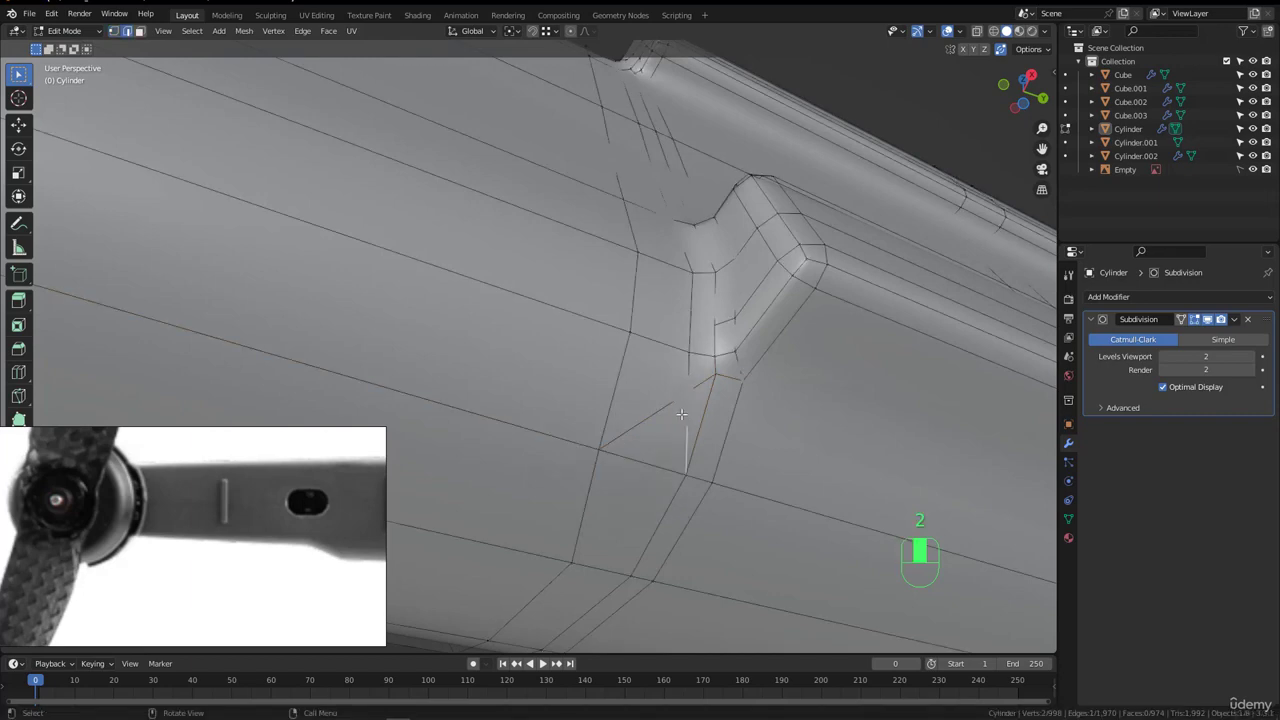
{"action": "middle_click_drag", "start_coordinate": [680, 397], "coordinate": [656, 421]}
{"action": "key", "text": "Tab"}
{"action": "scroll", "coordinate": [652, 412], "scroll_direction": "up", "scroll_amount": 2}
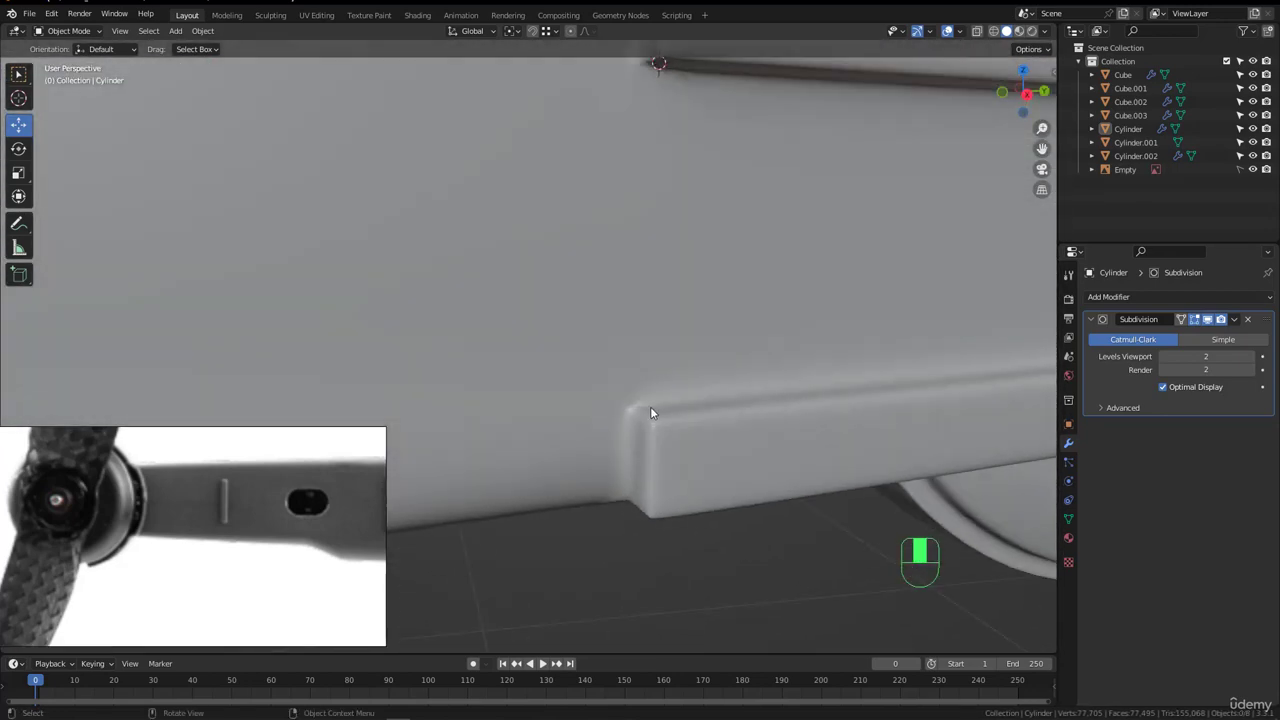
{"action": "key", "text": "Tab"}
{"action": "scroll", "coordinate": [624, 410], "scroll_direction": "up", "scroll_amount": 3}
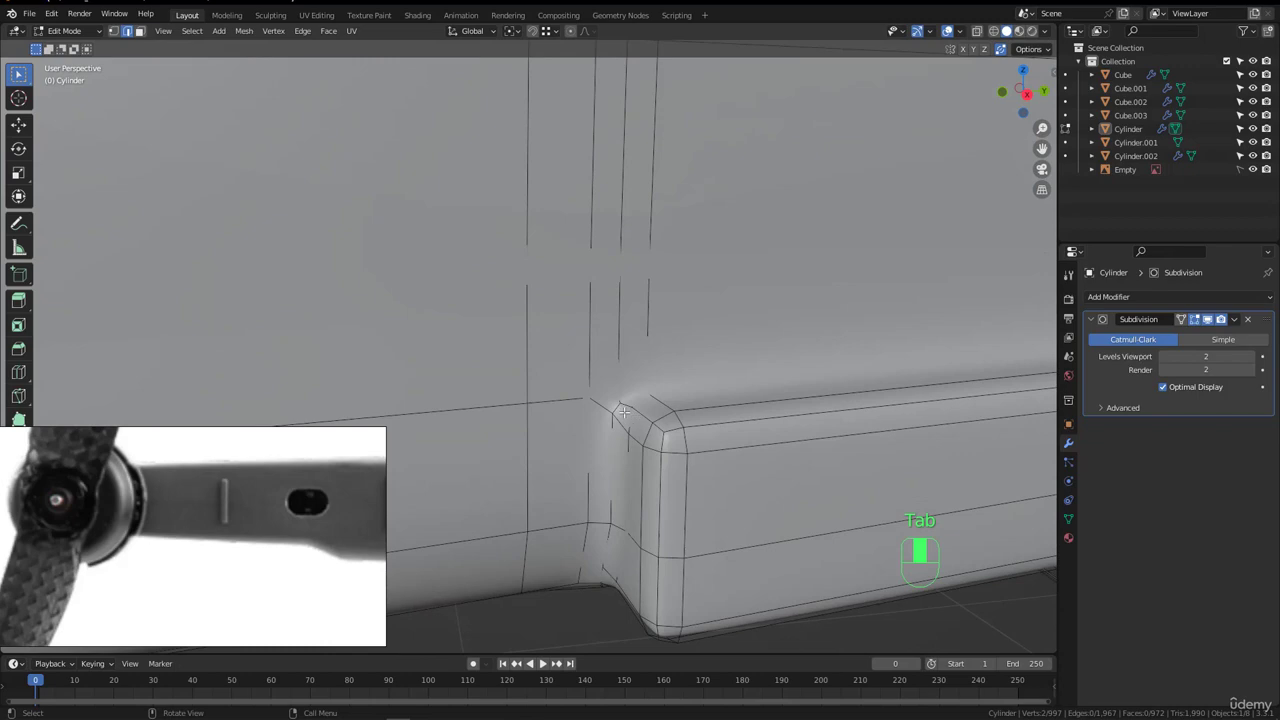
{"action": "left_click", "coordinate": [1207, 319]}
- Examine the arm's edge flow around the rails and round motor end, and the two detached discs beside it
{"action": "middle_click_drag", "start_coordinate": [600, 460], "coordinate": [565, 385]}
{"action": "scroll", "coordinate": [596, 466], "scroll_direction": "down", "scroll_amount": 7}
{"action": "scroll", "coordinate": [580, 440], "scroll_direction": "down", "scroll_amount": 3}
{"action": "scroll", "coordinate": [600, 295], "scroll_direction": "up", "scroll_amount": 3}
{"action": "scroll", "coordinate": [790, 330], "scroll_direction": "up", "scroll_amount": 4}
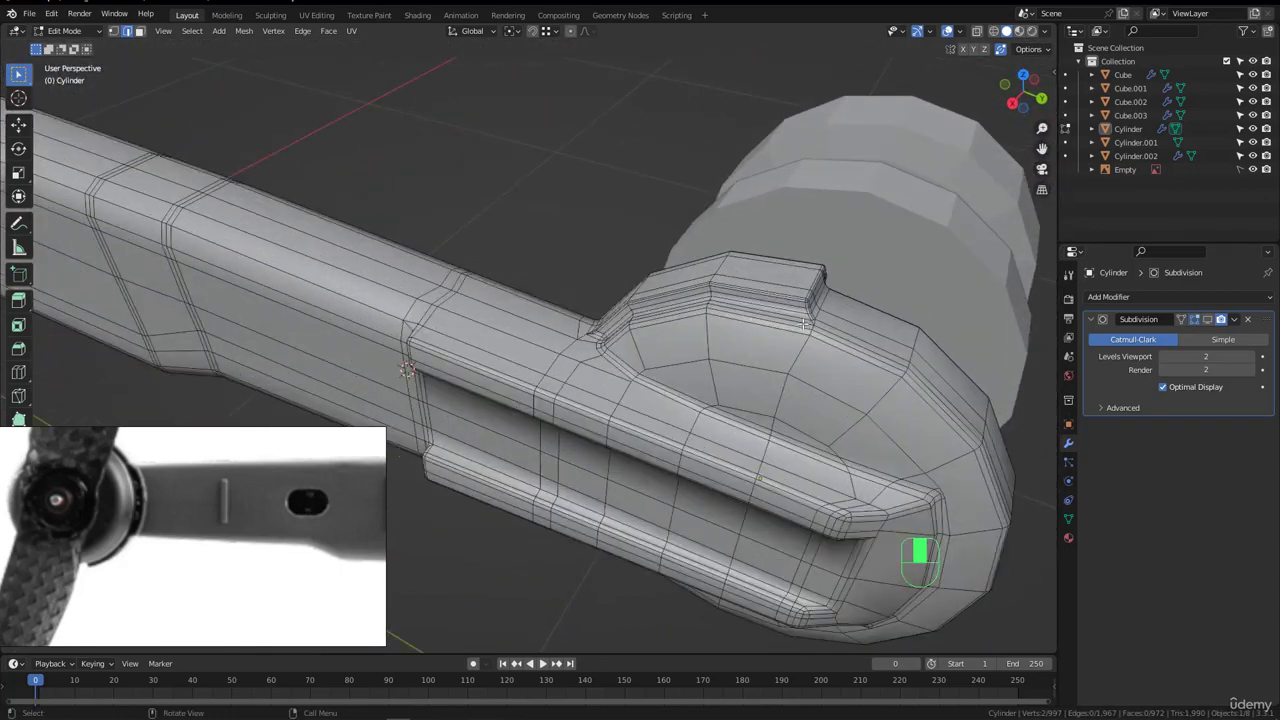
{"action": "middle_click_drag", "start_coordinate": [803, 323], "coordinate": [722, 262]}
{"action": "scroll", "coordinate": [516, 268], "scroll_direction": "down", "scroll_amount": 7}
{"action": "scroll", "coordinate": [700, 283], "scroll_direction": "down", "scroll_amount": 3}
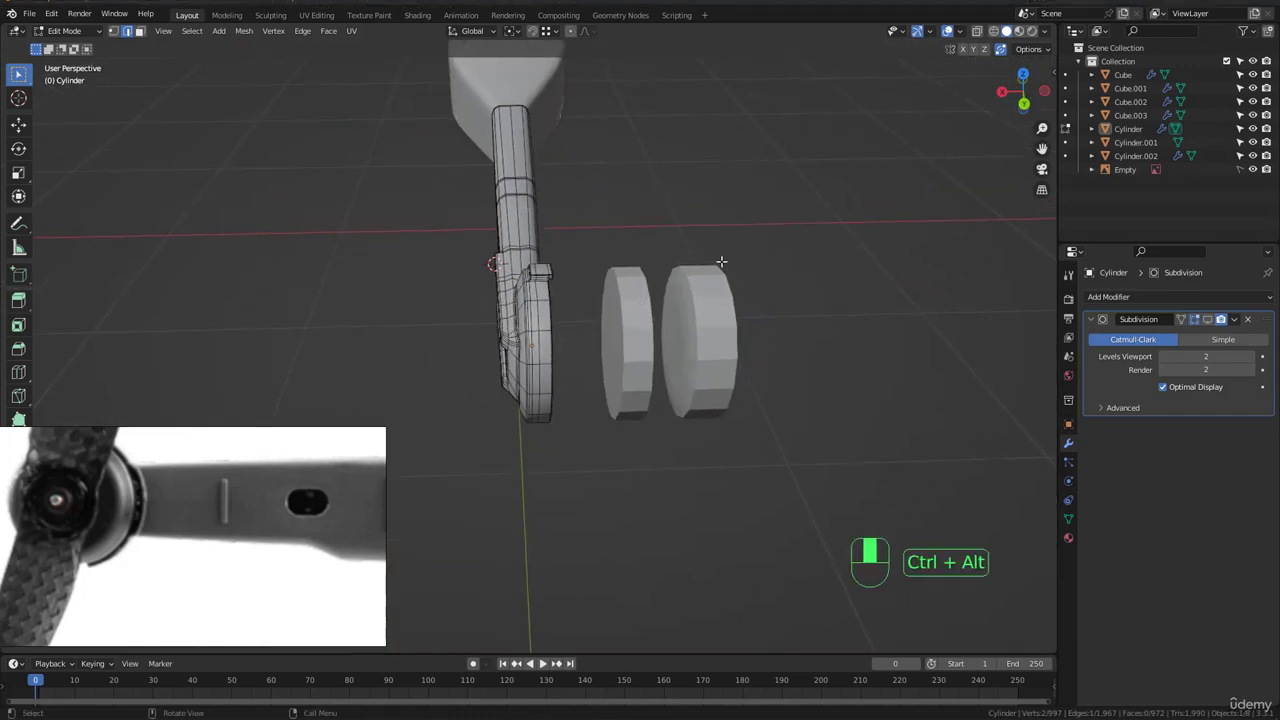
- Bring up the close-up reference photo of the motor where it joins the arm
{"action": "key", "text": "ctrl+alt+g"}
{"action": "left_click_drag", "start_coordinate": [742, 249], "coordinate": [567, 304]}
{"action": "scroll", "coordinate": [252, 458], "scroll_direction": "down", "scroll_amount": 9}
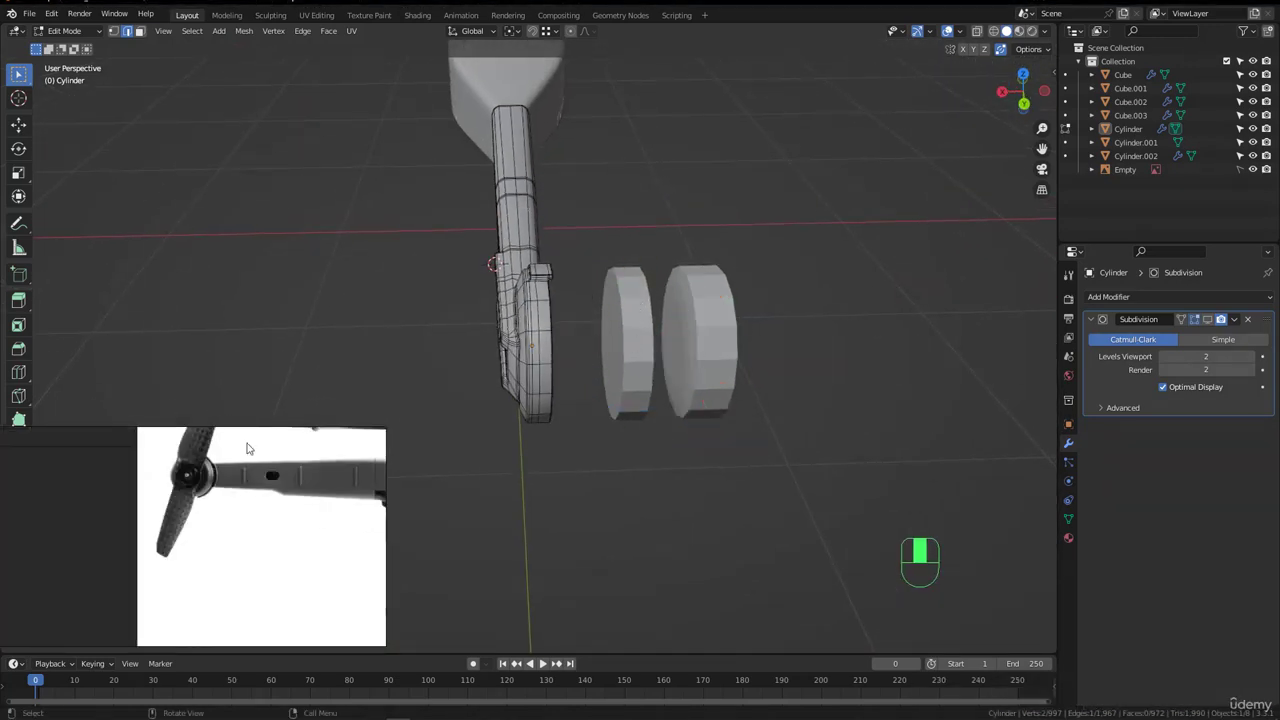
{"action": "right_click_drag", "start_coordinate": [247, 507], "coordinate": [341, 285]}
{"action": "scroll", "coordinate": [344, 317], "scroll_direction": "down", "scroll_amount": 4}
{"action": "scroll", "coordinate": [308, 311], "scroll_direction": "up", "scroll_amount": 10}
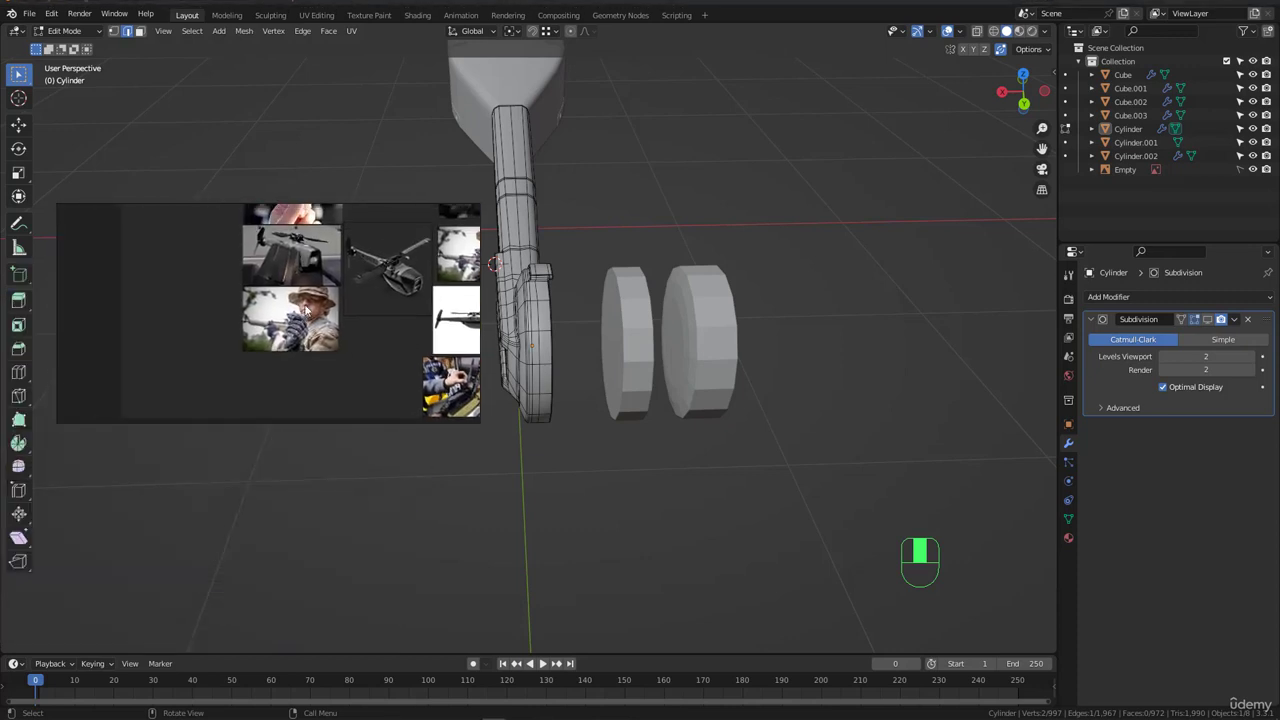
{"action": "scroll", "coordinate": [287, 313], "scroll_direction": "down", "scroll_amount": 2}
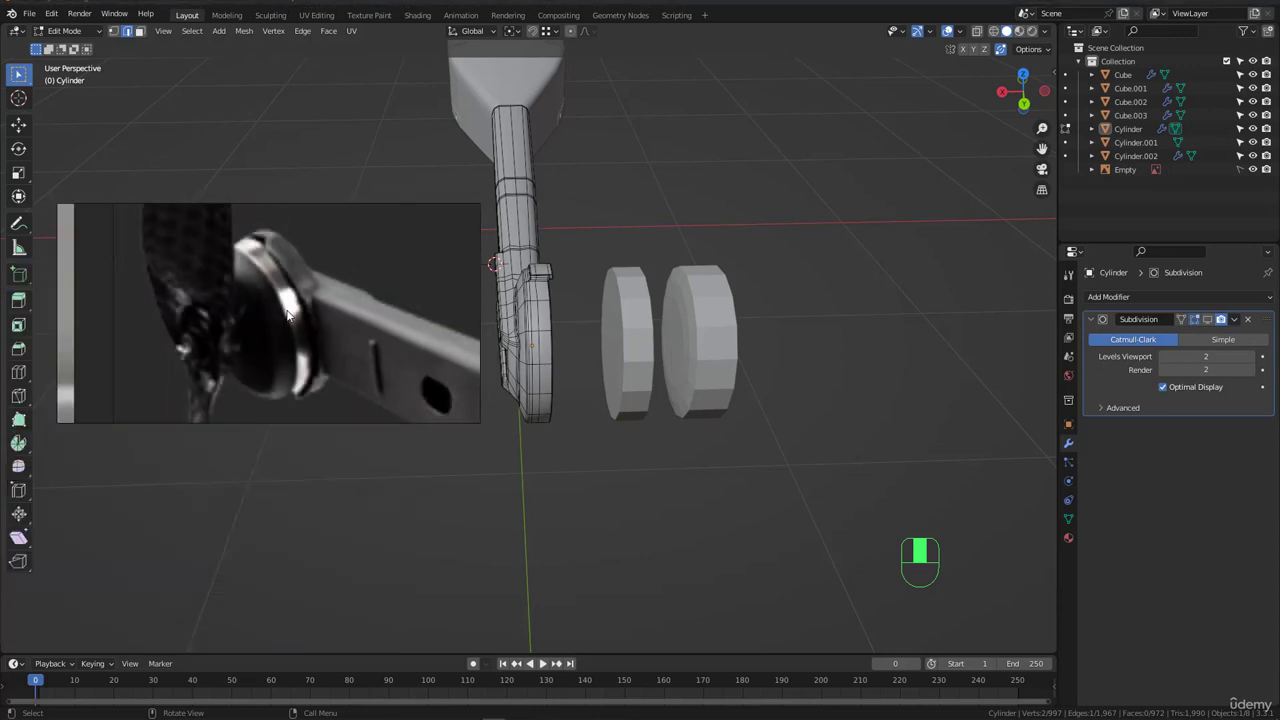
- Move the nearer detached disc along X against the arm's round end and delete the outer disc
{"action": "middle_click_drag", "start_coordinate": [670, 310], "coordinate": [606, 356]}
{"action": "key", "text": "Tab"}
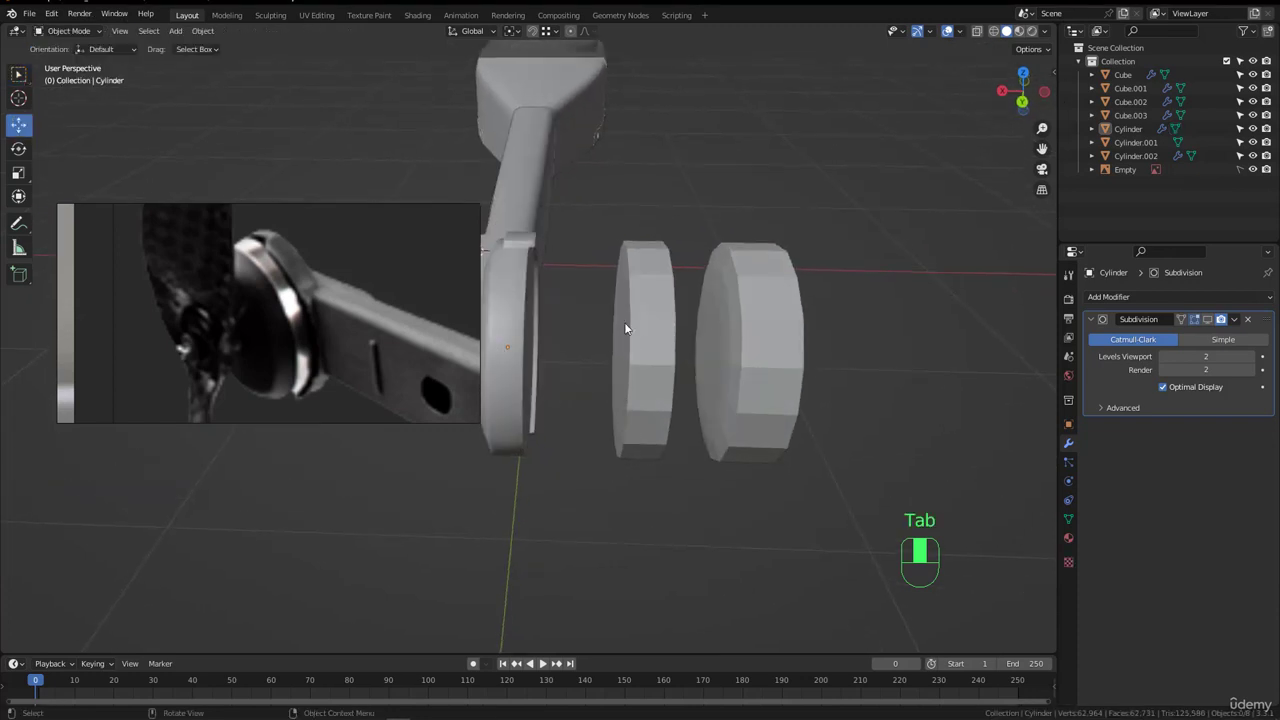
{"action": "right_click_drag", "start_coordinate": [367, 335], "coordinate": [321, 505]}
{"action": "left_click", "coordinate": [628, 311]}
{"action": "scroll", "coordinate": [628, 335], "scroll_direction": "up", "scroll_amount": 2}
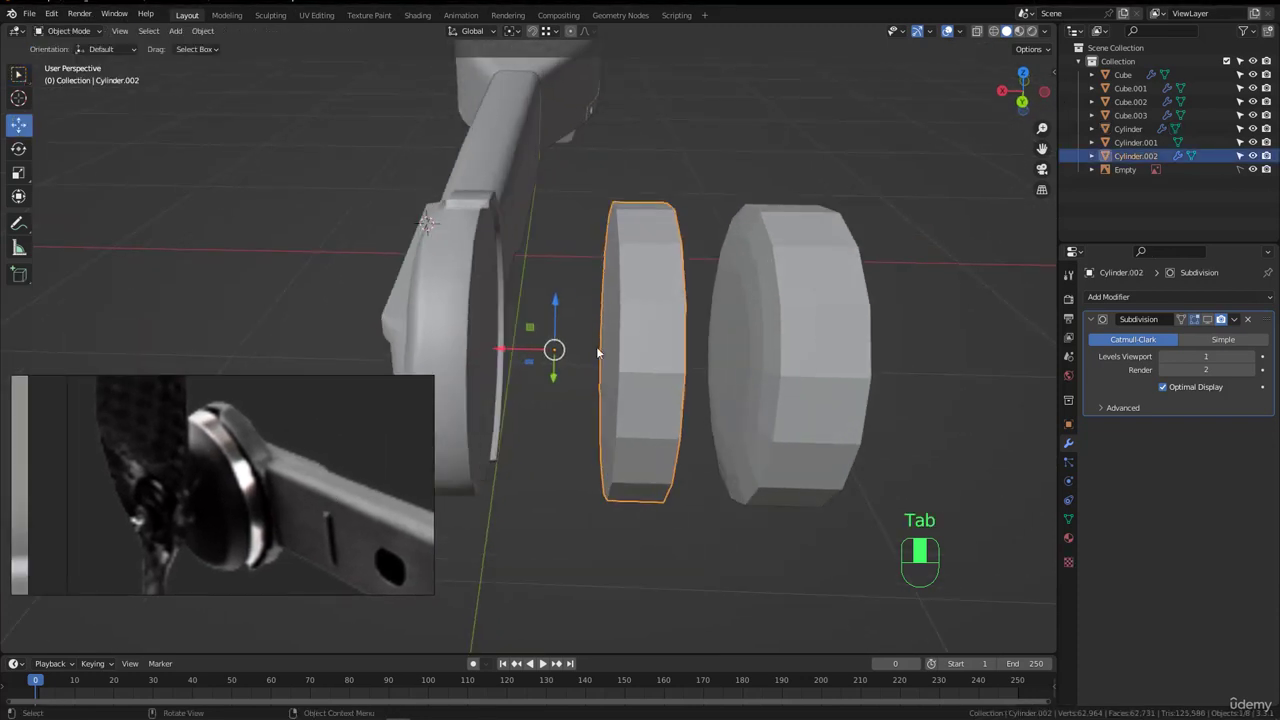
{"action": "left_click_drag", "start_coordinate": [523, 345], "coordinate": [385, 347]}
{"action": "left_click", "coordinate": [825, 300]}
{"action": "key", "text": "Delete"}
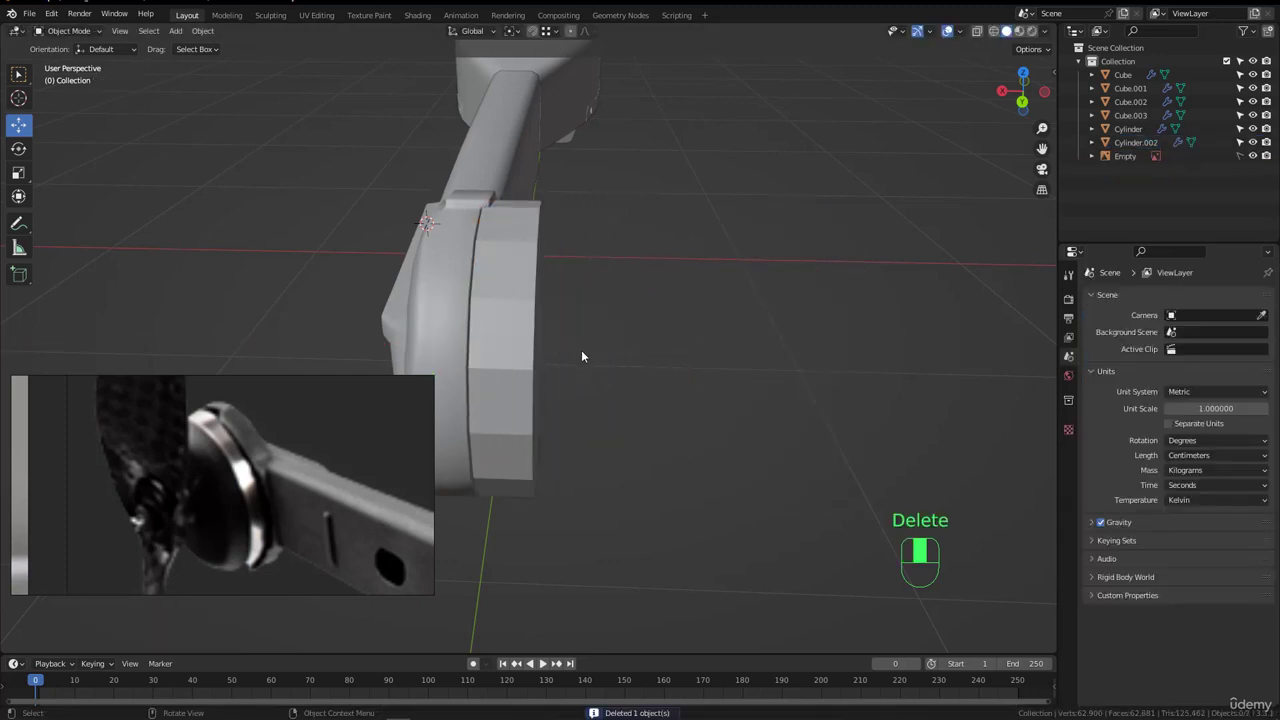
- Scale the remaining disc to fit the arm's round end
{"action": "left_click", "coordinate": [481, 341]}
{"action": "mouse_move", "coordinate": [517, 329]}
{"action": "middle_mouse_down"}
{"action": "mouse_move", "coordinate": [564, 321]}
{"action": "mouse_move", "coordinate": [520, 324]}
{"action": "middle_mouse_up"}
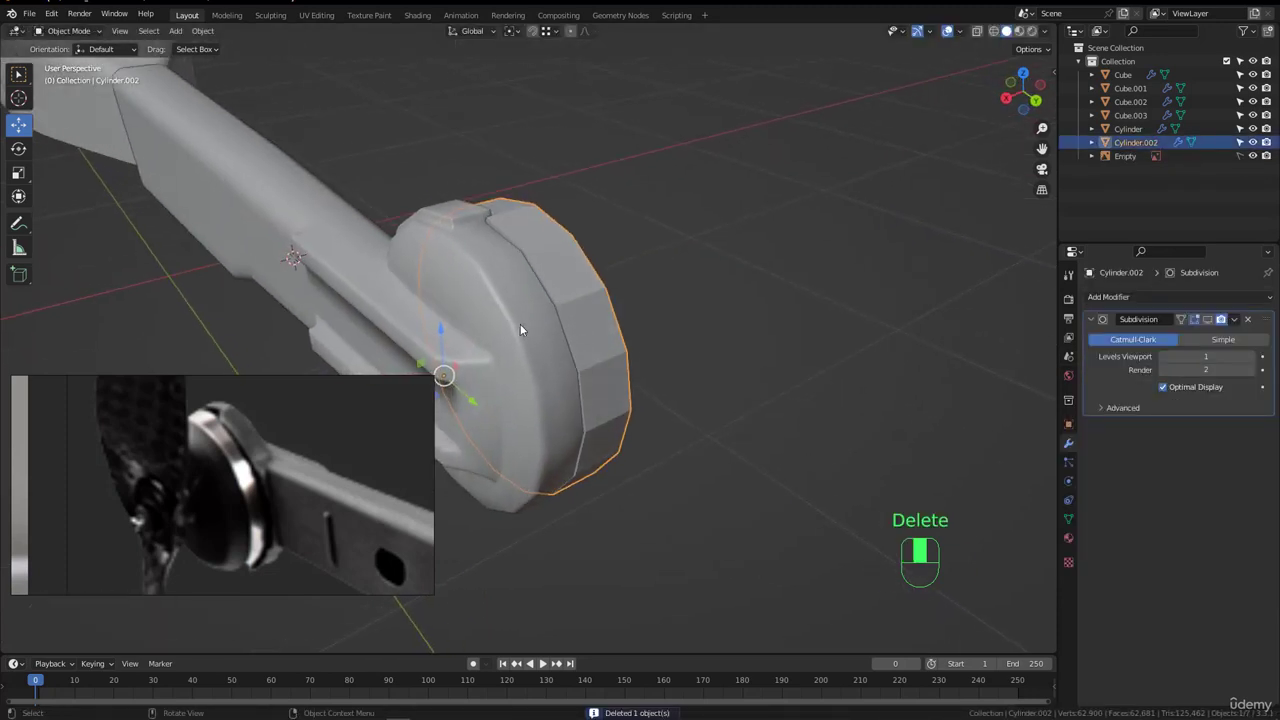
{"action": "scroll", "coordinate": [520, 324], "scroll_direction": "up", "scroll_amount": 1}
{"action": "key", "text": "s"}
{"action": "left_click", "coordinate": [808, 343]}
{"action": "middle_click_drag", "start_coordinate": [808, 343], "coordinate": [751, 337]}
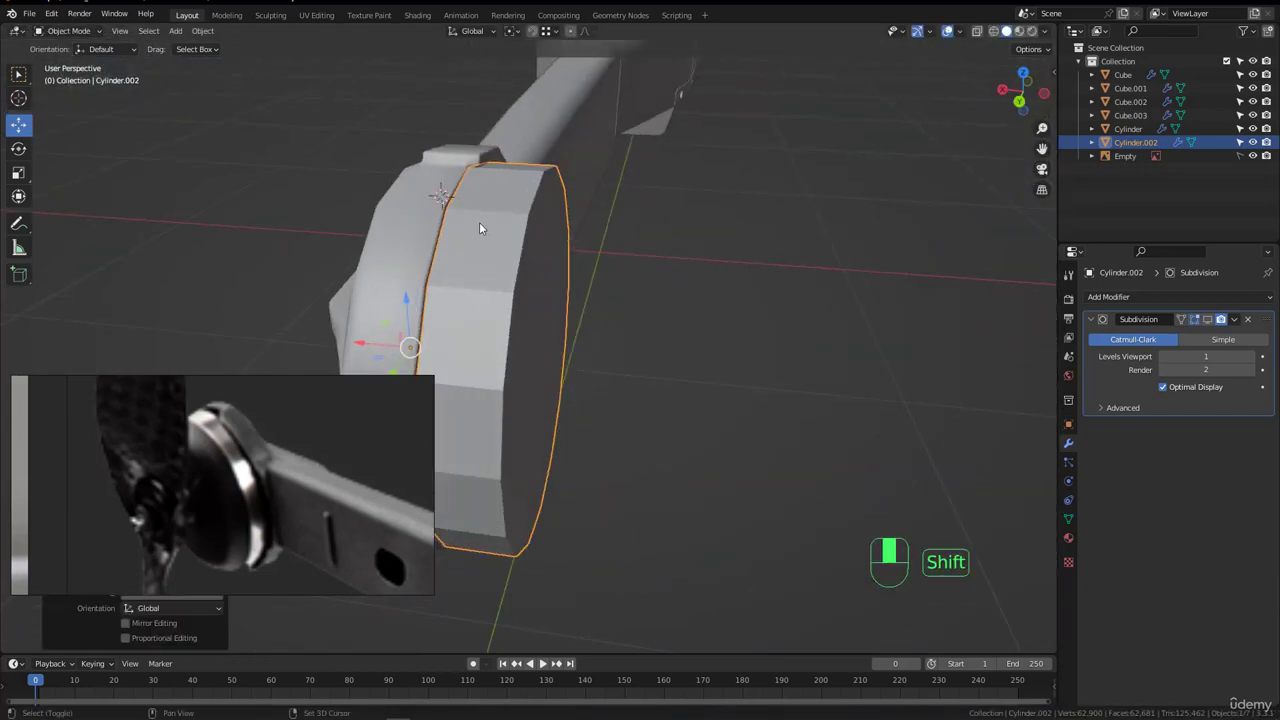
{"action": "middle_click_drag", "start_coordinate": [479, 228], "coordinate": [480, 337]}
{"action": "mouse_move", "coordinate": [629, 295]}
{"action": "middle_mouse_down"}
{"action": "mouse_move", "coordinate": [543, 335]}
{"action": "mouse_move", "coordinate": [650, 265]}
{"action": "mouse_move", "coordinate": [620, 289]}
{"action": "mouse_move", "coordinate": [649, 288]}
{"action": "middle_mouse_up"}
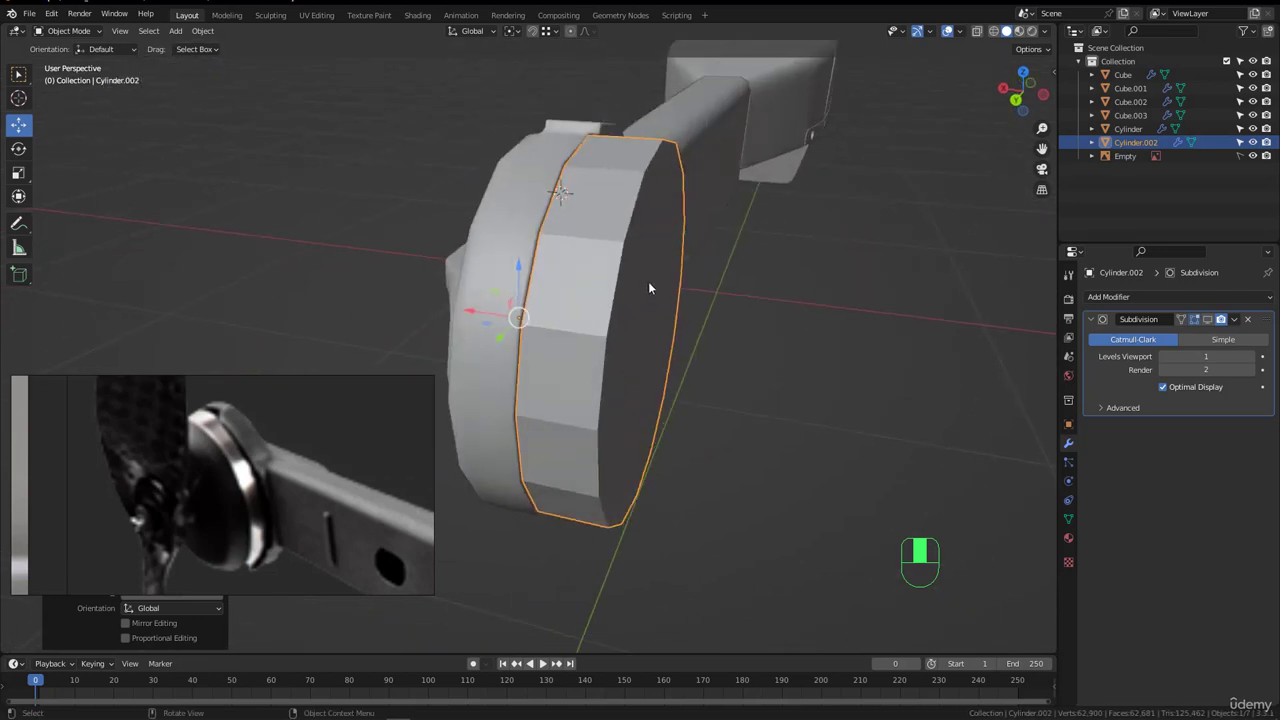
- Set the disc's origin to its geometry
{"action": "right_click", "coordinate": [721, 256]}
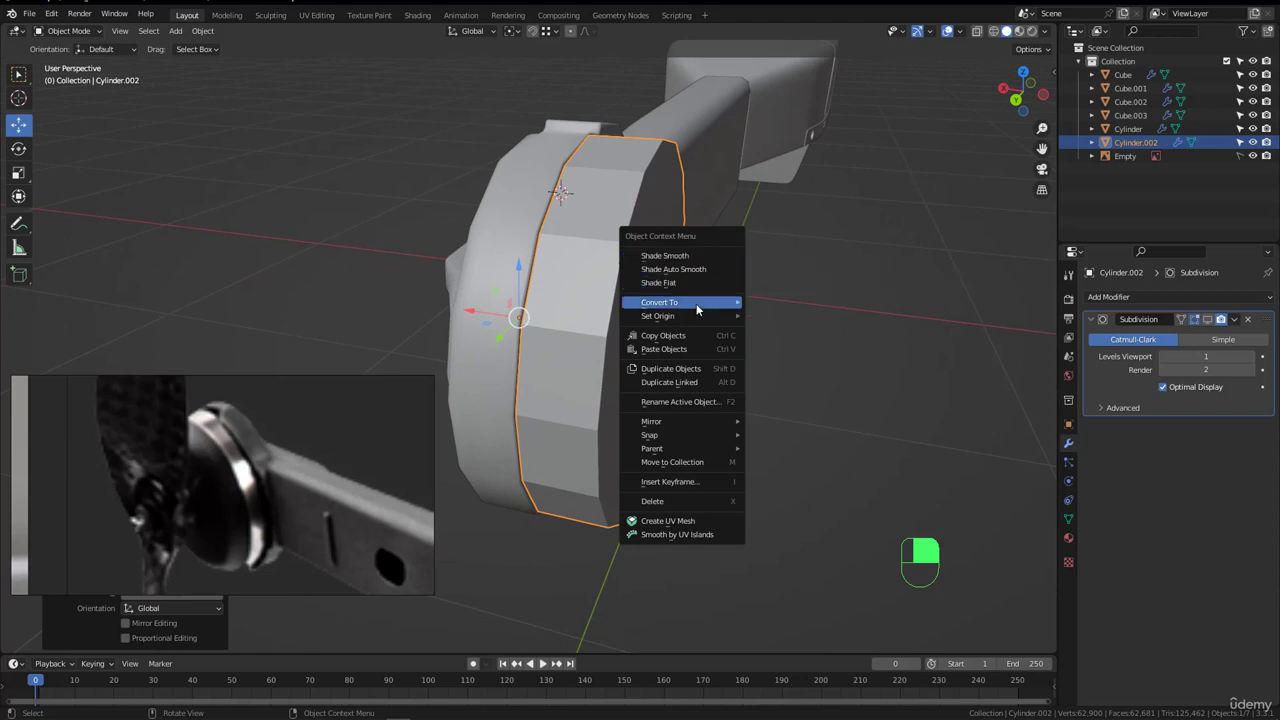
{"action": "mouse_move", "coordinate": [694, 315]}
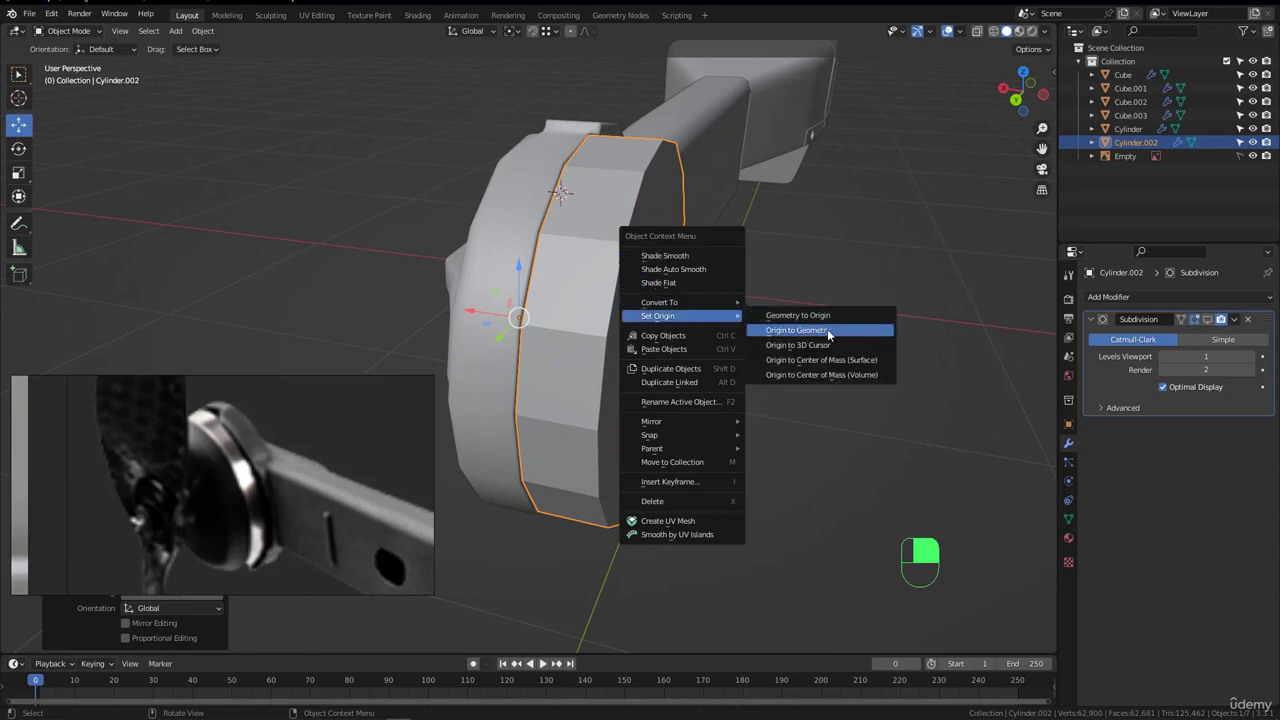
{"action": "left_click", "coordinate": [827, 333]}
- Move the disc's outer face about 2.1 cm along X towards the arm to make the disc thinner
{"action": "mouse_move", "coordinate": [615, 335]}
{"action": "middle_mouse_down"}
{"action": "mouse_move", "coordinate": [618, 358]}
{"action": "mouse_move", "coordinate": [643, 334]}
{"action": "mouse_move", "coordinate": [620, 315]}
{"action": "mouse_move", "coordinate": [611, 352]}
{"action": "middle_mouse_up"}
{"action": "key", "text": "Tab"}
{"action": "key", "text": "3"}
{"action": "left_click", "coordinate": [637, 342]}
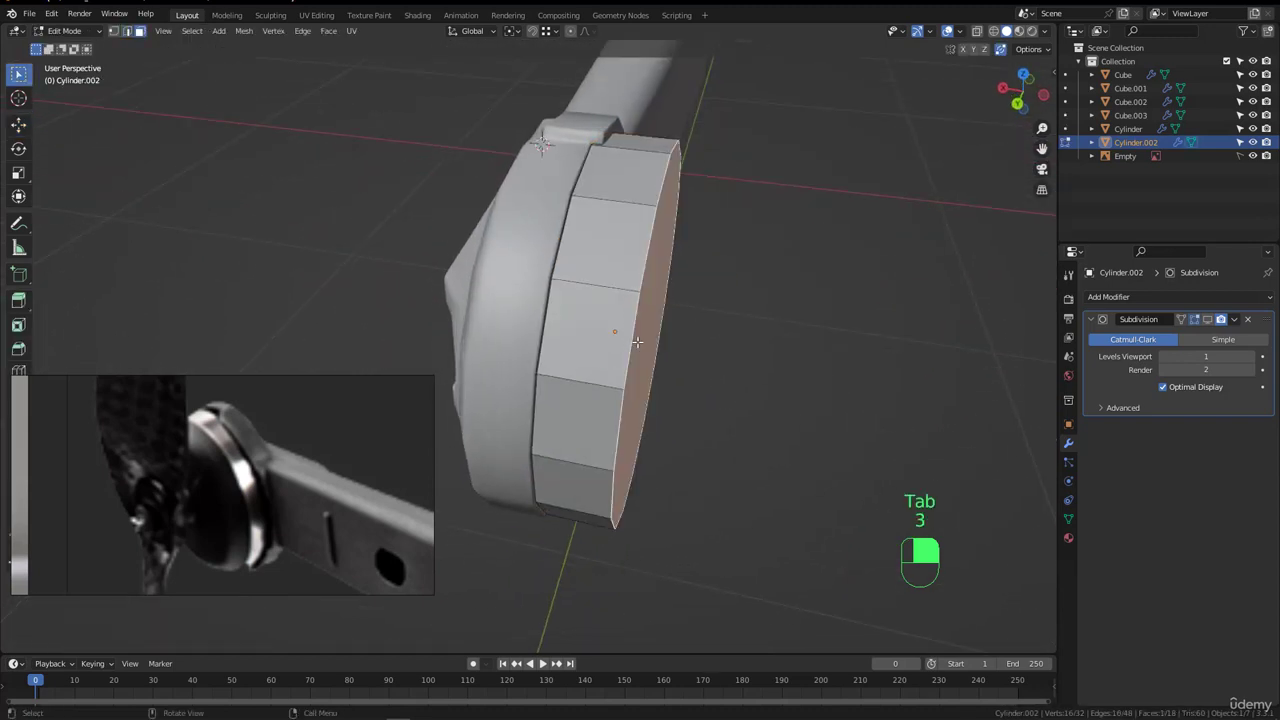
{"action": "key", "text": "g"}
{"action": "key", "text": "x"}
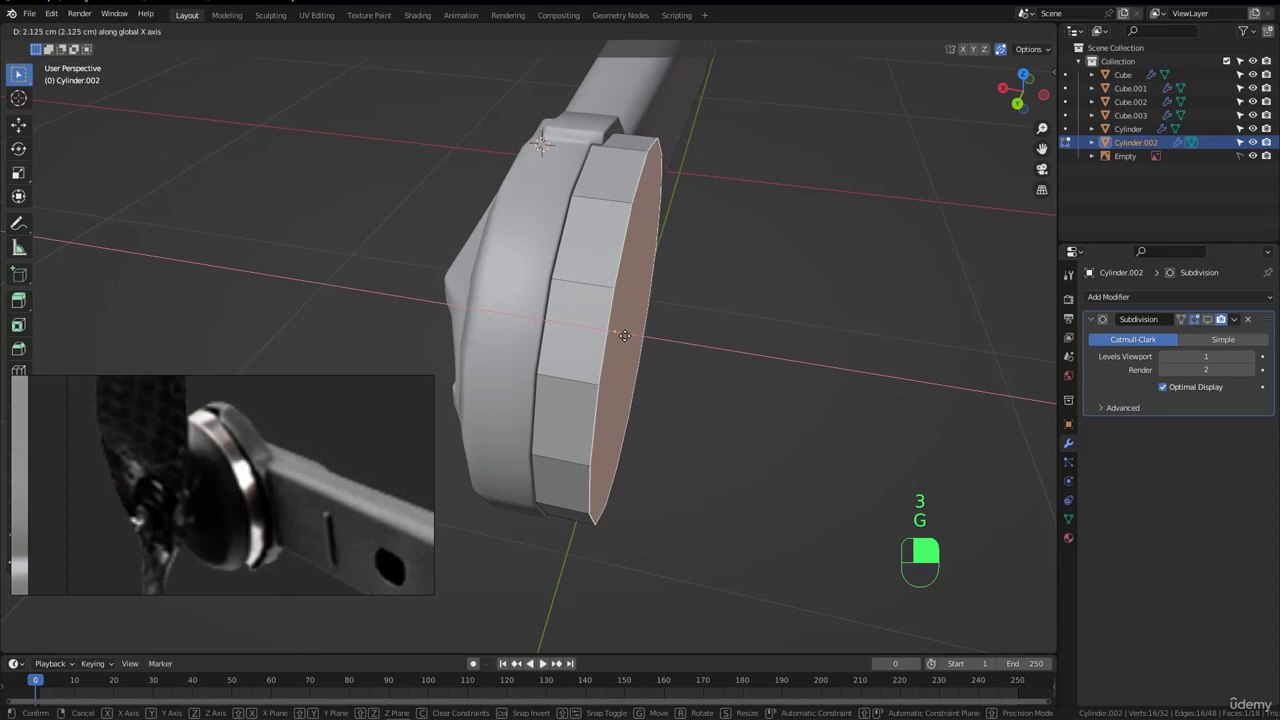
{"action": "left_click", "coordinate": [624, 336]}
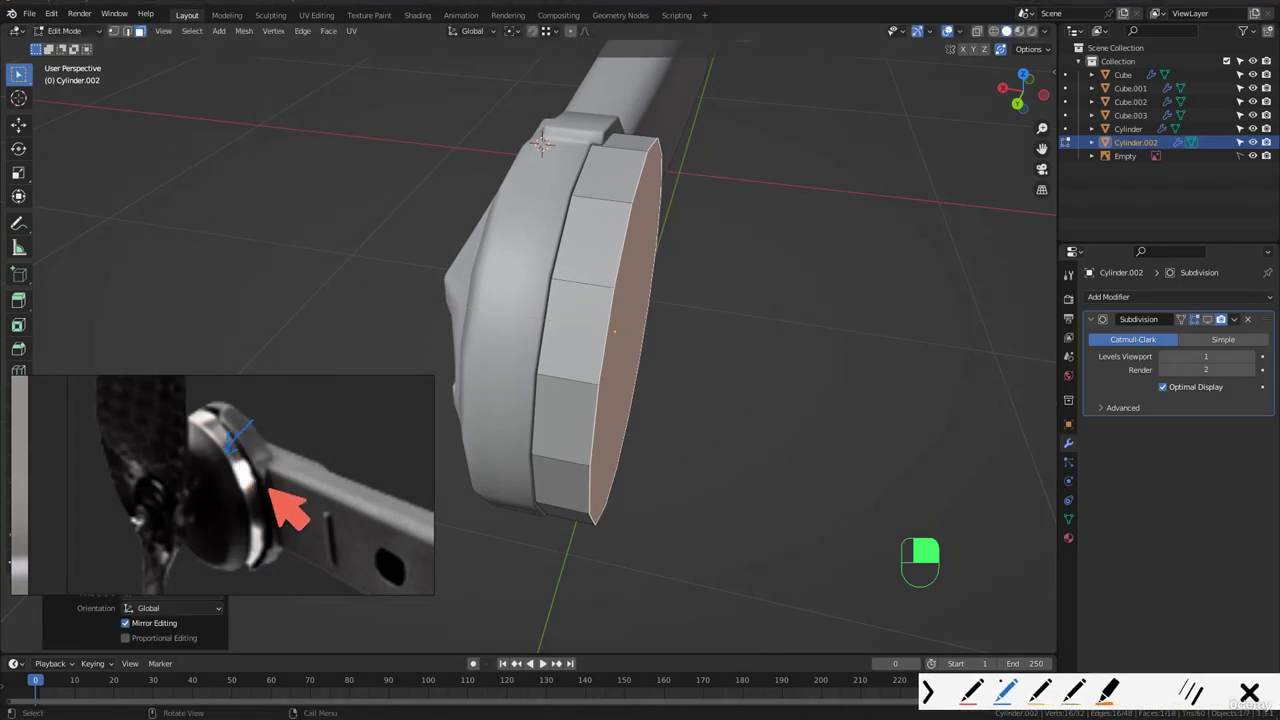
- Scale the disc's outer face down slightly so the rim tapers outward
{"action": "key", "text": "Escape"}
{"action": "mouse_move", "coordinate": [622, 233]}
{"action": "middle_mouse_down"}
{"action": "mouse_move", "coordinate": [503, 229]}
{"action": "mouse_move", "coordinate": [540, 215]}
{"action": "mouse_move", "coordinate": [603, 221]}
{"action": "mouse_move", "coordinate": [574, 257]}
{"action": "mouse_move", "coordinate": [543, 251]}
{"action": "mouse_move", "coordinate": [618, 248]}
{"action": "middle_mouse_up"}
{"action": "middle_click_drag", "start_coordinate": [832, 241], "coordinate": [476, 209]}
{"action": "key", "text": "s"}
{"action": "left_click", "coordinate": [857, 217]}
- Duplicate the disc's outer face and shift the copy slightly outward along X, following the reference photo of the motor
{"action": "scroll", "coordinate": [262, 446], "scroll_direction": "down", "scroll_amount": 10}
{"action": "scroll", "coordinate": [228, 448], "scroll_direction": "up", "scroll_amount": 10}
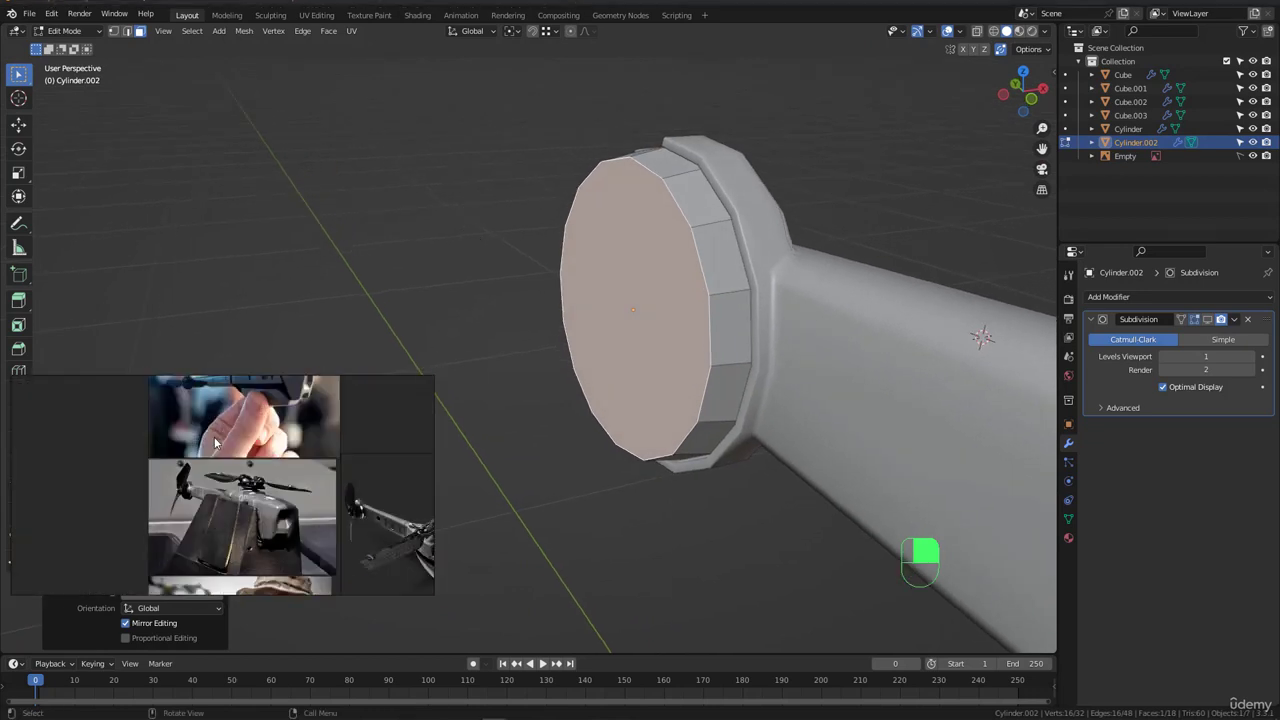
{"action": "scroll", "coordinate": [170, 550], "scroll_direction": "up", "scroll_amount": 3}
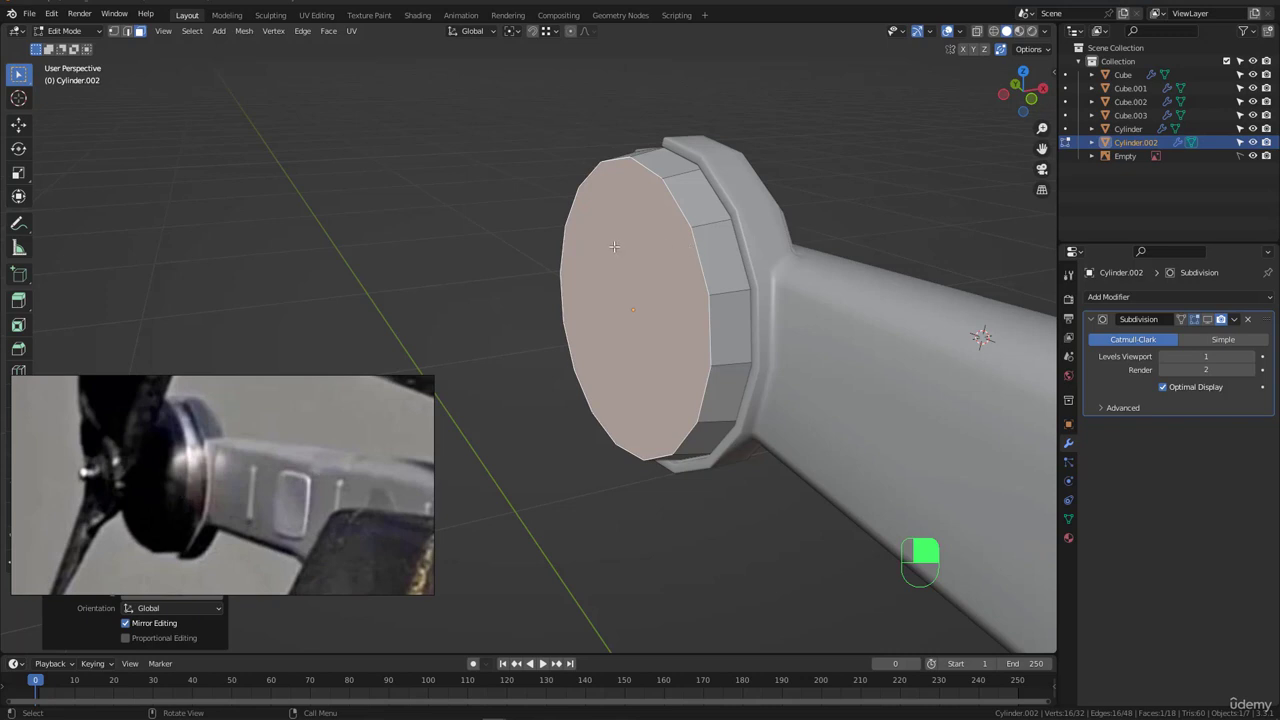
{"action": "middle_click_drag", "start_coordinate": [614, 246], "coordinate": [645, 251]}
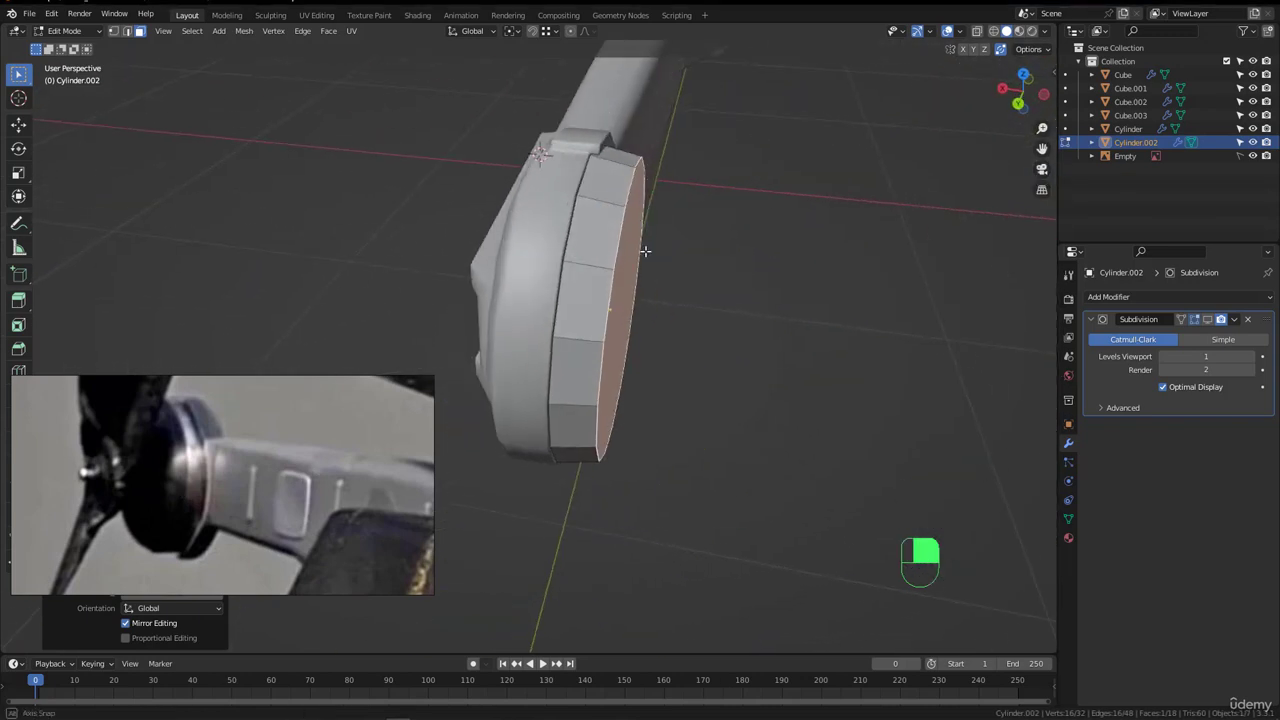
{"action": "key", "text": "shift+d"}
{"action": "key", "text": "x"}
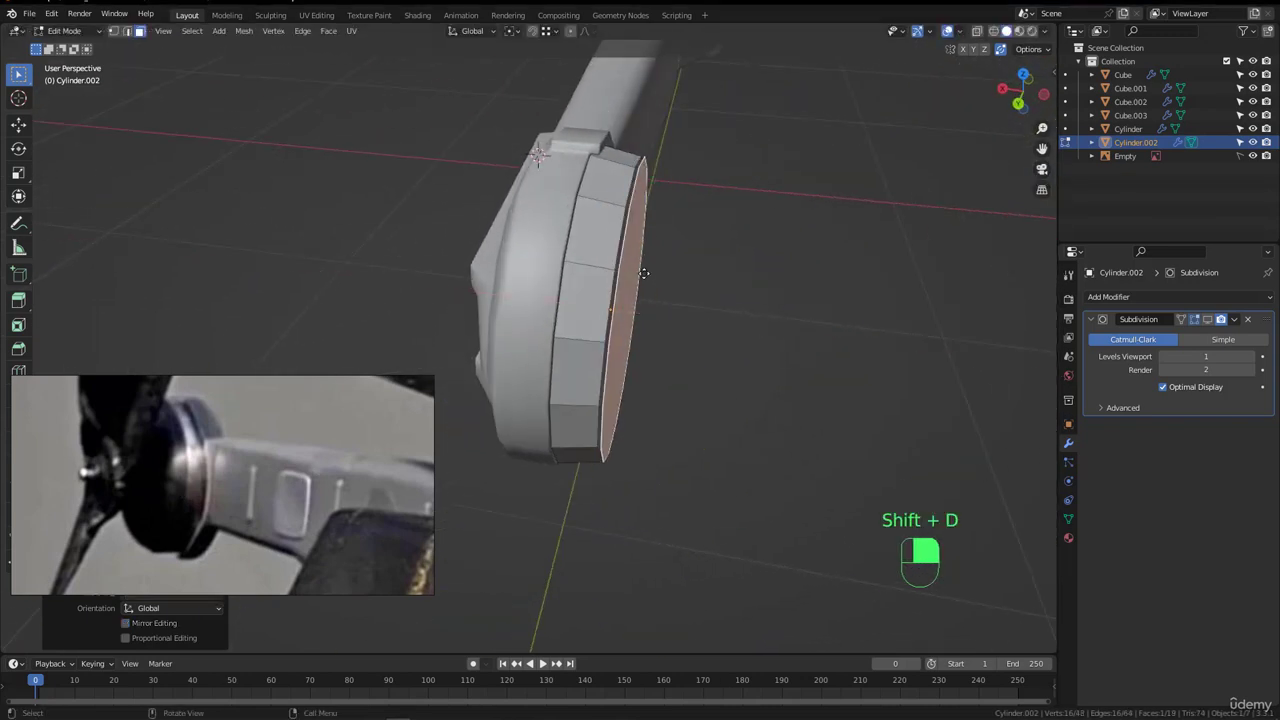
- Extrude the duplicated face about 3.4 cm outward and scale the extruded end down to form a tapered motor cap
{"action": "scroll", "coordinate": [644, 273], "scroll_direction": "up", "scroll_amount": 2}
{"action": "key", "text": "e"}
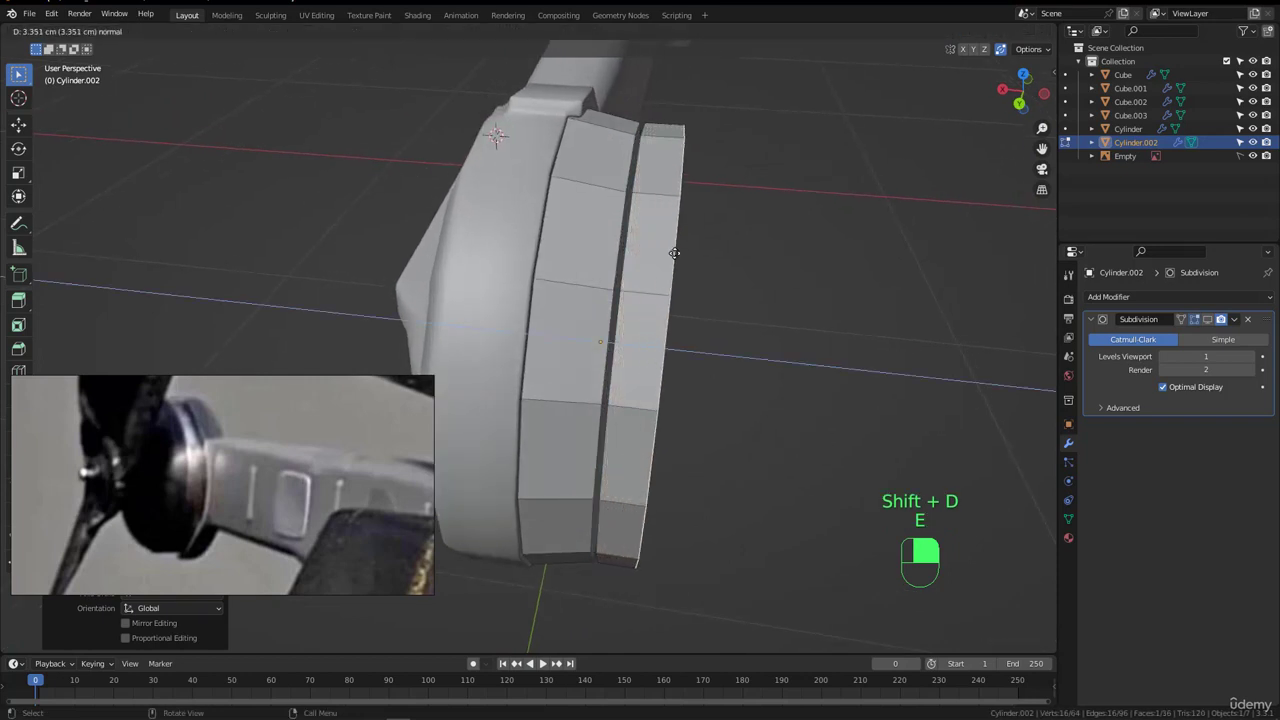
{"action": "left_click", "coordinate": [677, 254]}
{"action": "key", "text": "s"}
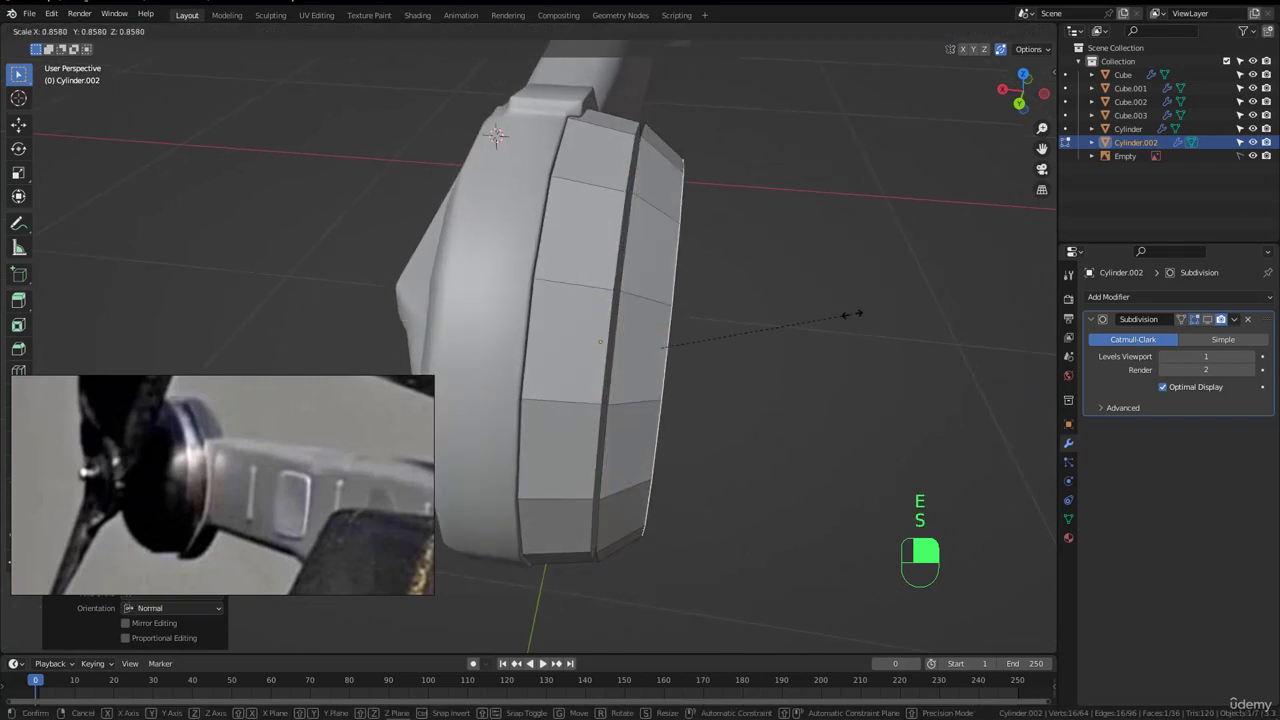
{"action": "left_click", "coordinate": [866, 315]}
- Inset the motor cap's end face and bevel its outer rim loop about 1.9 cm wide with three segments
{"action": "middle_click_drag", "start_coordinate": [837, 320], "coordinate": [789, 268]}
{"action": "key", "text": "i"}
{"action": "left_click", "coordinate": [836, 333]}
{"action": "key", "text": "2"}
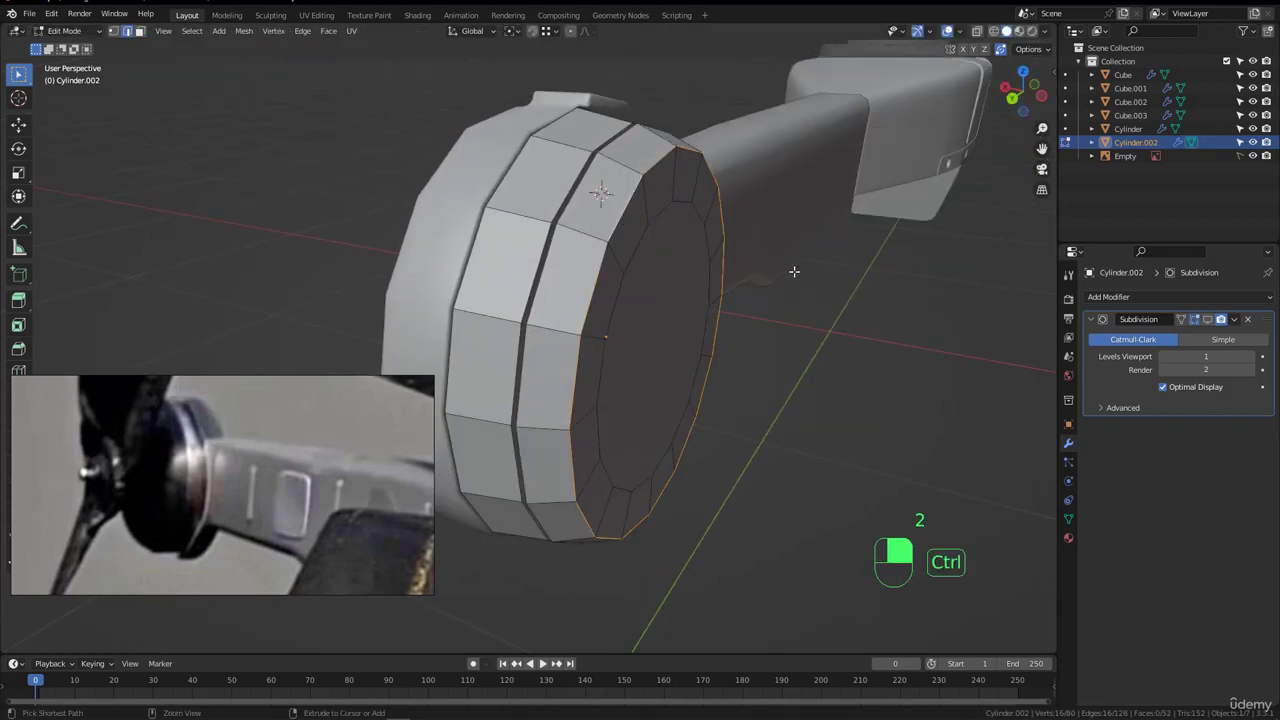
{"action": "key", "text": "ctrl+b"}
{"action": "scroll", "coordinate": [820, 286], "scroll_direction": "up", "scroll_amount": 1}
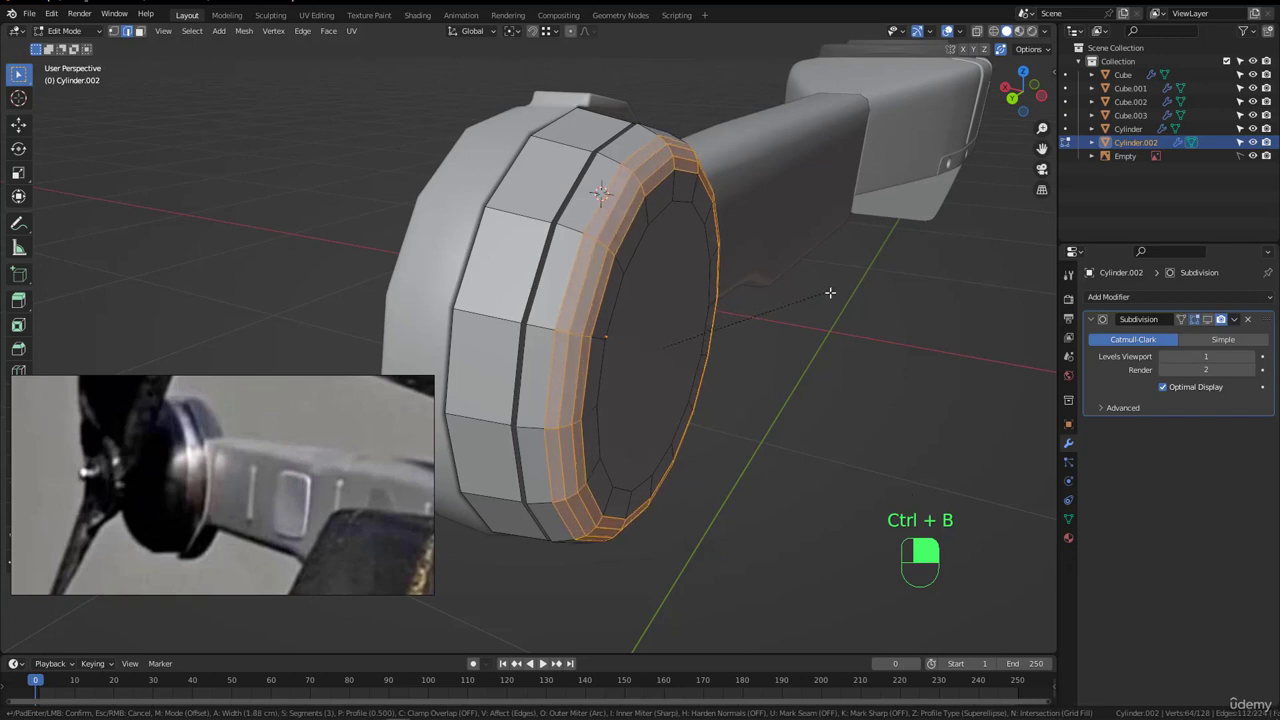
{"action": "left_click", "coordinate": [832, 293]}
- Select all of the motor cap's connected geometry and separate it from the disc into its own object
{"action": "middle_click_drag", "start_coordinate": [751, 260], "coordinate": [622, 183]}
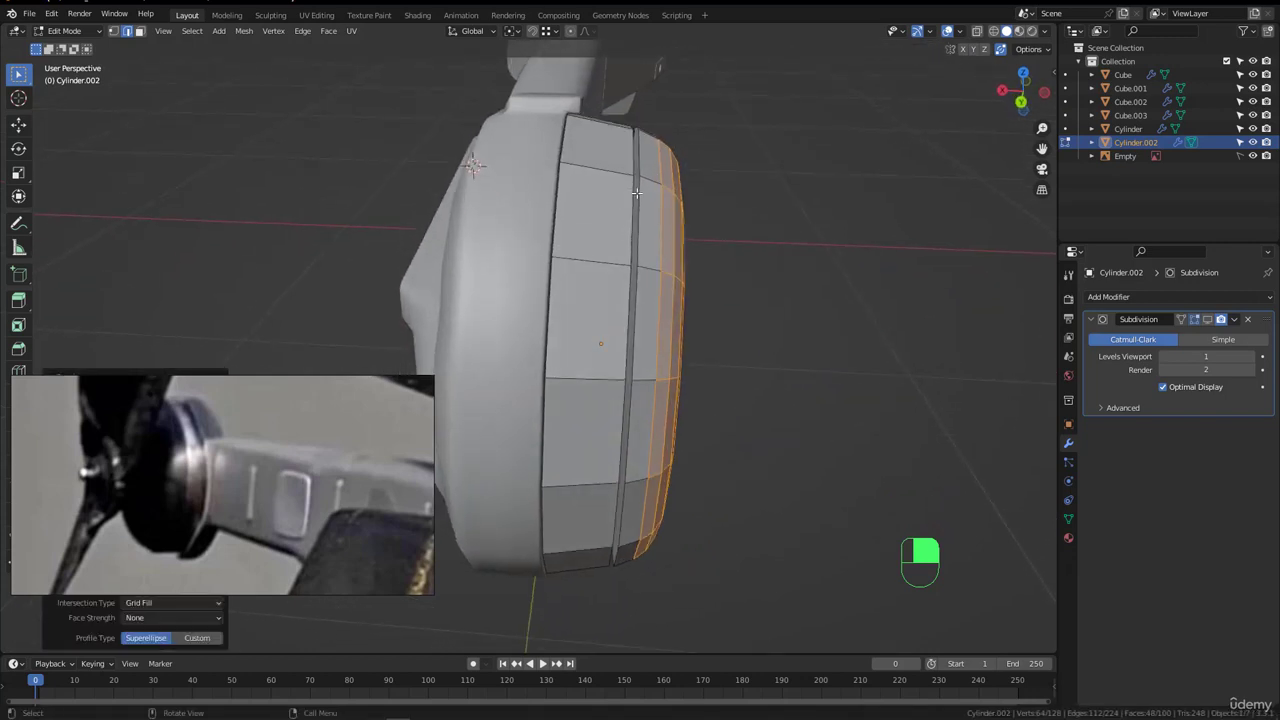
{"action": "key", "text": "3"}
{"action": "left_click", "coordinate": [638, 194], "text": "alt"}
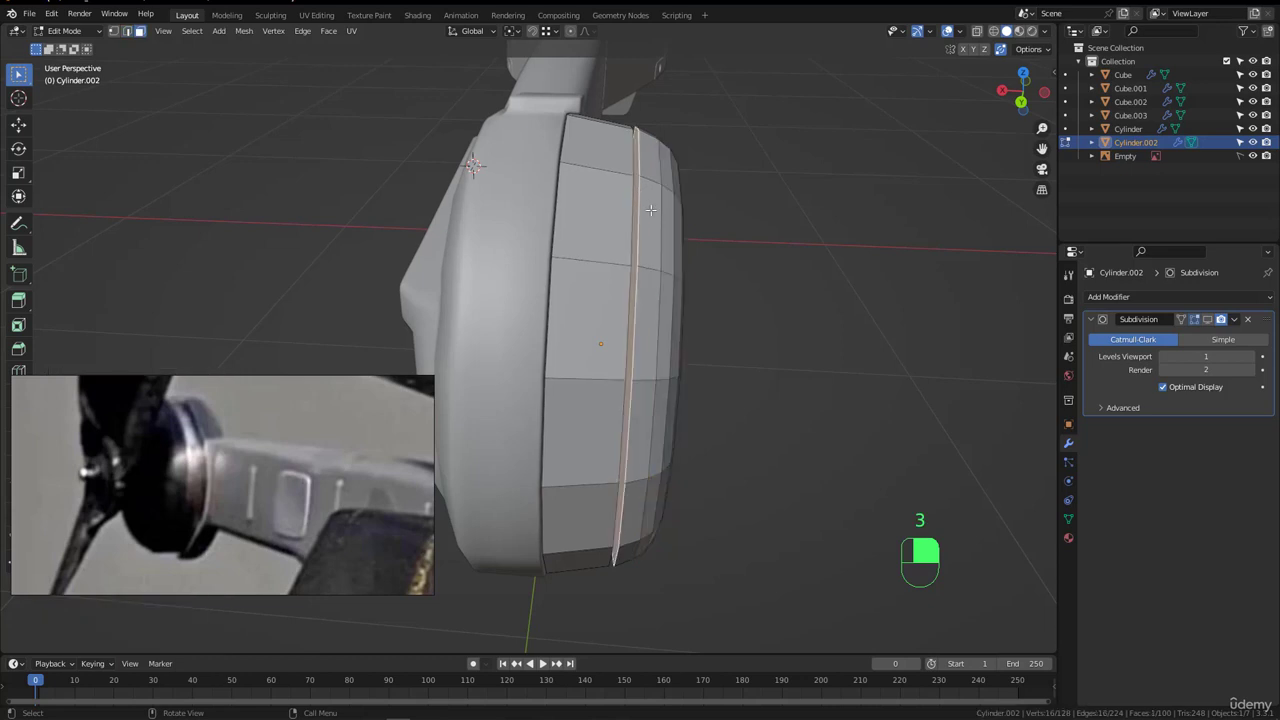
{"action": "key", "text": "ctrl+l"}
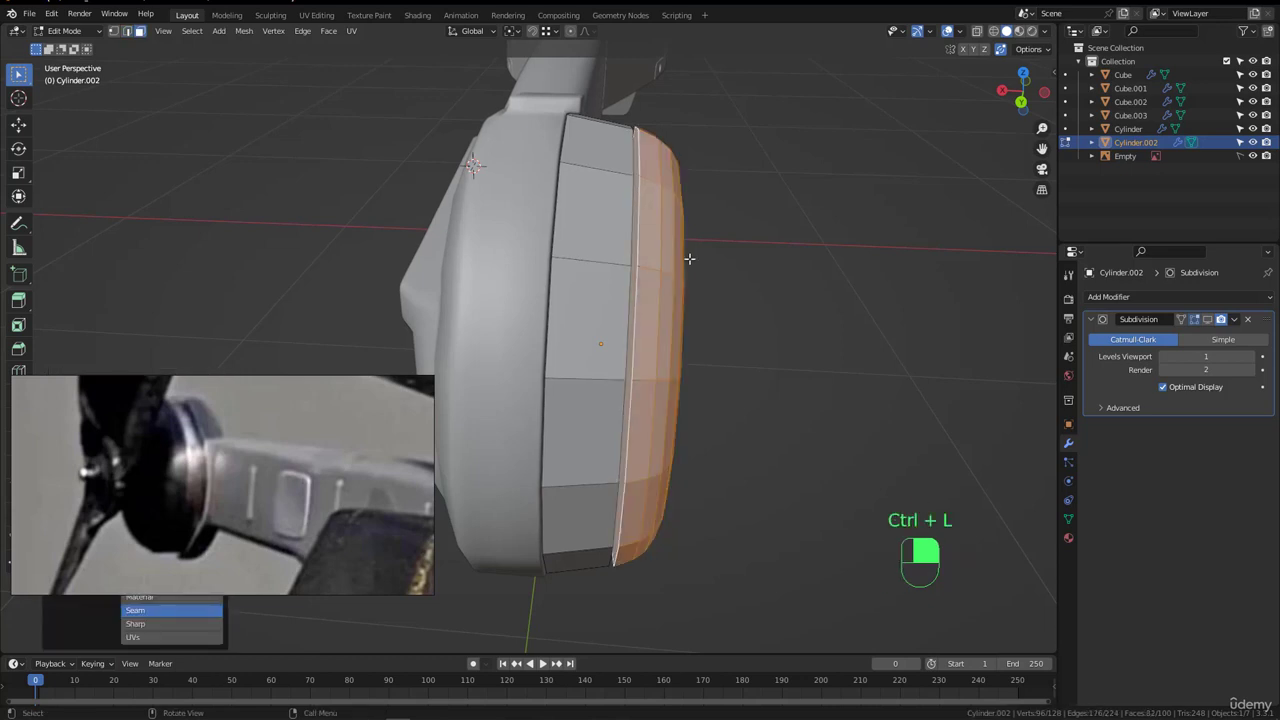
{"action": "middle_click_drag", "start_coordinate": [689, 259], "coordinate": [630, 251]}
{"action": "key", "text": "p"}
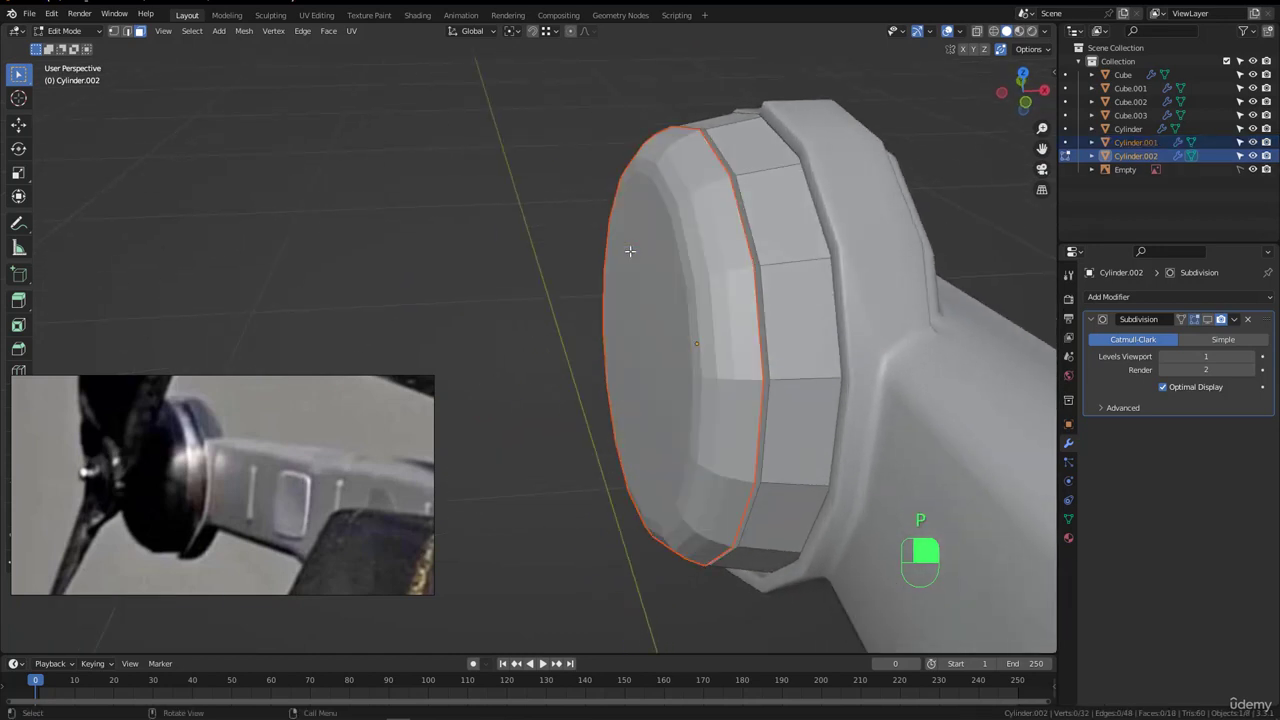
- Isolate the disc and bevel both of its rim edge loops about 0.2 cm wide with two segments
{"action": "scroll", "coordinate": [624, 300], "scroll_direction": "down", "scroll_amount": 3}
{"action": "key", "text": "Tab"}
{"action": "left_click", "coordinate": [714, 244]}
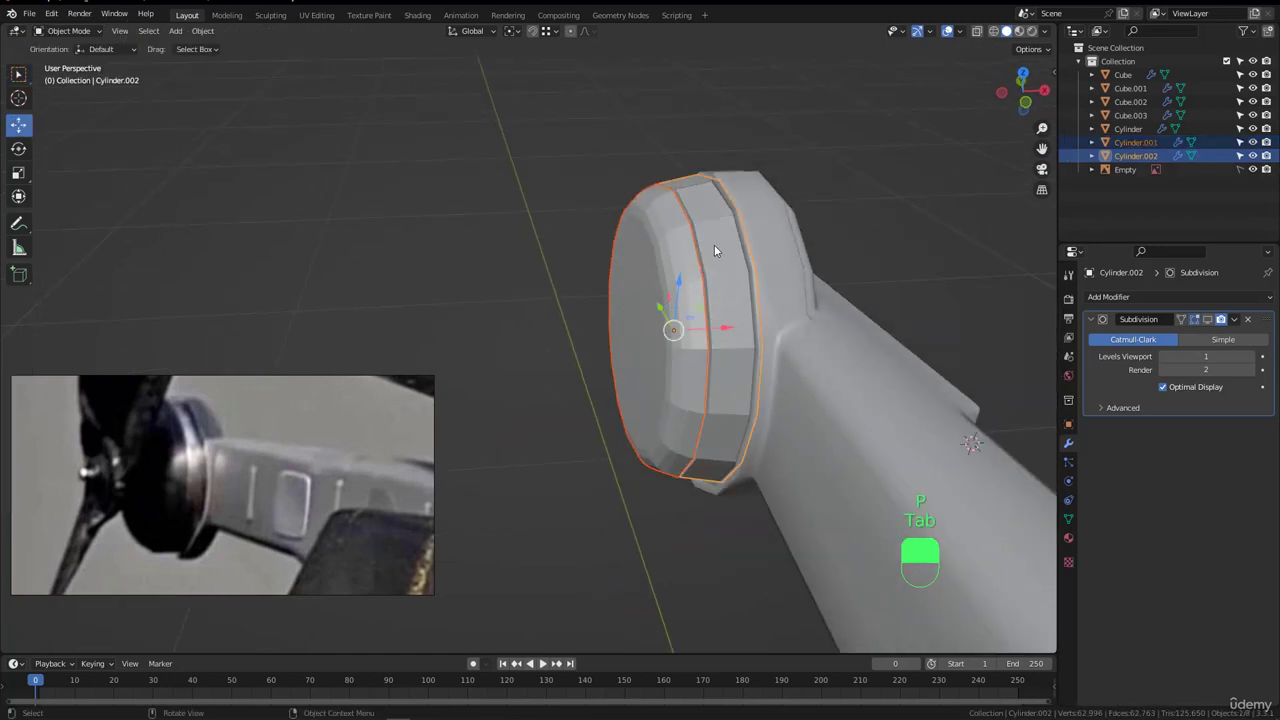
{"action": "key", "text": "KP_Divide"}
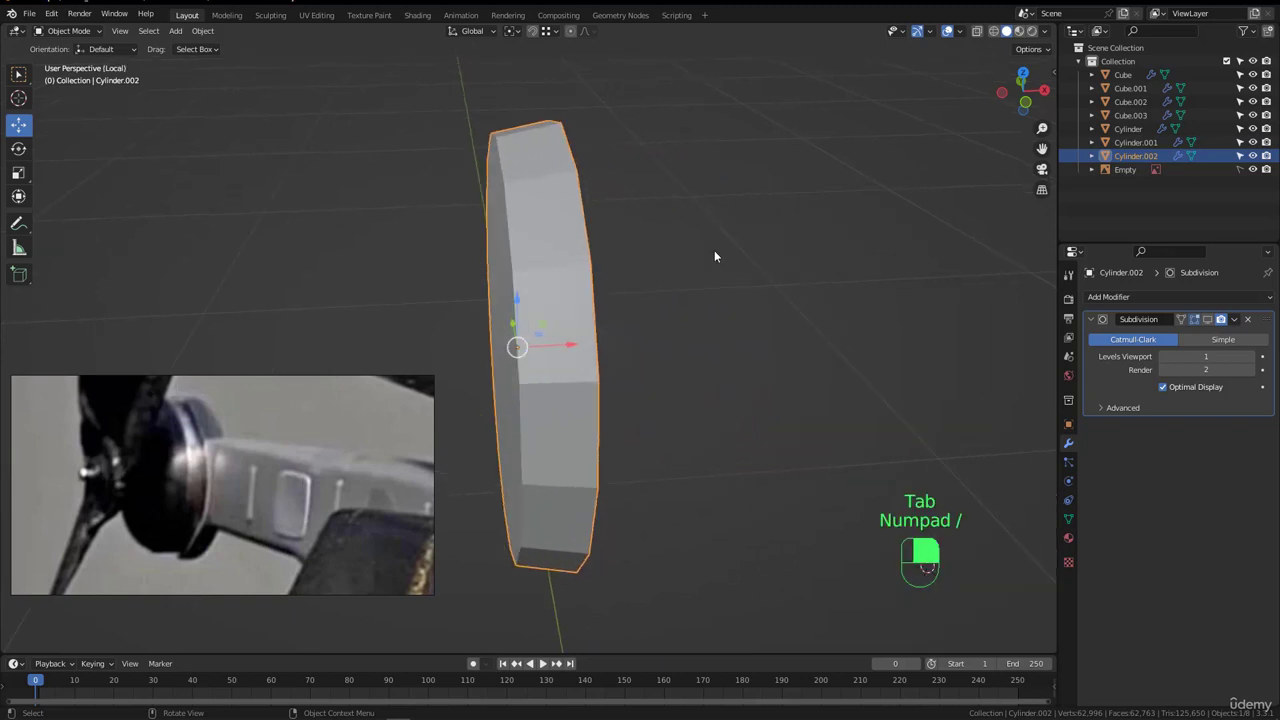
{"action": "middle_click_drag", "start_coordinate": [731, 234], "coordinate": [643, 283]}
{"action": "key", "text": "Tab"}
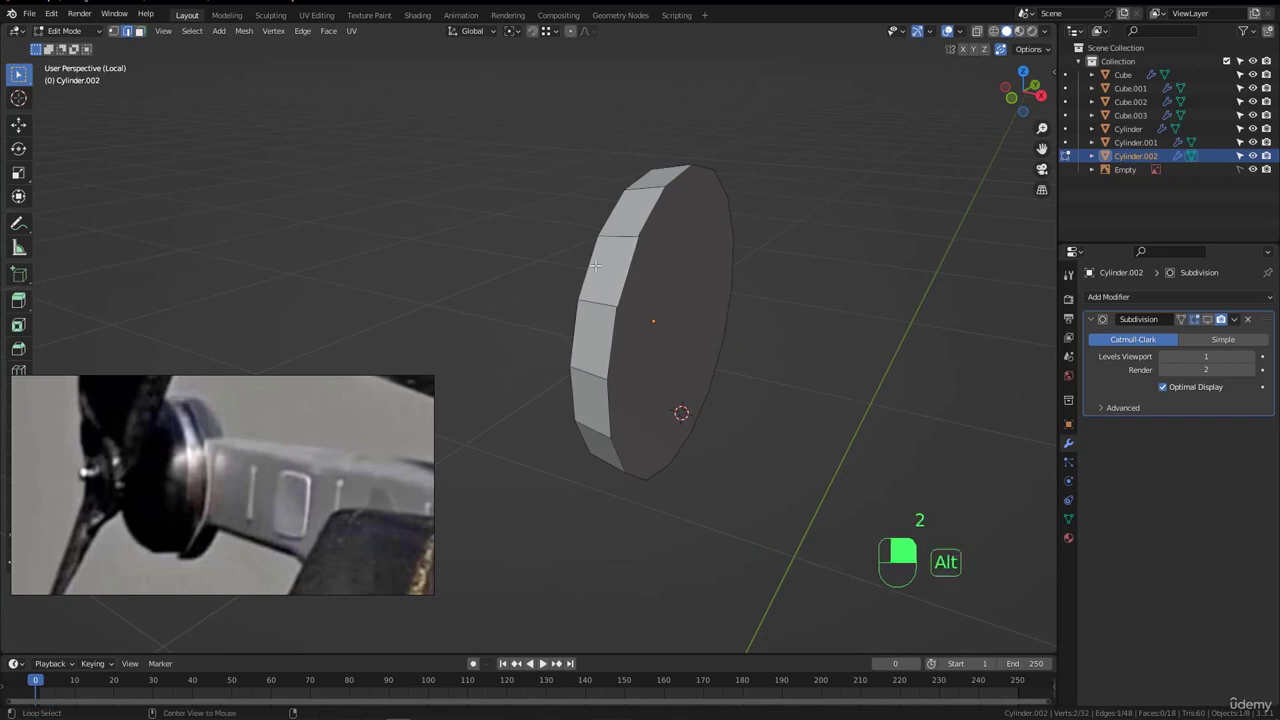
{"action": "left_click", "coordinate": [630, 271], "text": "alt+shift"}
{"action": "middle_click_drag", "start_coordinate": [601, 264], "coordinate": [800, 280]}
{"action": "scroll", "coordinate": [800, 280], "scroll_direction": "up", "scroll_amount": 2}
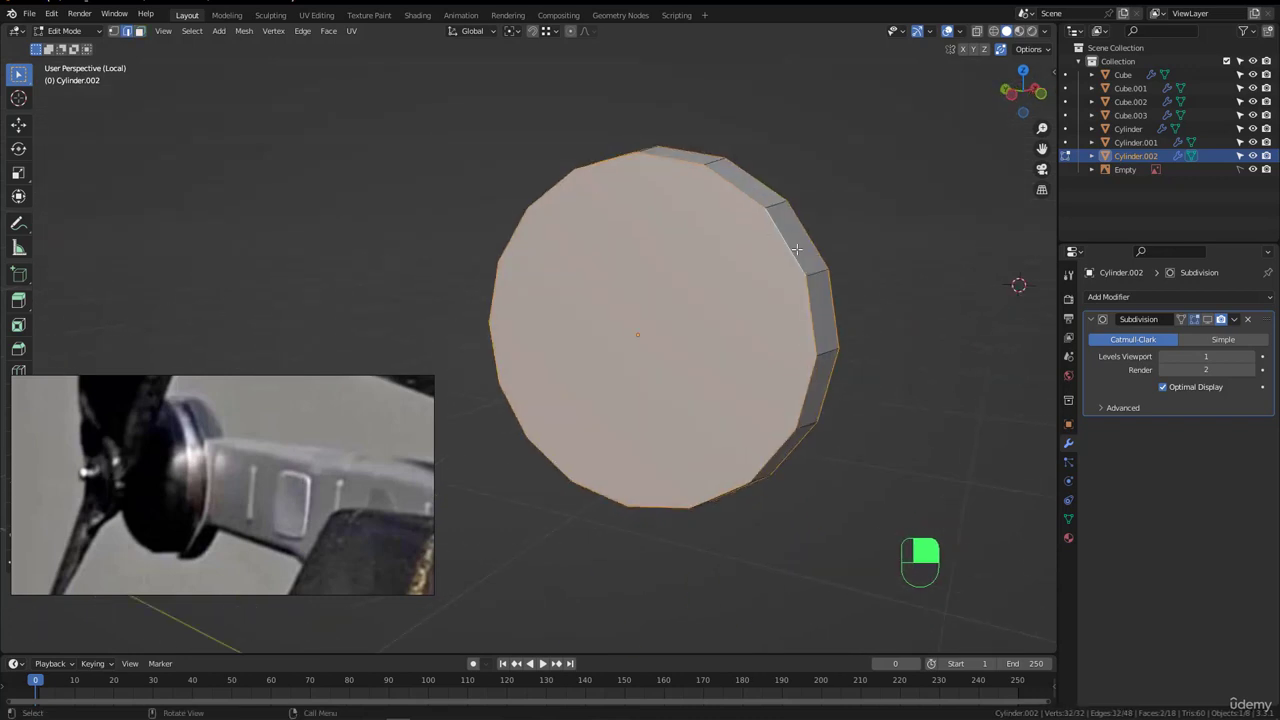
{"action": "middle_click_drag", "start_coordinate": [880, 285], "coordinate": [833, 285]}
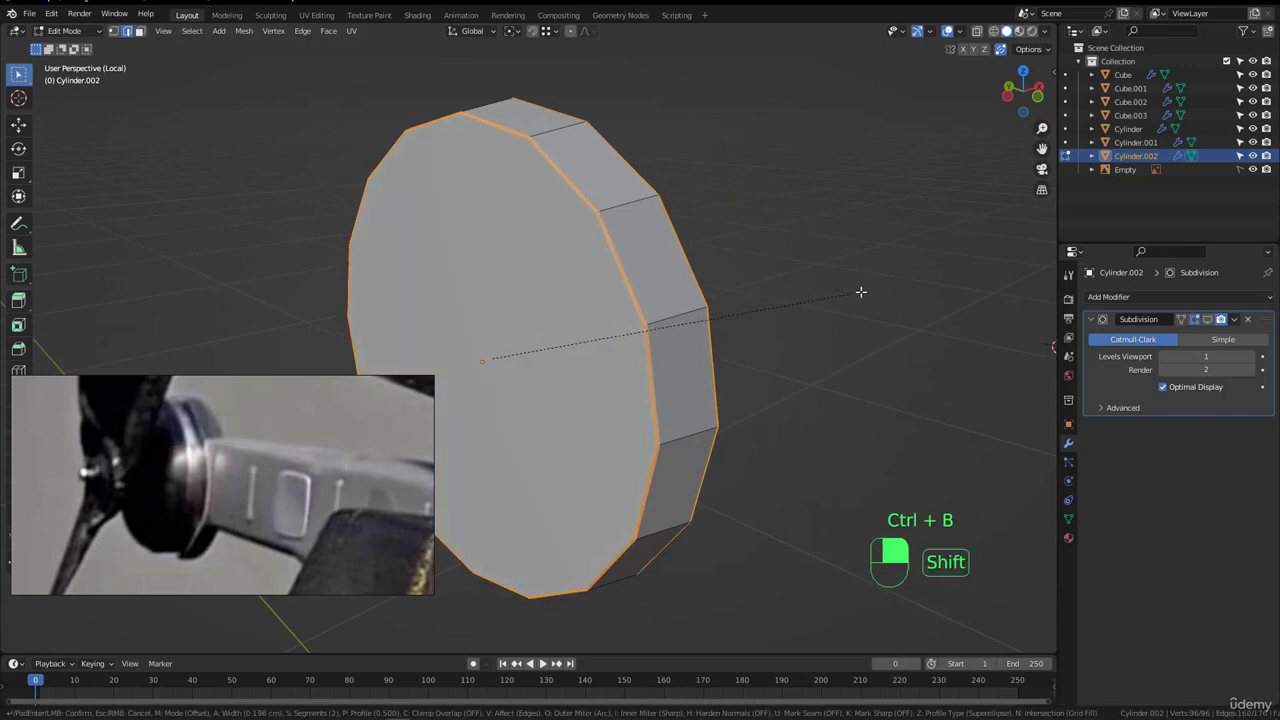
{"action": "left_click", "coordinate": [861, 292]}
- Inset both flat end faces of the disc slightly to add supporting loops inside the beveled rims
{"action": "key", "text": "3"}
{"action": "left_click", "coordinate": [590, 300]}
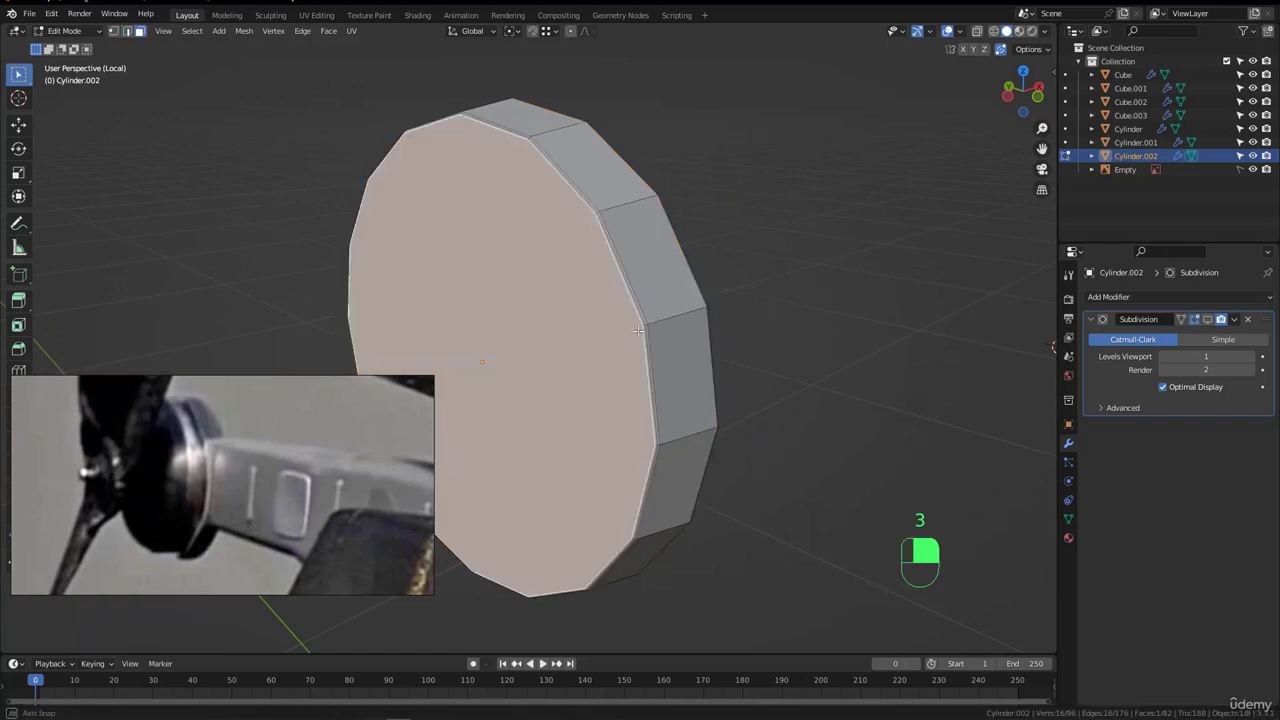
{"action": "middle_click_drag", "start_coordinate": [790, 280], "coordinate": [555, 221]}
{"action": "left_click", "coordinate": [519, 269], "text": "shift"}
{"action": "scroll", "coordinate": [490, 262], "scroll_direction": "down", "scroll_amount": 3}
{"action": "scroll", "coordinate": [554, 243], "scroll_direction": "up", "scroll_amount": 4}
{"action": "scroll", "coordinate": [601, 229], "scroll_direction": "up", "scroll_amount": 3}
{"action": "scroll", "coordinate": [555, 221], "scroll_direction": "up", "scroll_amount": 4}
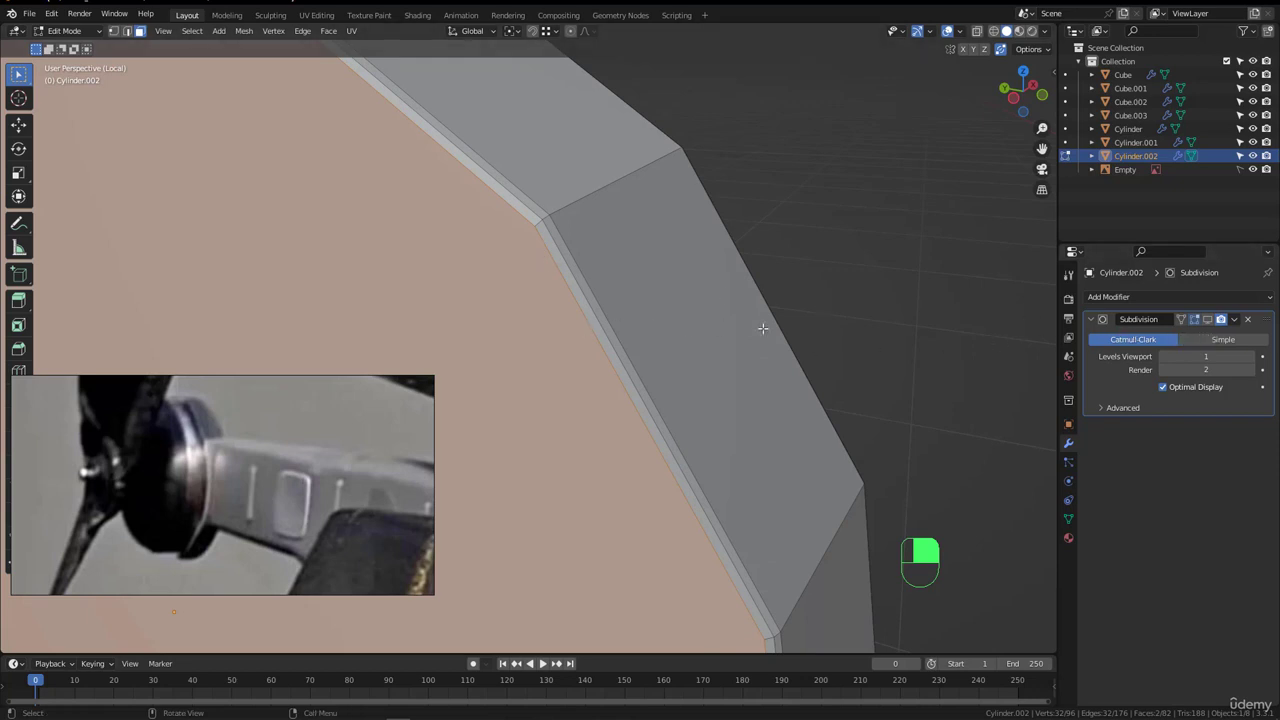
{"action": "left_click", "coordinate": [950, 355]}
{"action": "scroll", "coordinate": [946, 354], "scroll_direction": "down", "scroll_amount": 4}
{"action": "middle_click_drag", "start_coordinate": [946, 354], "coordinate": [643, 313]}
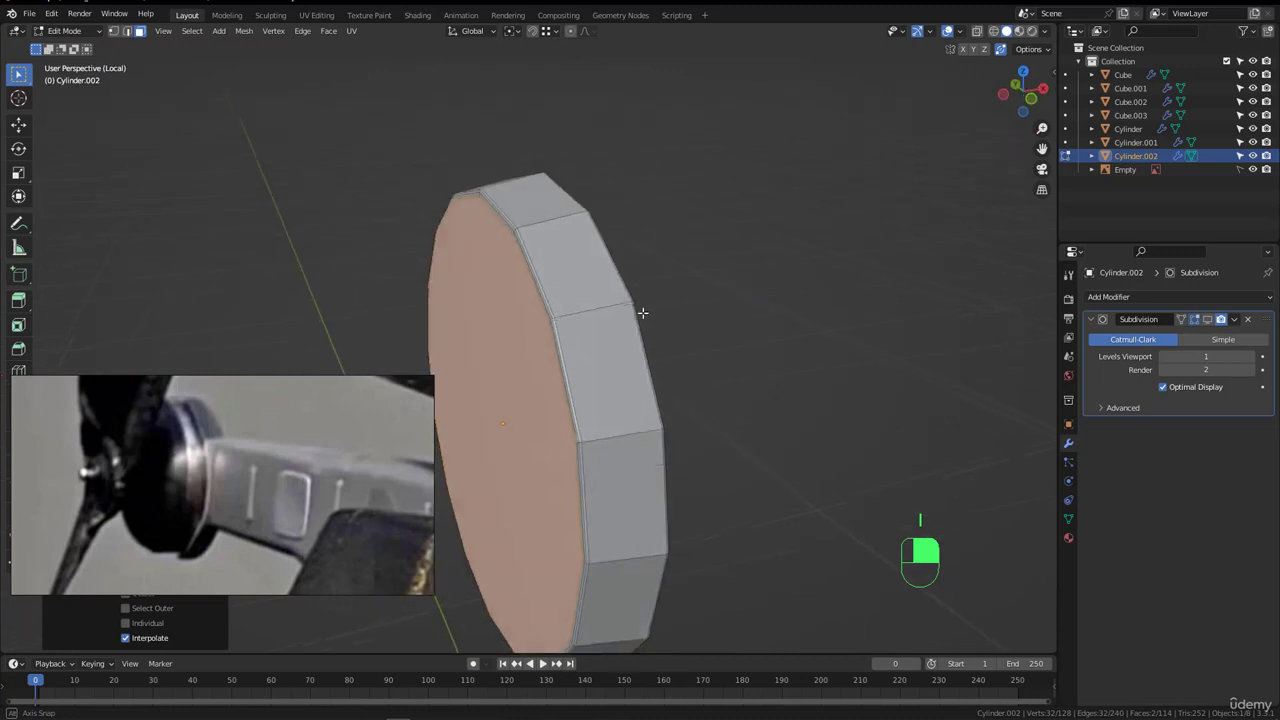
- Add two edge loops around the disc's side, one close to each beveled rim
{"action": "scroll", "coordinate": [610, 312], "scroll_direction": "up", "scroll_amount": 3}
{"action": "left_click", "coordinate": [572, 305]}
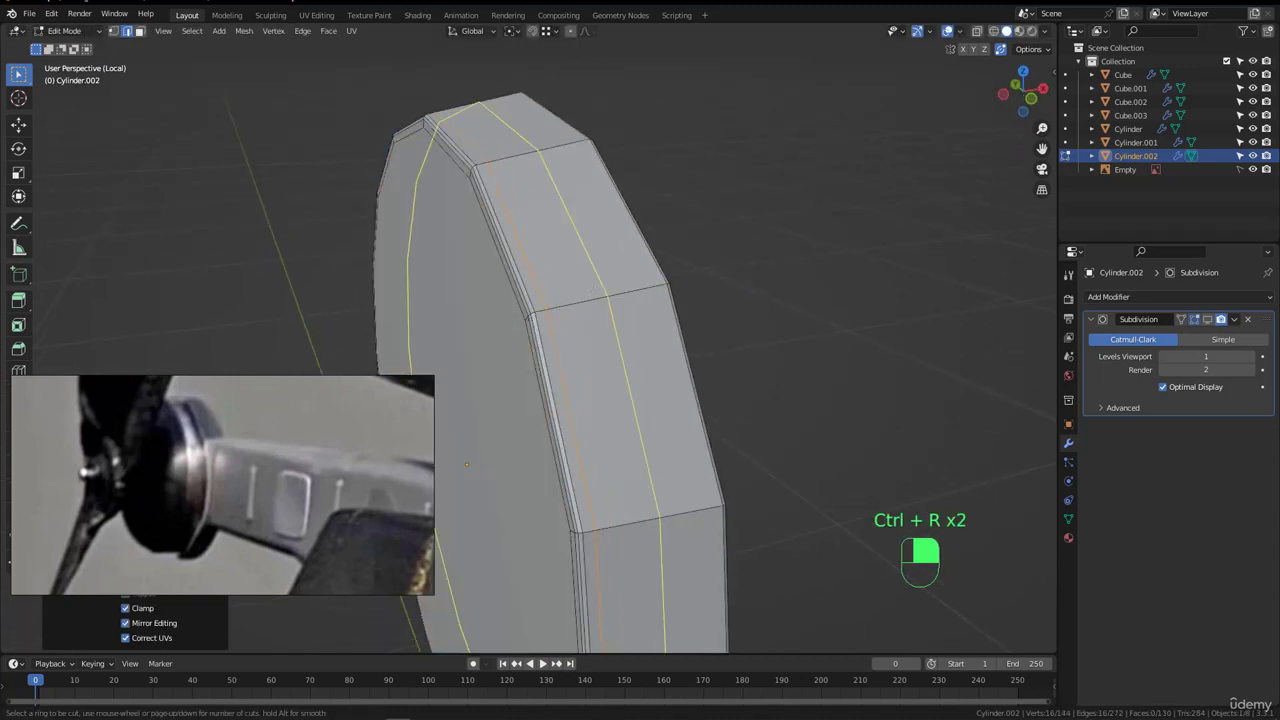
{"action": "left_click", "coordinate": [600, 292]}
{"action": "scroll", "coordinate": [636, 296], "scroll_direction": "down", "scroll_amount": 5}
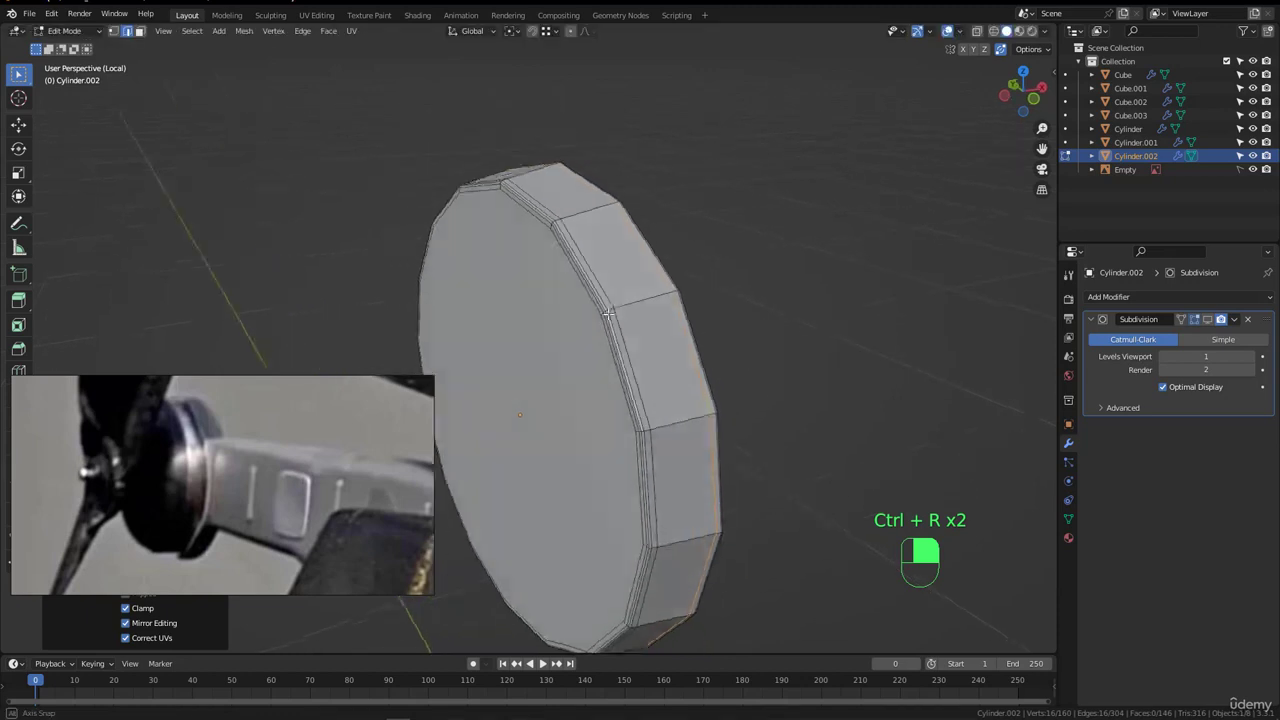
- Show the disc's subdivision in the viewport at level 2 and shade the disc smooth
{"action": "key", "text": "Tab"}
{"action": "left_click", "coordinate": [1206, 322]}
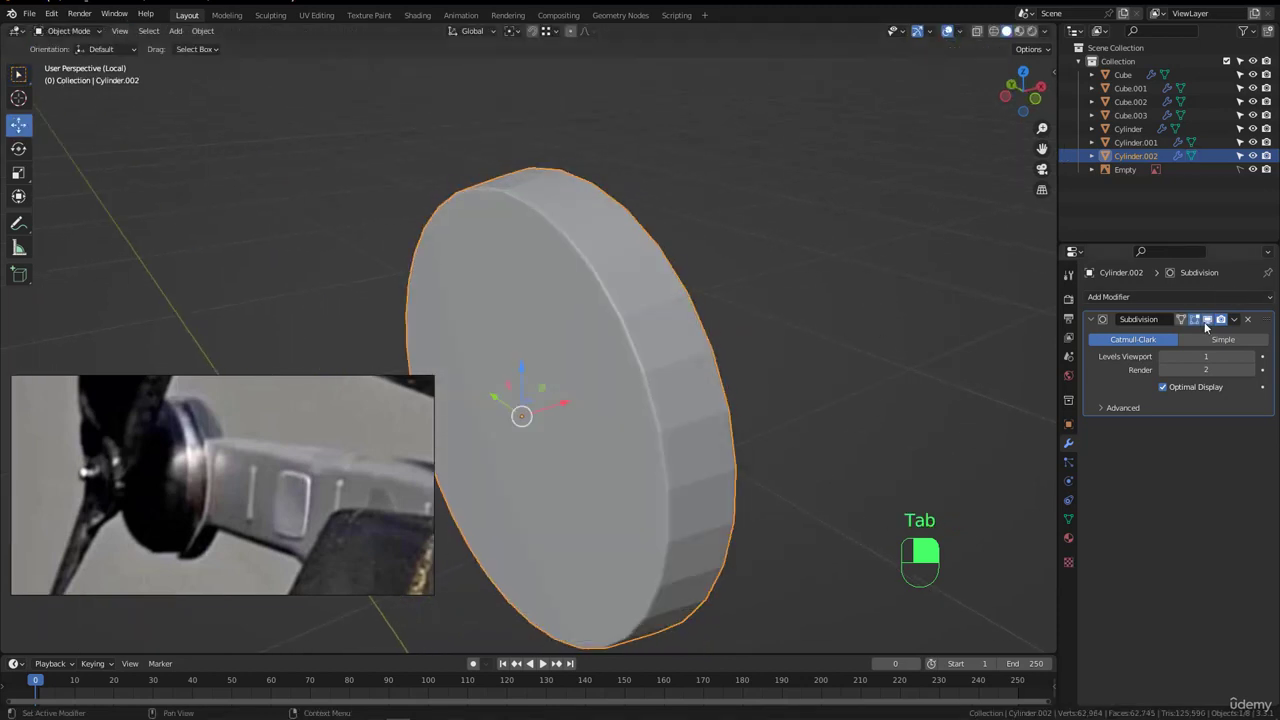
{"action": "right_click", "coordinate": [686, 358]}
{"action": "left_click", "coordinate": [591, 267]}
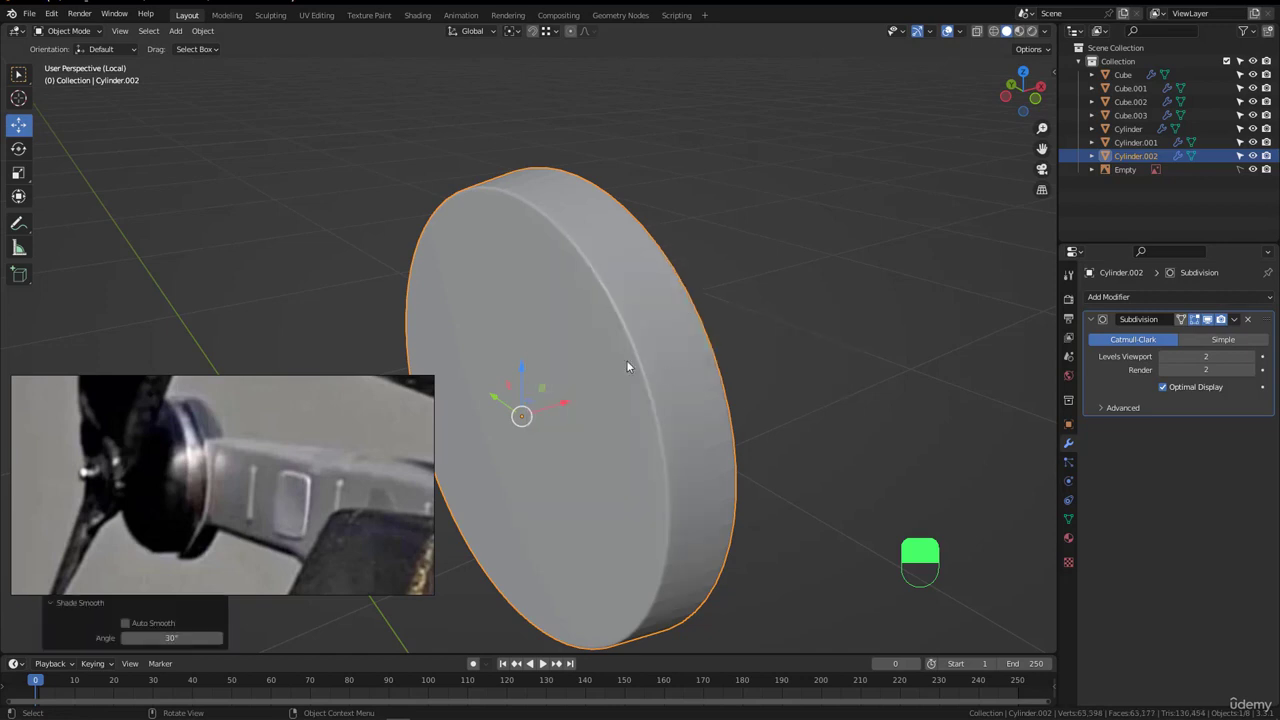
- Bevel the motor cap's back edge loop about 0.1 cm wide with two segments and add a supporting edge loop beside it
{"action": "middle_click_drag", "start_coordinate": [629, 363], "coordinate": [600, 282]}
{"action": "key", "text": "KP_Divide"}
{"action": "left_click", "coordinate": [668, 271]}
{"action": "key", "text": "Tab"}
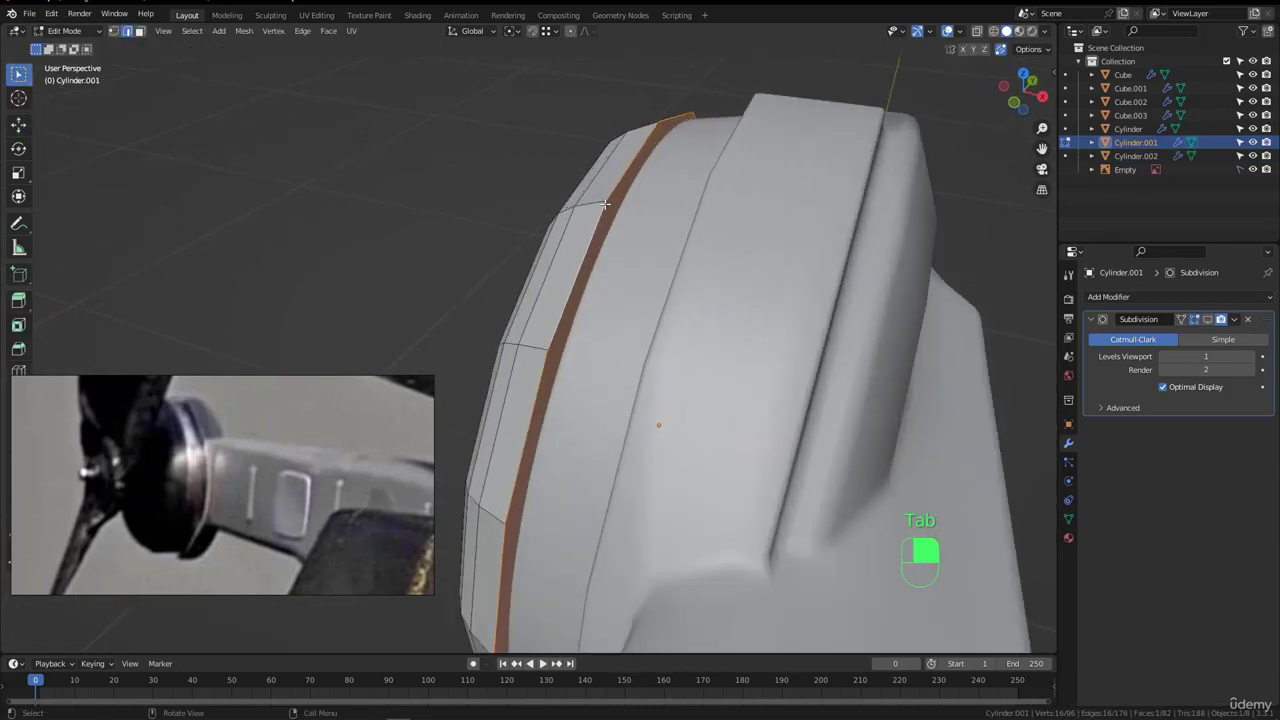
{"action": "scroll", "coordinate": [608, 262], "scroll_direction": "up", "scroll_amount": 1}
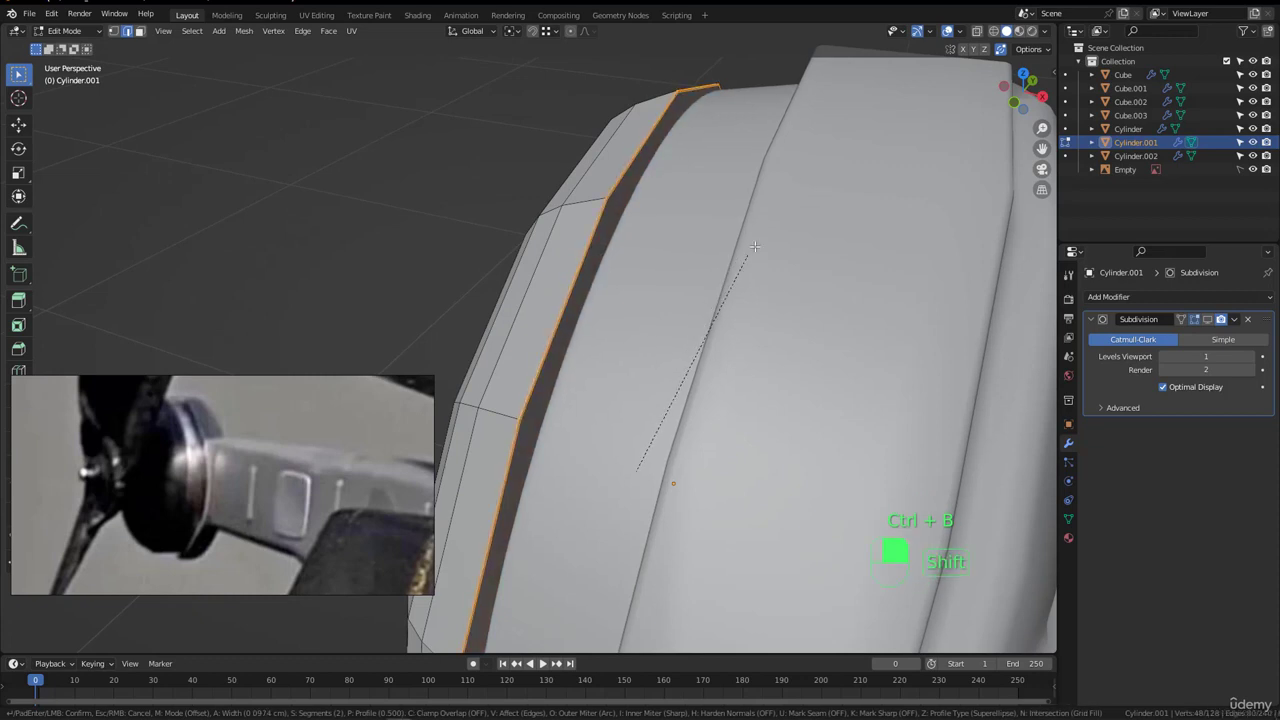
{"action": "left_click", "coordinate": [758, 242]}
{"action": "middle_click_drag", "start_coordinate": [628, 205], "coordinate": [655, 258]}
{"action": "left_click", "coordinate": [632, 232]}
{"action": "left_click", "coordinate": [645, 237]}
- Show the motor cap's subdivision in the viewport at level 2 and shade the cap smooth
{"action": "key", "text": "Tab"}
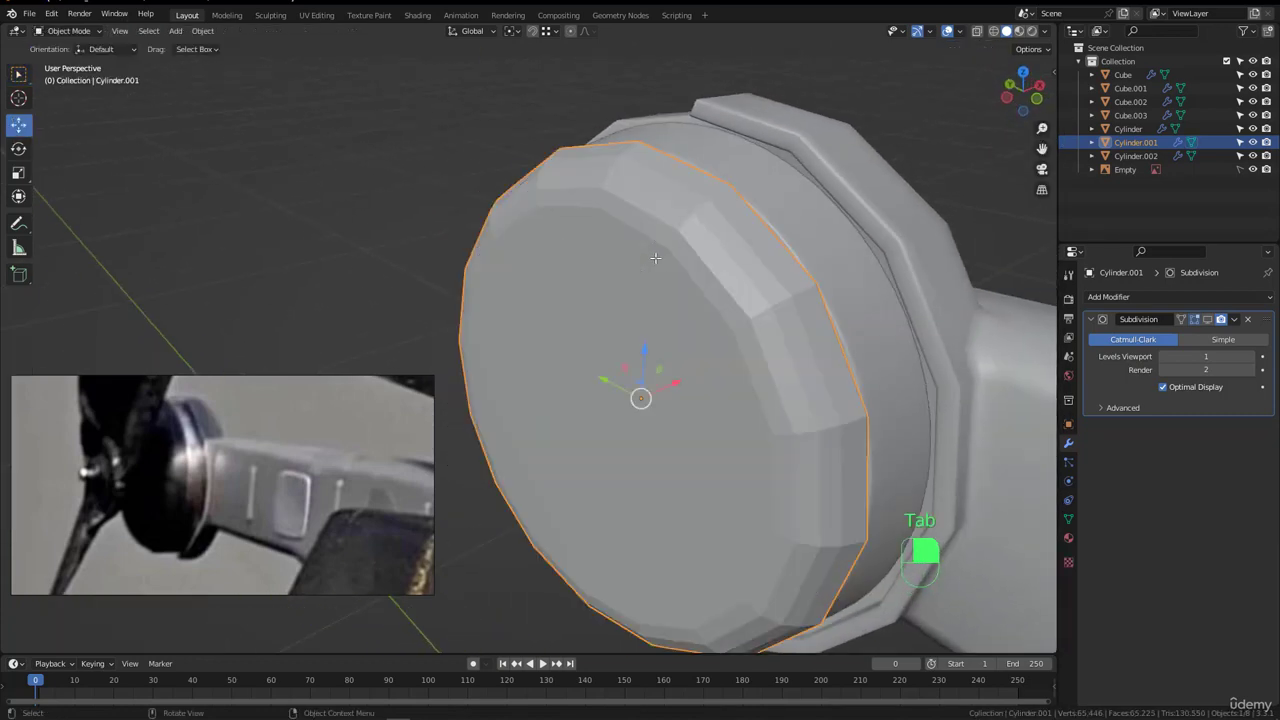
{"action": "left_click", "coordinate": [1207, 319]}
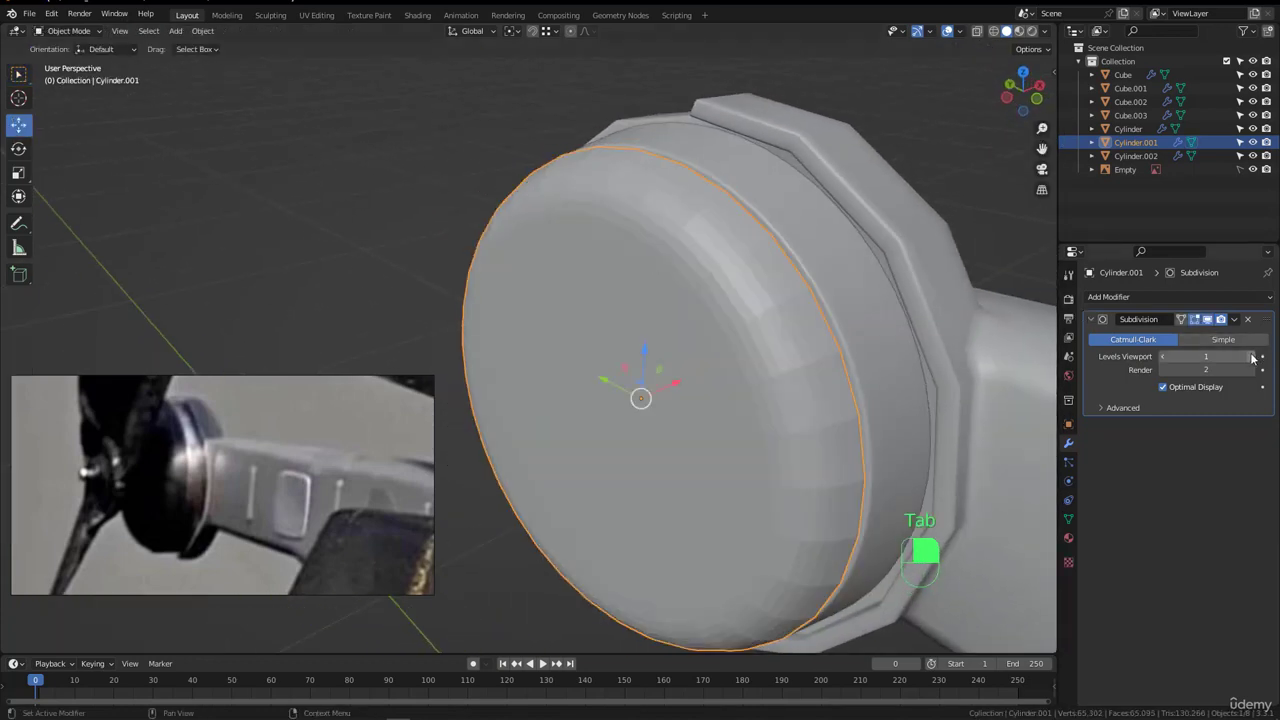
{"action": "right_click", "coordinate": [723, 302]}
{"action": "left_click", "coordinate": [706, 302]}
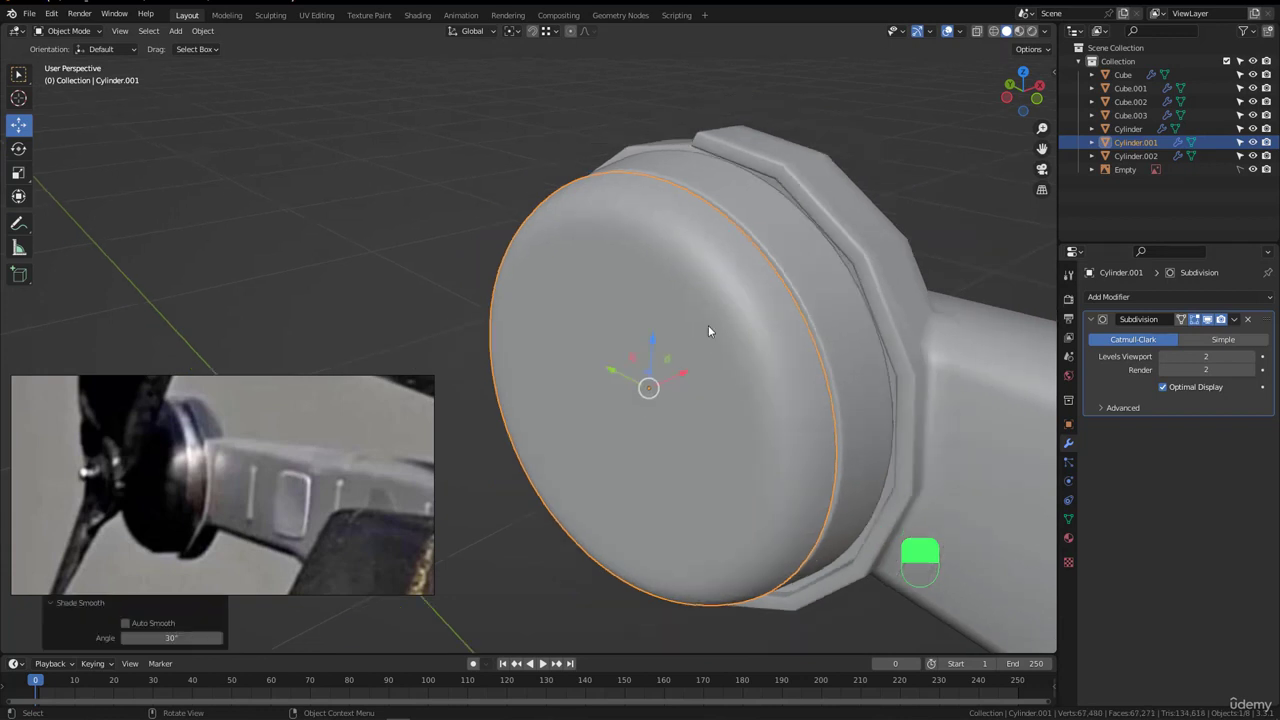
{"action": "mouse_move", "coordinate": [708, 325]}
{"action": "middle_mouse_down"}
{"action": "mouse_move", "coordinate": [778, 297]}
{"action": "mouse_move", "coordinate": [708, 312]}
{"action": "middle_mouse_up"}
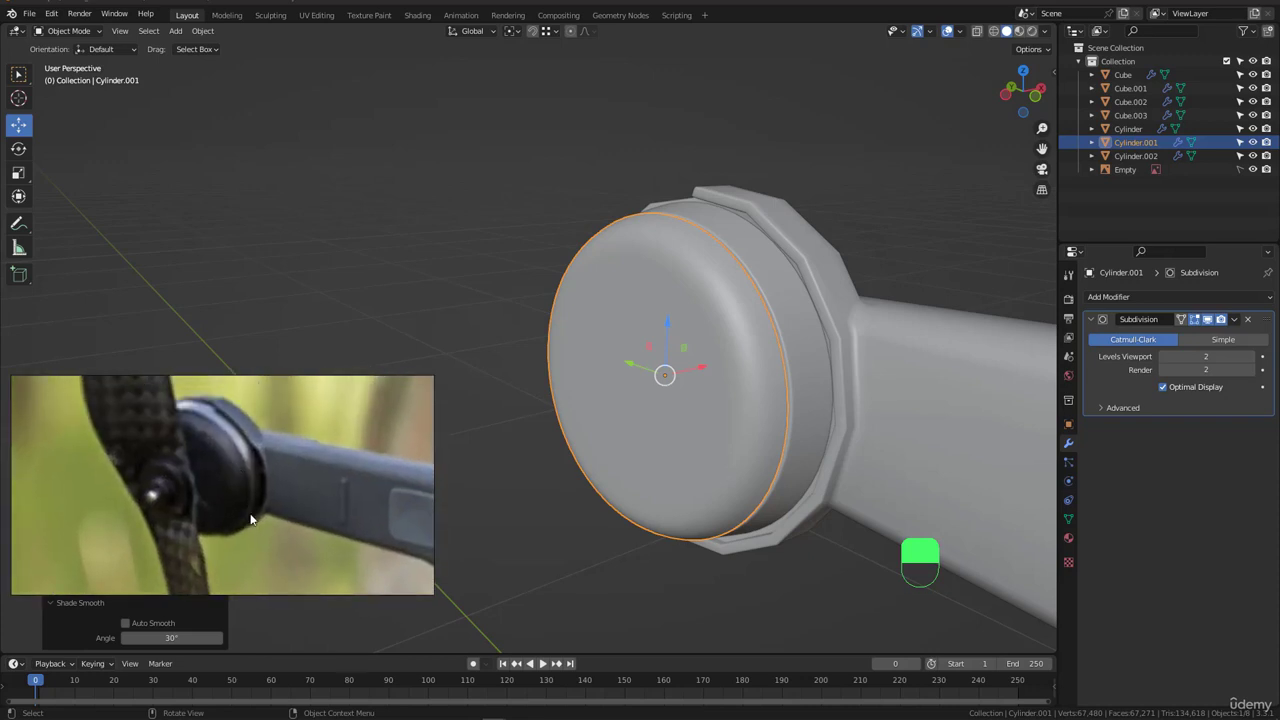
- Inset the motor cap's end face and sink it inward along its normal to form a shallow recess, with the subdivision display turned off
{"action": "middle_click_drag", "start_coordinate": [716, 362], "coordinate": [684, 361]}
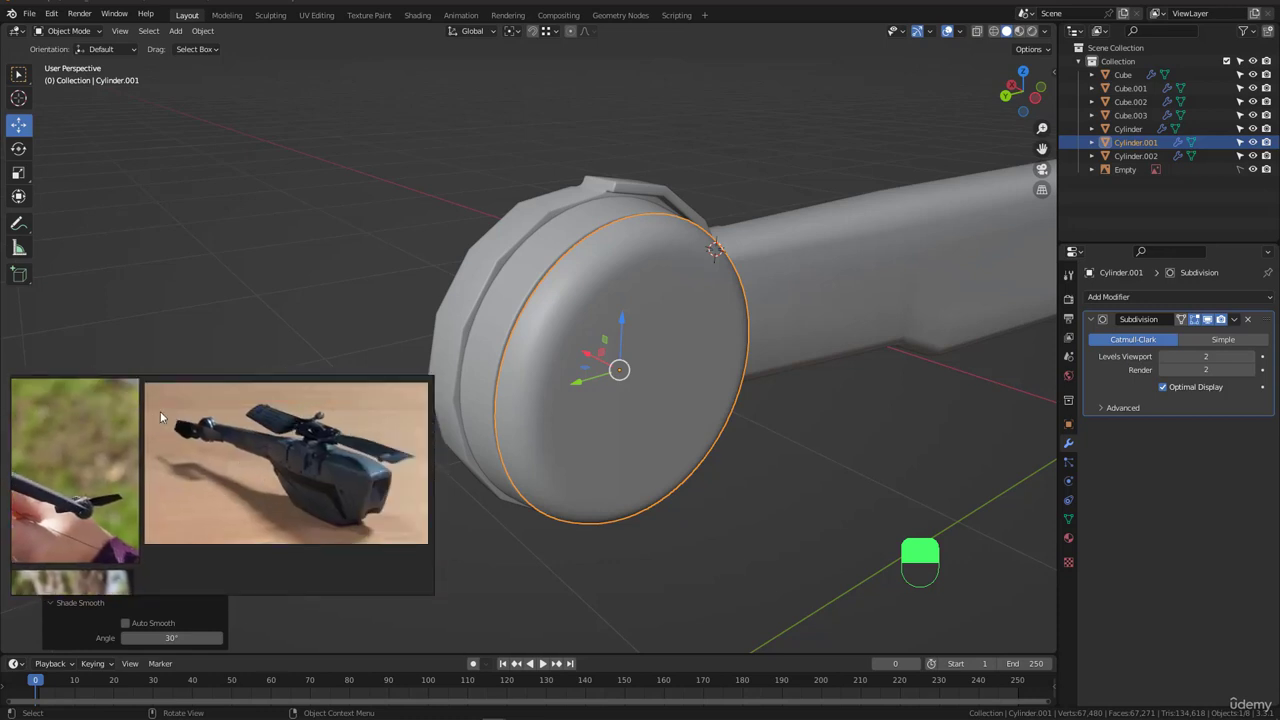
{"action": "middle_click_drag", "start_coordinate": [606, 348], "coordinate": [714, 386]}
{"action": "key", "text": "Tab"}
{"action": "key", "text": "3"}
{"action": "left_click", "coordinate": [655, 376]}
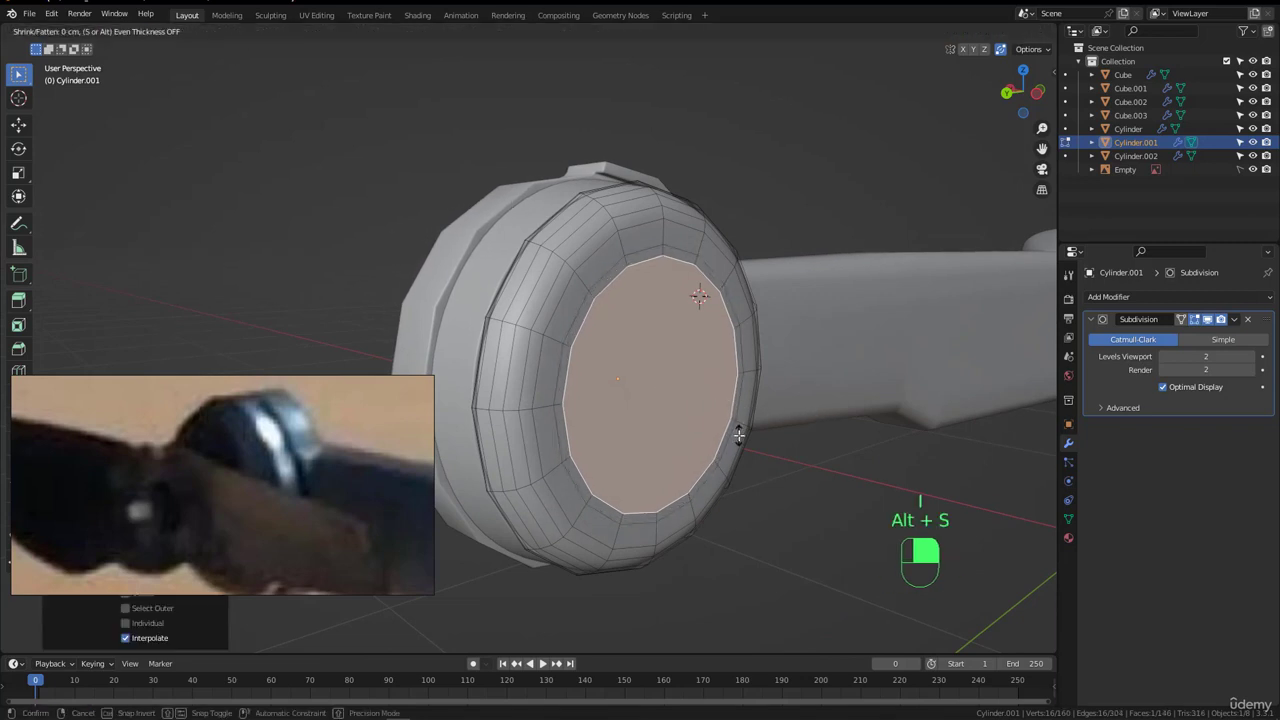
{"action": "key", "text": "minus"}
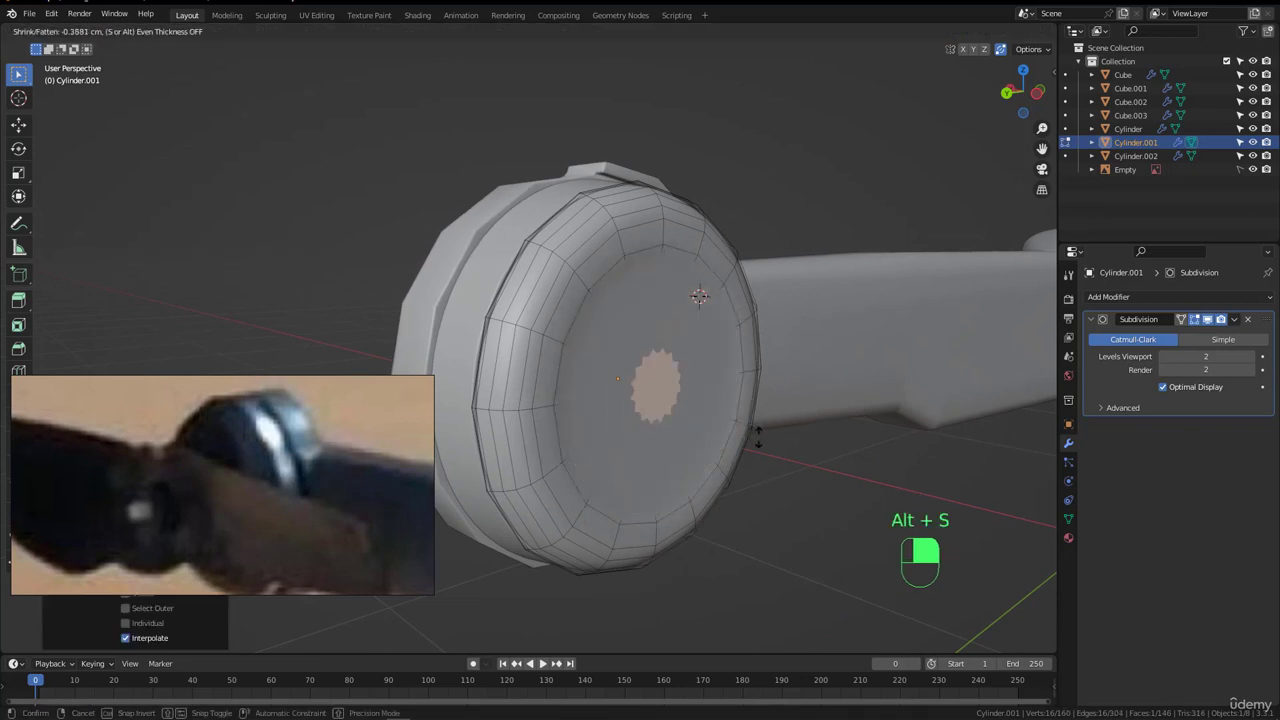
{"action": "left_click", "coordinate": [1207, 319]}
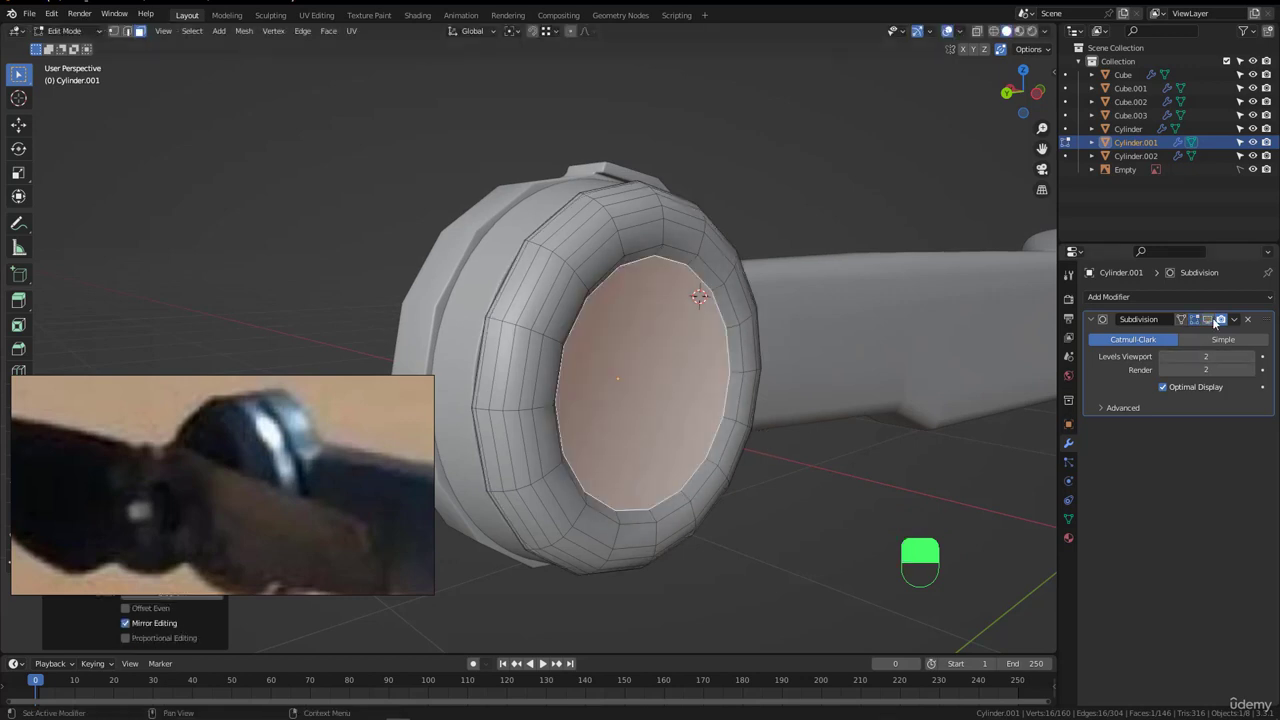
{"action": "scroll", "coordinate": [660, 343], "scroll_direction": "up", "scroll_amount": 2}
{"action": "middle_click_drag", "start_coordinate": [660, 343], "coordinate": [686, 311]}
{"action": "scroll", "coordinate": [714, 334], "scroll_direction": "up", "scroll_amount": 1}
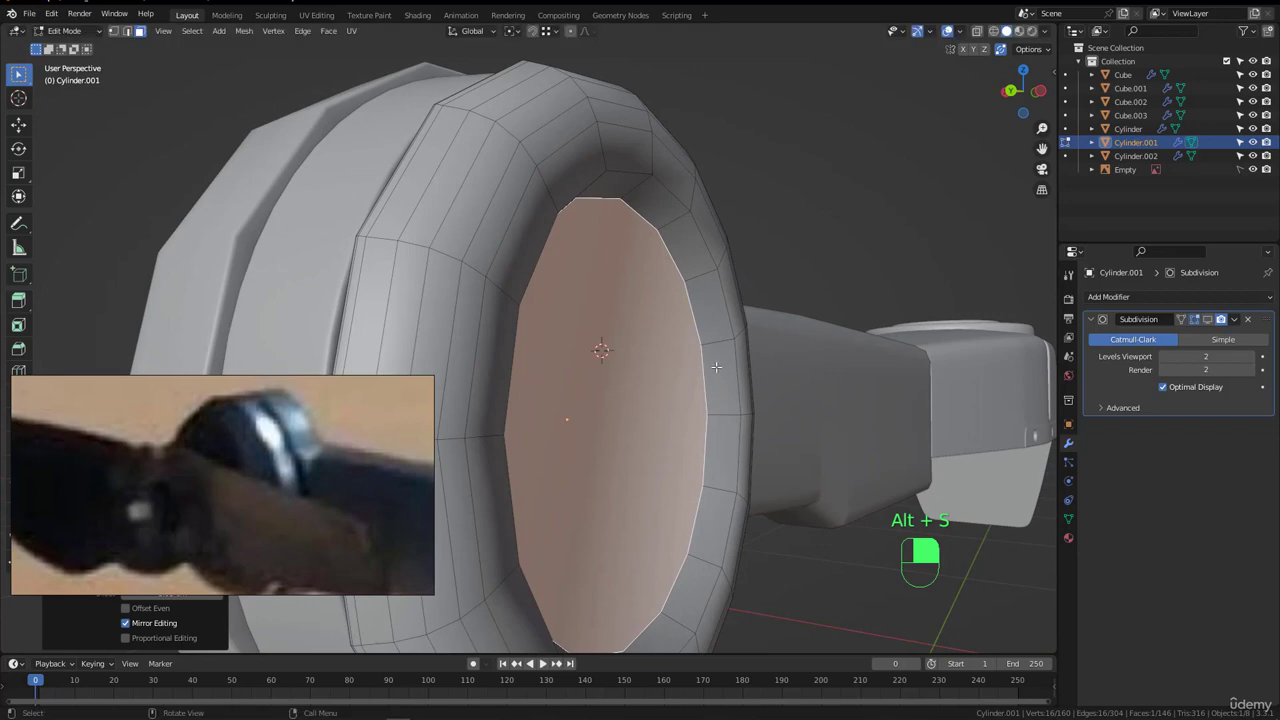
- Bevel the inner and outer edge loops of the motor cap's recess narrowly with two segments
{"action": "key", "text": "2"}
{"action": "left_click", "coordinate": [700, 249], "text": "alt"}
{"action": "left_click", "coordinate": [676, 258], "text": "alt+shift"}
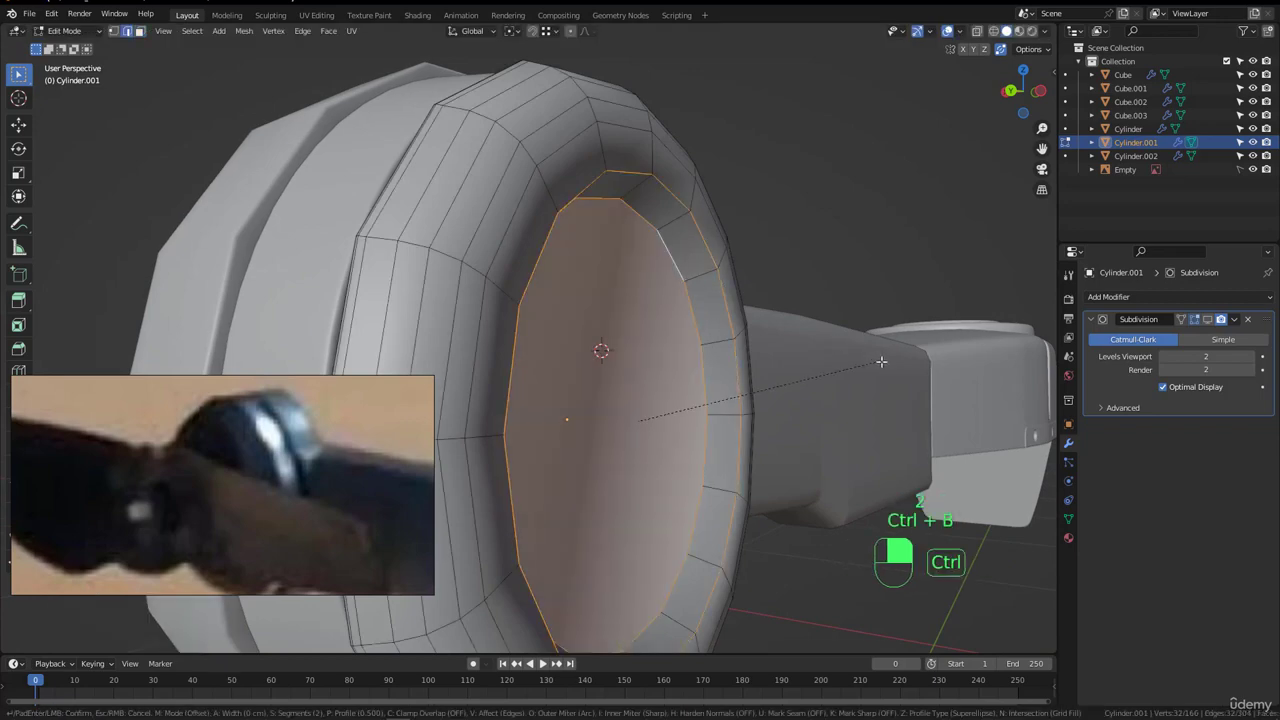
{"action": "left_click", "coordinate": [905, 369]}
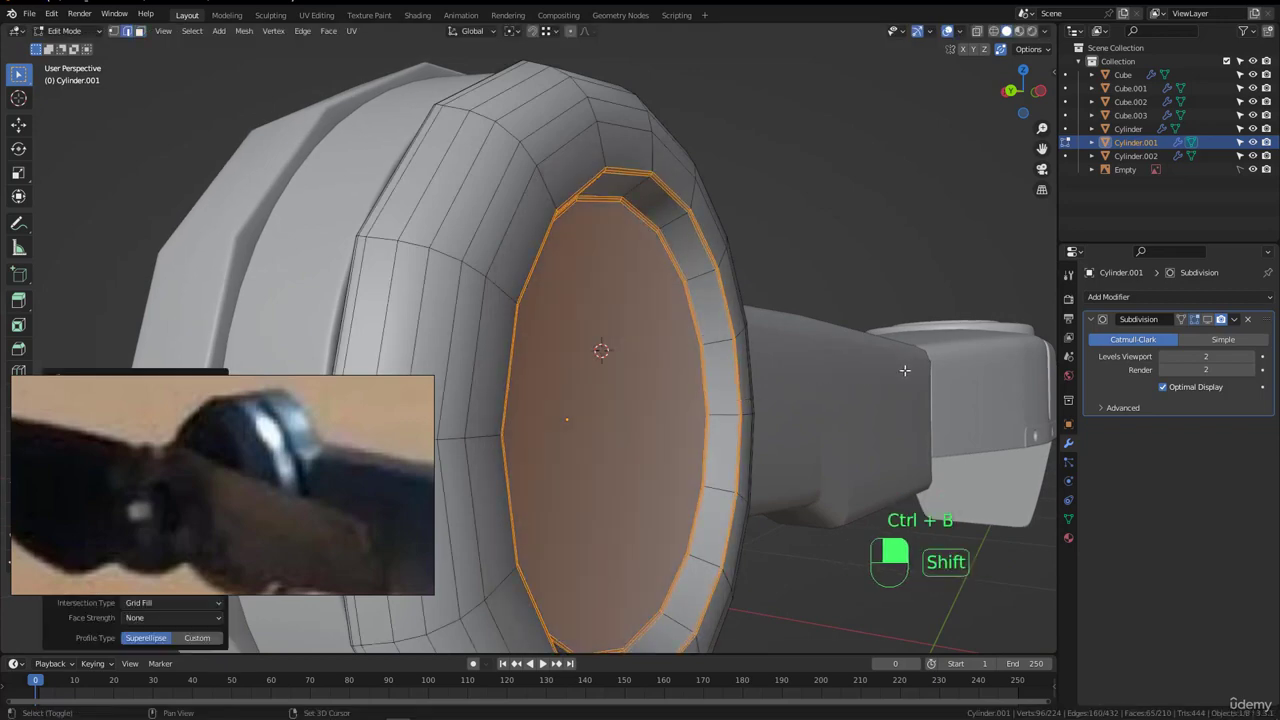
{"action": "middle_click_drag", "start_coordinate": [905, 369], "coordinate": [704, 290]}
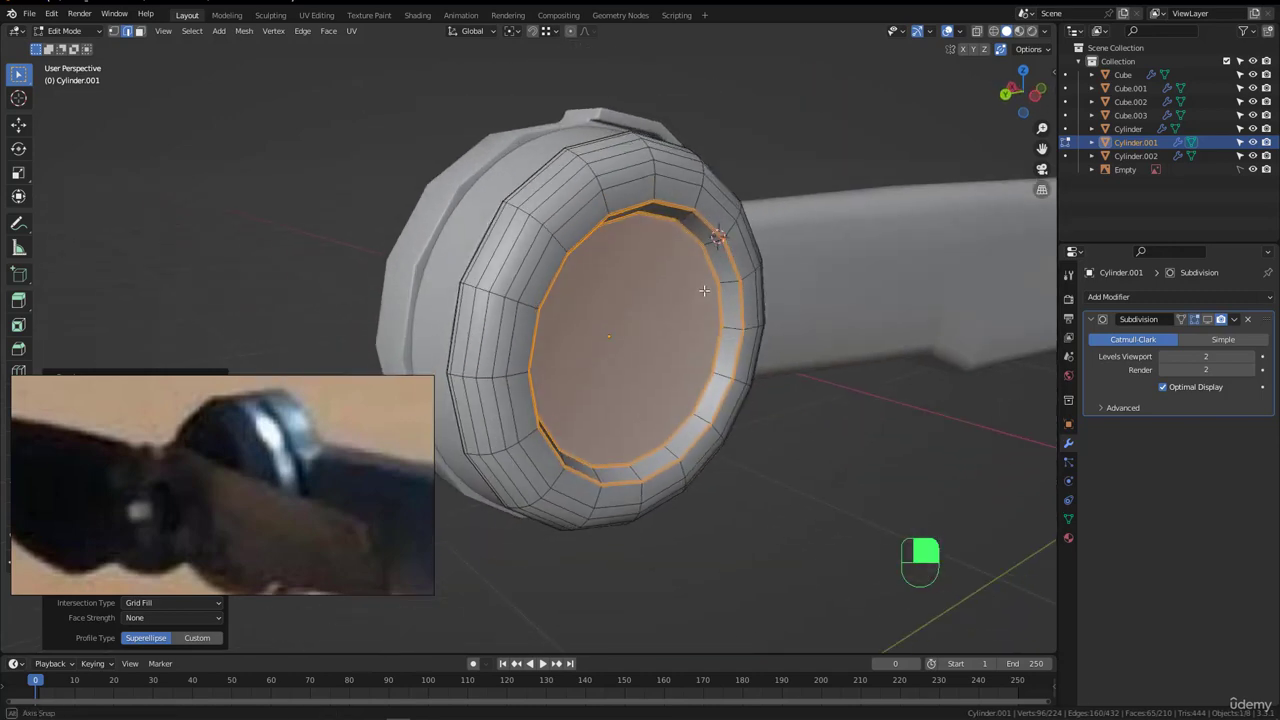
- Adjust the edge loop just outside the motor cap's recess and turn the cap's subdivision display back on
{"action": "middle_click_drag", "start_coordinate": [692, 334], "coordinate": [723, 213]}
{"action": "key", "text": "Tab"}
{"action": "scroll", "coordinate": [604, 318], "scroll_direction": "down", "scroll_amount": 2}
{"action": "scroll", "coordinate": [645, 197], "scroll_direction": "up", "scroll_amount": 2}
{"action": "key", "text": "Tab"}
{"action": "scroll", "coordinate": [642, 213], "scroll_direction": "up", "scroll_amount": 1}
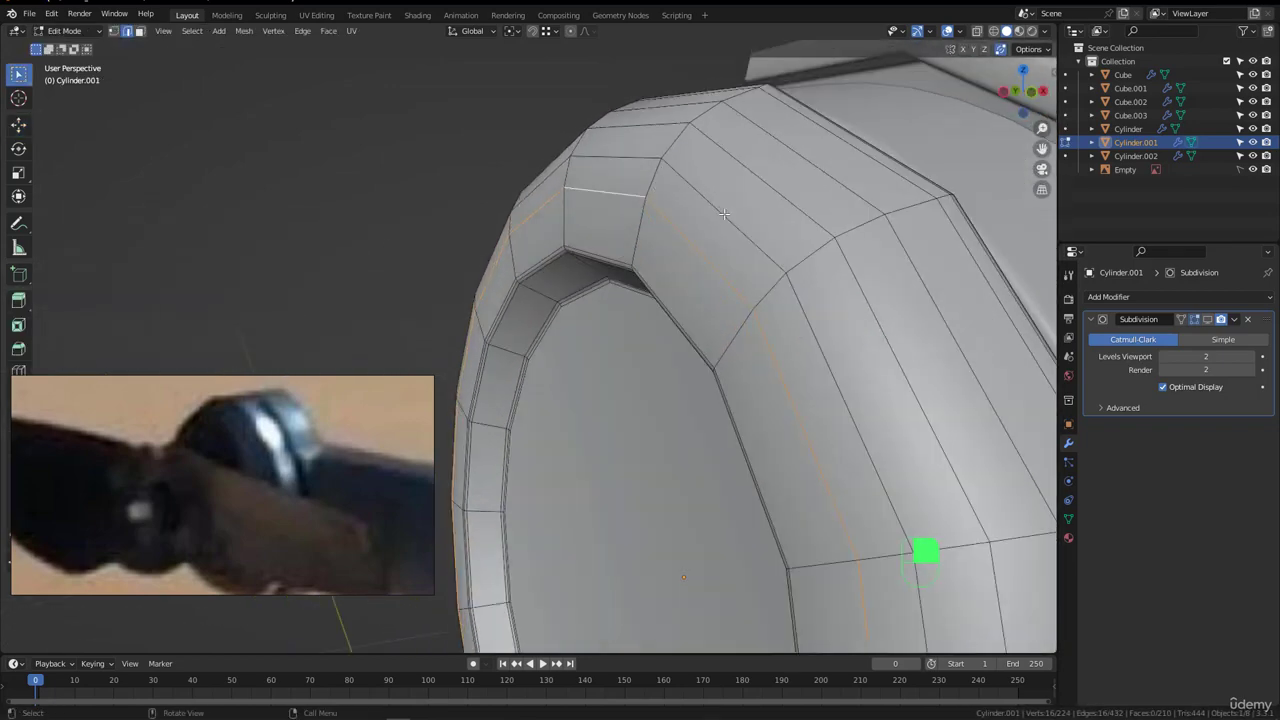
{"action": "left_click", "coordinate": [776, 202]}
{"action": "scroll", "coordinate": [776, 202], "scroll_direction": "down", "scroll_amount": 3}
{"action": "key", "text": "Tab"}
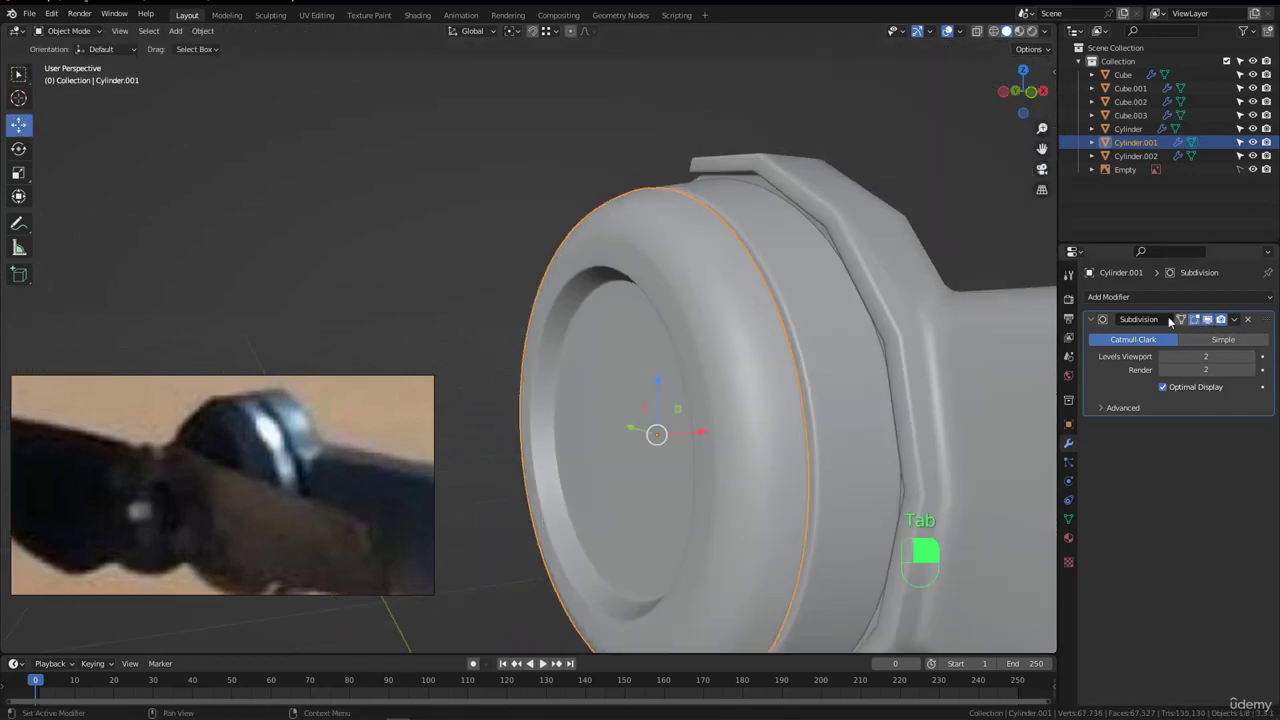
- Set the arm's viewport subdivision level to 2 and inspect the raised lip on its round end
{"action": "middle_click_drag", "start_coordinate": [760, 270], "coordinate": [700, 287]}
{"action": "scroll", "coordinate": [610, 346], "scroll_direction": "down", "scroll_amount": 4}
{"action": "middle_click_drag", "start_coordinate": [672, 354], "coordinate": [554, 337]}
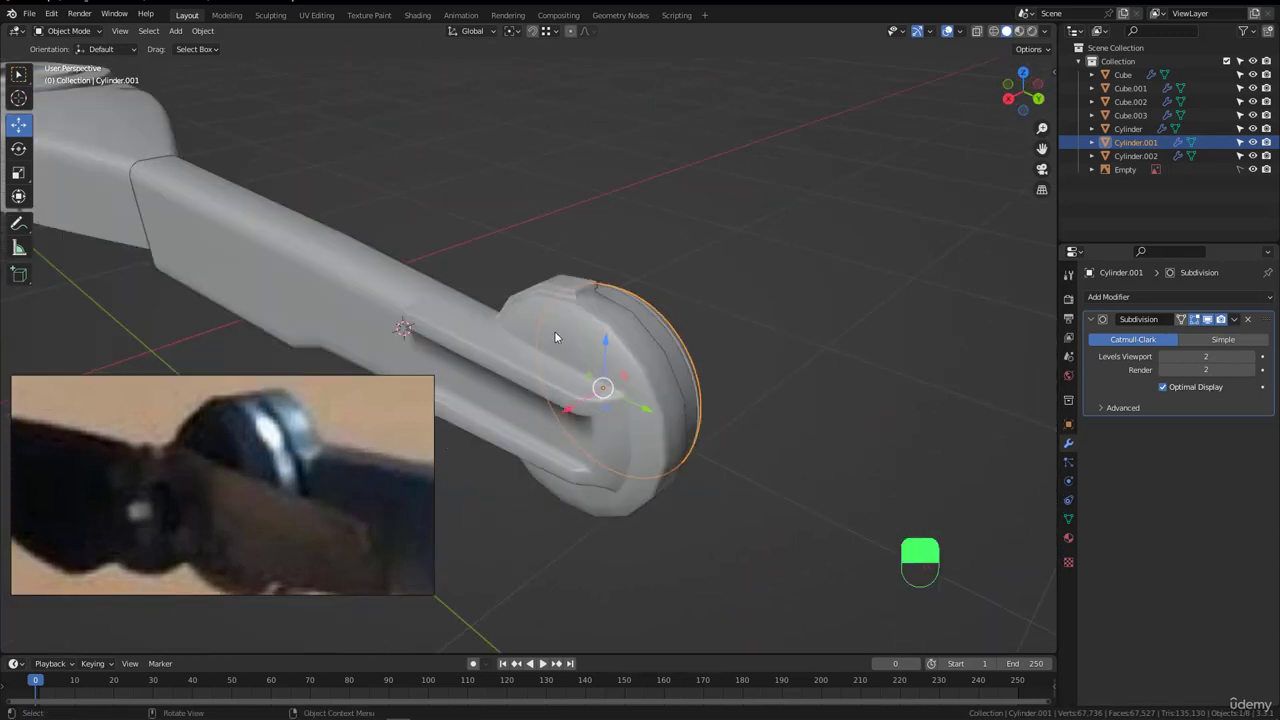
{"action": "middle_click_drag", "start_coordinate": [515, 382], "coordinate": [550, 279]}
{"action": "scroll", "coordinate": [305, 251], "scroll_direction": "up", "scroll_amount": 4}
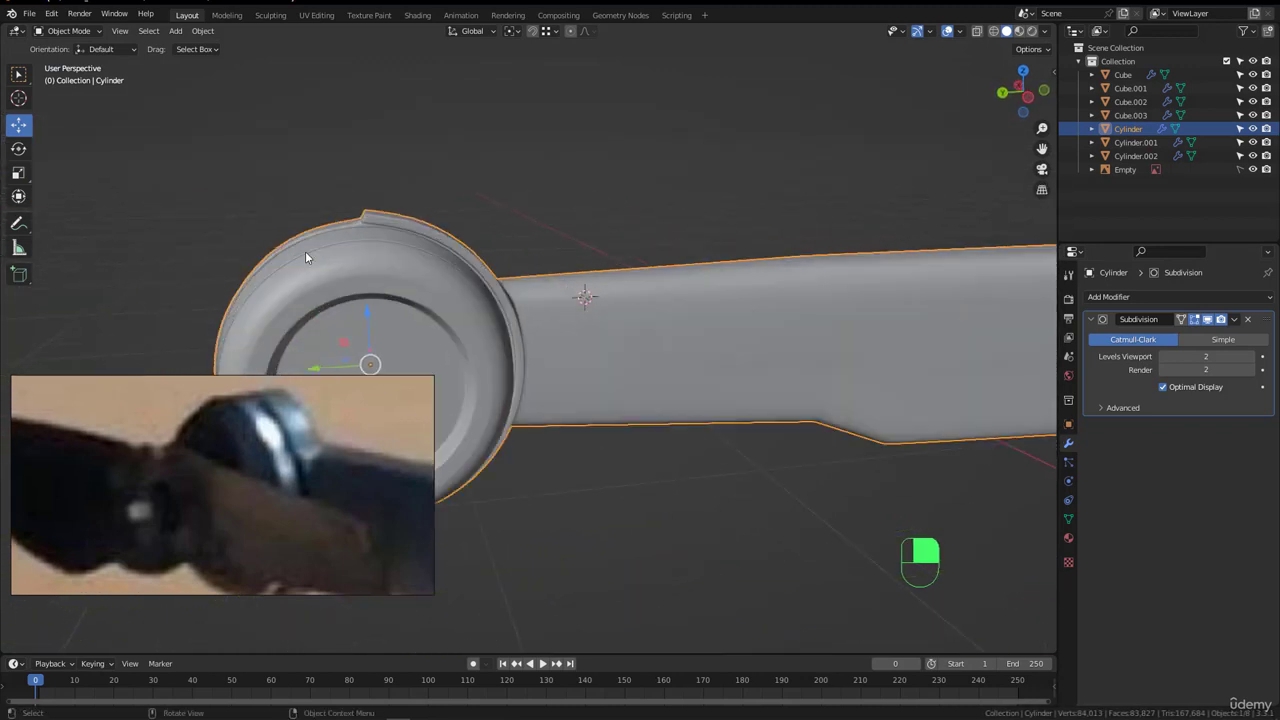
{"action": "middle_click_drag", "start_coordinate": [323, 248], "coordinate": [375, 252]}
{"action": "scroll", "coordinate": [380, 252], "scroll_direction": "up", "scroll_amount": 3}
{"action": "scroll", "coordinate": [475, 251], "scroll_direction": "up", "scroll_amount": 1}
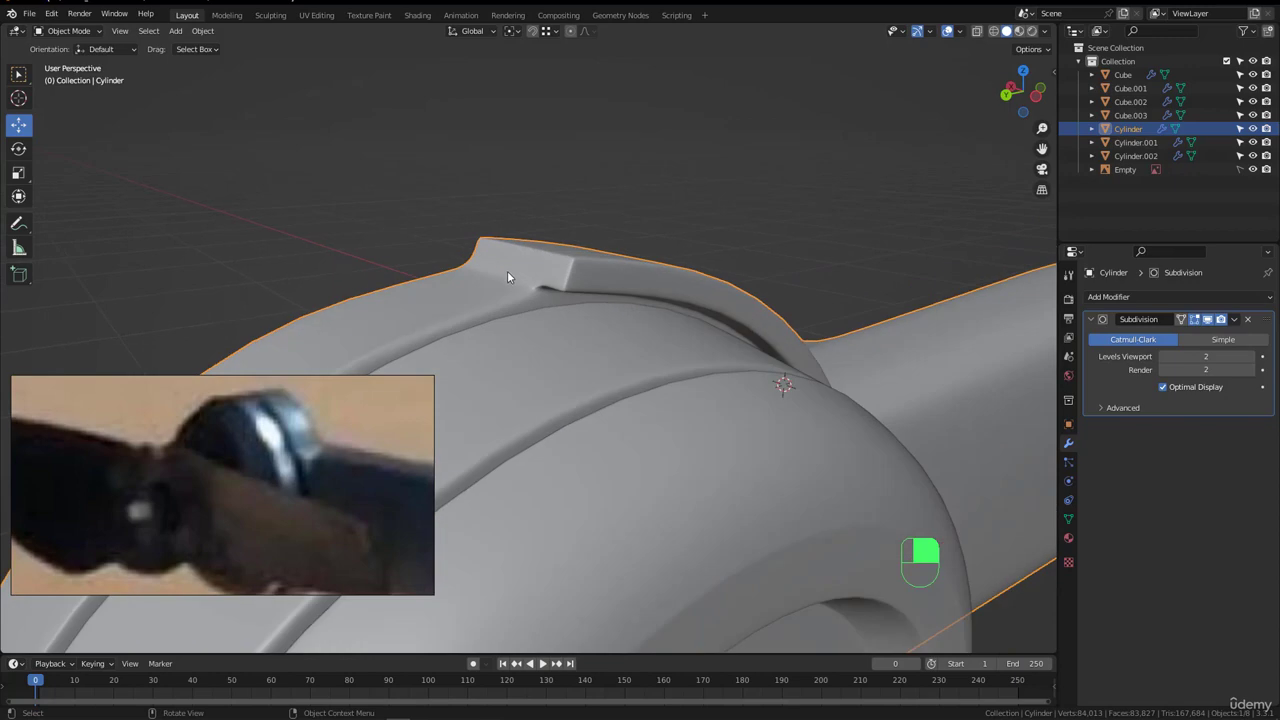
- Select the vertices at the foot of both the upper and lower raised lip ends on the arm, in a see-through side view
{"action": "key", "text": "ctrl+KP_3"}
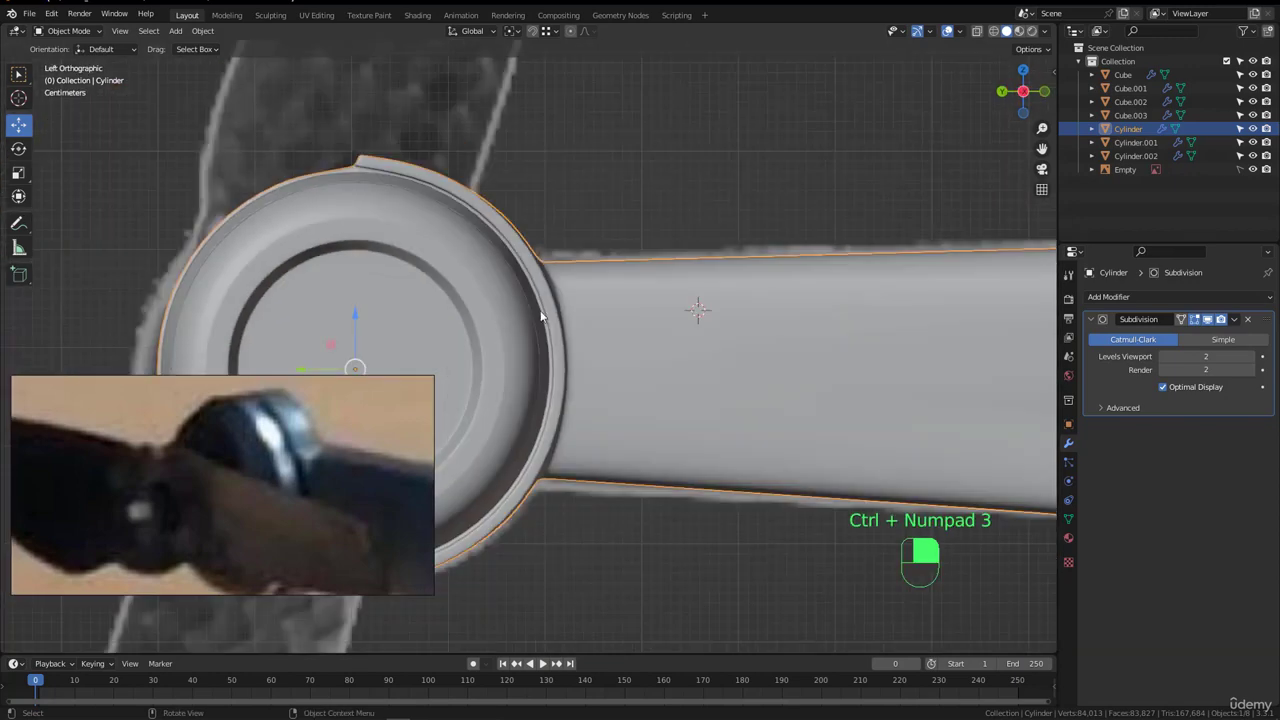
{"action": "key", "text": "Tab"}
{"action": "scroll", "coordinate": [634, 292], "scroll_direction": "up", "scroll_amount": 6}
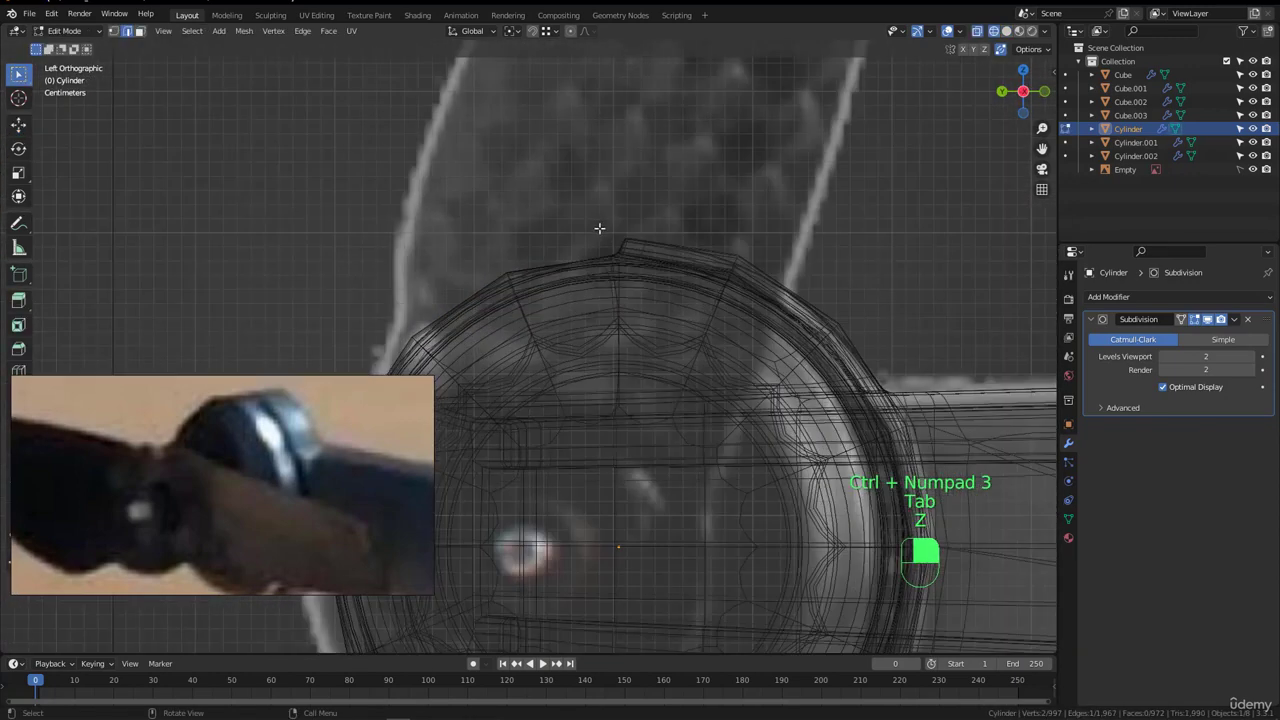
{"action": "scroll", "coordinate": [592, 246], "scroll_direction": "up", "scroll_amount": 4}
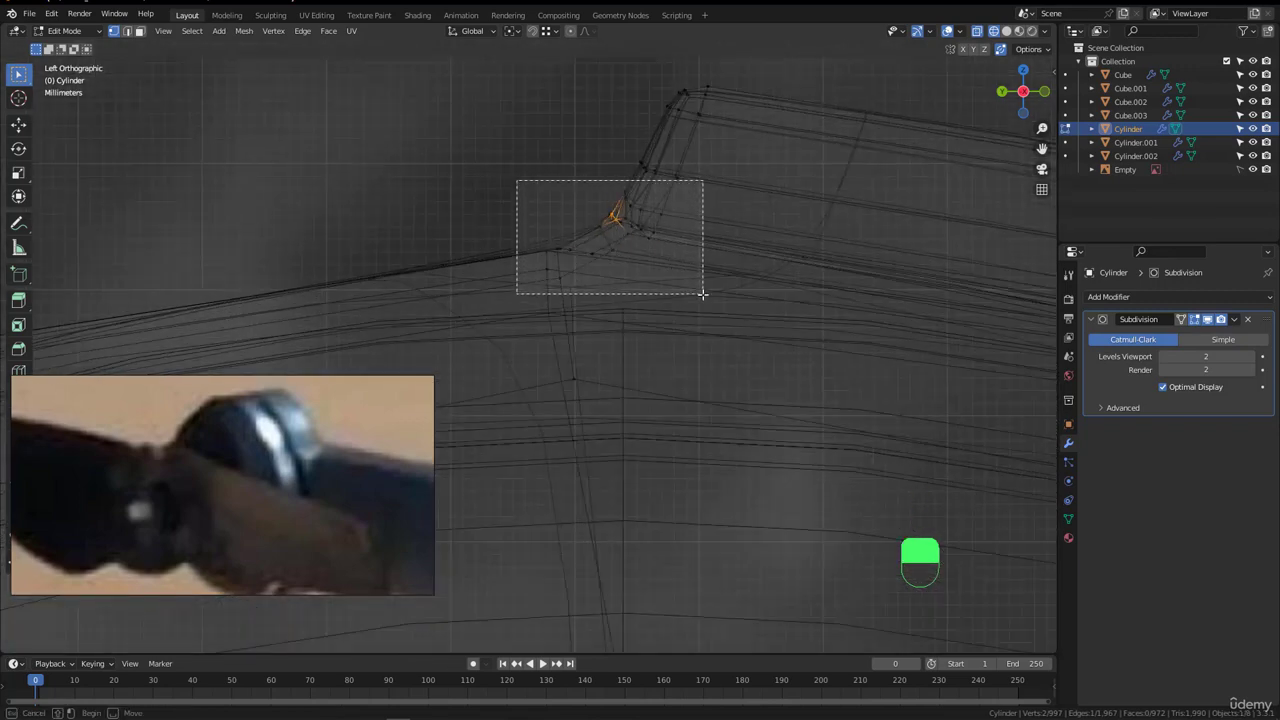
{"action": "left_click_drag", "start_coordinate": [703, 293], "coordinate": [704, 294]}
{"action": "scroll", "coordinate": [608, 290], "scroll_direction": "down", "scroll_amount": 8}
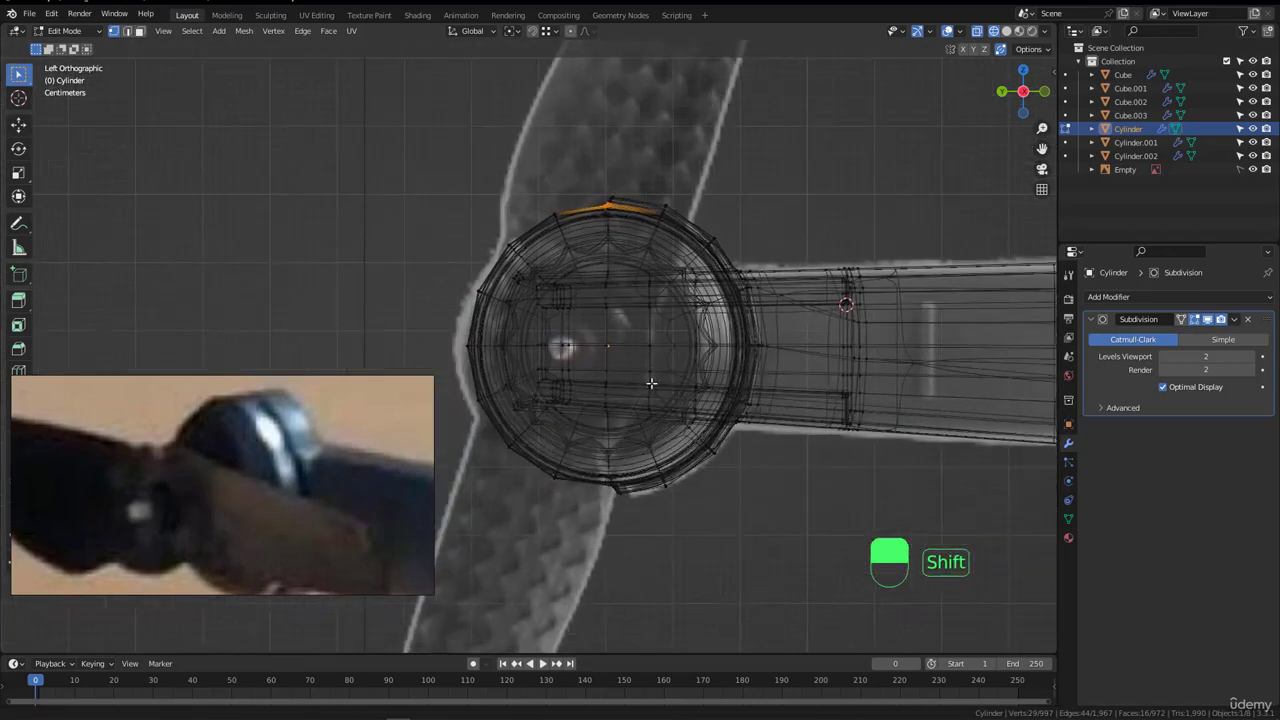
{"action": "middle_click_drag", "start_coordinate": [652, 383], "coordinate": [677, 313], "text": "shift"}
{"action": "scroll", "coordinate": [636, 416], "scroll_direction": "up", "scroll_amount": 12}
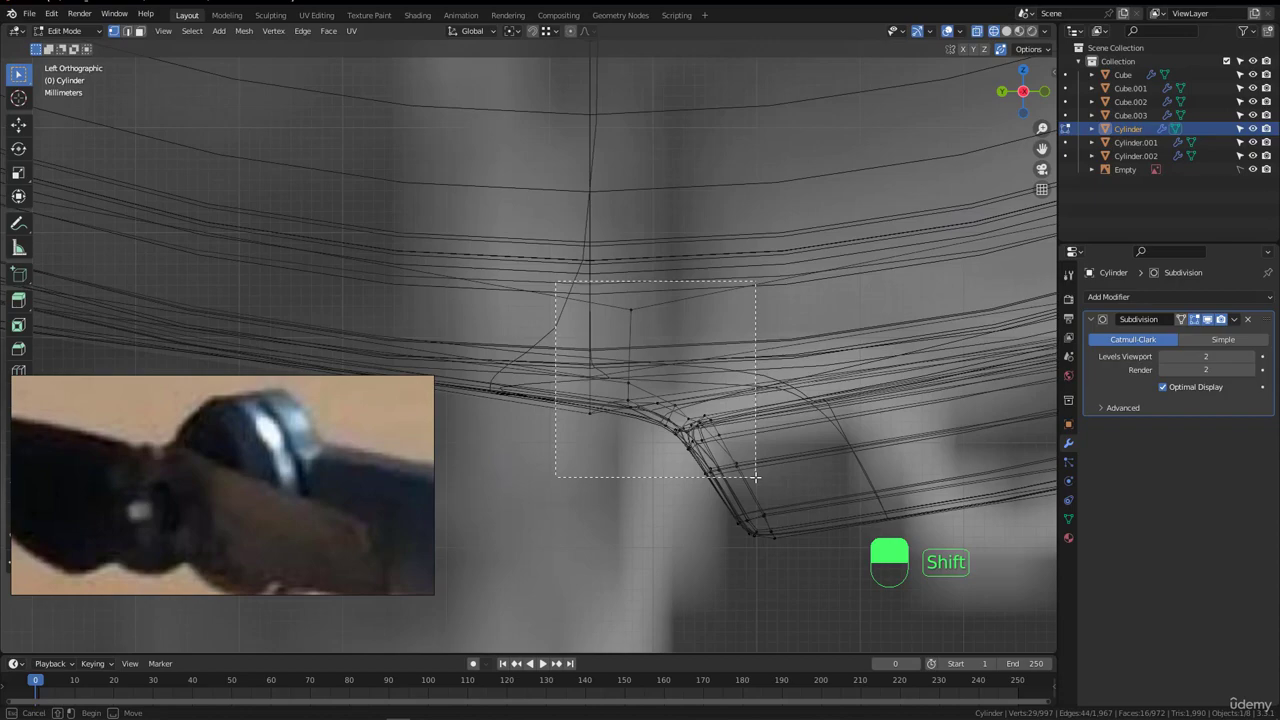
{"action": "left_click_drag", "start_coordinate": [755, 477], "coordinate": [755, 477], "text": "shift"}
{"action": "scroll", "coordinate": [640, 497], "scroll_direction": "down", "scroll_amount": 8}
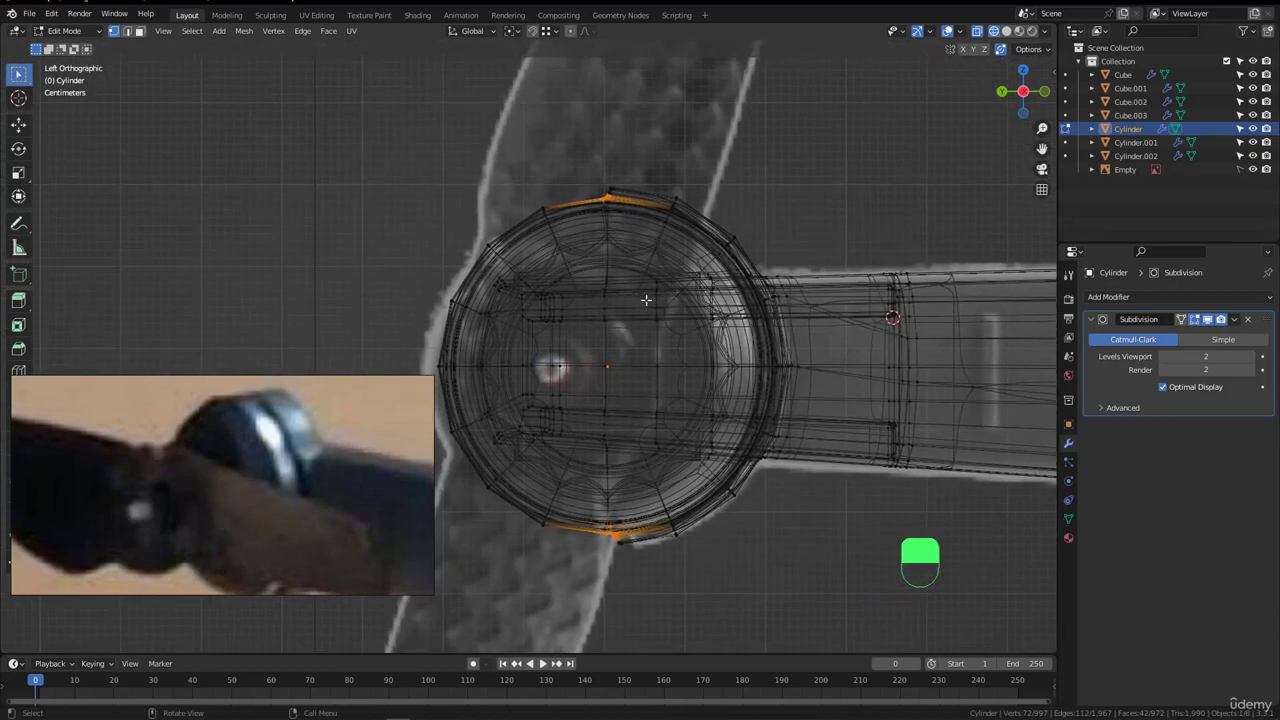
- Try to scale the selected lip-foot vertices along Z by about 0.986 and inspect the upper lip in solid shading
{"action": "scroll", "coordinate": [691, 309], "scroll_direction": "up", "scroll_amount": 2}
{"action": "scroll", "coordinate": [616, 259], "scroll_direction": "down", "scroll_amount": 2}
{"action": "scroll", "coordinate": [613, 193], "scroll_direction": "up", "scroll_amount": 7}
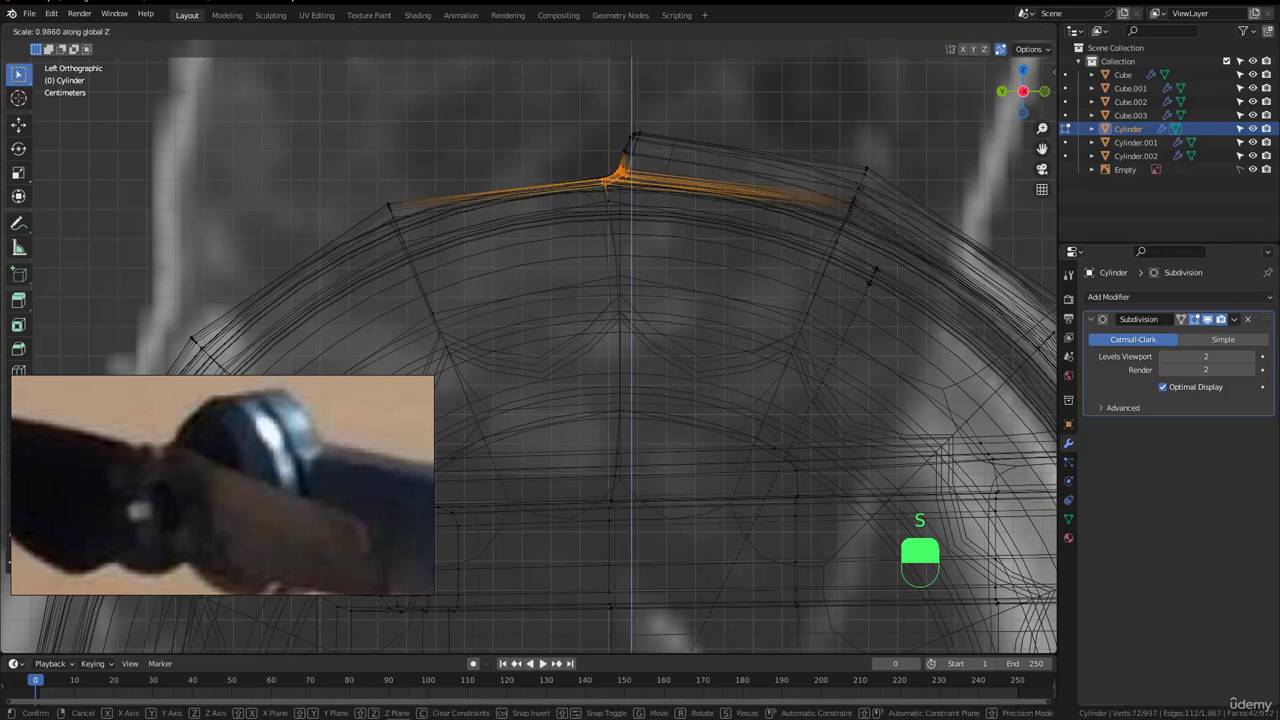
{"action": "left_click", "coordinate": [874, 276]}
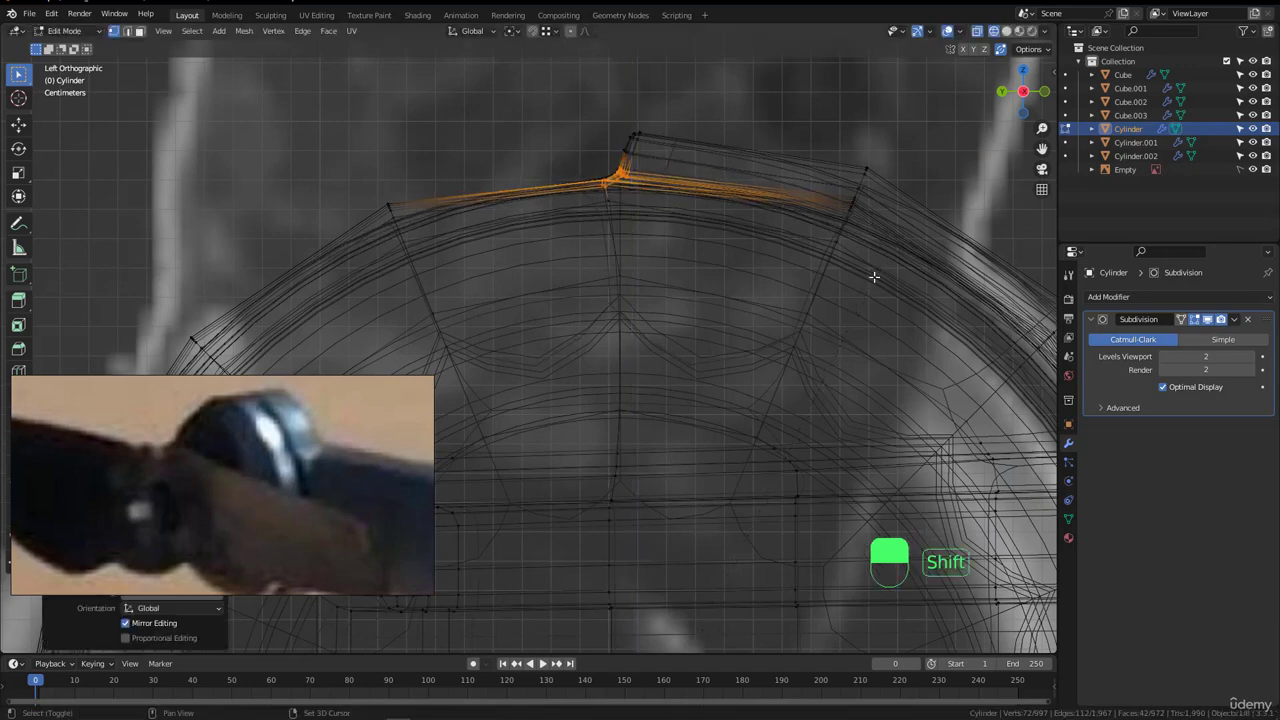
{"action": "scroll", "coordinate": [609, 251], "scroll_direction": "down", "scroll_amount": 7}
{"action": "key", "text": "Tab"}
{"action": "middle_click_drag", "start_coordinate": [615, 270], "coordinate": [603, 296]}
{"action": "key", "text": "z"}
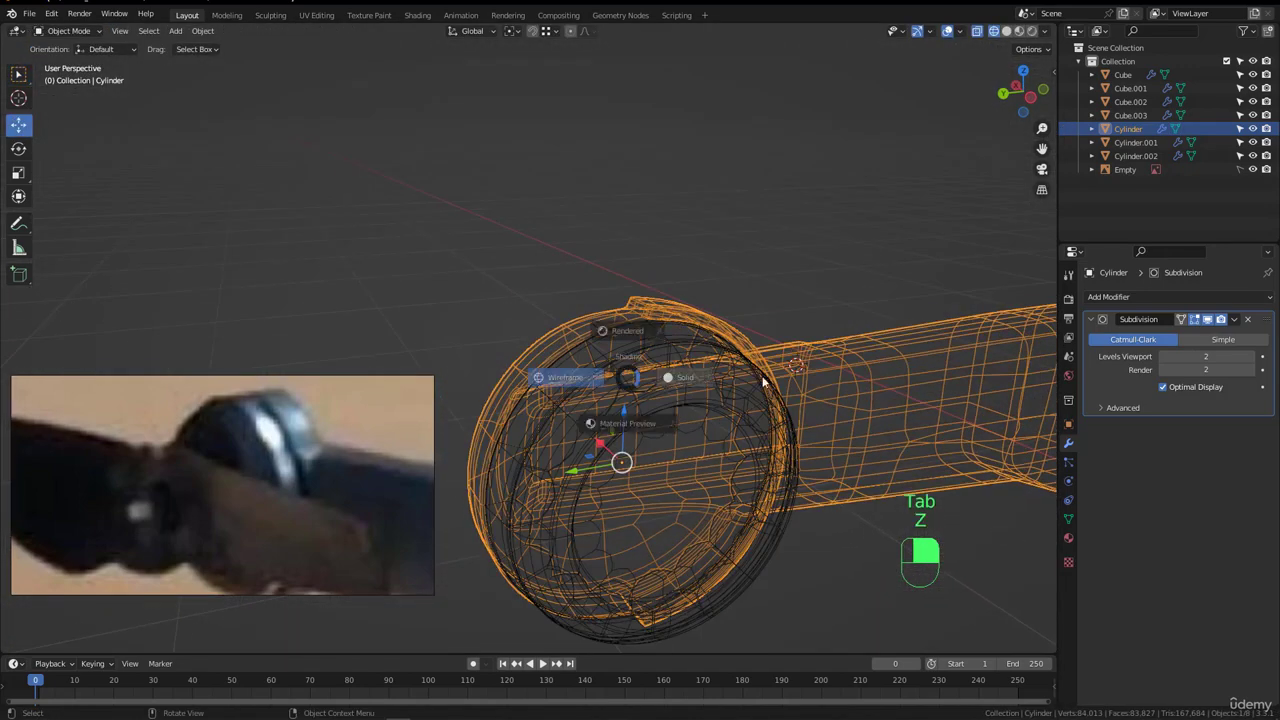
{"action": "left_click", "coordinate": [701, 346]}
{"action": "scroll", "coordinate": [610, 302], "scroll_direction": "up", "scroll_amount": 6}
{"action": "key", "text": "alt+a"}
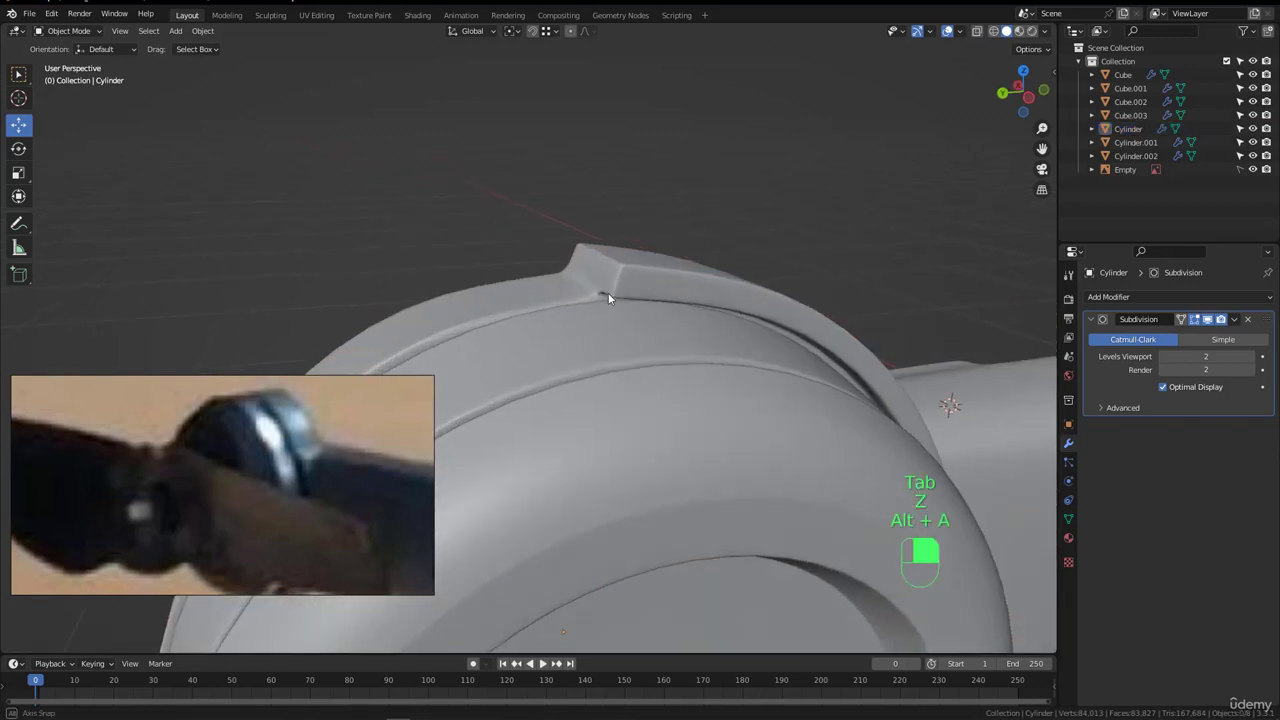
{"action": "middle_click_drag", "start_coordinate": [606, 291], "coordinate": [688, 310]}
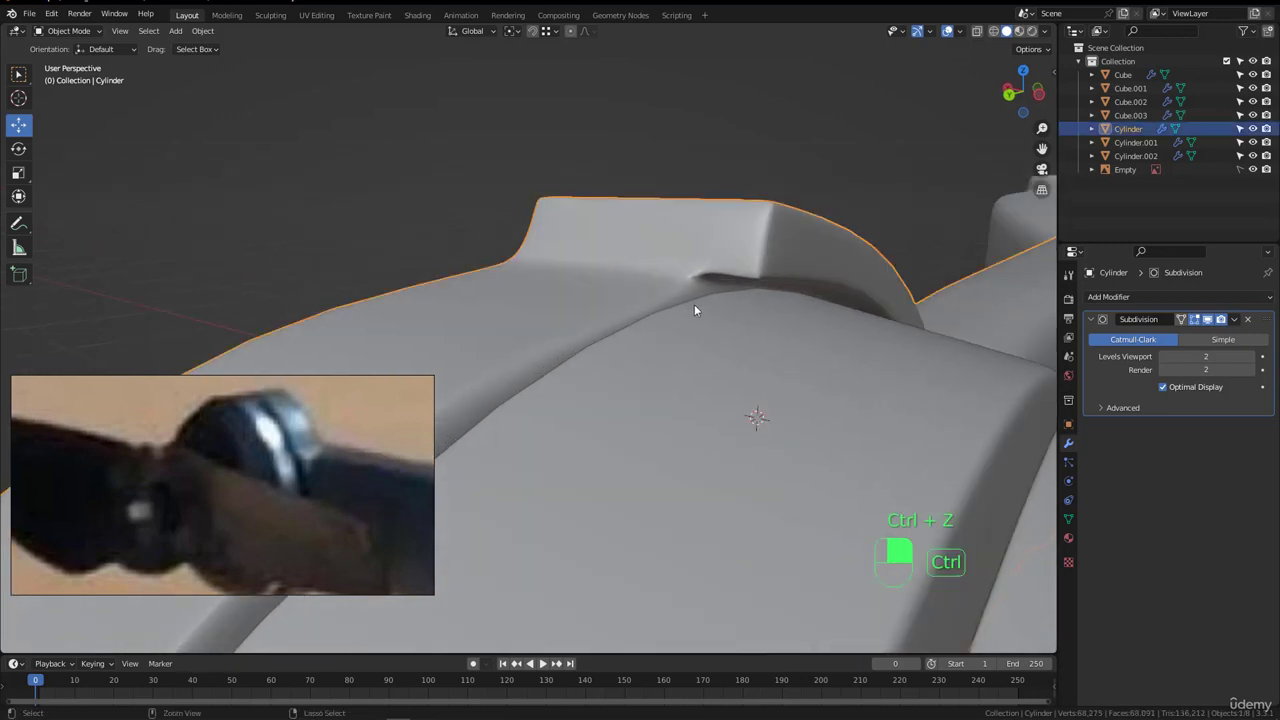
- Undo the scaling, retry a slighter Z scale on the same lip-foot vertices, and undo that as well
{"action": "key", "text": "ctrl+z"}
{"action": "key", "text": "ctrl+z"}
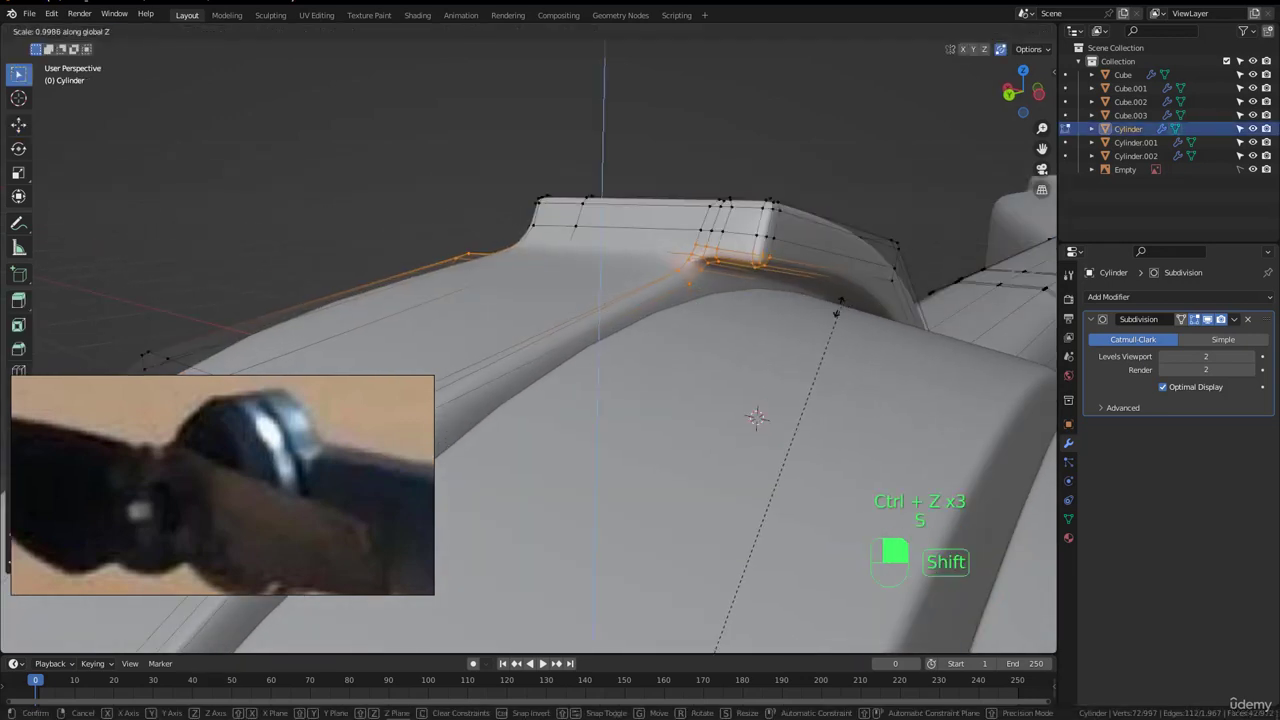
{"action": "left_click", "coordinate": [750, 322]}
{"action": "key", "text": "Tab"}
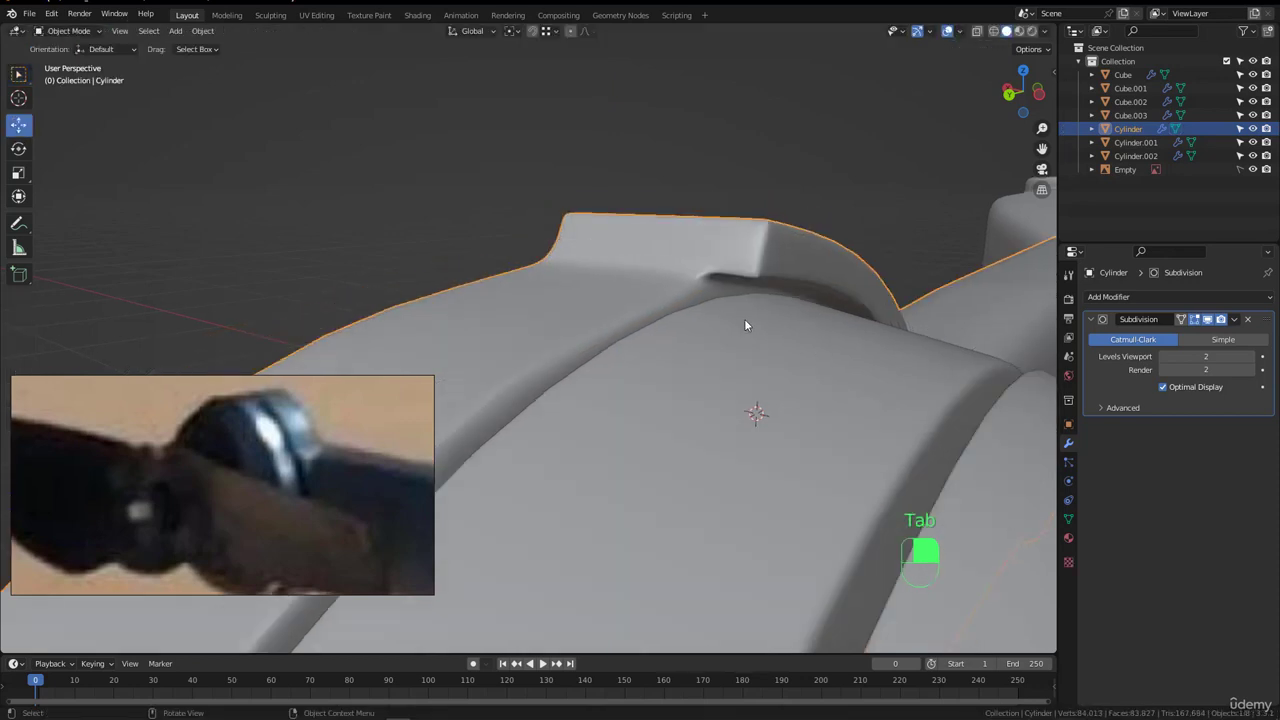
{"action": "middle_click_drag", "start_coordinate": [746, 320], "coordinate": [646, 277]}
{"action": "key", "text": "alt+a"}
{"action": "key", "text": "ctrl+z"}
{"action": "key", "text": "ctrl+z"}
{"action": "key", "text": "ctrl+z"}
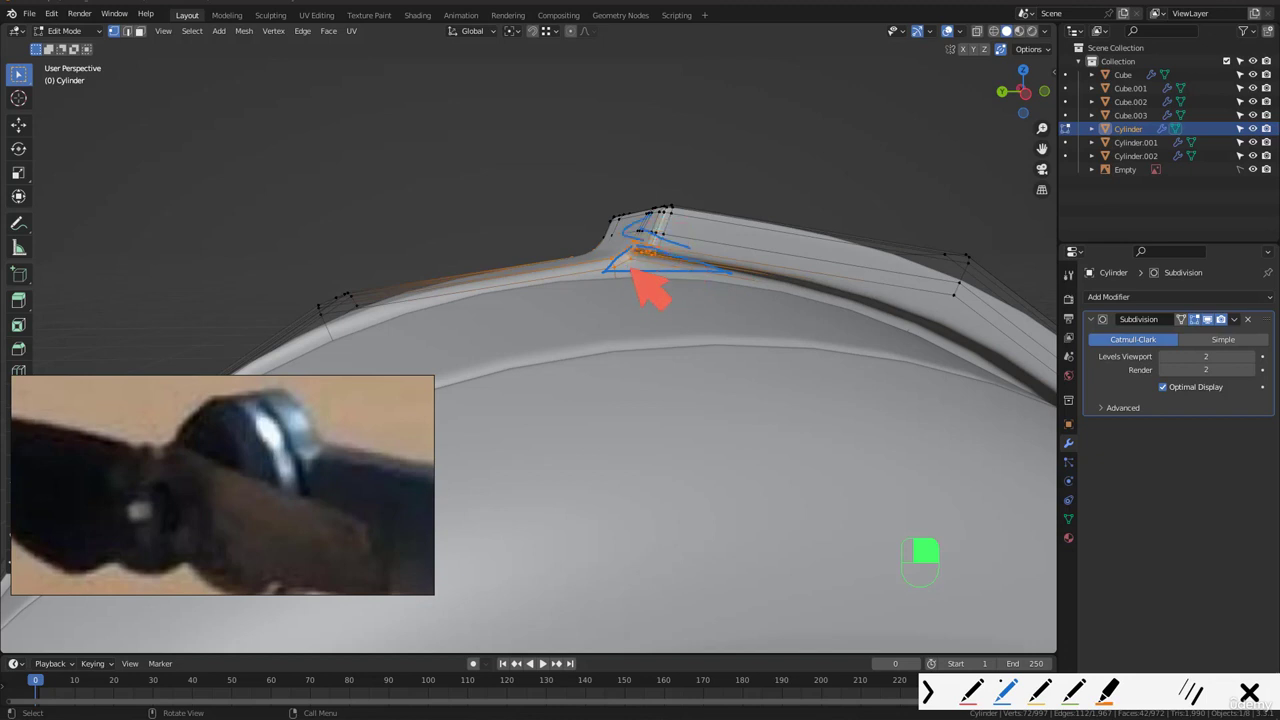
- Select the vertices of the upper lip's end step in wireframe side view, leaving out the flatter rim vertices beside it
{"action": "key", "text": "ctrl+alt+g"}
{"action": "scroll", "coordinate": [628, 272], "scroll_direction": "up", "scroll_amount": 3}
{"action": "mouse_move", "coordinate": [628, 272]}
{"action": "middle_mouse_down"}
{"action": "mouse_move", "coordinate": [617, 289]}
{"action": "mouse_move", "coordinate": [613, 267]}
{"action": "middle_mouse_up"}
{"action": "key", "text": "ctrl+KP_3"}
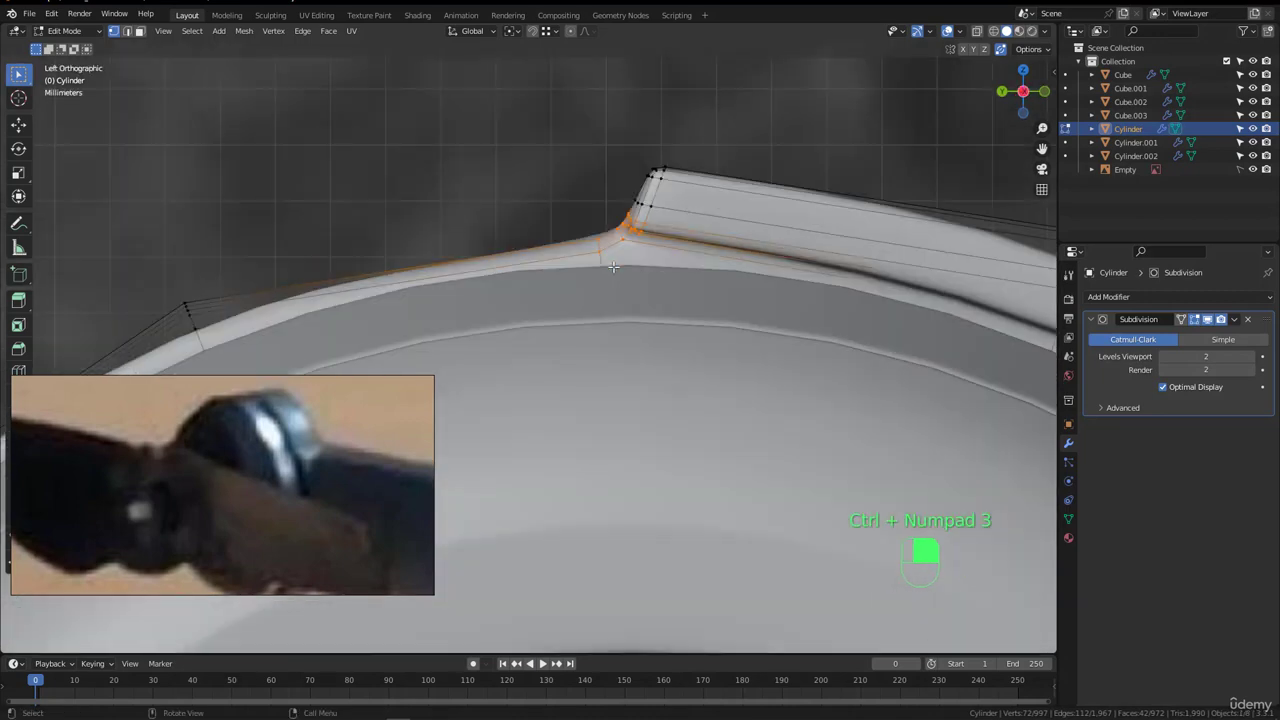
{"action": "key", "text": "z"}
{"action": "scroll", "coordinate": [535, 216], "scroll_direction": "up", "scroll_amount": 3}
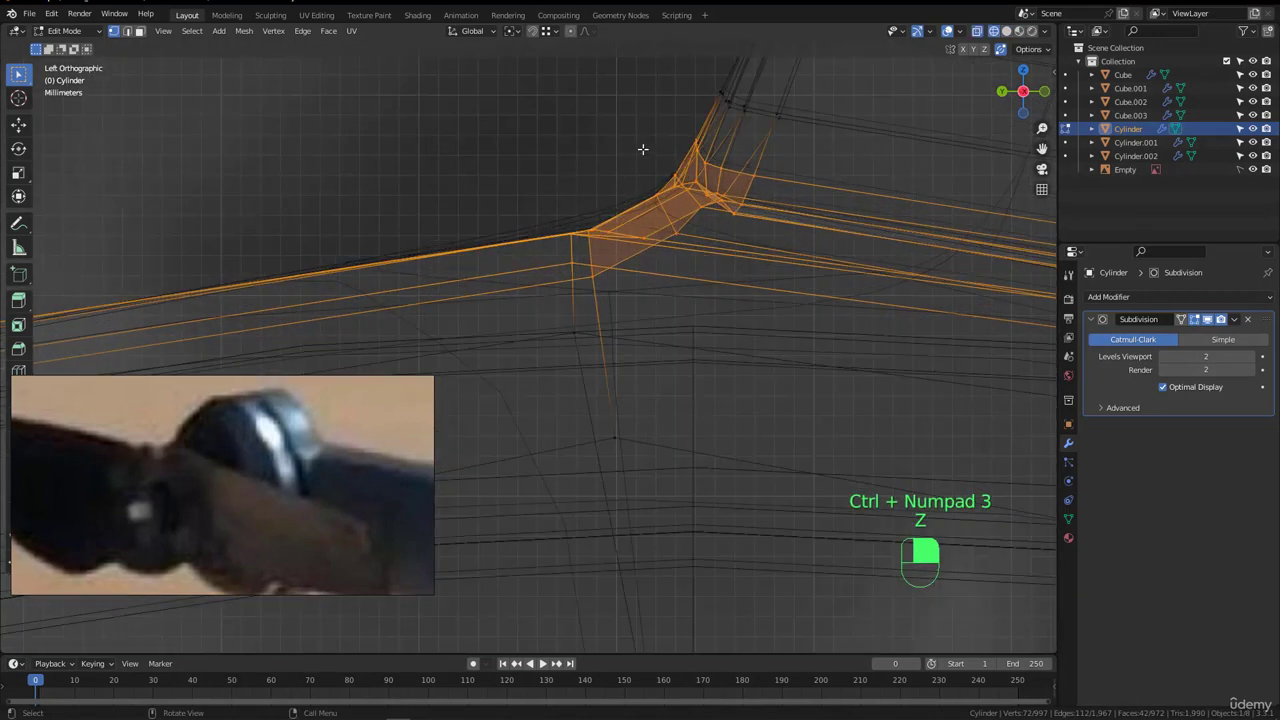
{"action": "left_click_drag", "start_coordinate": [753, 240], "coordinate": [753, 241]}
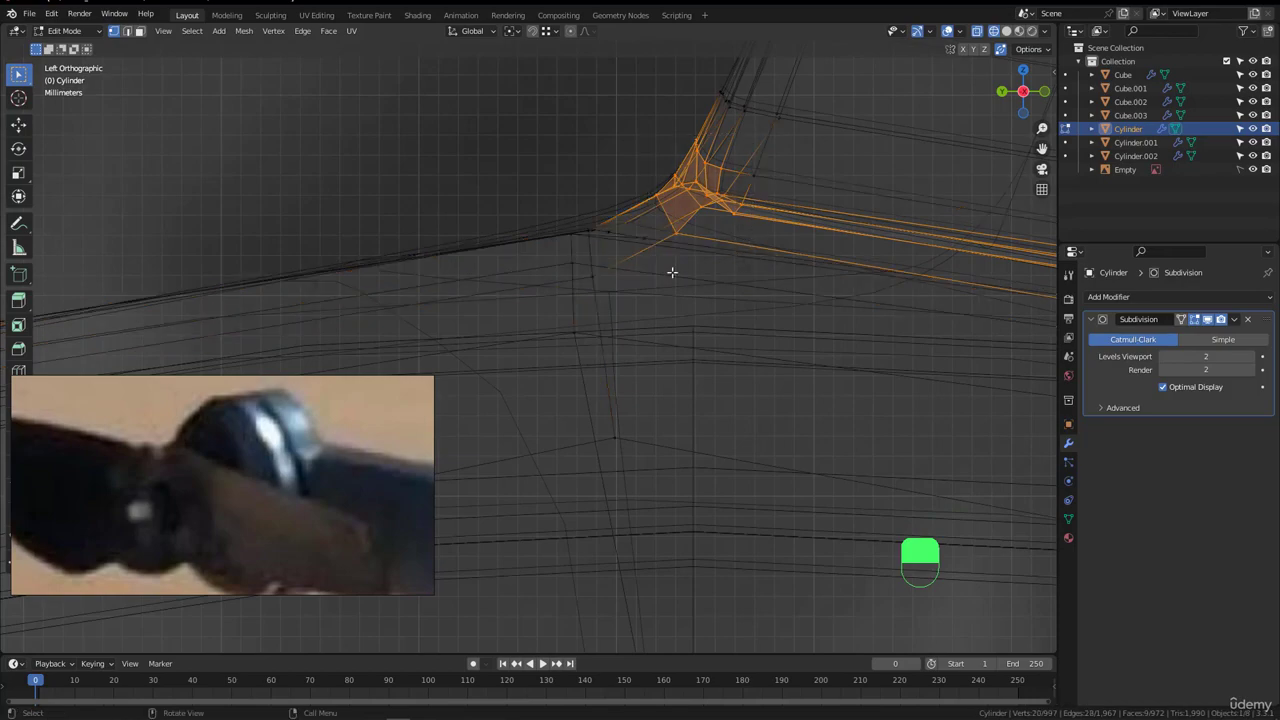
{"action": "scroll", "coordinate": [583, 266], "scroll_direction": "down", "scroll_amount": 12}
{"action": "middle_click_drag", "start_coordinate": [643, 444], "coordinate": [724, 40], "text": "shift"}
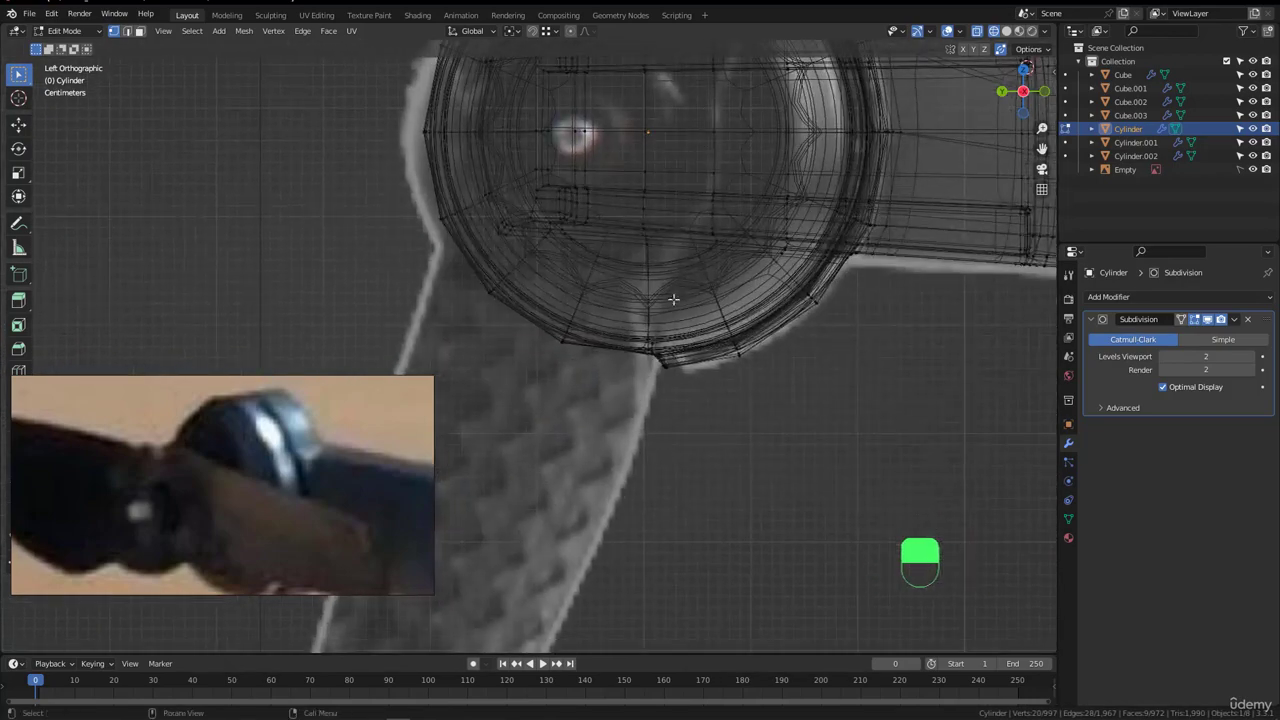
{"action": "middle_click_drag", "start_coordinate": [660, 100], "coordinate": [655, 477], "text": "shift"}
{"action": "scroll", "coordinate": [636, 286], "scroll_direction": "up", "scroll_amount": 5}
{"action": "scroll", "coordinate": [644, 291], "scroll_direction": "up", "scroll_amount": 4}
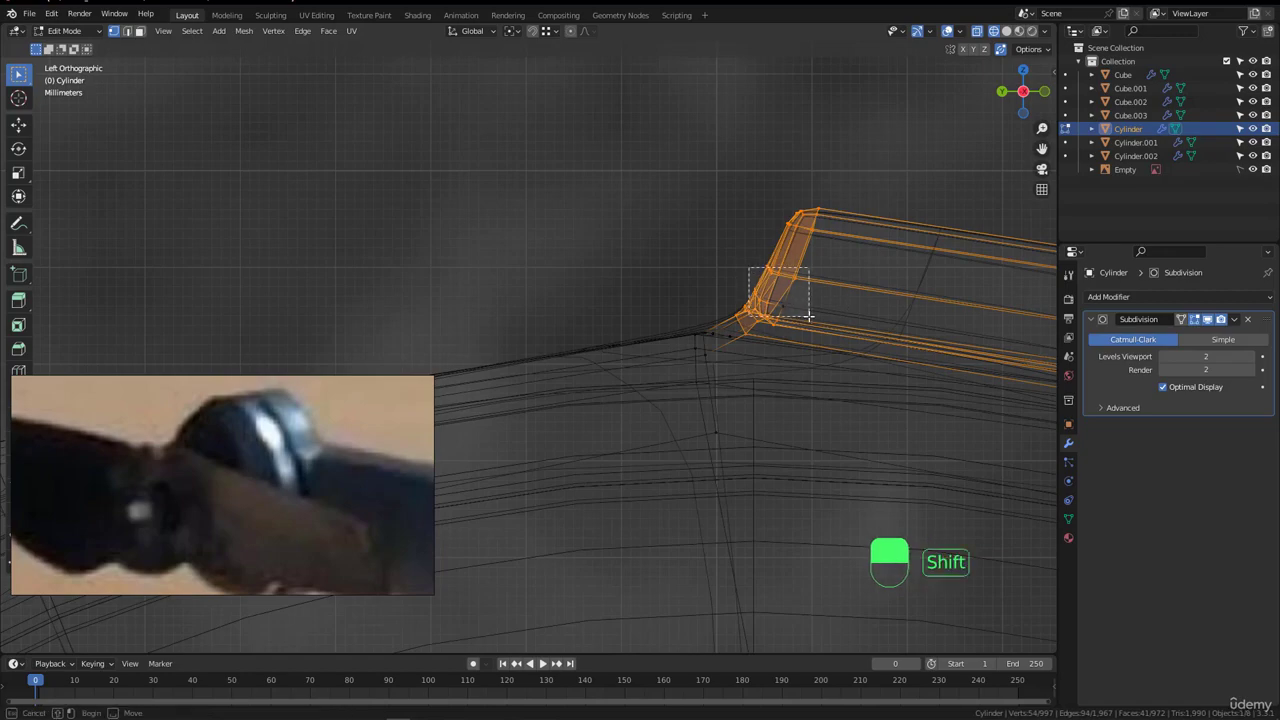
{"action": "left_click_drag", "start_coordinate": [809, 316], "coordinate": [809, 316], "text": "shift"}
- Add the matching vertices of the lower lip's end step to the selection, excluding the neighbouring rim vertices
{"action": "scroll", "coordinate": [663, 304], "scroll_direction": "down", "scroll_amount": 15}
{"action": "middle_click_drag", "start_coordinate": [634, 414], "coordinate": [640, 251], "text": "shift"}
{"action": "scroll", "coordinate": [620, 420], "scroll_direction": "up", "scroll_amount": 9}
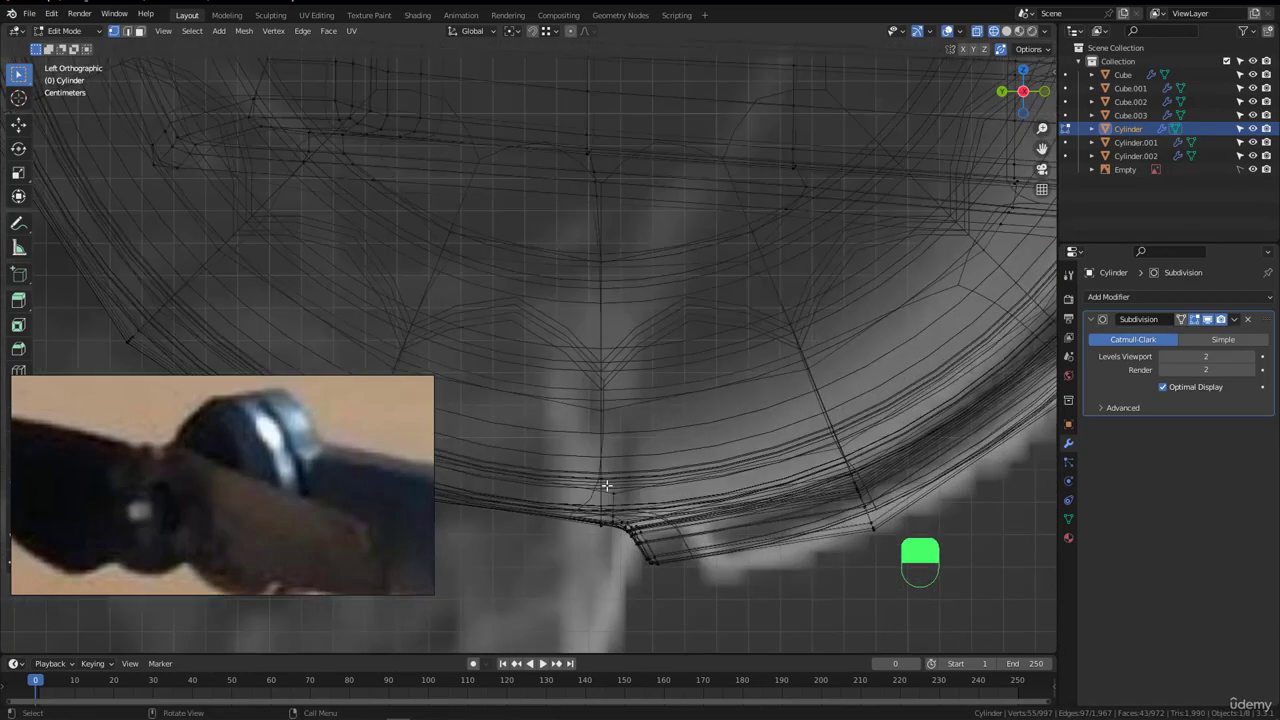
{"action": "scroll", "coordinate": [607, 486], "scroll_direction": "up", "scroll_amount": 4}
{"action": "middle_click_drag", "start_coordinate": [634, 540], "coordinate": [552, 330], "text": "shift"}
{"action": "scroll", "coordinate": [550, 331], "scroll_direction": "up", "scroll_amount": 3}
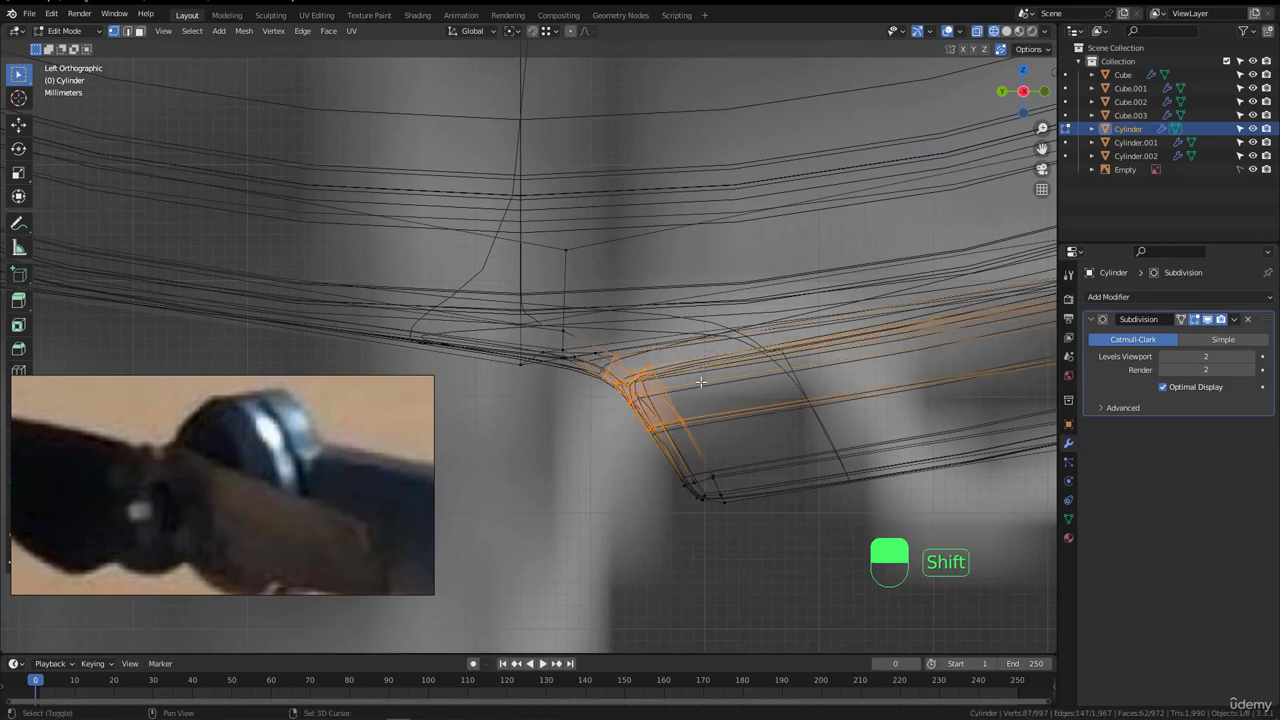
{"action": "scroll", "coordinate": [570, 349], "scroll_direction": "up", "scroll_amount": 4}
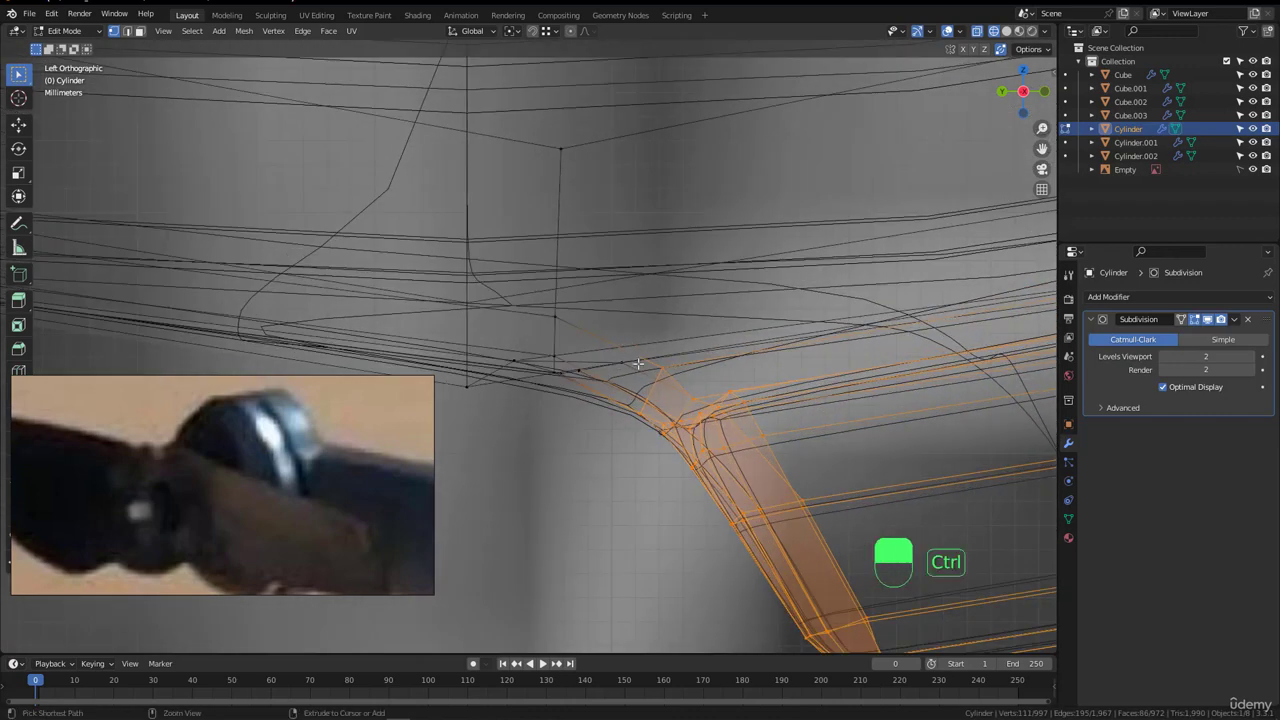
{"action": "left_click_drag", "start_coordinate": [647, 376], "coordinate": [648, 384], "text": "ctrl"}
- Scale the selected upper and lower lip end vertices along global Z by about 0.992 in solid shading and return to Object Mode
{"action": "scroll", "coordinate": [537, 437], "scroll_direction": "down", "scroll_amount": 16}
{"action": "middle_click_drag", "start_coordinate": [540, 330], "coordinate": [548, 450], "text": "shift"}
{"action": "mouse_move", "coordinate": [548, 420]}
{"action": "middle_mouse_down"}
{"action": "mouse_move", "coordinate": [596, 410]}
{"action": "mouse_move", "coordinate": [668, 480]}
{"action": "mouse_move", "coordinate": [679, 366]}
{"action": "mouse_move", "coordinate": [800, 250]}
{"action": "middle_mouse_up"}
{"action": "key", "text": "z"}
{"action": "scroll", "coordinate": [609, 420], "scroll_direction": "down", "scroll_amount": 3}
{"action": "key", "text": "z"}
{"action": "scroll", "coordinate": [583, 460], "scroll_direction": "up", "scroll_amount": 5}
{"action": "middle_click_drag", "start_coordinate": [586, 459], "coordinate": [720, 420], "text": "shift"}
{"action": "middle_click_drag", "start_coordinate": [720, 420], "coordinate": [646, 411]}
{"action": "middle_click_drag", "start_coordinate": [677, 222], "coordinate": [760, 250], "text": "shift"}
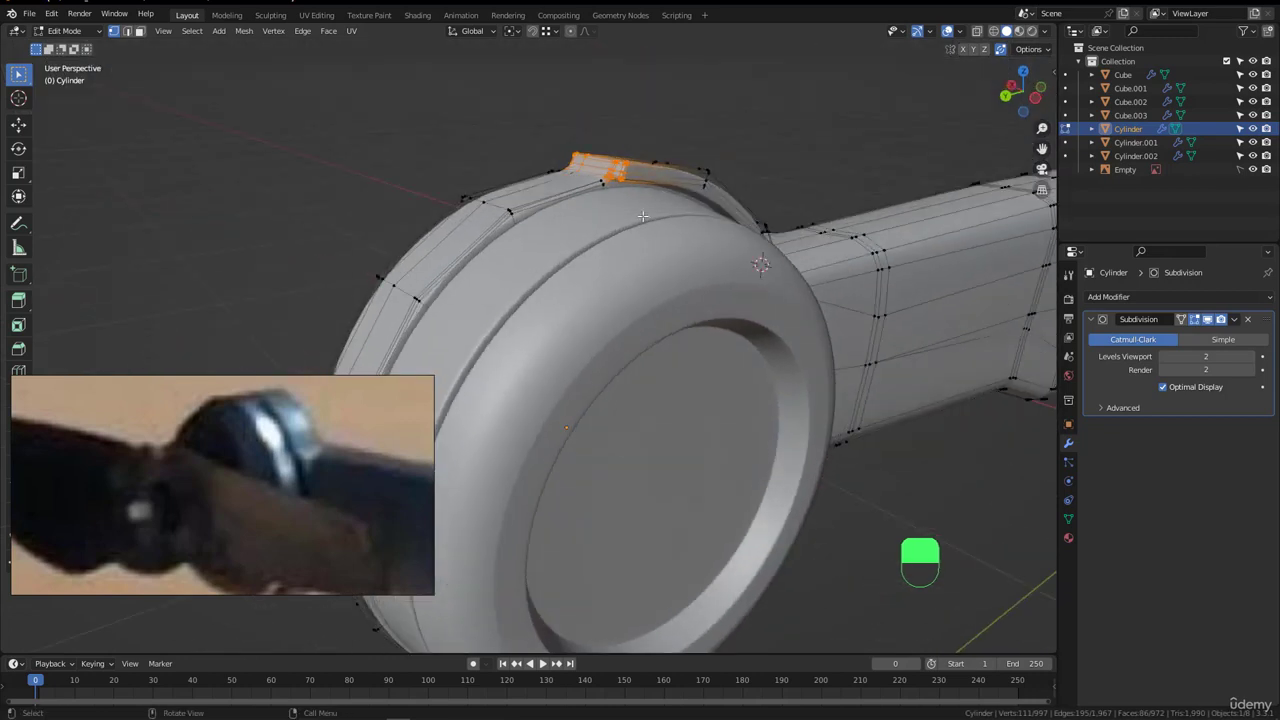
{"action": "scroll", "coordinate": [760, 240], "scroll_direction": "up", "scroll_amount": 4}
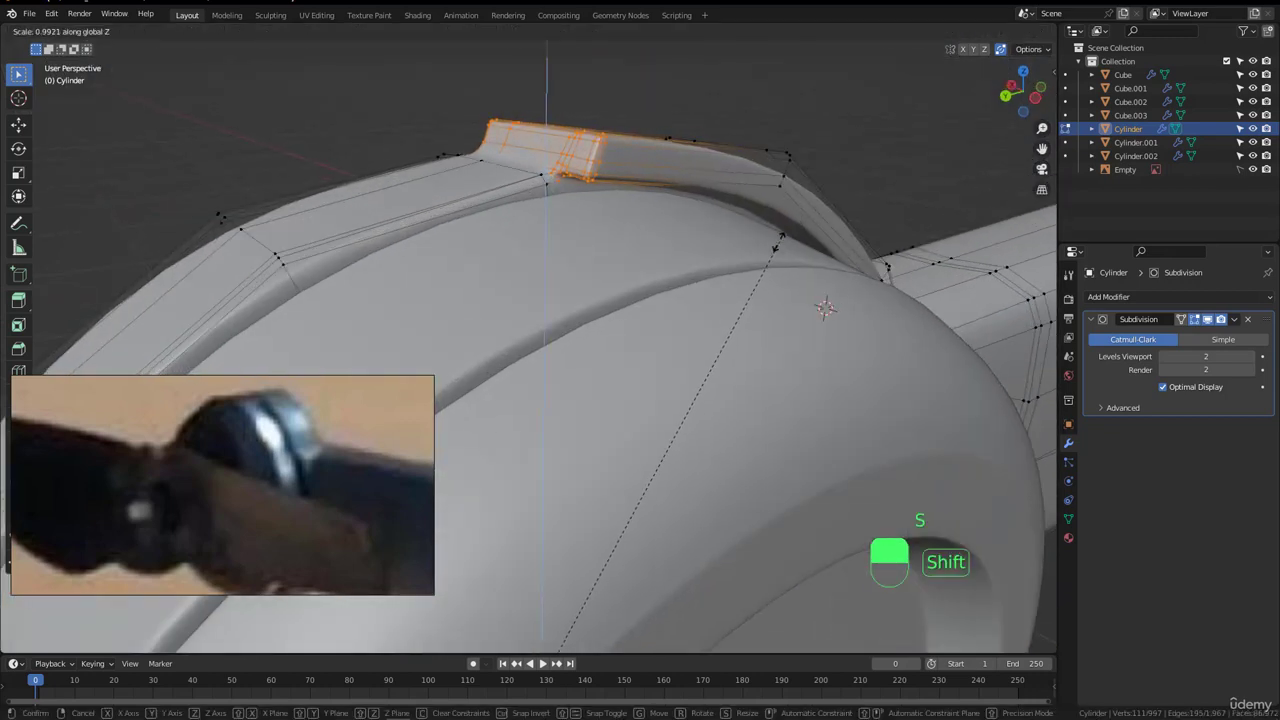
{"action": "left_click", "coordinate": [777, 238]}
{"action": "key", "text": "Tab"}
- Inspect the adjusted lip against the motor cap, with nothing selected, from the front and back of the arm's round end
{"action": "middle_click_drag", "start_coordinate": [777, 238], "coordinate": [411, 197]}
{"action": "scroll", "coordinate": [556, 240], "scroll_direction": "up", "scroll_amount": 2}
{"action": "scroll", "coordinate": [451, 209], "scroll_direction": "up", "scroll_amount": 4}
{"action": "scroll", "coordinate": [441, 192], "scroll_direction": "down", "scroll_amount": 6}
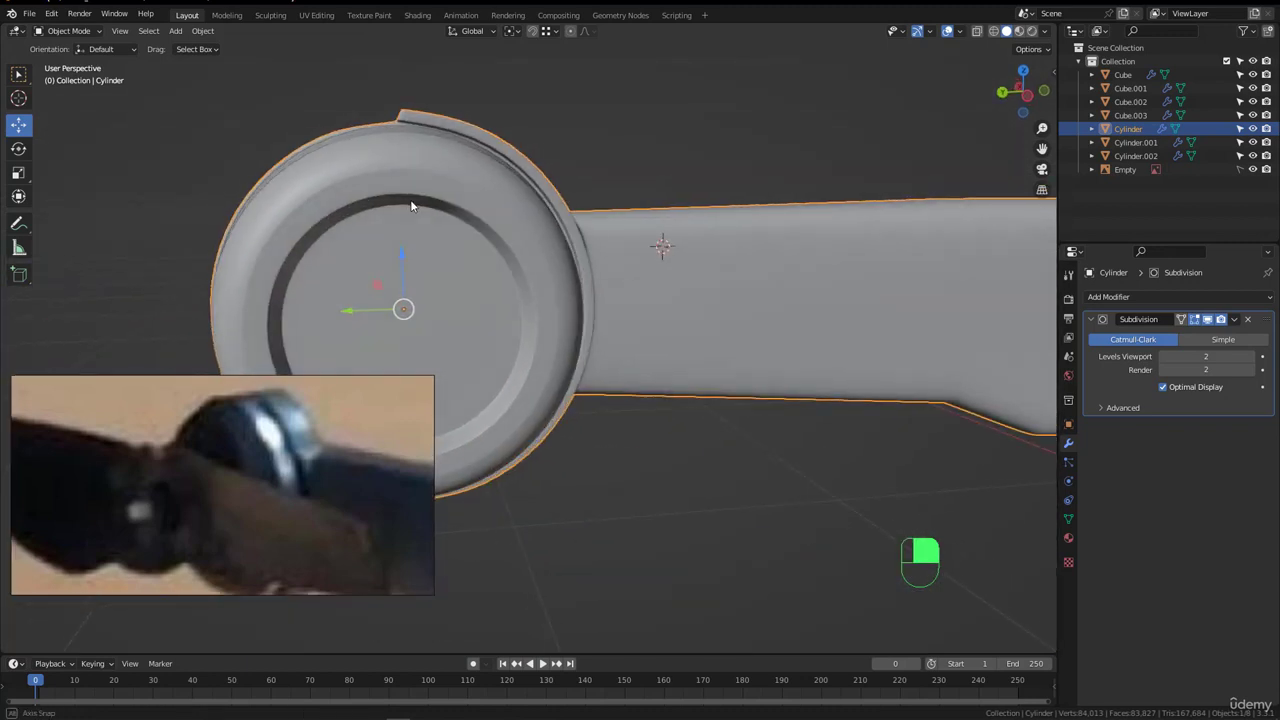
{"action": "middle_click_drag", "start_coordinate": [358, 86], "coordinate": [357, 98]}
{"action": "scroll", "coordinate": [360, 110], "scroll_direction": "up", "scroll_amount": 5}
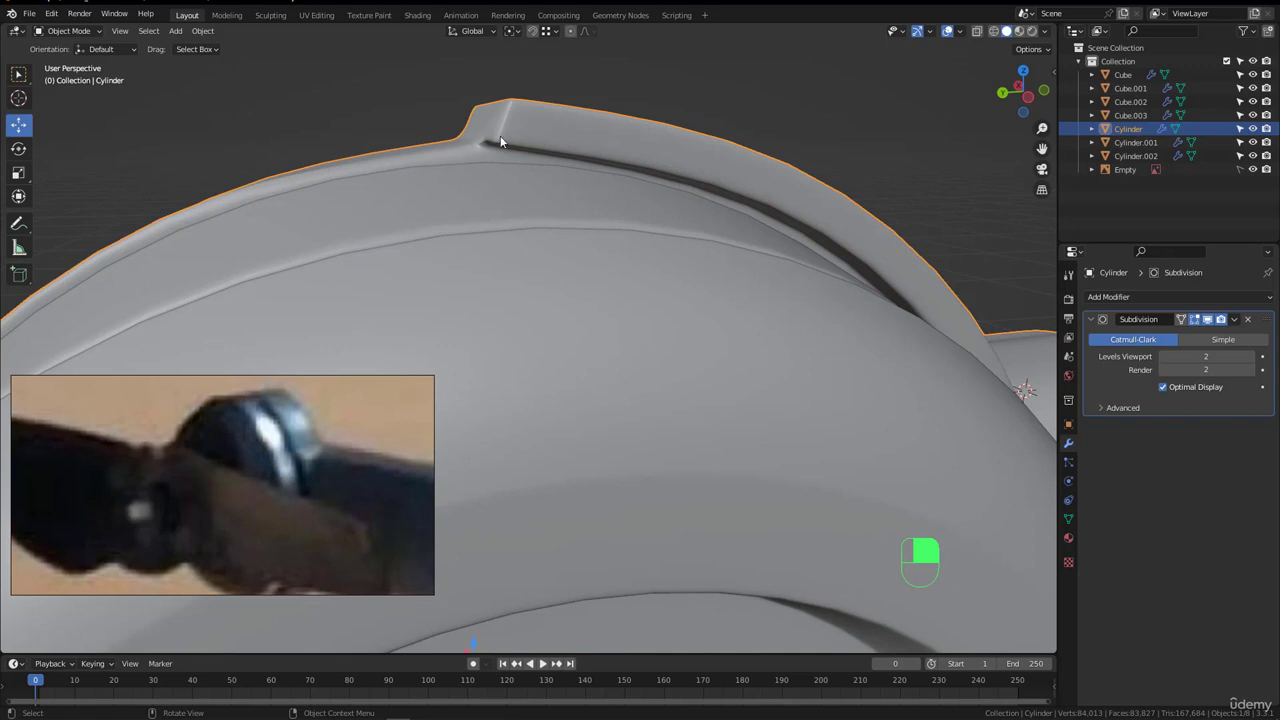
{"action": "scroll", "coordinate": [497, 200], "scroll_direction": "down", "scroll_amount": 1}
{"action": "scroll", "coordinate": [497, 200], "scroll_direction": "down", "scroll_amount": 5}
{"action": "mouse_move", "coordinate": [540, 309]}
{"action": "middle_mouse_down"}
{"action": "mouse_move", "coordinate": [548, 262]}
{"action": "mouse_move", "coordinate": [550, 301]}
{"action": "middle_mouse_up"}
{"action": "key", "text": "alt+a"}
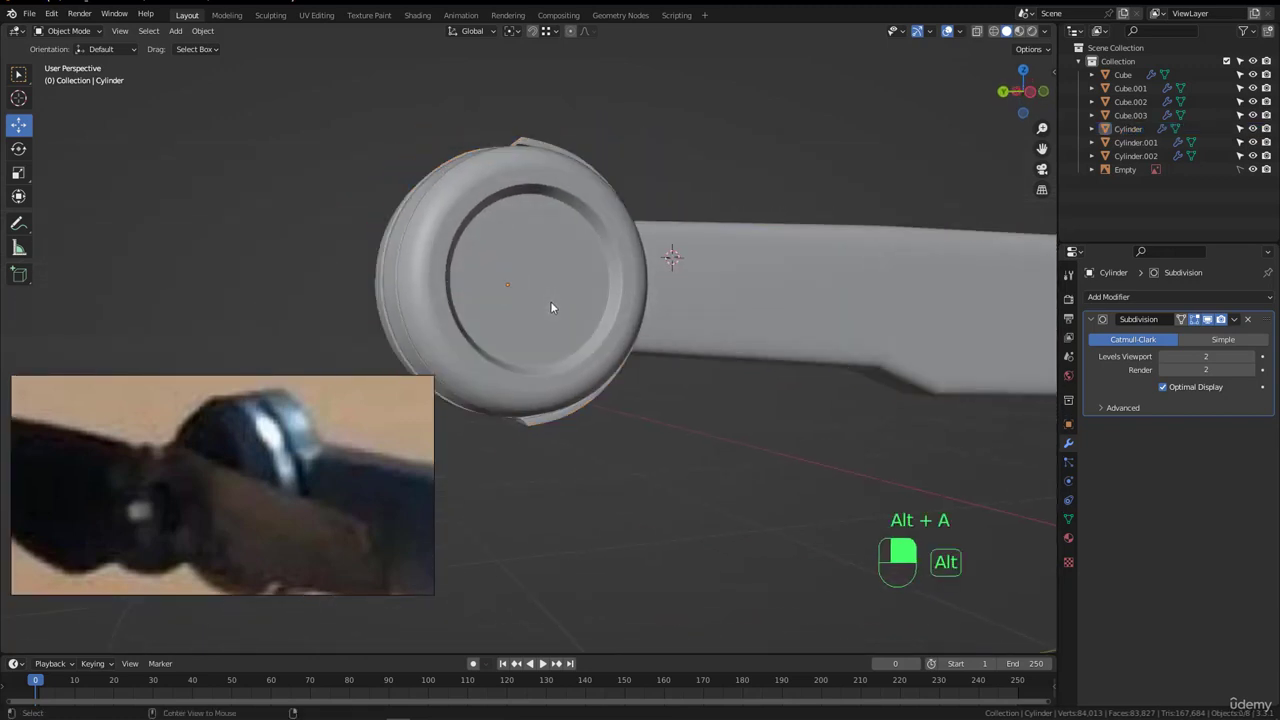
{"action": "scroll", "coordinate": [550, 301], "scroll_direction": "down", "scroll_amount": 2}
{"action": "middle_click_drag", "start_coordinate": [526, 349], "coordinate": [553, 318]}
{"action": "scroll", "coordinate": [553, 318], "scroll_direction": "up", "scroll_amount": 1}
- Browse the reference board and examine the shaft on the round end of the white drone's arm
{"action": "scroll", "coordinate": [245, 450], "scroll_direction": "down", "scroll_amount": 10}
{"action": "middle_click_drag", "start_coordinate": [32, 440], "coordinate": [263, 466]}
{"action": "scroll", "coordinate": [276, 452], "scroll_direction": "up", "scroll_amount": 8}
{"action": "middle_click_drag", "start_coordinate": [132, 462], "coordinate": [173, 588]}
{"action": "scroll", "coordinate": [181, 473], "scroll_direction": "down", "scroll_amount": 3}
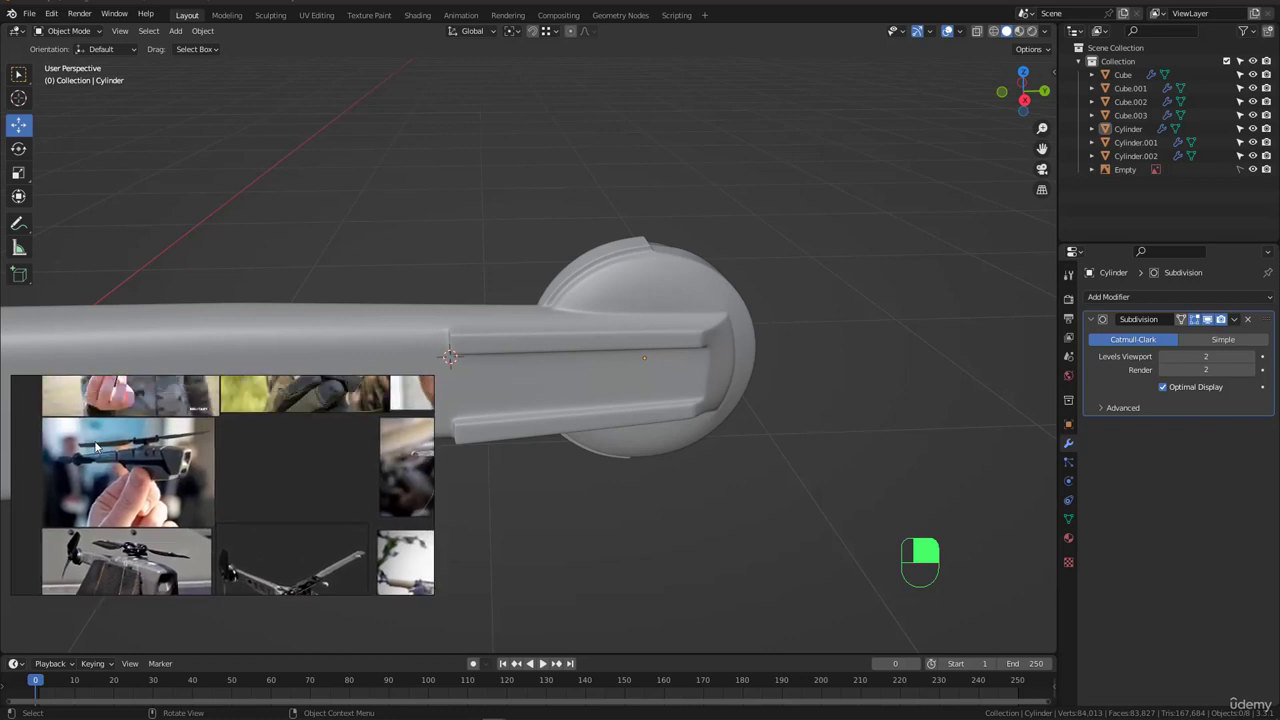
{"action": "scroll", "coordinate": [91, 457], "scroll_direction": "down", "scroll_amount": 5}
{"action": "middle_click_drag", "start_coordinate": [174, 437], "coordinate": [153, 473]}
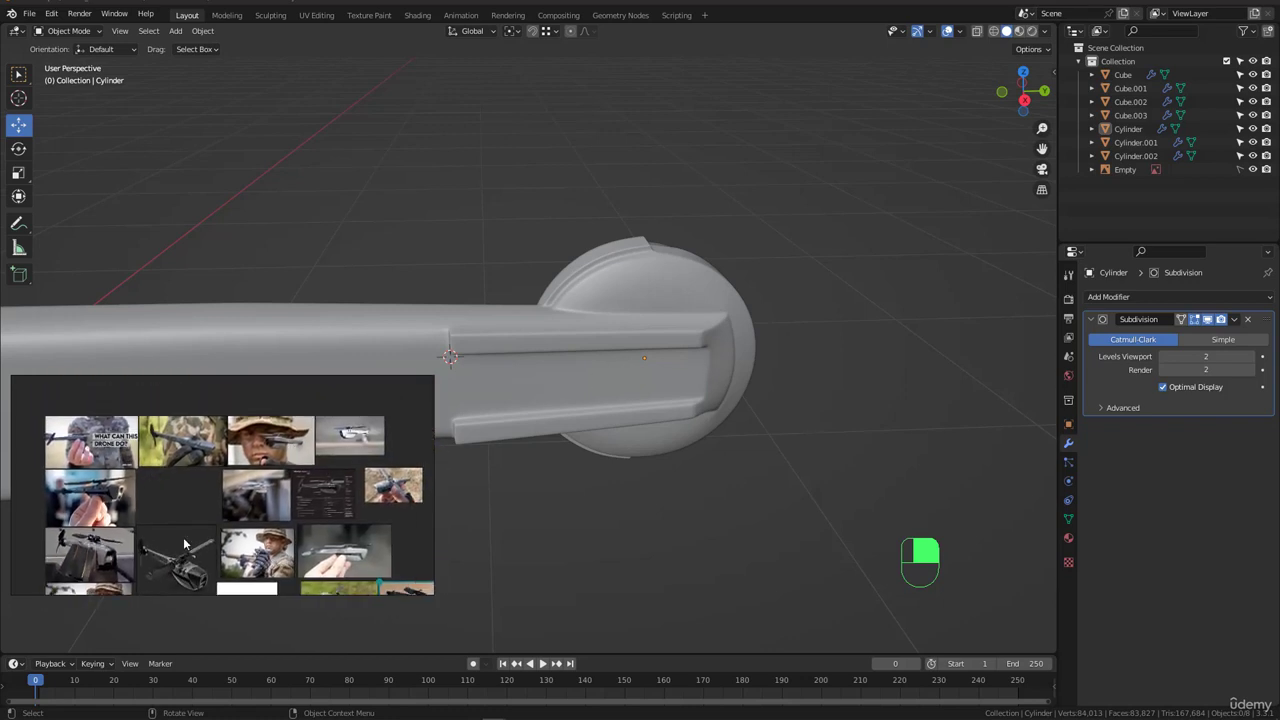
{"action": "middle_click_drag", "start_coordinate": [184, 544], "coordinate": [208, 512]}
{"action": "middle_click_drag", "start_coordinate": [202, 434], "coordinate": [166, 463]}
{"action": "scroll", "coordinate": [334, 450], "scroll_direction": "up", "scroll_amount": 5}
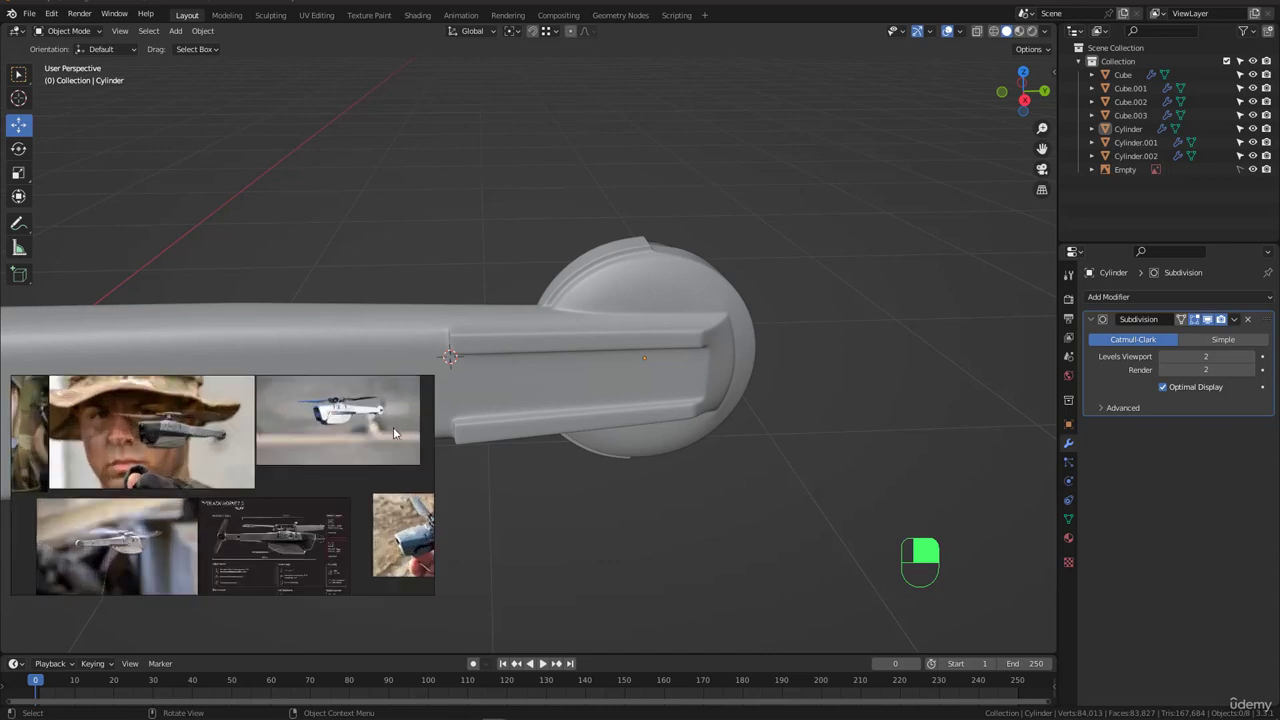
{"action": "middle_click_drag", "start_coordinate": [393, 432], "coordinate": [343, 452]}
{"action": "scroll", "coordinate": [335, 460], "scroll_direction": "up", "scroll_amount": 5}
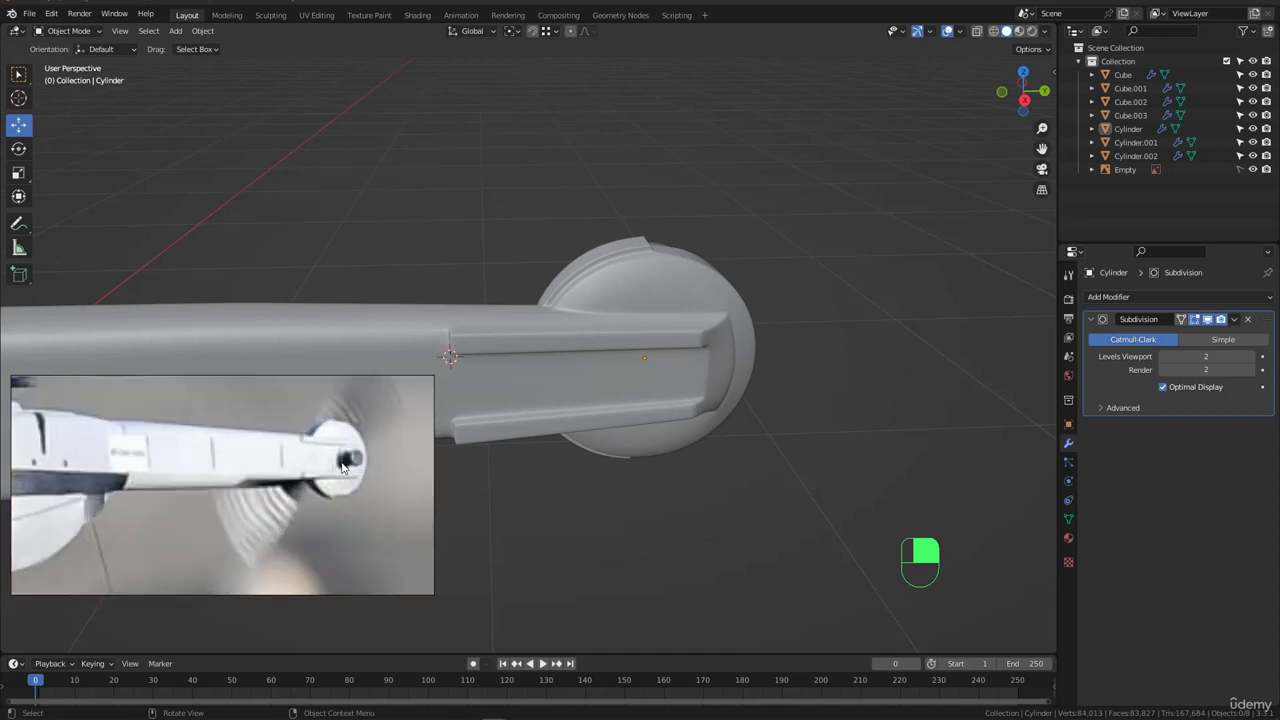
- Examine the remaining reference photos for the hub on the back of the round end and compare it with the modelled arm
{"action": "scroll", "coordinate": [342, 468], "scroll_direction": "down", "scroll_amount": 5}
{"action": "middle_click_drag", "start_coordinate": [305, 526], "coordinate": [242, 465]}
{"action": "scroll", "coordinate": [242, 465], "scroll_direction": "down", "scroll_amount": 2}
{"action": "middle_click_drag", "start_coordinate": [346, 555], "coordinate": [315, 393]}
{"action": "scroll", "coordinate": [343, 474], "scroll_direction": "up", "scroll_amount": 3}
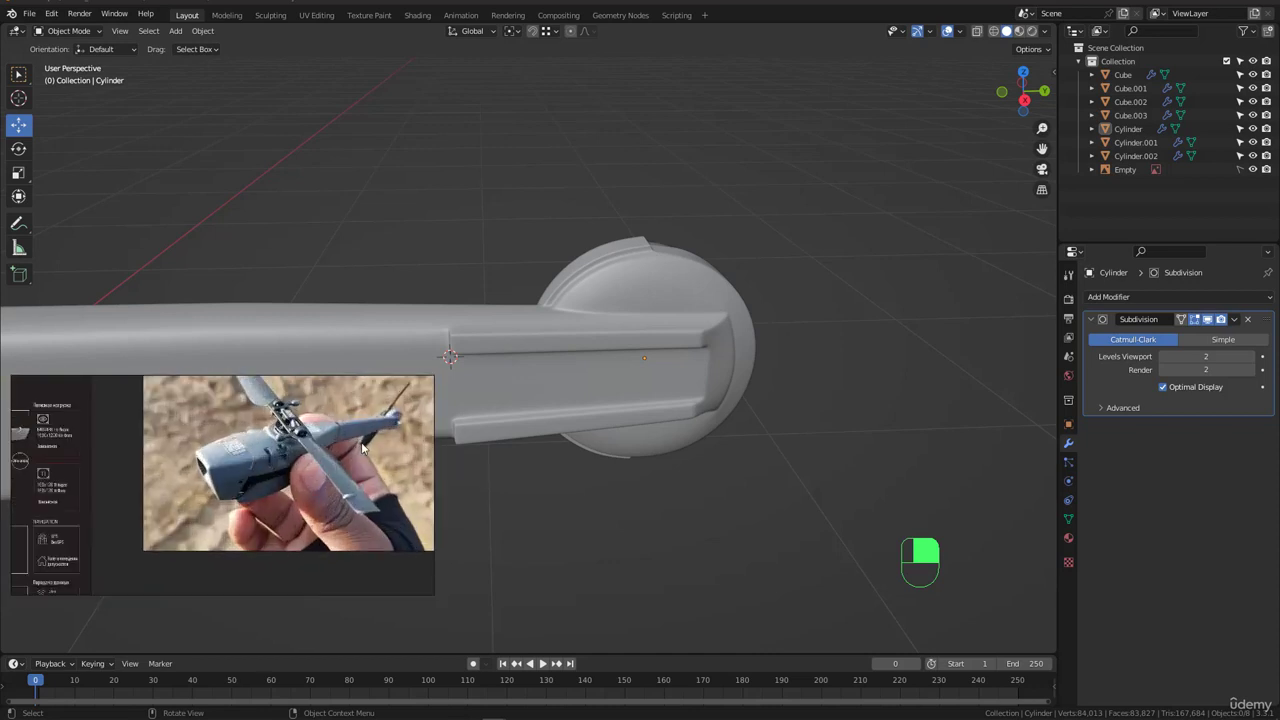
{"action": "scroll", "coordinate": [389, 430], "scroll_direction": "up", "scroll_amount": 3}
{"action": "scroll", "coordinate": [394, 423], "scroll_direction": "down", "scroll_amount": 7}
{"action": "middle_click_drag", "start_coordinate": [167, 472], "coordinate": [213, 428]}
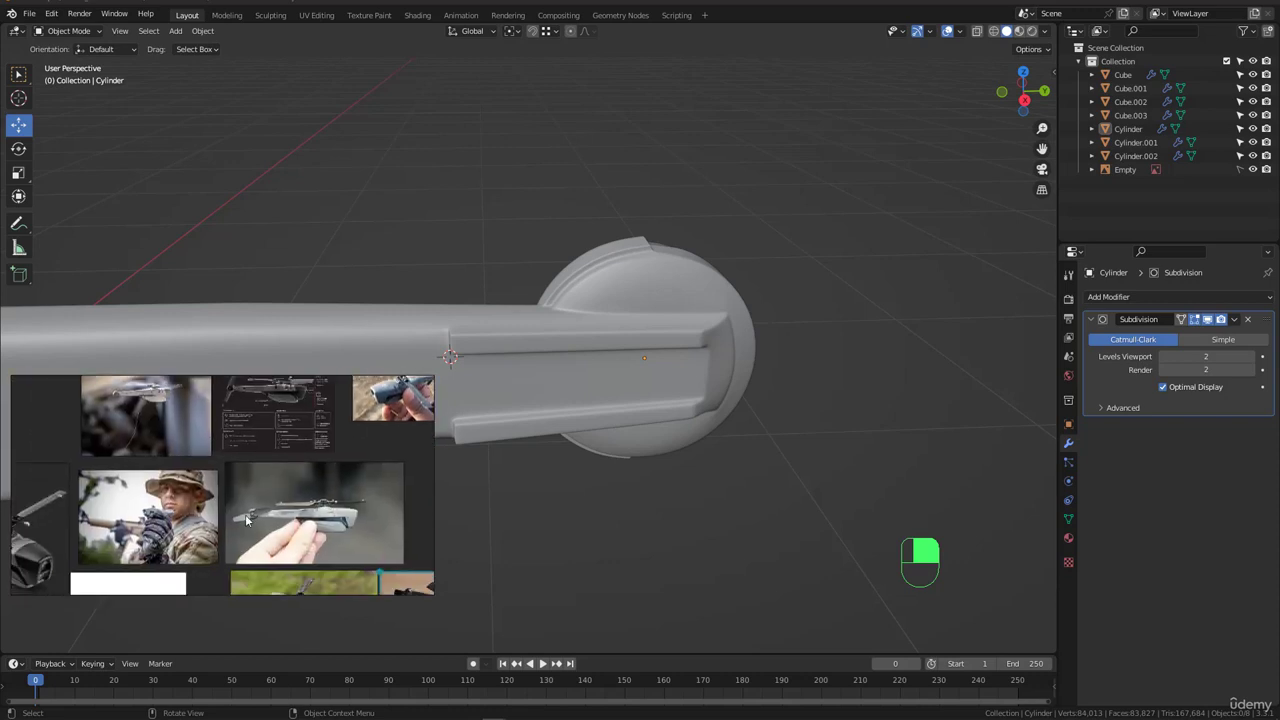
{"action": "scroll", "coordinate": [250, 521], "scroll_direction": "up", "scroll_amount": 3}
{"action": "scroll", "coordinate": [256, 522], "scroll_direction": "down", "scroll_amount": 3}
{"action": "middle_click_drag", "start_coordinate": [165, 513], "coordinate": [244, 484]}
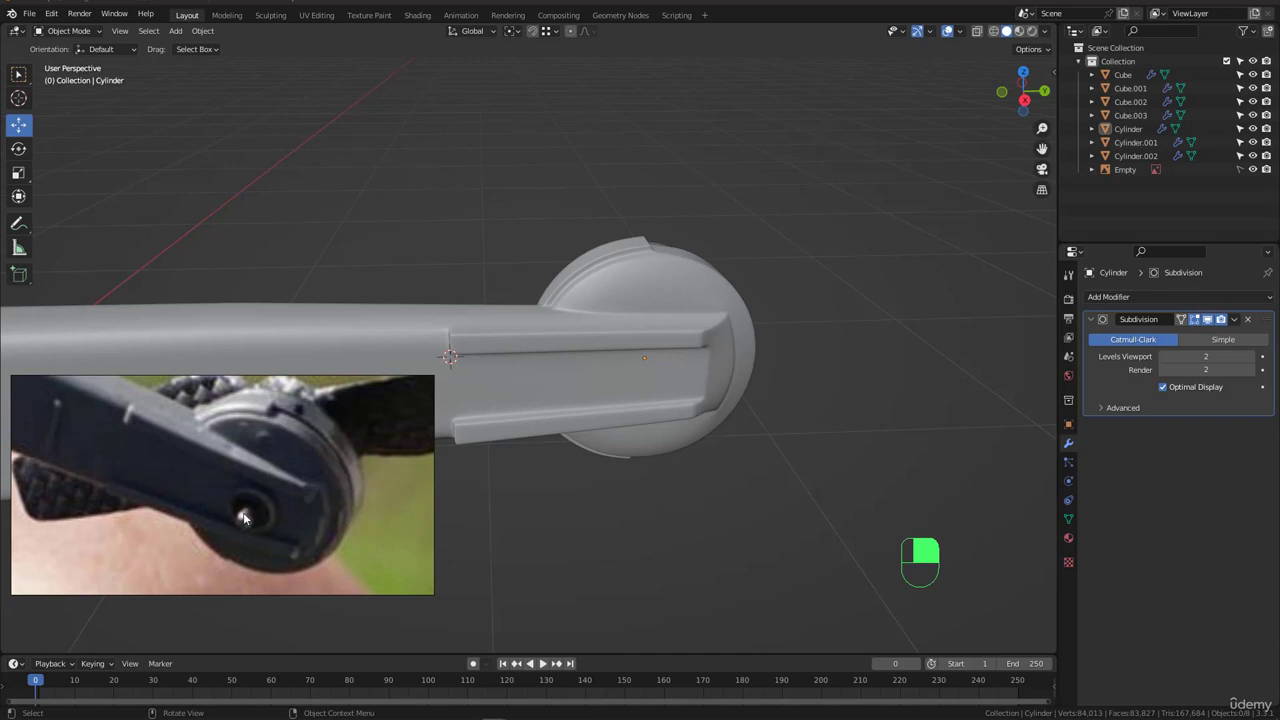
{"action": "middle_click_drag", "start_coordinate": [674, 360], "coordinate": [652, 367]}
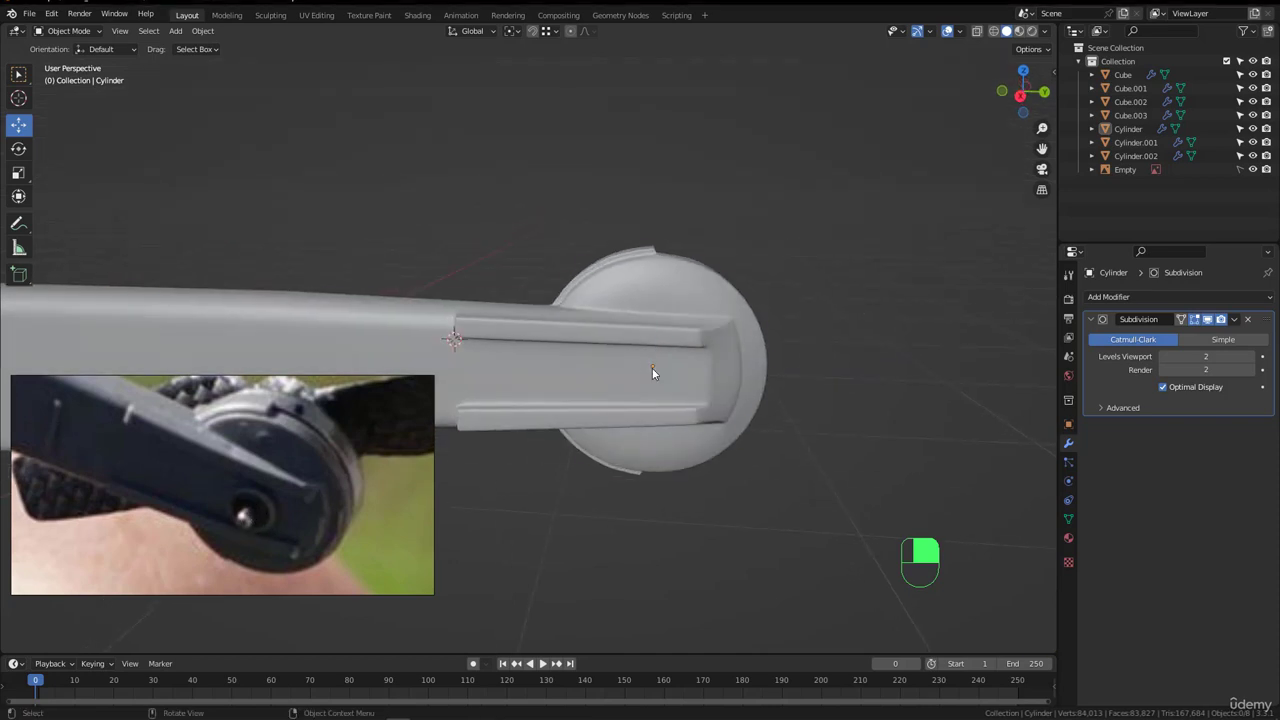
- Select the four central faces between the raised lips on the arm's round end in Edit Mode, with viewport subdivision switched off
{"action": "left_click", "coordinate": [652, 367]}
{"action": "key", "text": "Tab"}
{"action": "scroll", "coordinate": [652, 367], "scroll_direction": "up", "scroll_amount": 5}
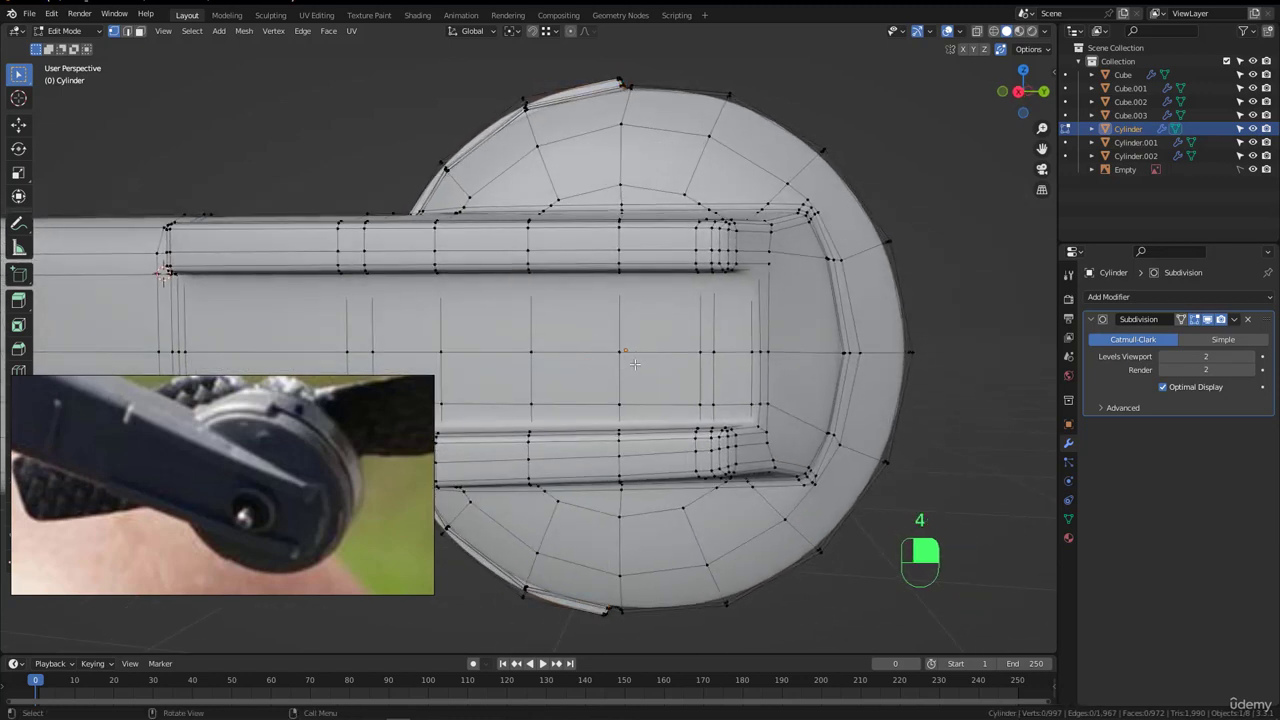
{"action": "left_click", "coordinate": [578, 323]}
{"action": "left_click", "coordinate": [576, 379], "text": "shift"}
{"action": "left_click", "coordinate": [660, 323], "text": "shift"}
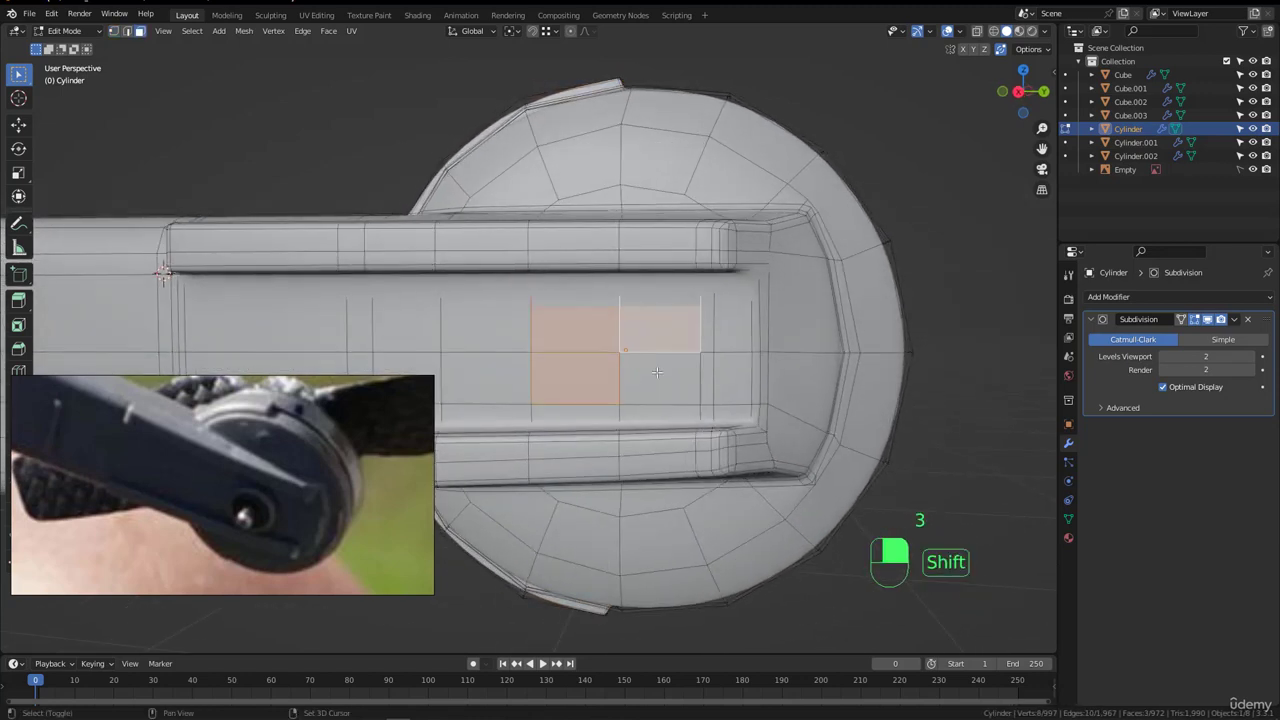
{"action": "left_click", "coordinate": [660, 379], "text": "shift"}
{"action": "middle_click_drag", "start_coordinate": [660, 379], "coordinate": [702, 340]}
{"action": "left_click", "coordinate": [1208, 321]}
{"action": "scroll", "coordinate": [661, 340], "scroll_direction": "down", "scroll_amount": 1}
{"action": "scroll", "coordinate": [836, 284], "scroll_direction": "up", "scroll_amount": 3}
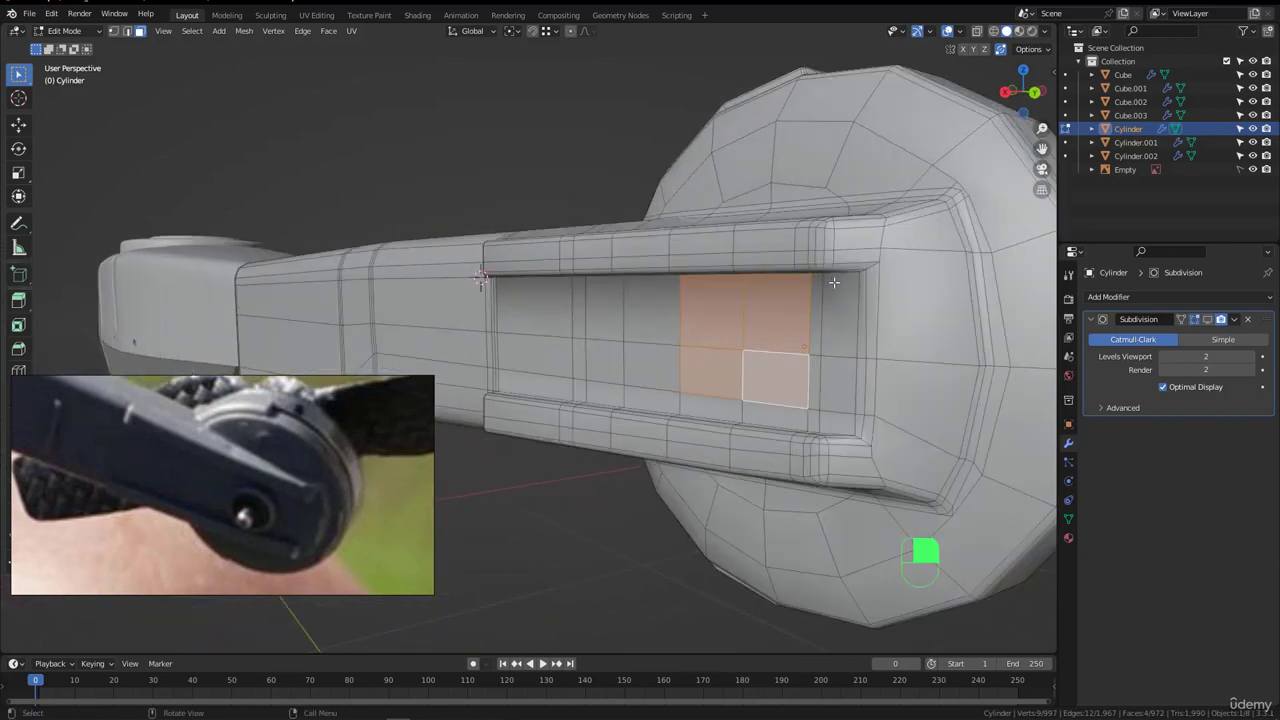
- Inset the four selected faces slightly and reshape the inner patch into a circle with the Circle tool
{"action": "middle_click_drag", "start_coordinate": [836, 284], "coordinate": [791, 352]}
{"action": "key", "text": "i"}
{"action": "left_click", "coordinate": [802, 355]}
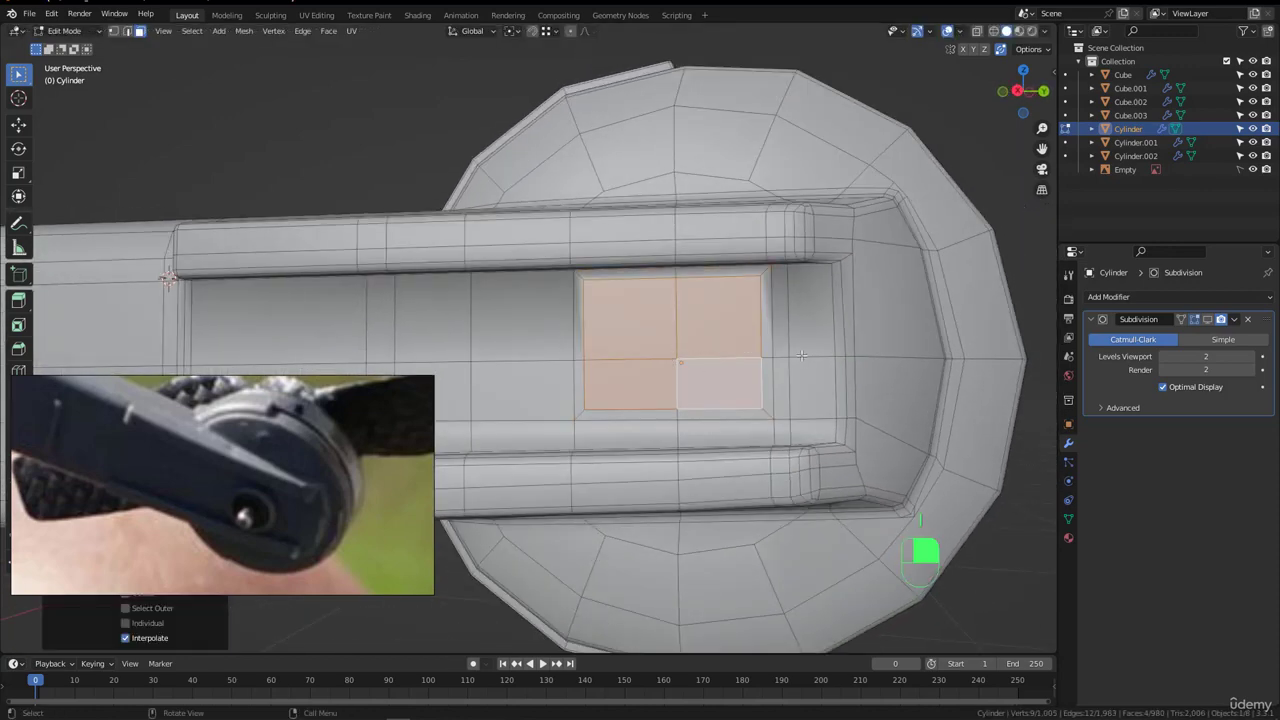
{"action": "right_click", "coordinate": [746, 318]}
{"action": "mouse_move", "coordinate": [760, 319]}
{"action": "left_click", "coordinate": [805, 333]}
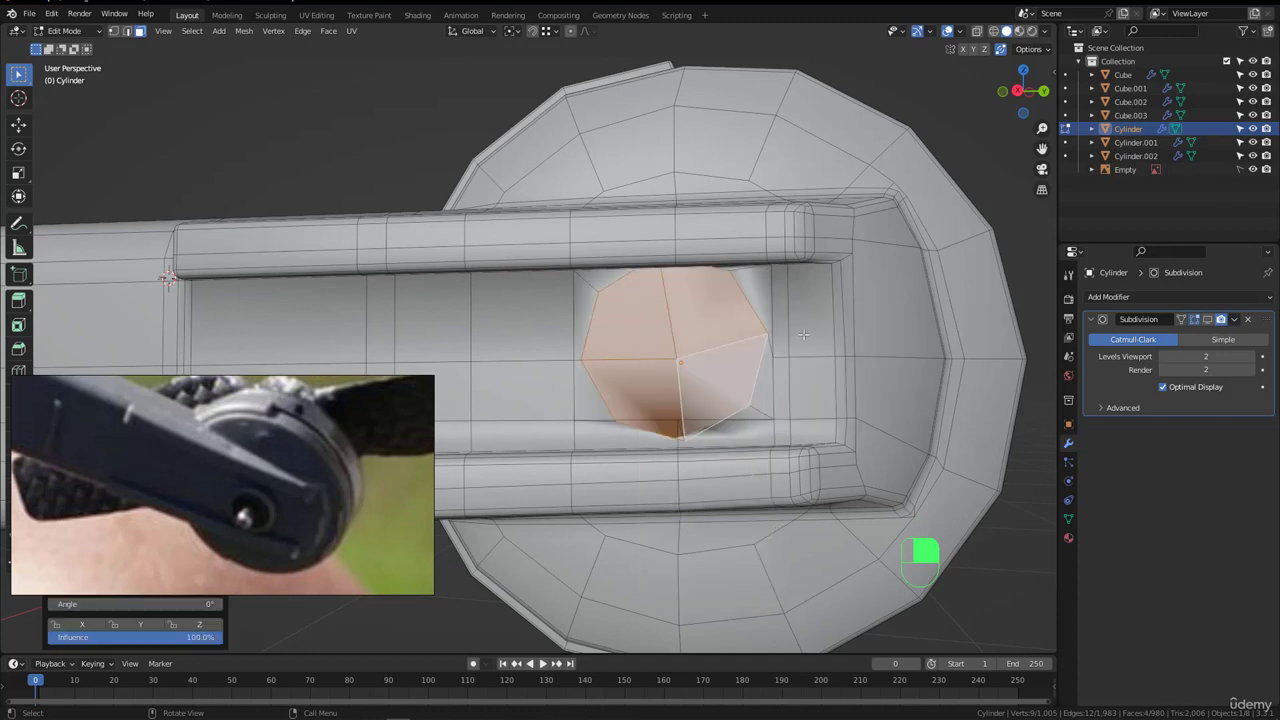
- Scale the circular patch to about 0.7 and rotate it in the right view until its cross edges align with the surrounding mesh
{"action": "key", "text": "s"}
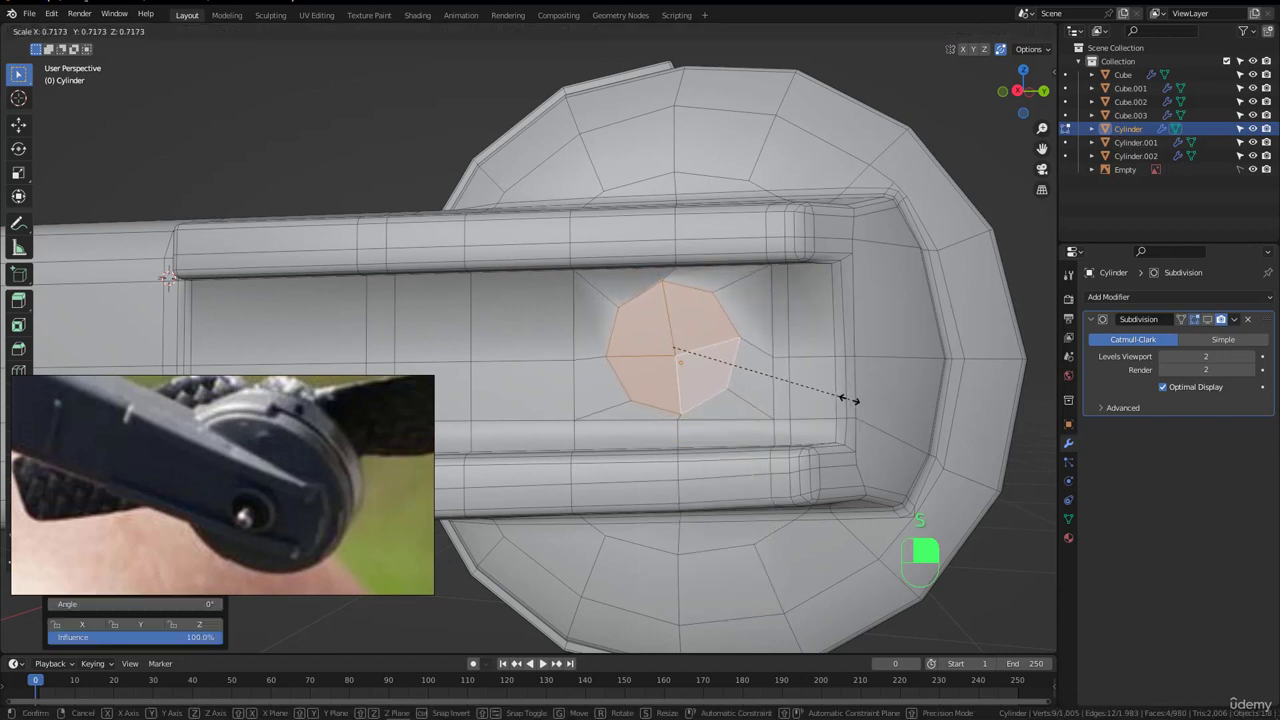
{"action": "left_click", "coordinate": [843, 400]}
{"action": "key", "text": "KP_3"}
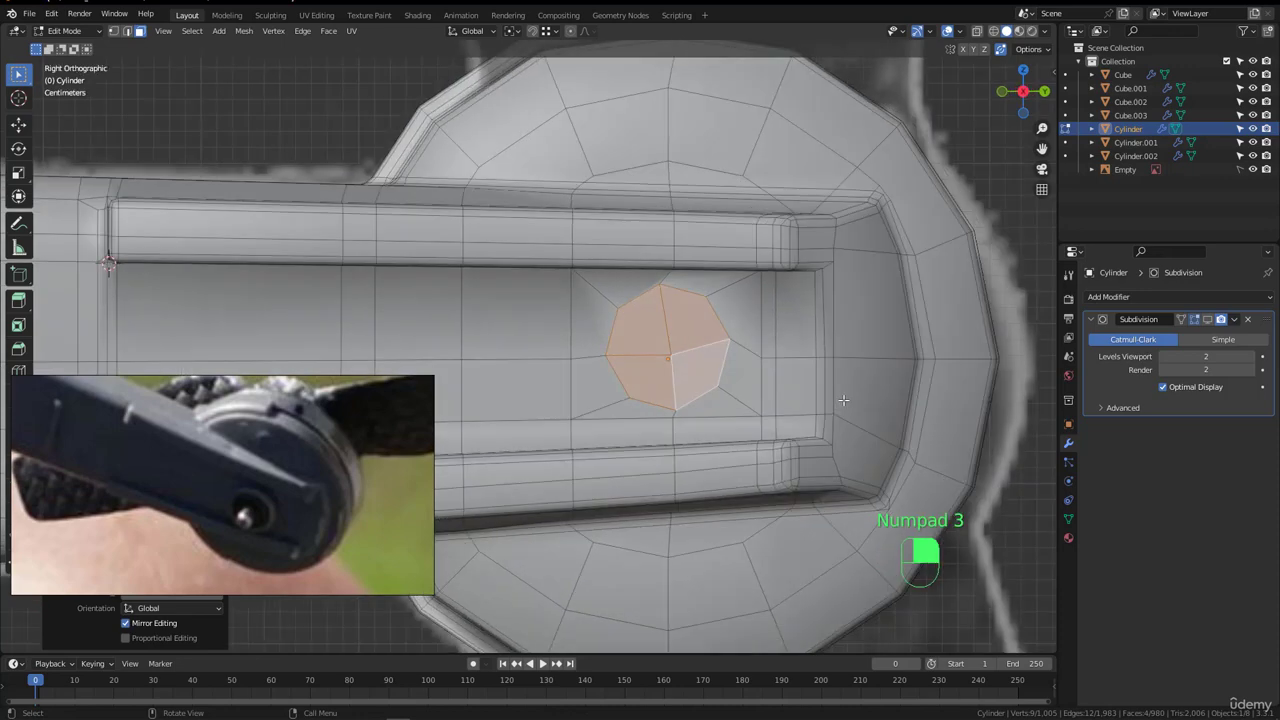
{"action": "scroll", "coordinate": [750, 354], "scroll_direction": "up", "scroll_amount": 2}
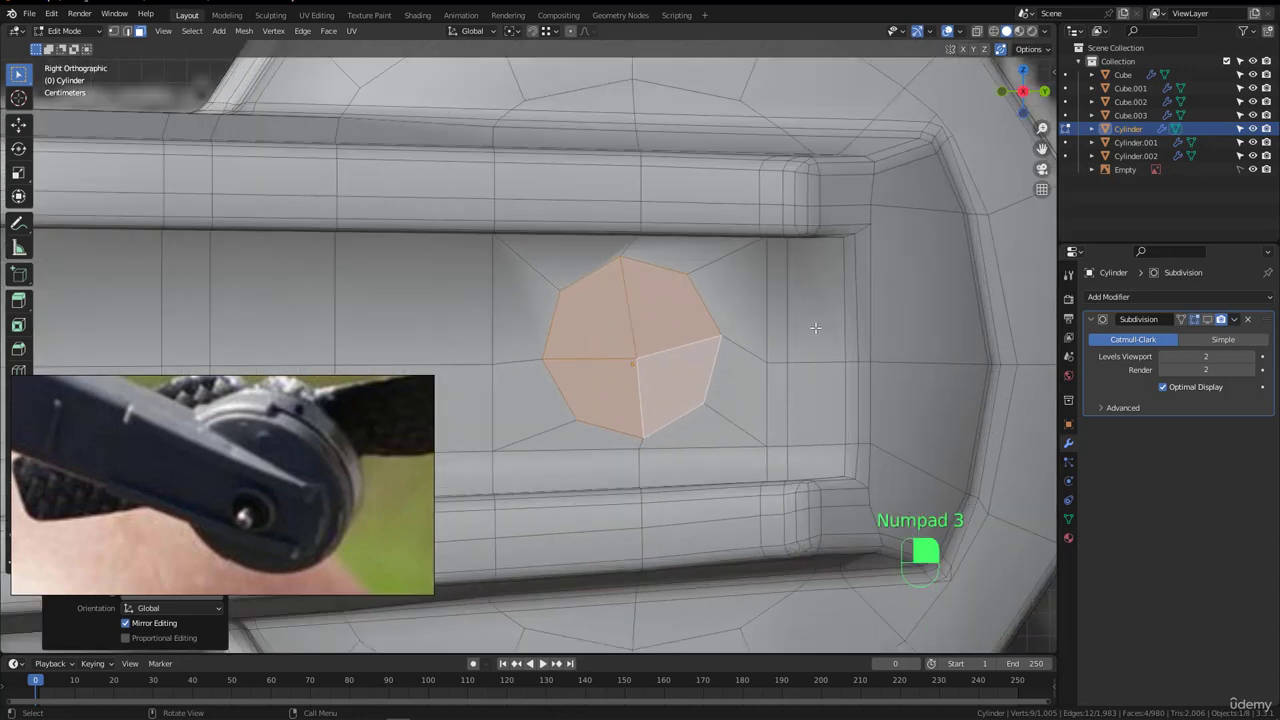
{"action": "key", "text": "r"}
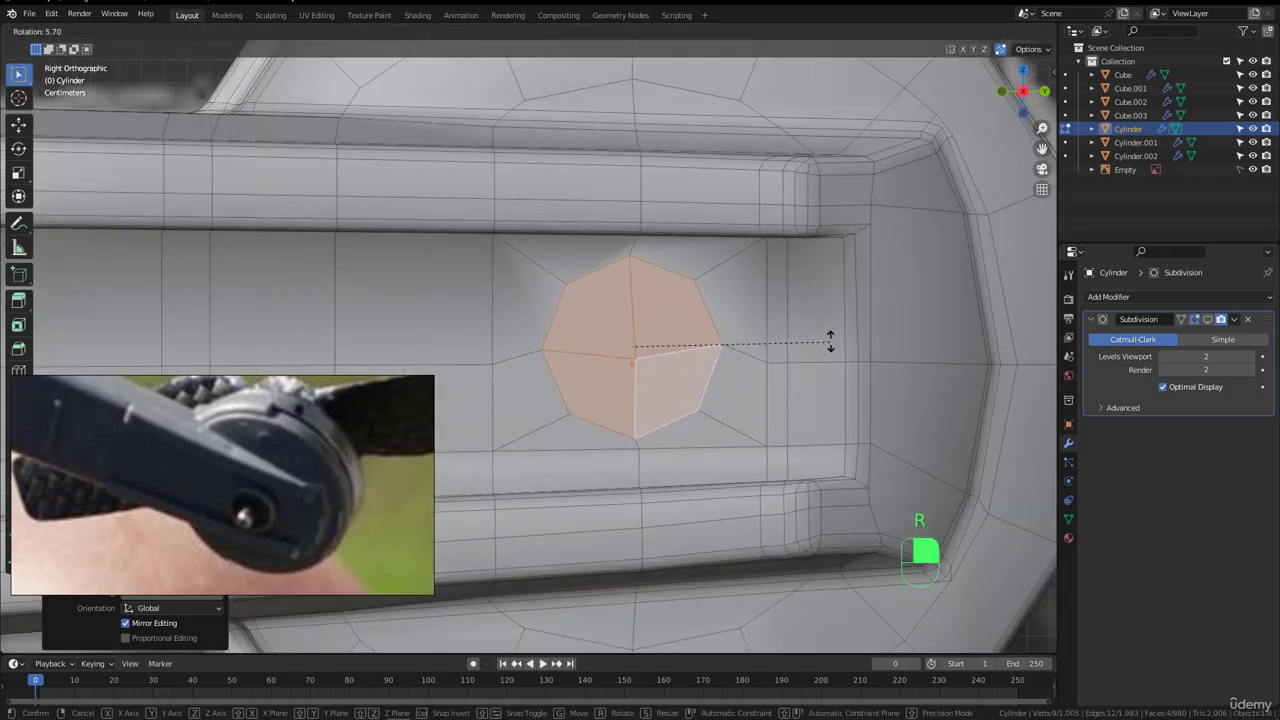
{"action": "left_click", "coordinate": [830, 354]}
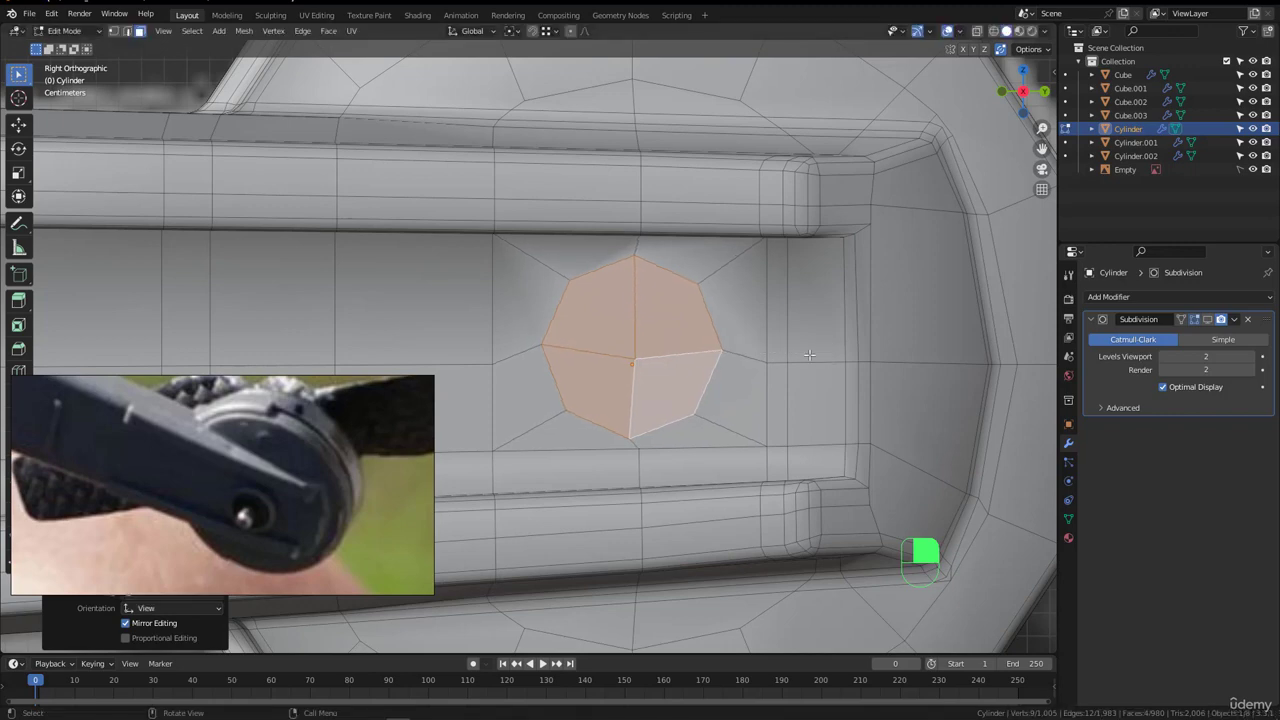
{"action": "scroll", "coordinate": [564, 354], "scroll_direction": "down", "scroll_amount": 3}
{"action": "scroll", "coordinate": [620, 350], "scroll_direction": "up", "scroll_amount": 4}
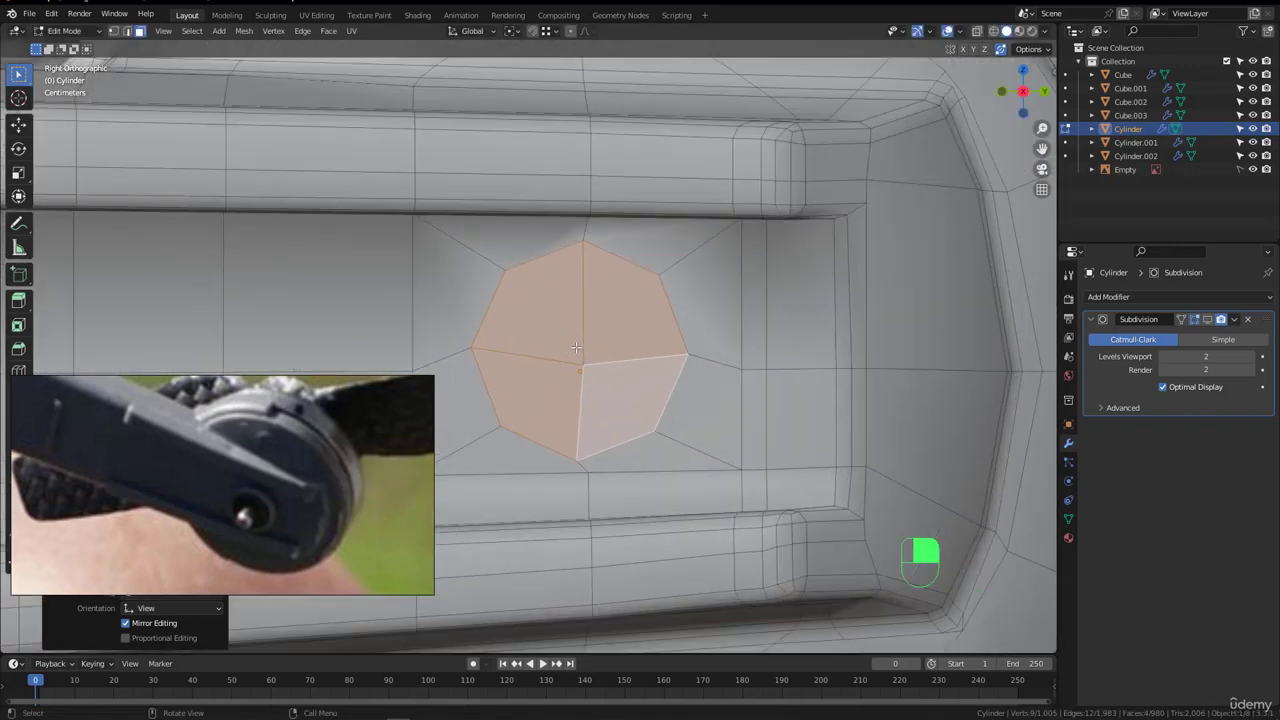
{"action": "key", "text": "r"}
{"action": "left_click", "coordinate": [785, 352]}
- Extrude the circular faces outward from the recessed surface to form a short cylindrical hub
{"action": "middle_click_drag", "start_coordinate": [582, 312], "coordinate": [652, 340]}
{"action": "key", "text": "e"}
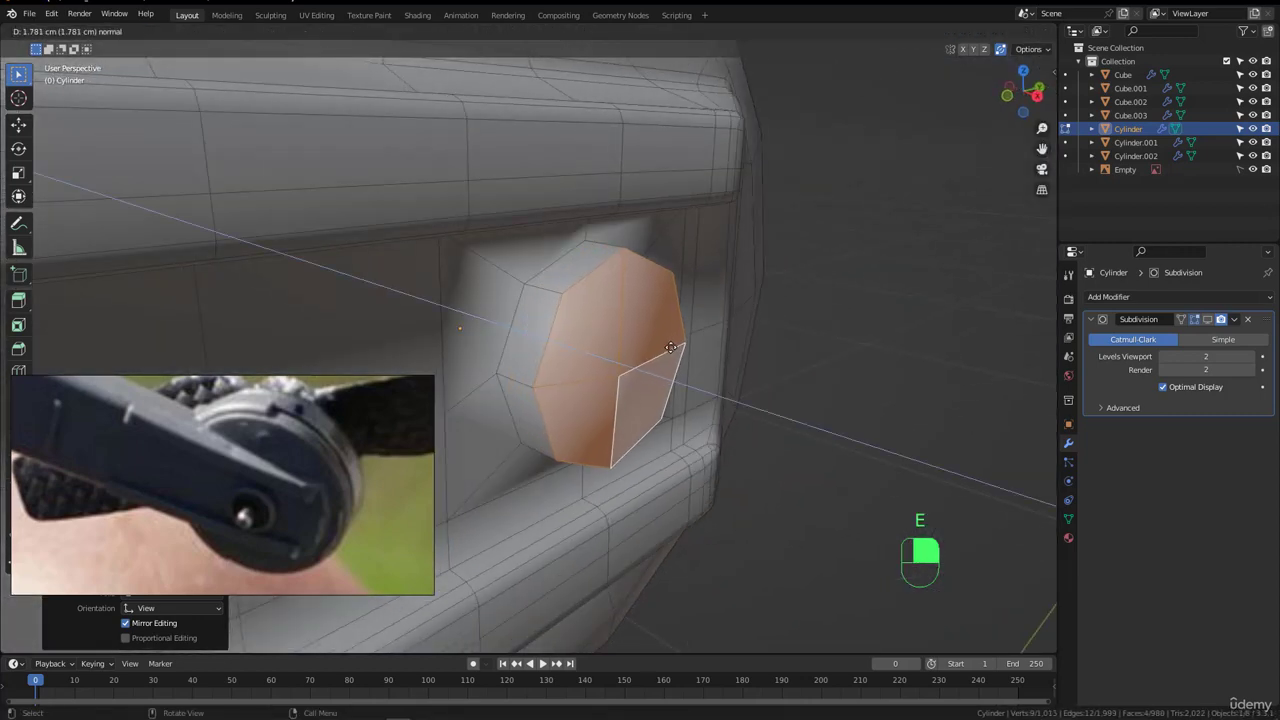
{"action": "left_click", "coordinate": [688, 354]}
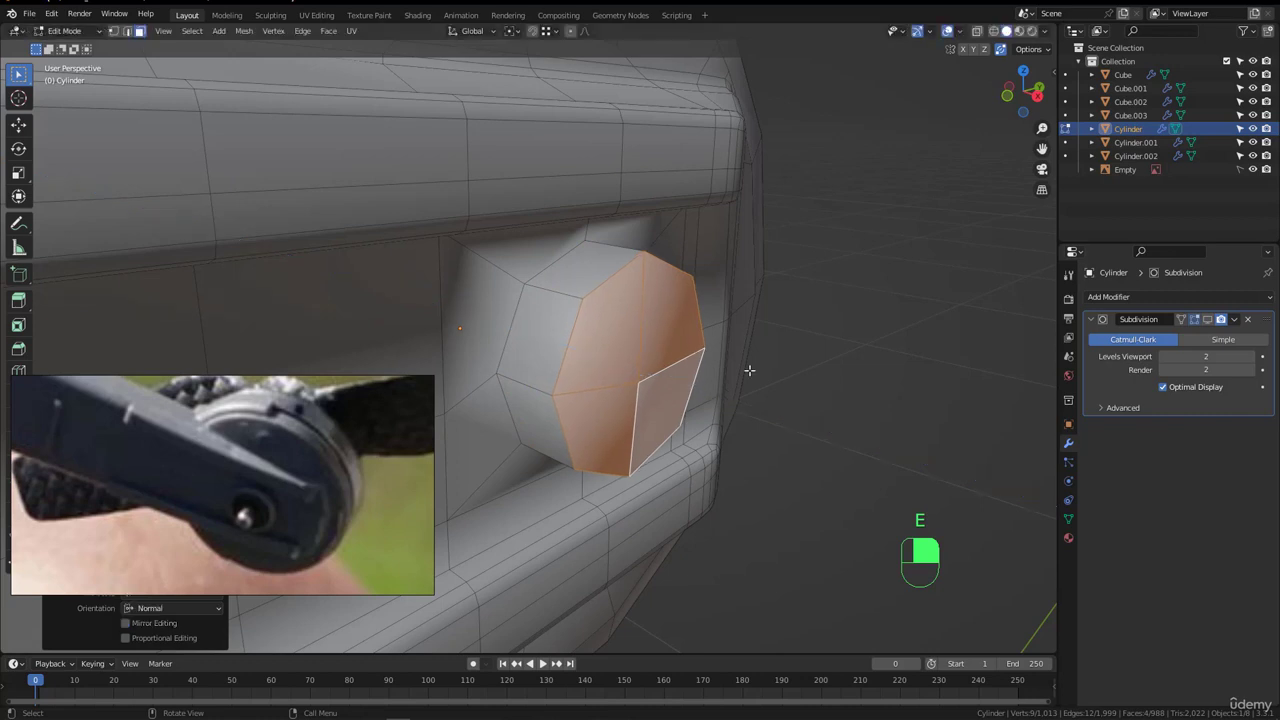
- Inset the hub's end faces by about 0.5 cm and extrude them inward to hollow out the hub
{"action": "key", "text": "i"}
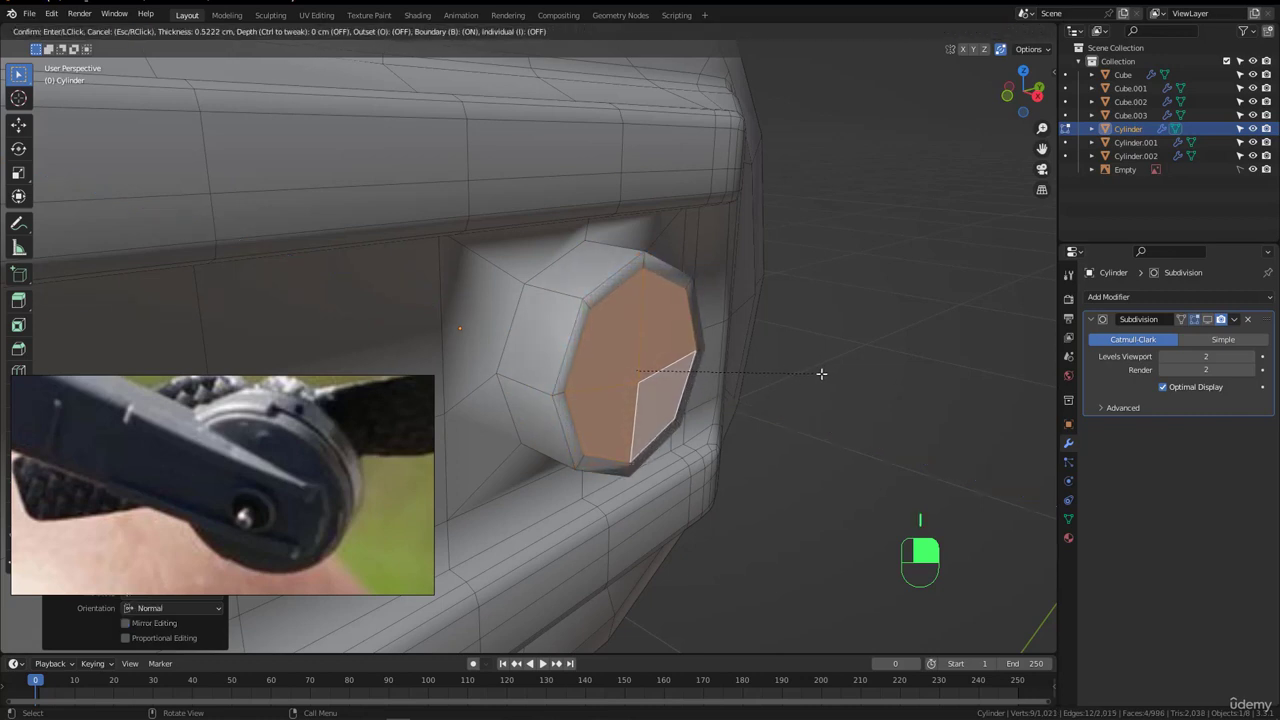
{"action": "left_click", "coordinate": [816, 371]}
{"action": "key", "text": "e"}
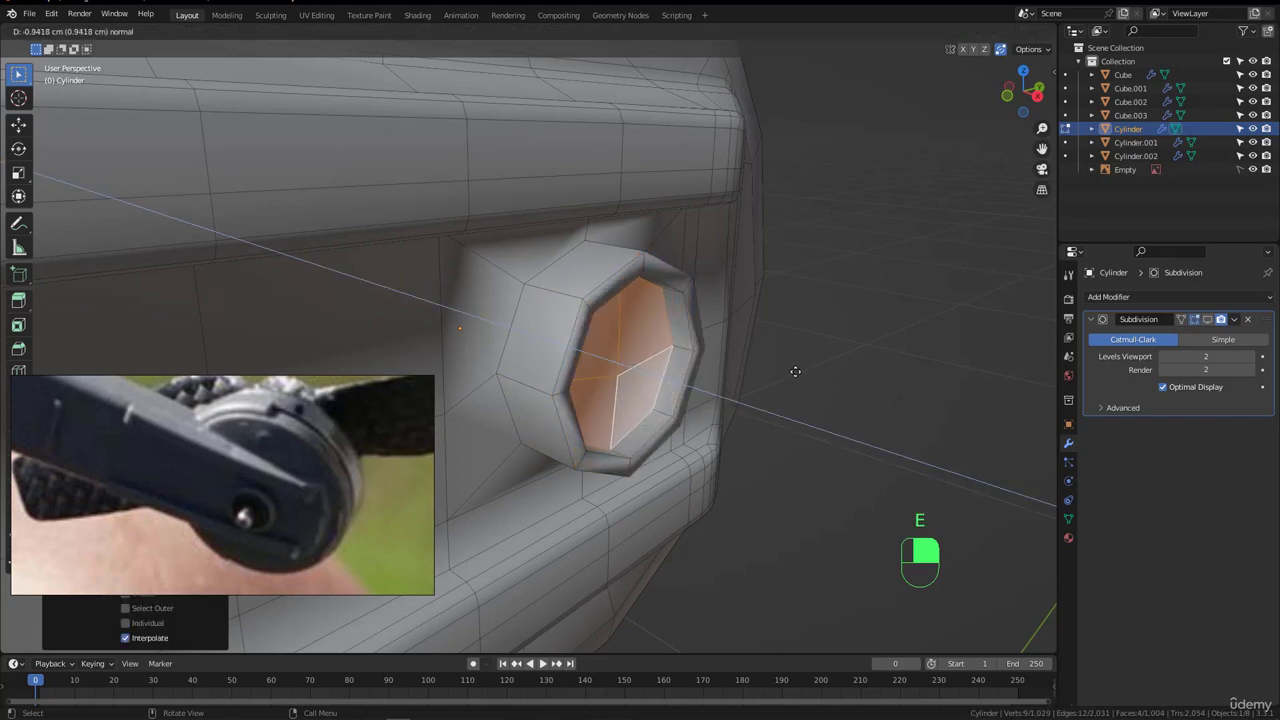
{"action": "left_click", "coordinate": [730, 354]}
- Bevel the edge loops at the hub's base and around its outer and inner rim by about 0.1 cm with 2 segments
{"action": "key", "text": "2"}
{"action": "left_click", "coordinate": [509, 405], "text": "alt"}
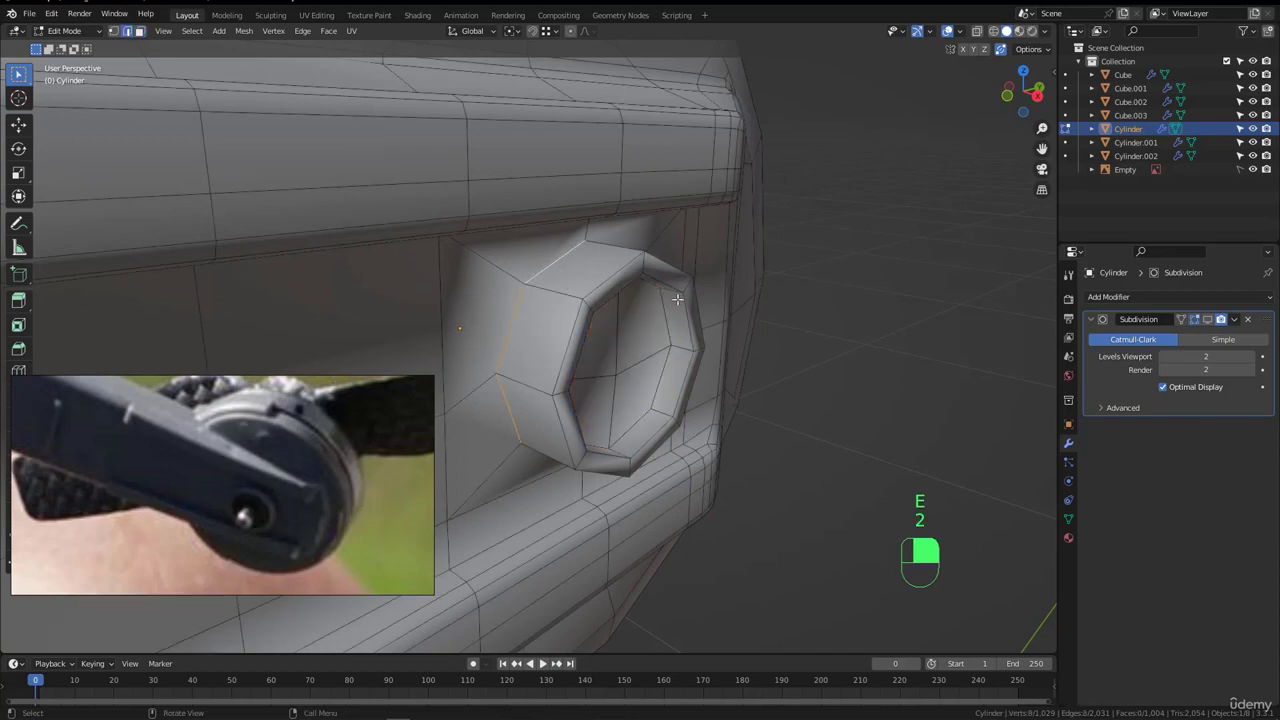
{"action": "middle_click_drag", "start_coordinate": [720, 330], "coordinate": [611, 275]}
{"action": "middle_click_drag", "start_coordinate": [693, 300], "coordinate": [806, 378]}
{"action": "key", "text": "ctrl+b"}
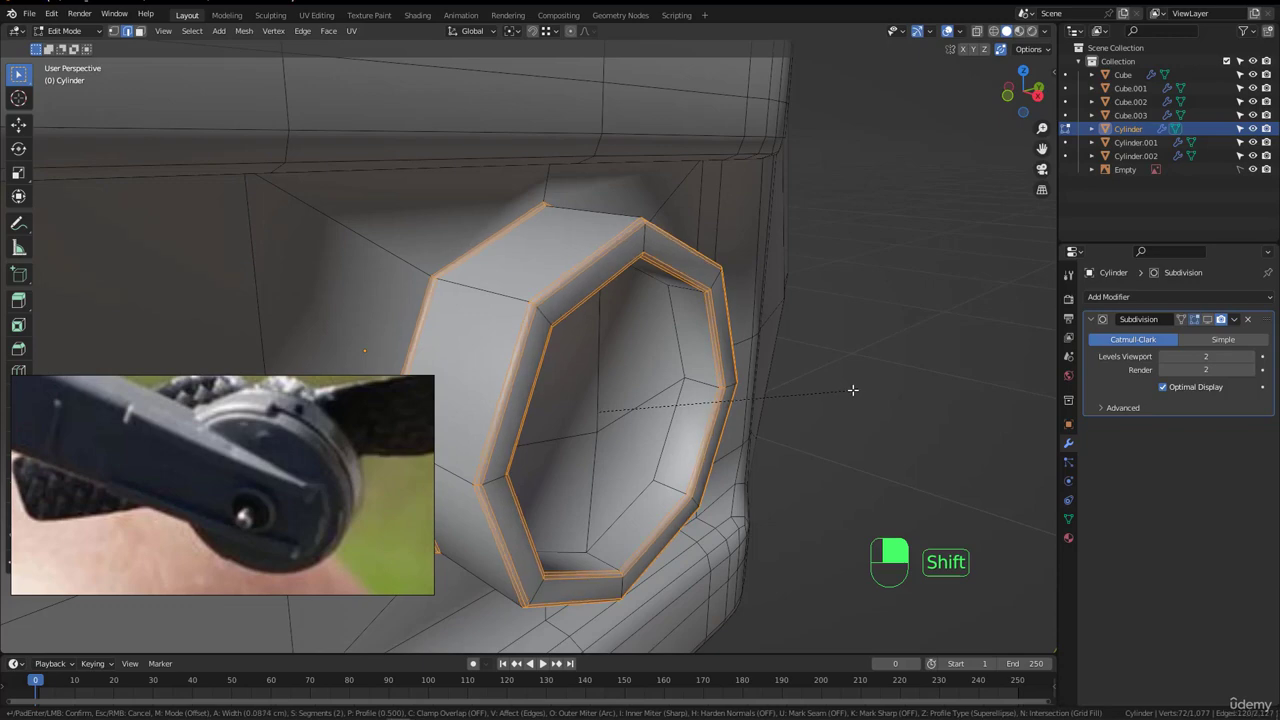
{"action": "left_click", "coordinate": [866, 386]}
- Try adding an edge loop on the surface around the hub's base and reshaping it into a circle
{"action": "scroll", "coordinate": [866, 386], "scroll_direction": "down", "scroll_amount": 4}
{"action": "middle_click_drag", "start_coordinate": [730, 330], "coordinate": [563, 277]}
{"action": "left_click", "coordinate": [564, 268]}
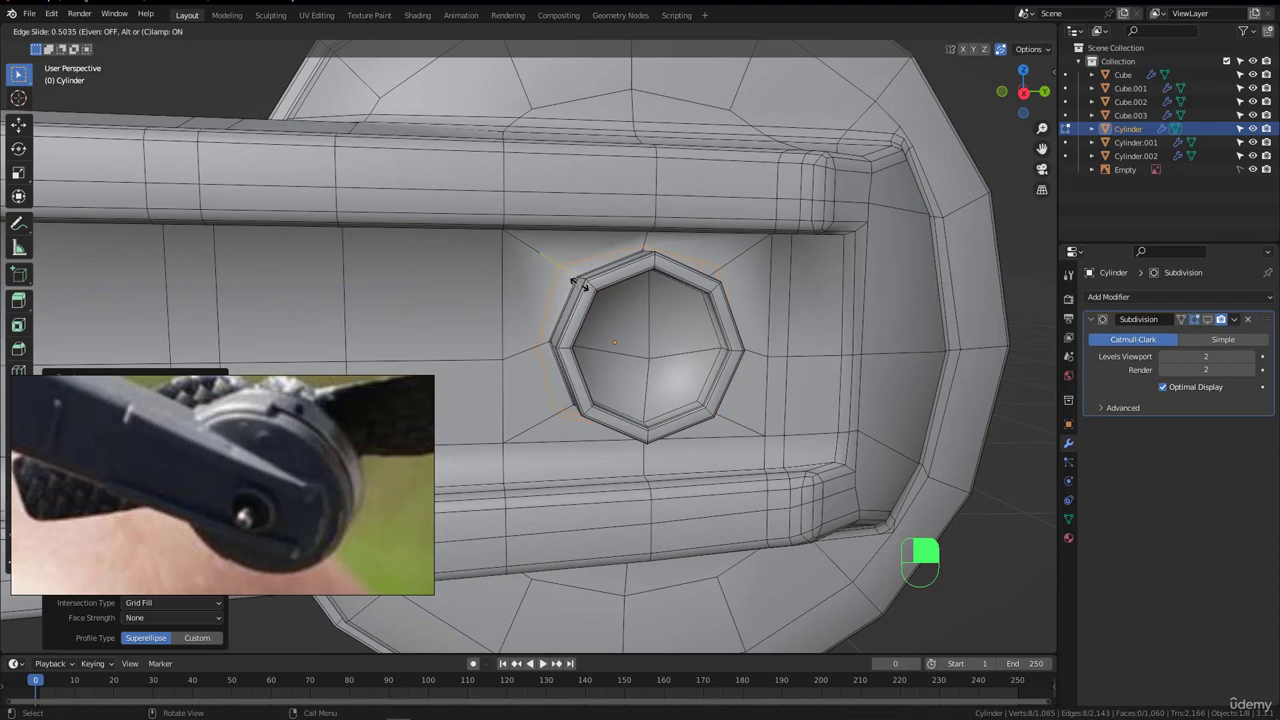
{"action": "left_click", "coordinate": [583, 287]}
{"action": "scroll", "coordinate": [580, 274], "scroll_direction": "up", "scroll_amount": 5}
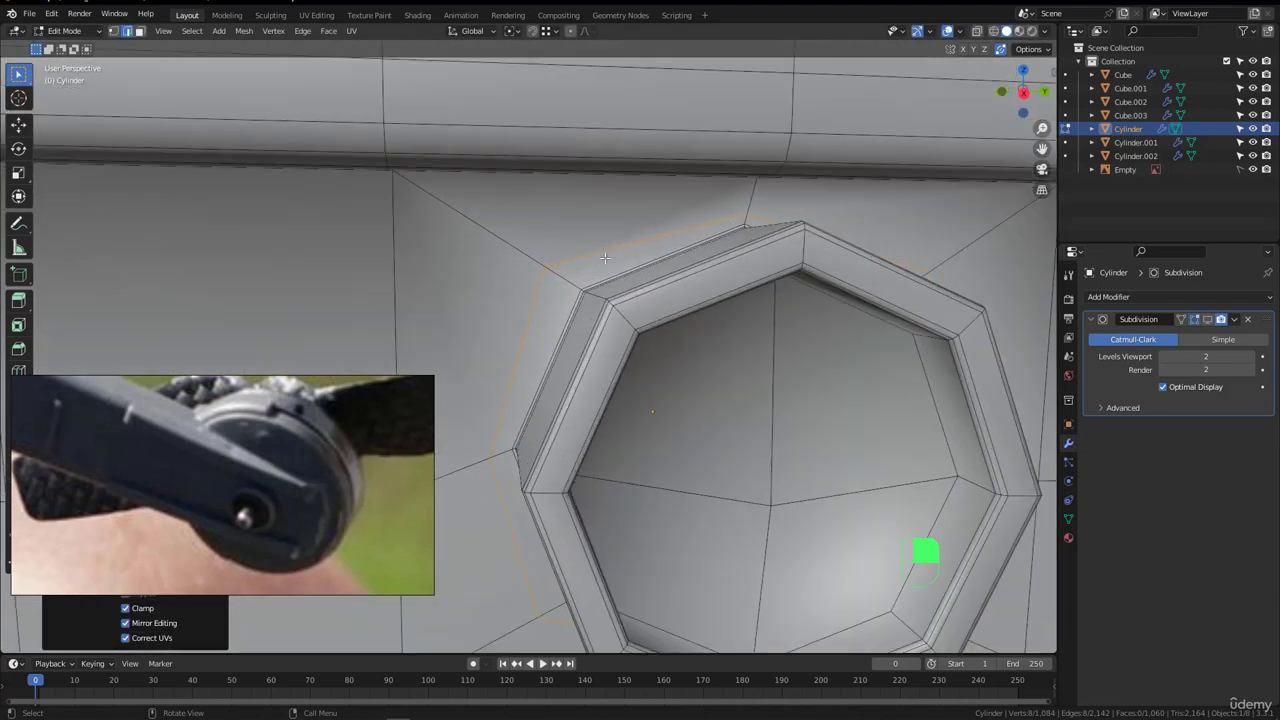
{"action": "right_click", "coordinate": [605, 258]}
{"action": "mouse_move", "coordinate": [622, 262]}
{"action": "left_click", "coordinate": [661, 272]}
{"action": "scroll", "coordinate": [655, 400], "scroll_direction": "down", "scroll_amount": 4}
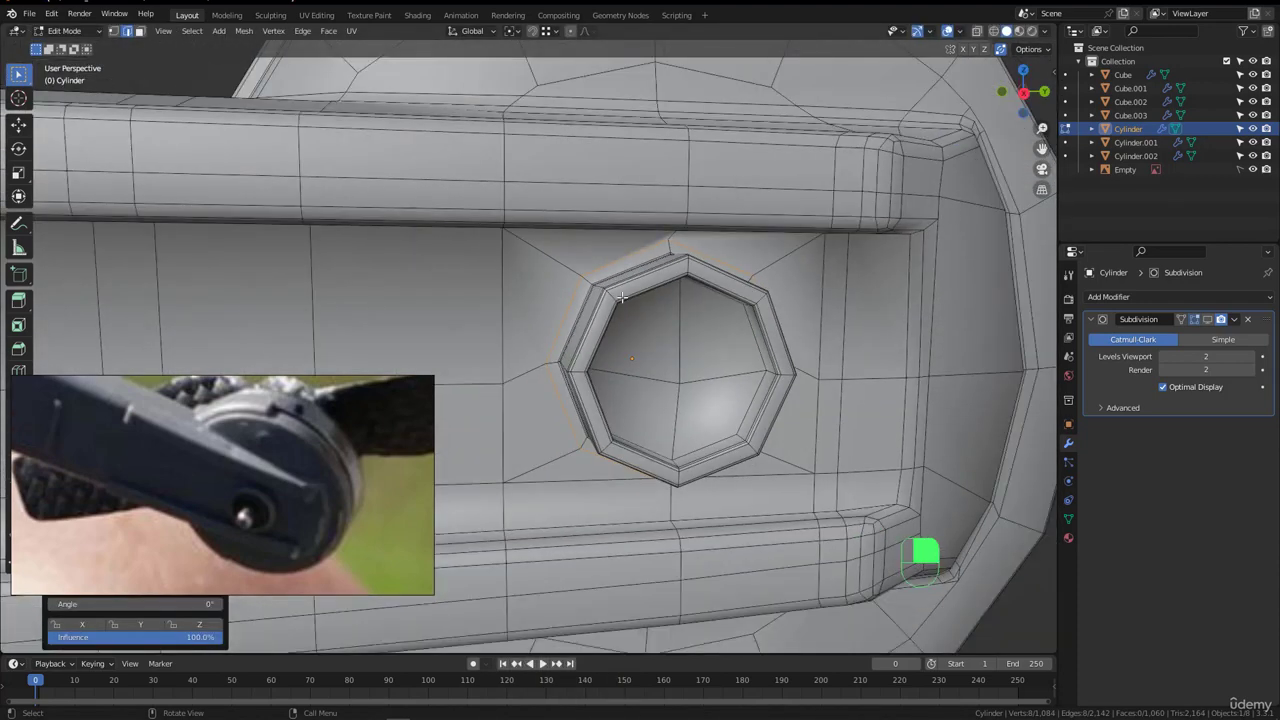
{"action": "middle_click_drag", "start_coordinate": [600, 300], "coordinate": [619, 272]}
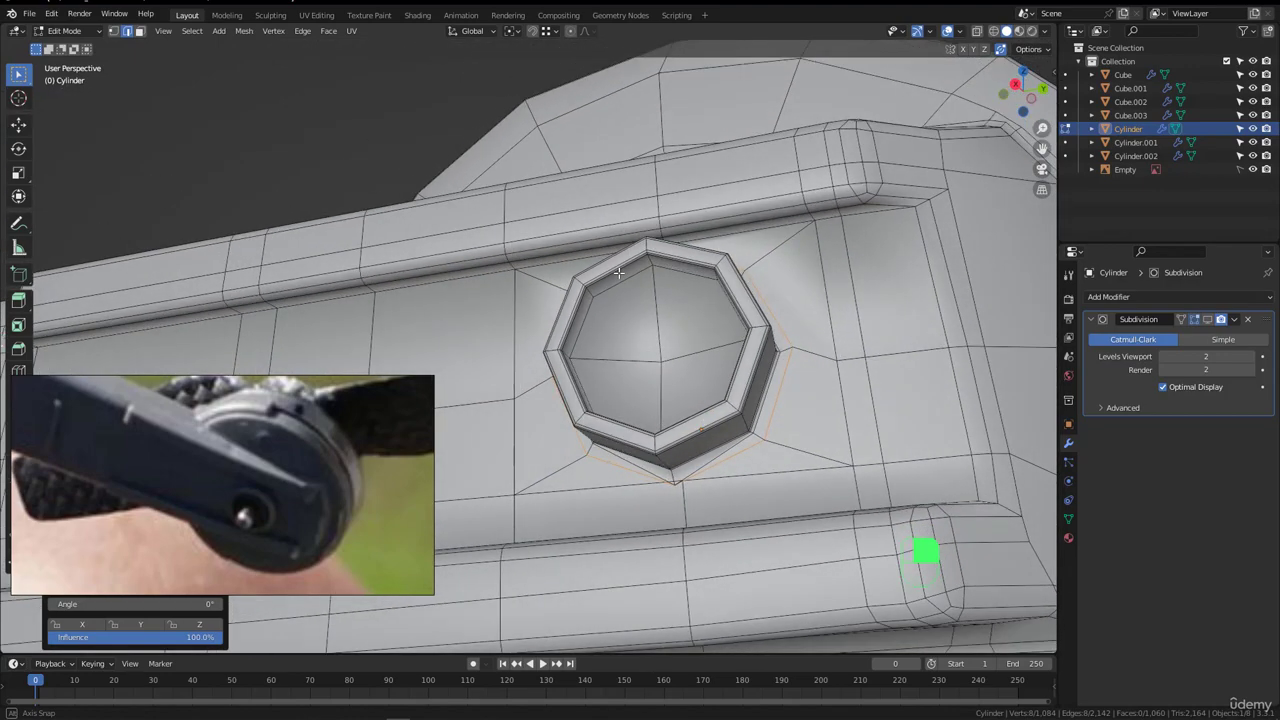
- Undo the circular reshaping and the loop cut around the hub's base
{"action": "middle_click_drag", "start_coordinate": [707, 306], "coordinate": [574, 421]}
{"action": "key", "text": "ctrl+z"}
{"action": "scroll", "coordinate": [664, 501], "scroll_direction": "up", "scroll_amount": 2}
{"action": "scroll", "coordinate": [666, 459], "scroll_direction": "up", "scroll_amount": 3}
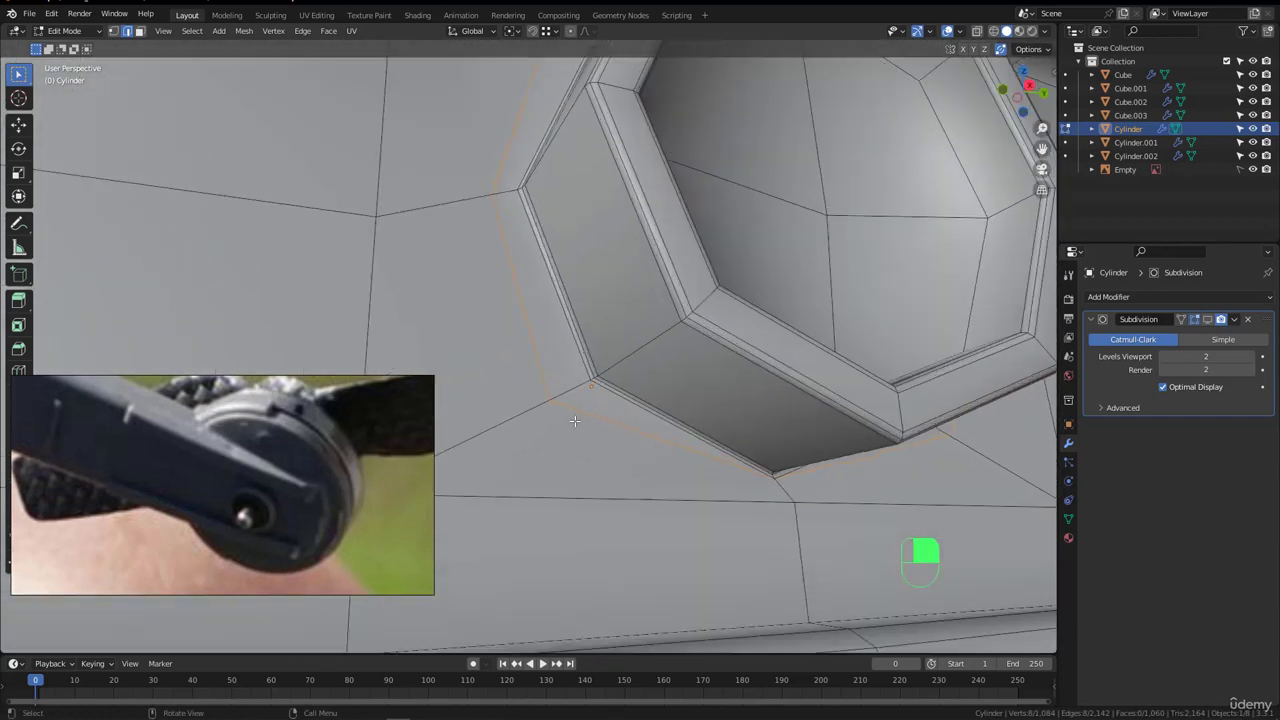
{"action": "key", "text": "ctrl+z"}
- Select the single vertex on the flat surface just below the hub in vertex mode
{"action": "middle_click_drag", "start_coordinate": [753, 482], "coordinate": [548, 430]}
{"action": "scroll", "coordinate": [808, 492], "scroll_direction": "up", "scroll_amount": 1}
{"action": "left_click", "coordinate": [808, 491]}
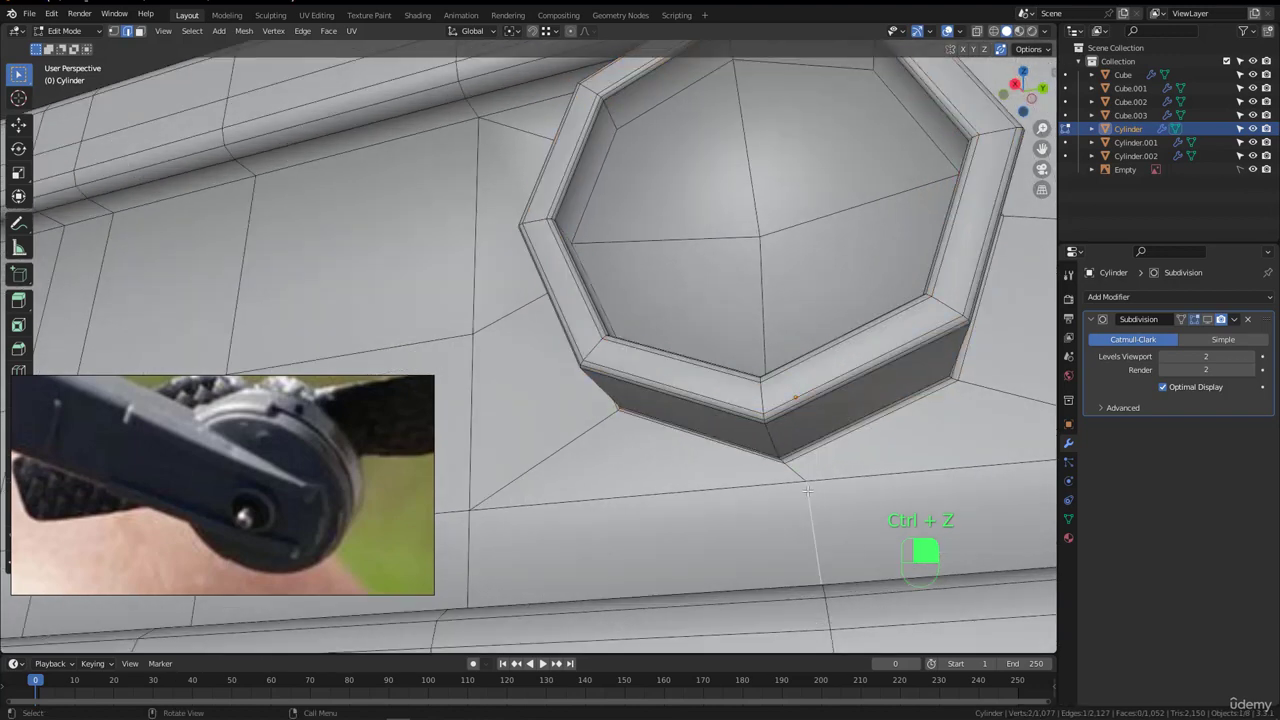
{"action": "scroll", "coordinate": [806, 492], "scroll_direction": "down", "scroll_amount": 2}
{"action": "key", "text": "1"}
{"action": "left_click", "coordinate": [806, 496]}
{"action": "middle_click_drag", "start_coordinate": [806, 496], "coordinate": [672, 391]}
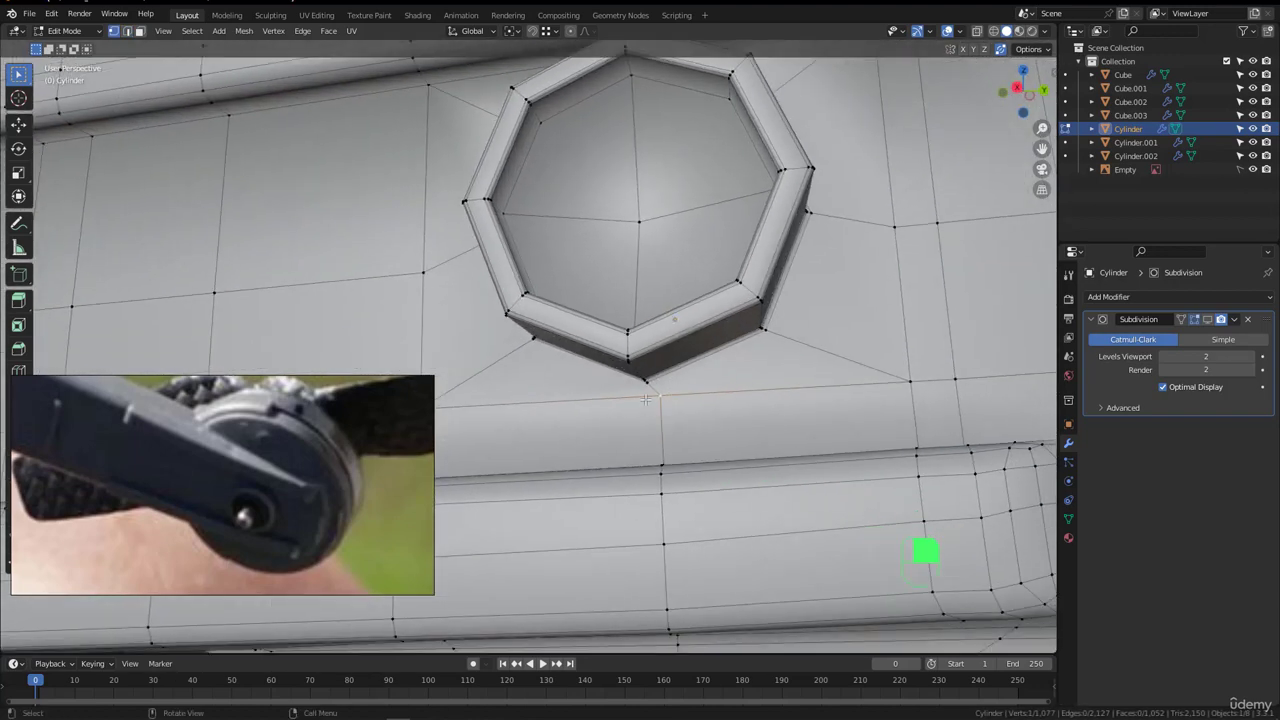
{"action": "scroll", "coordinate": [645, 399], "scroll_direction": "up", "scroll_amount": 3}
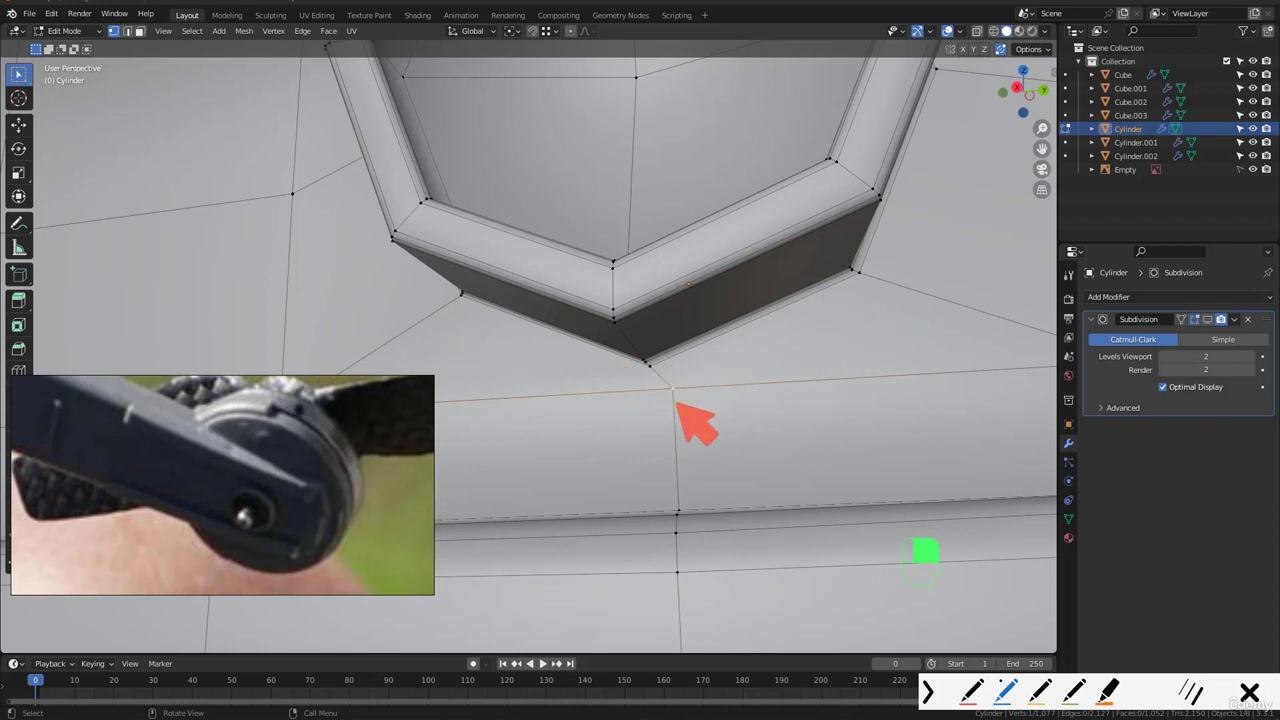
{"action": "key", "text": "Escape"}
{"action": "key", "text": "g"}
{"action": "key", "text": "z"}
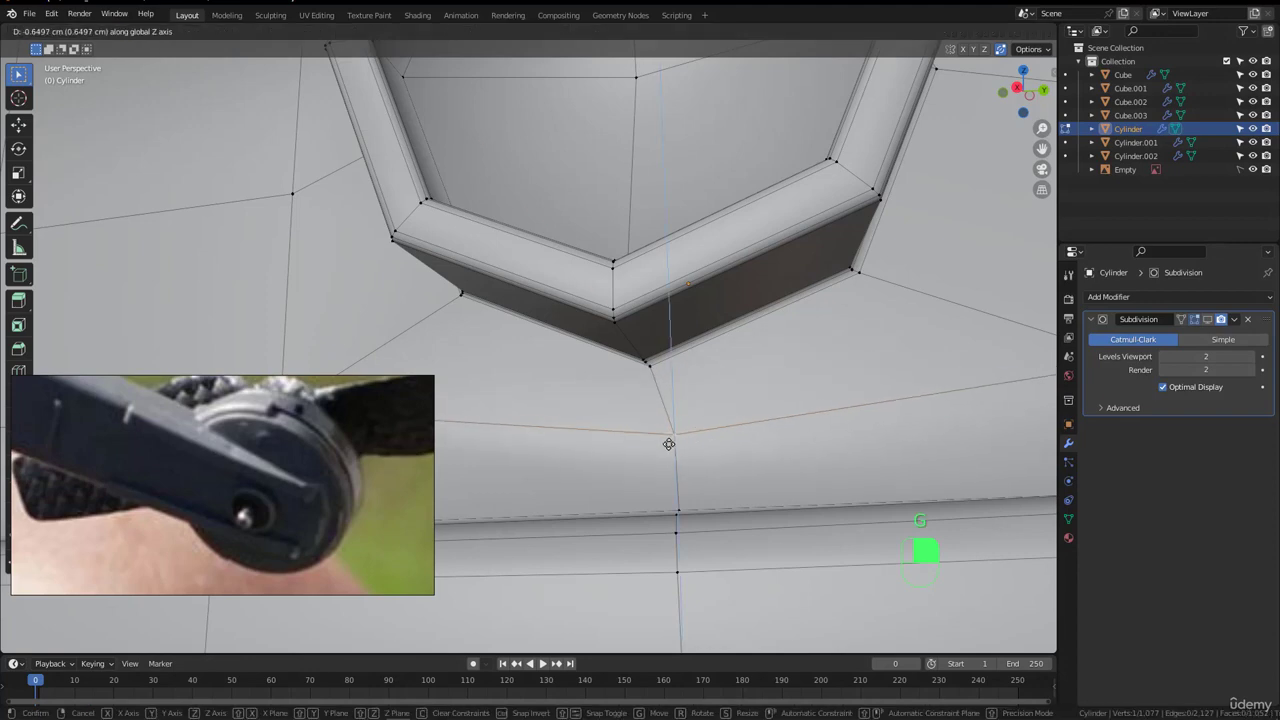
{"action": "right_click", "coordinate": [670, 436]}
- Slide the selected vertex down along its edge, away from the hub and toward the lower lip
{"action": "key", "text": "g"}
{"action": "key", "text": "g"}
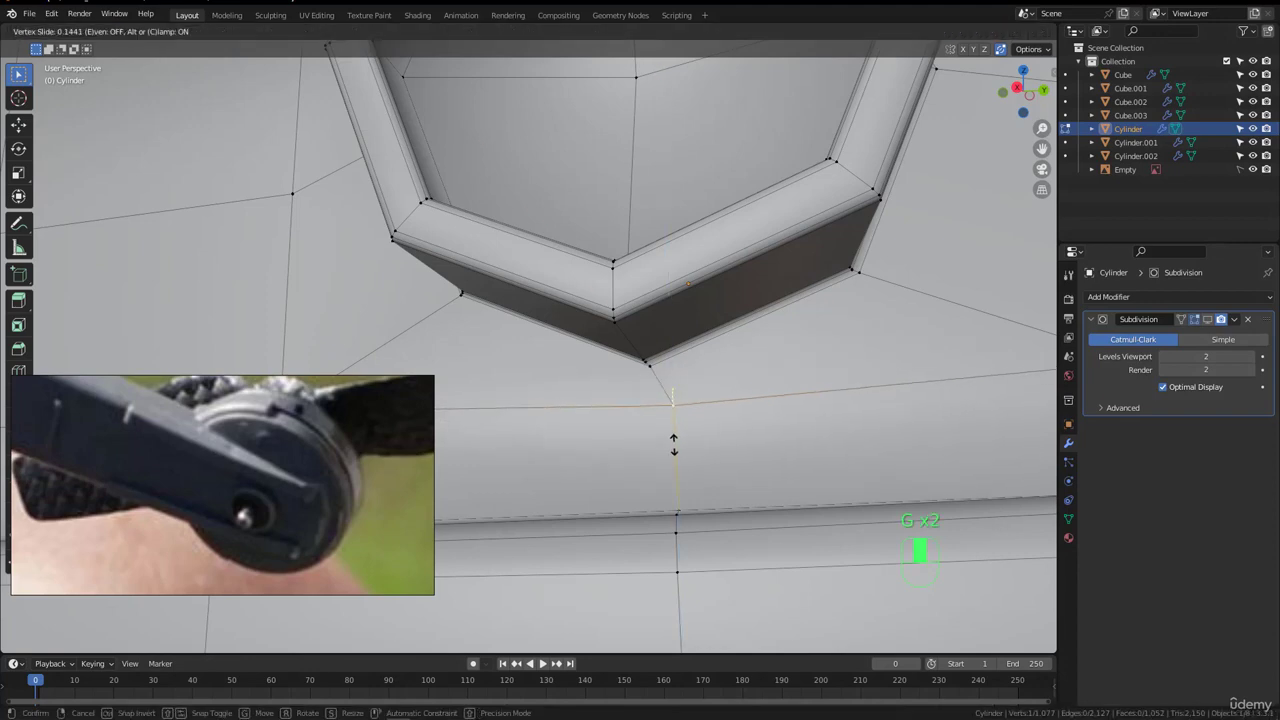
{"action": "left_click", "coordinate": [674, 480]}
- Add an edge loop around the hub's base and slide it close to the hub with Even spacing enabled
{"action": "scroll", "coordinate": [790, 340], "scroll_direction": "down", "scroll_amount": 5}
{"action": "key", "text": "ctrl+r"}
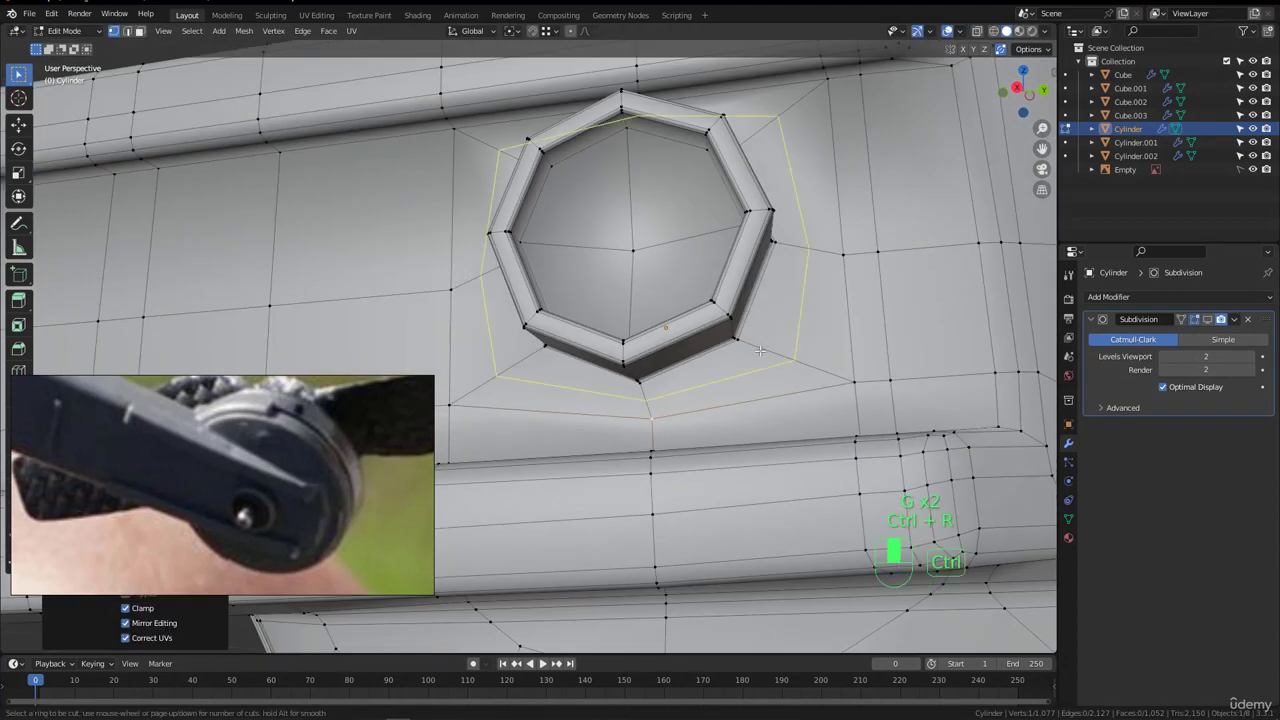
{"action": "left_click", "coordinate": [755, 345]}
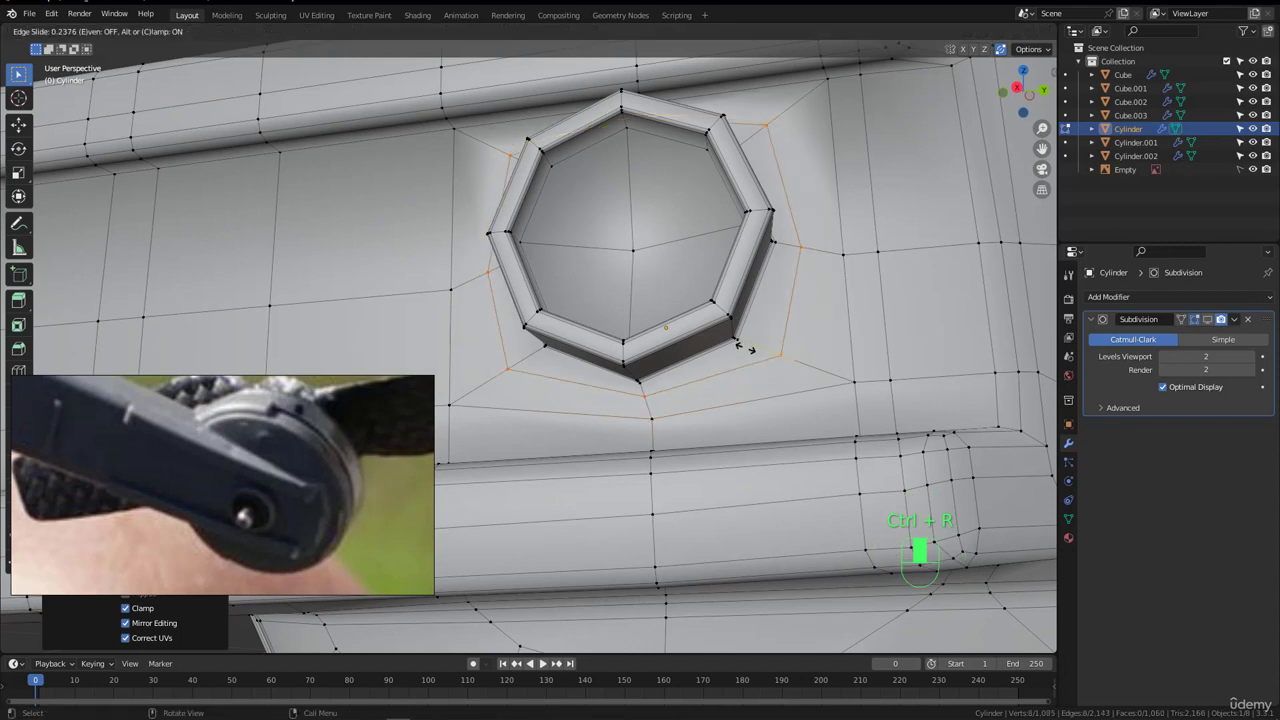
{"action": "key", "text": "e"}
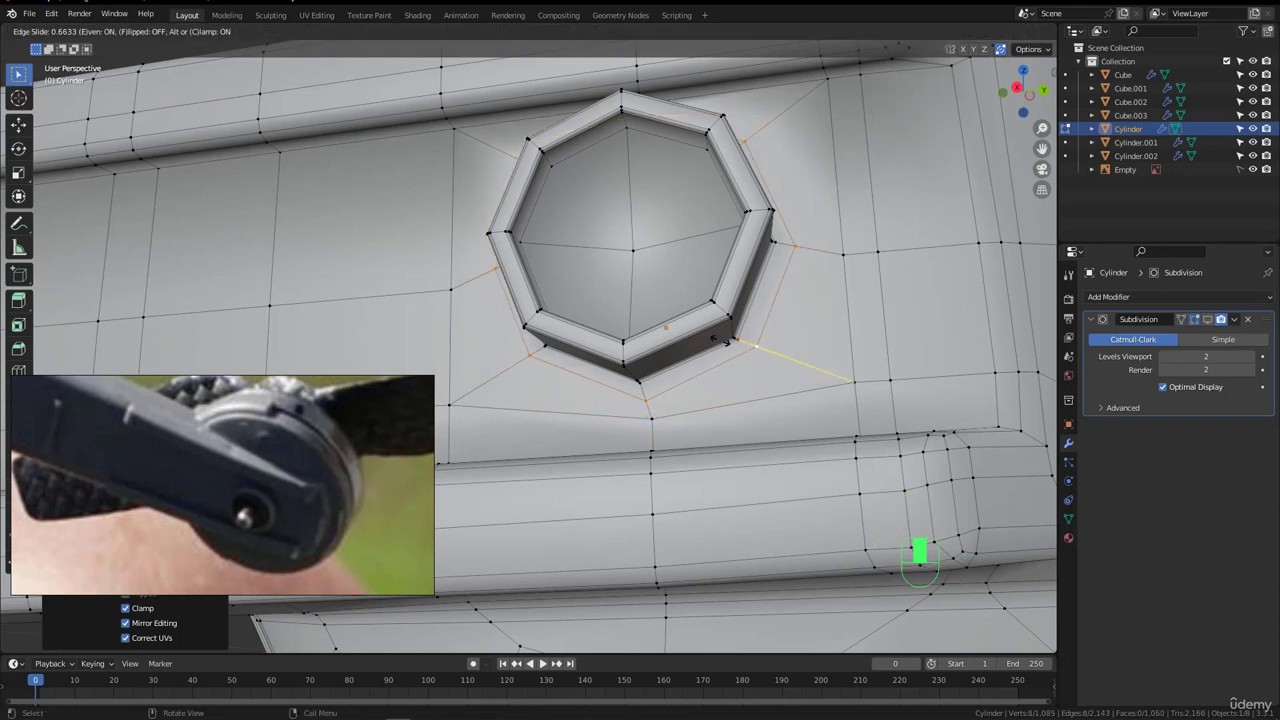
{"action": "left_click", "coordinate": [714, 344]}
- Bevel the edge loop around the floor of the hub's recess by about 0.1 cm with 2 segments
{"action": "middle_click_drag", "start_coordinate": [714, 344], "coordinate": [585, 209]}
{"action": "scroll", "coordinate": [586, 225], "scroll_direction": "down", "scroll_amount": 4}
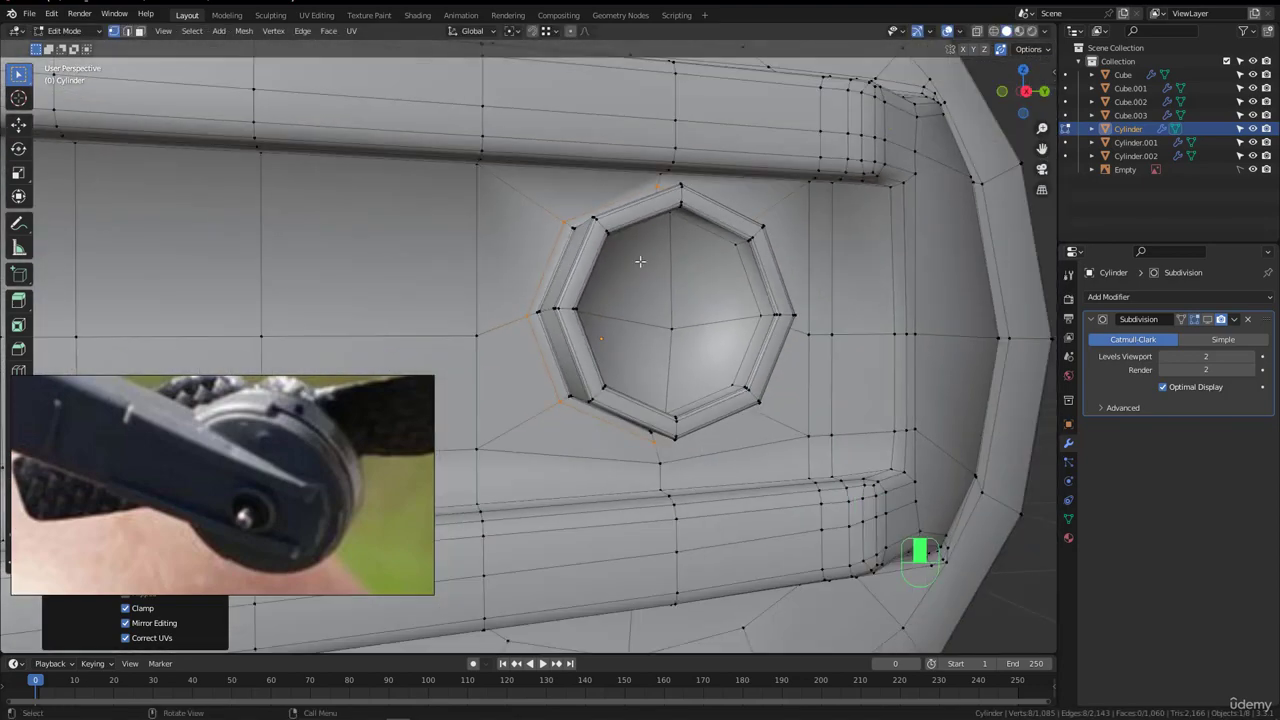
{"action": "middle_click_drag", "start_coordinate": [640, 261], "coordinate": [510, 245]}
{"action": "key", "text": "2"}
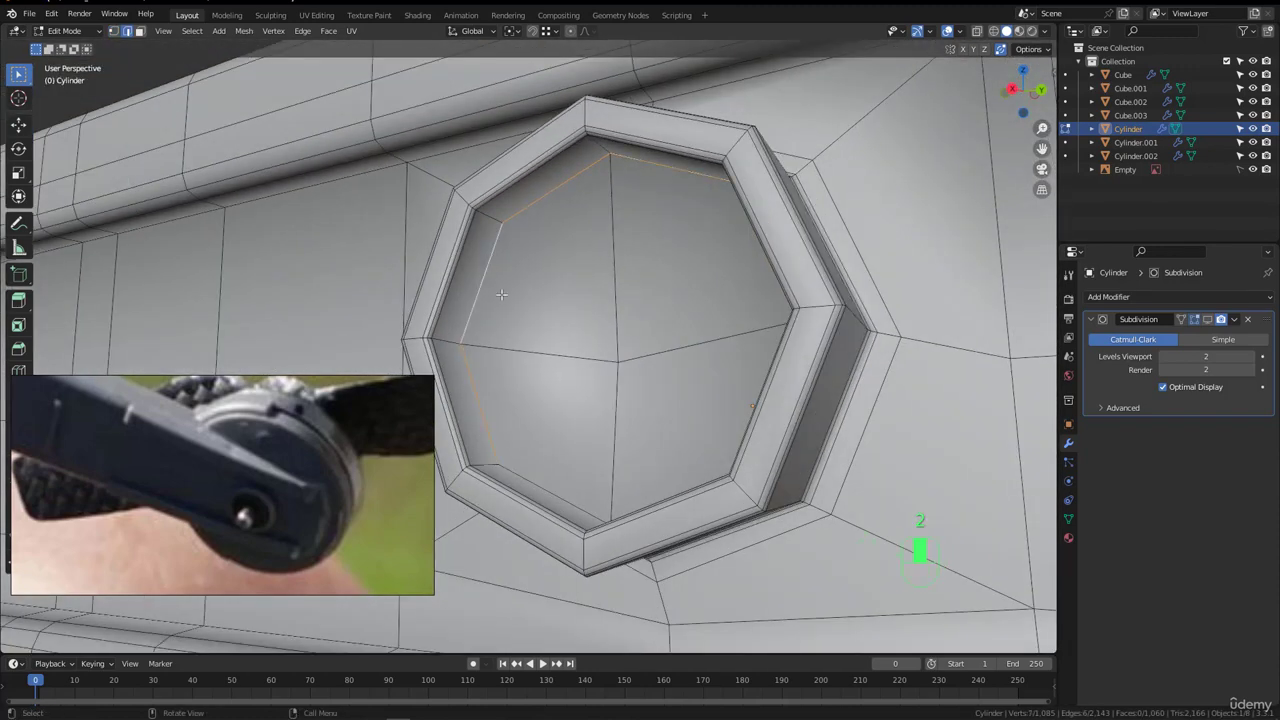
{"action": "middle_click_drag", "start_coordinate": [501, 294], "coordinate": [555, 430]}
{"action": "middle_click_drag", "start_coordinate": [650, 472], "coordinate": [840, 411]}
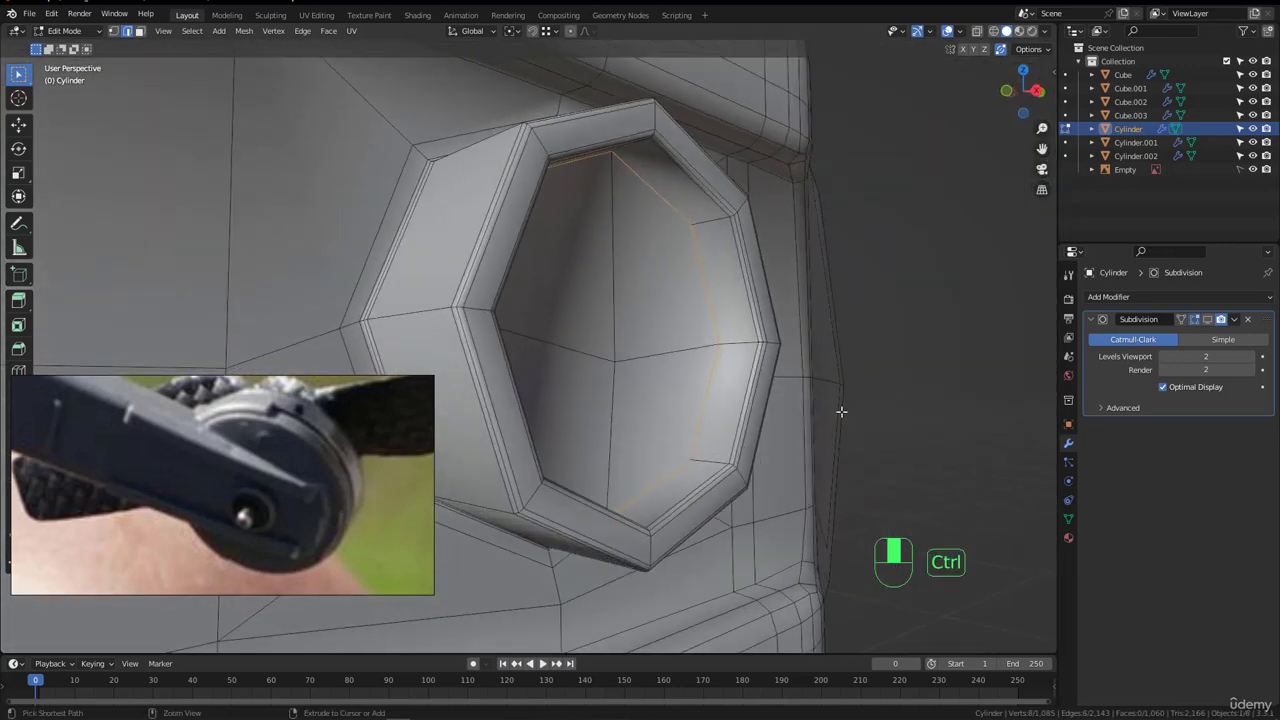
{"action": "key", "text": "ctrl+b"}
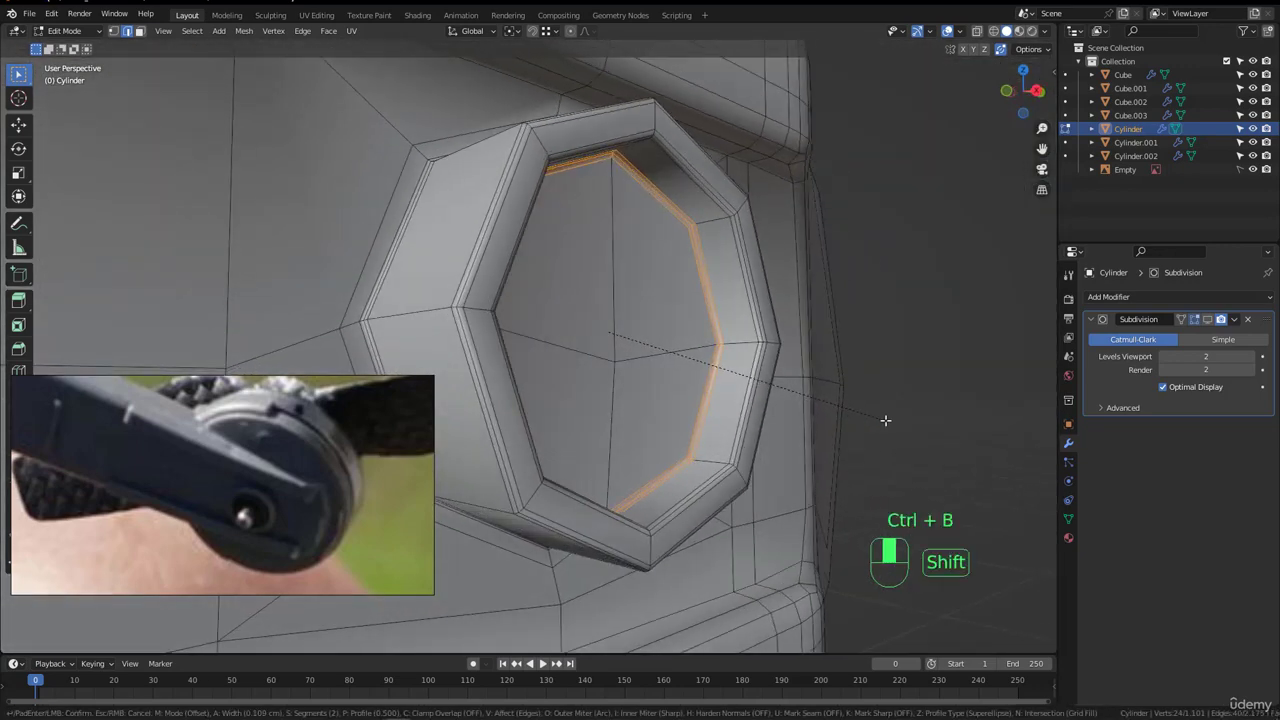
{"action": "left_click", "coordinate": [866, 409]}
- Return to Object Mode, switch viewport subdivision back on, and check the smoothed hub on the arm's round end
{"action": "key", "text": "Tab"}
{"action": "scroll", "coordinate": [702, 304], "scroll_direction": "down", "scroll_amount": 4}
{"action": "middle_click_drag", "start_coordinate": [702, 304], "coordinate": [618, 315]}
{"action": "scroll", "coordinate": [683, 317], "scroll_direction": "up", "scroll_amount": 2}
{"action": "left_click", "coordinate": [1209, 319]}
{"action": "scroll", "coordinate": [690, 307], "scroll_direction": "down", "scroll_amount": 6}
{"action": "scroll", "coordinate": [661, 303], "scroll_direction": "down", "scroll_amount": 2}
{"action": "scroll", "coordinate": [614, 315], "scroll_direction": "up", "scroll_amount": 1}
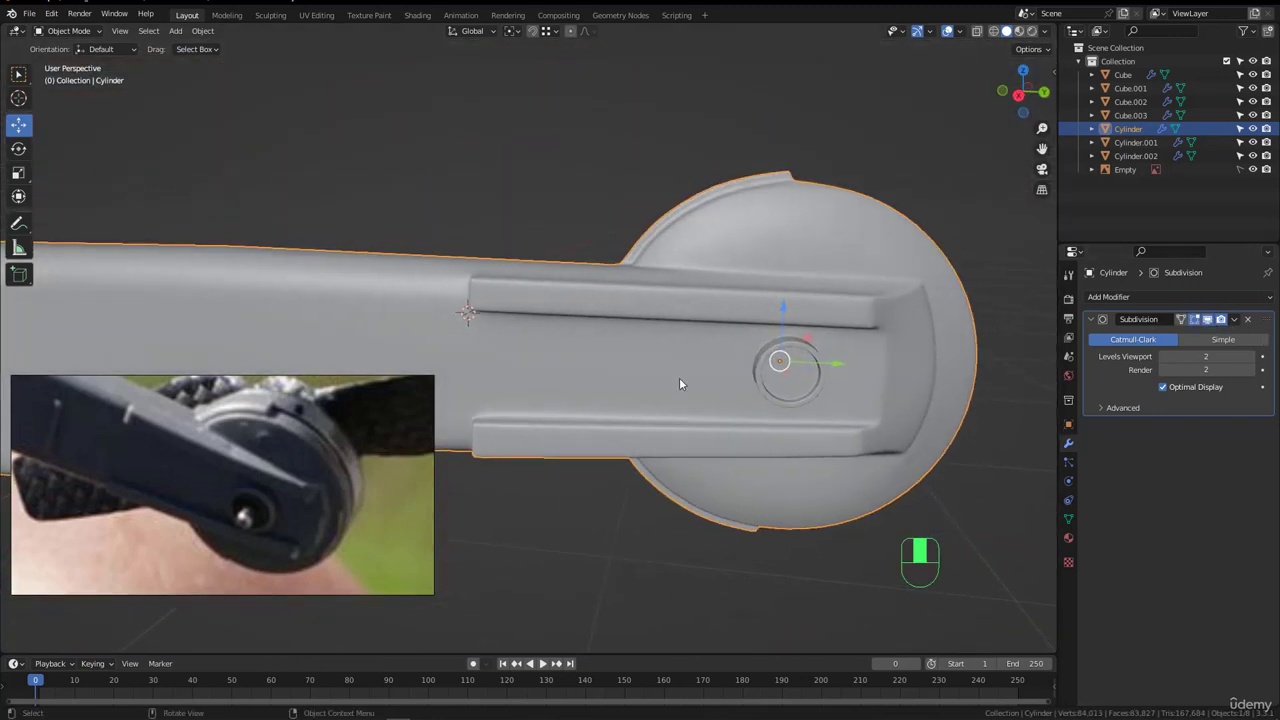
- Compare the hub's position on the arm's round end with the reference image in the right orthographic view
{"action": "scroll", "coordinate": [680, 380], "scroll_direction": "down", "scroll_amount": 4}
{"action": "scroll", "coordinate": [675, 381], "scroll_direction": "up", "scroll_amount": 2}
{"action": "middle_click_drag", "start_coordinate": [668, 381], "coordinate": [758, 371]}
{"action": "scroll", "coordinate": [674, 381], "scroll_direction": "up", "scroll_amount": 4}
{"action": "key", "text": "KP_3"}
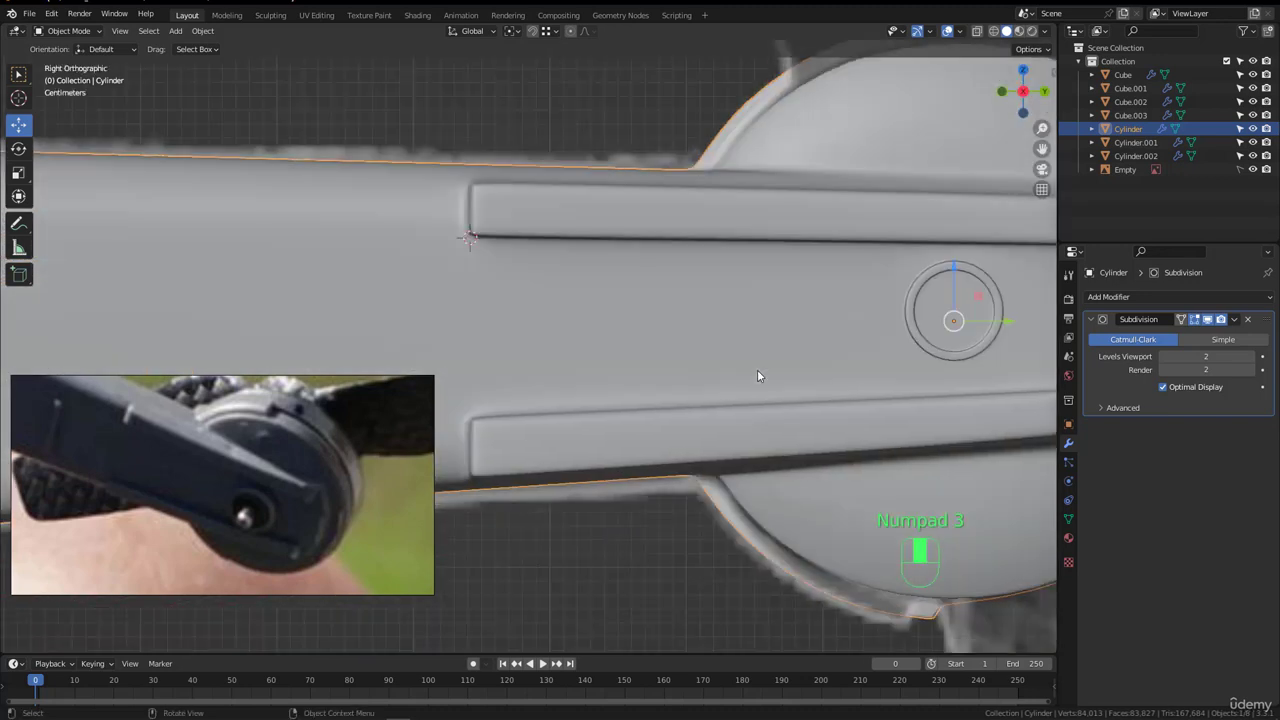
{"action": "scroll", "coordinate": [648, 355], "scroll_direction": "up", "scroll_amount": 2}
{"action": "scroll", "coordinate": [636, 340], "scroll_direction": "down", "scroll_amount": 2}
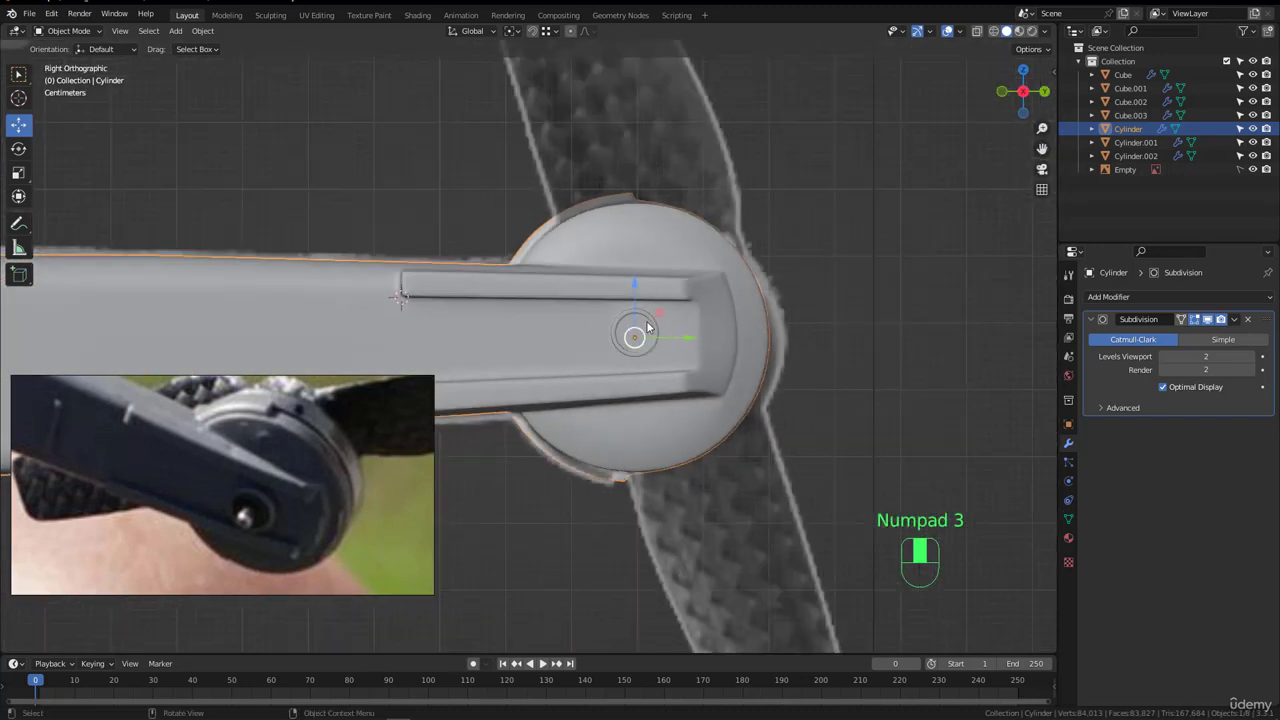
{"action": "scroll", "coordinate": [634, 335], "scroll_direction": "up", "scroll_amount": 3}
{"action": "scroll", "coordinate": [623, 340], "scroll_direction": "down", "scroll_amount": 1}
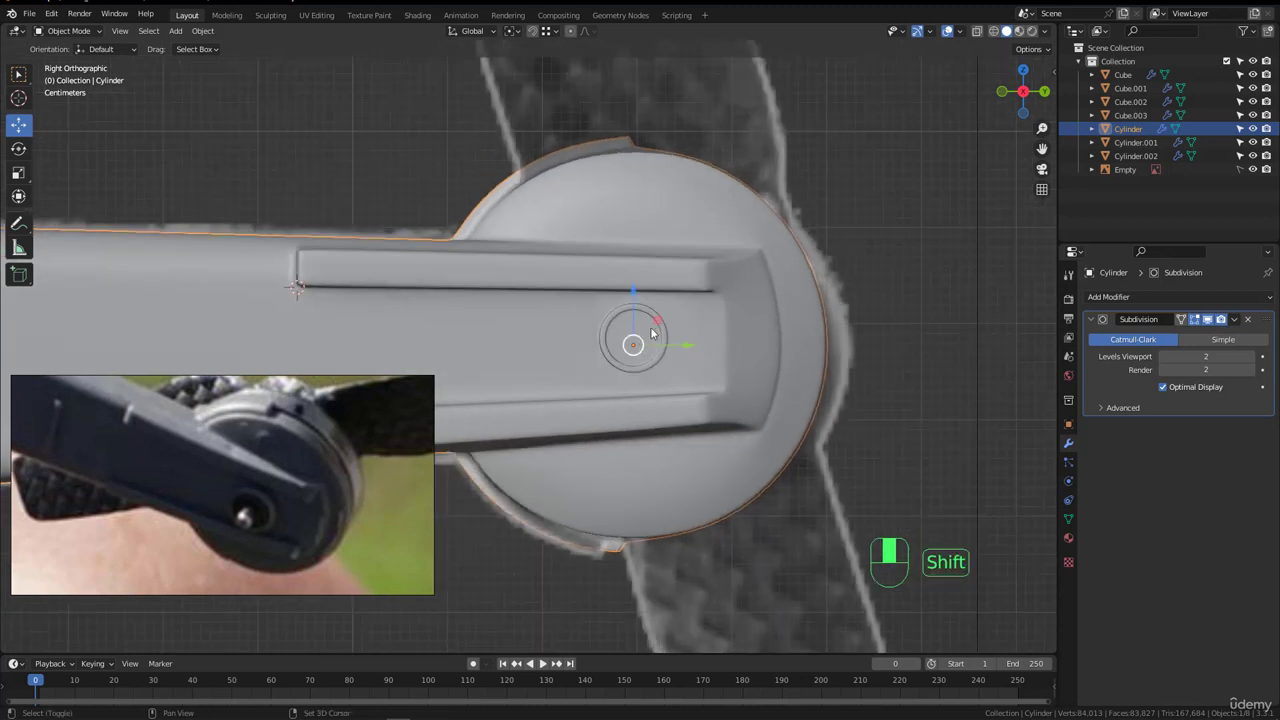
{"action": "middle_click_drag", "start_coordinate": [623, 337], "coordinate": [667, 308], "text": "shift"}
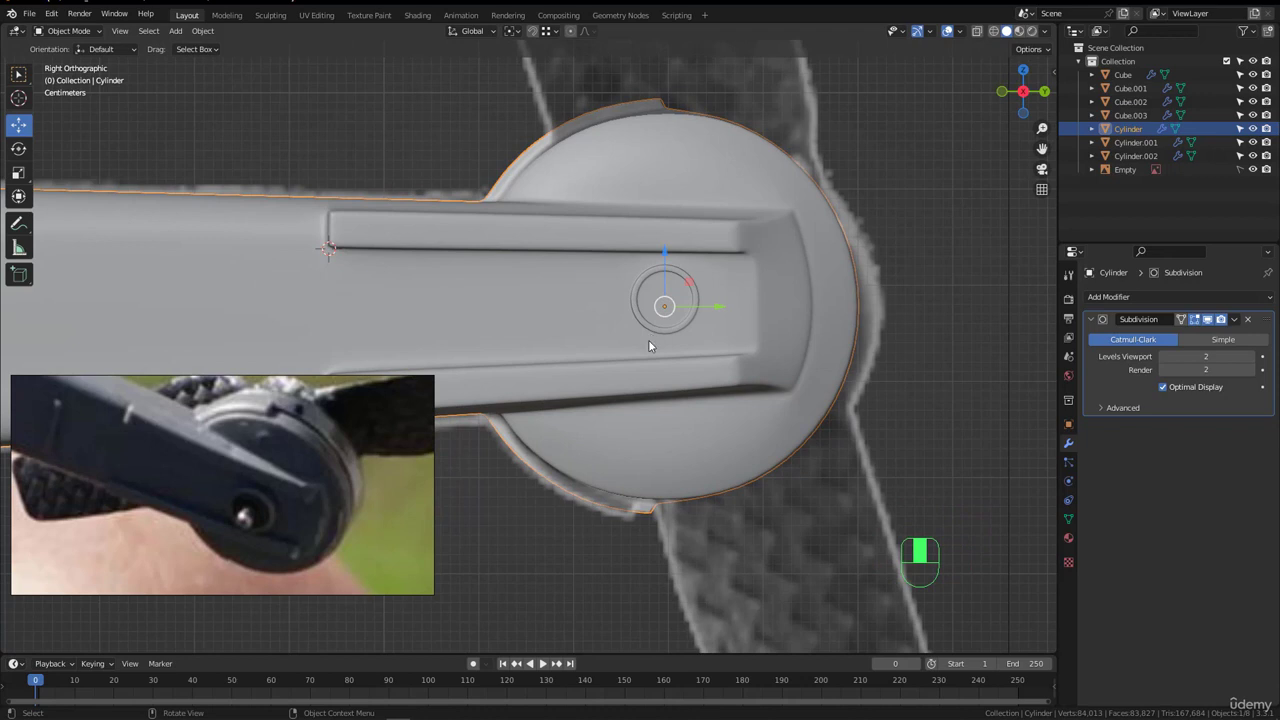
- Duplicate the flat circular face inside the ring on the round end's opposite side and place the copy beside the ring
{"action": "scroll", "coordinate": [644, 342], "scroll_direction": "down", "scroll_amount": 4}
{"action": "middle_click_drag", "start_coordinate": [659, 284], "coordinate": [553, 285]}
{"action": "scroll", "coordinate": [532, 296], "scroll_direction": "up", "scroll_amount": 2}
{"action": "left_click", "coordinate": [532, 296]}
{"action": "key", "text": "Tab"}
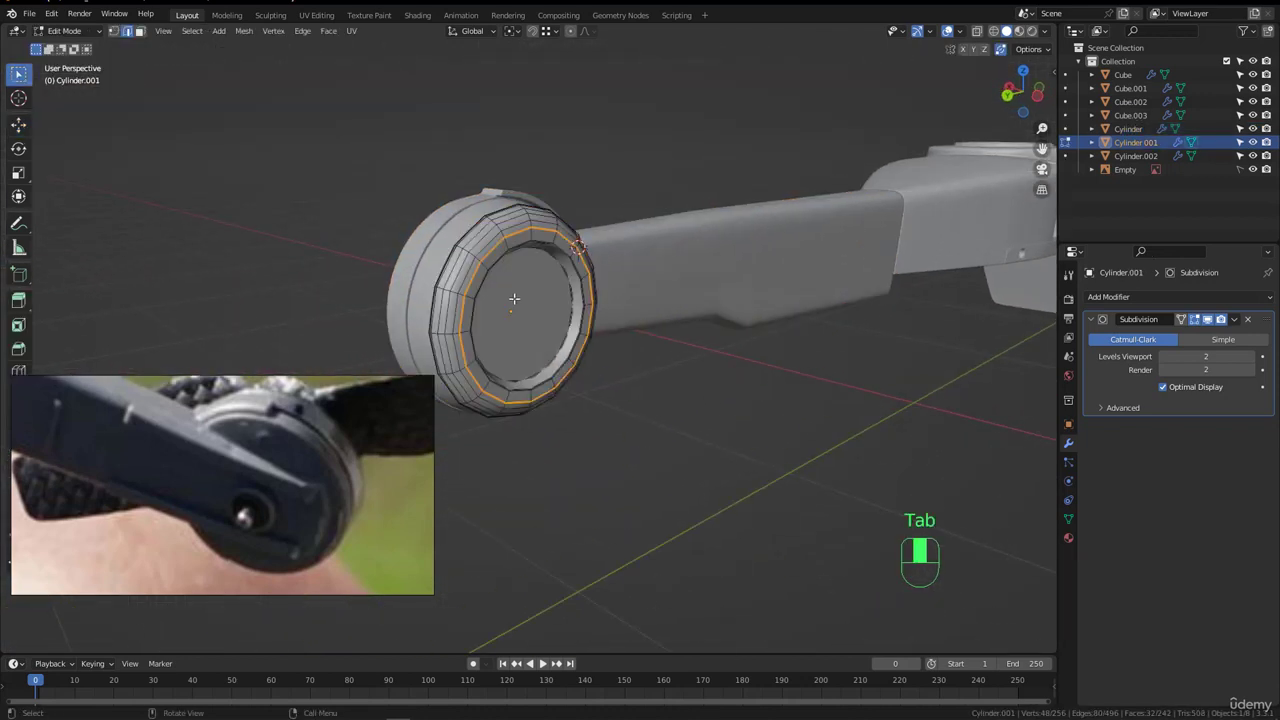
{"action": "scroll", "coordinate": [514, 299], "scroll_direction": "up", "scroll_amount": 3}
{"action": "left_click", "coordinate": [518, 302]}
{"action": "scroll", "coordinate": [531, 303], "scroll_direction": "down", "scroll_amount": 1}
{"action": "middle_click_drag", "start_coordinate": [800, 326], "coordinate": [805, 341]}
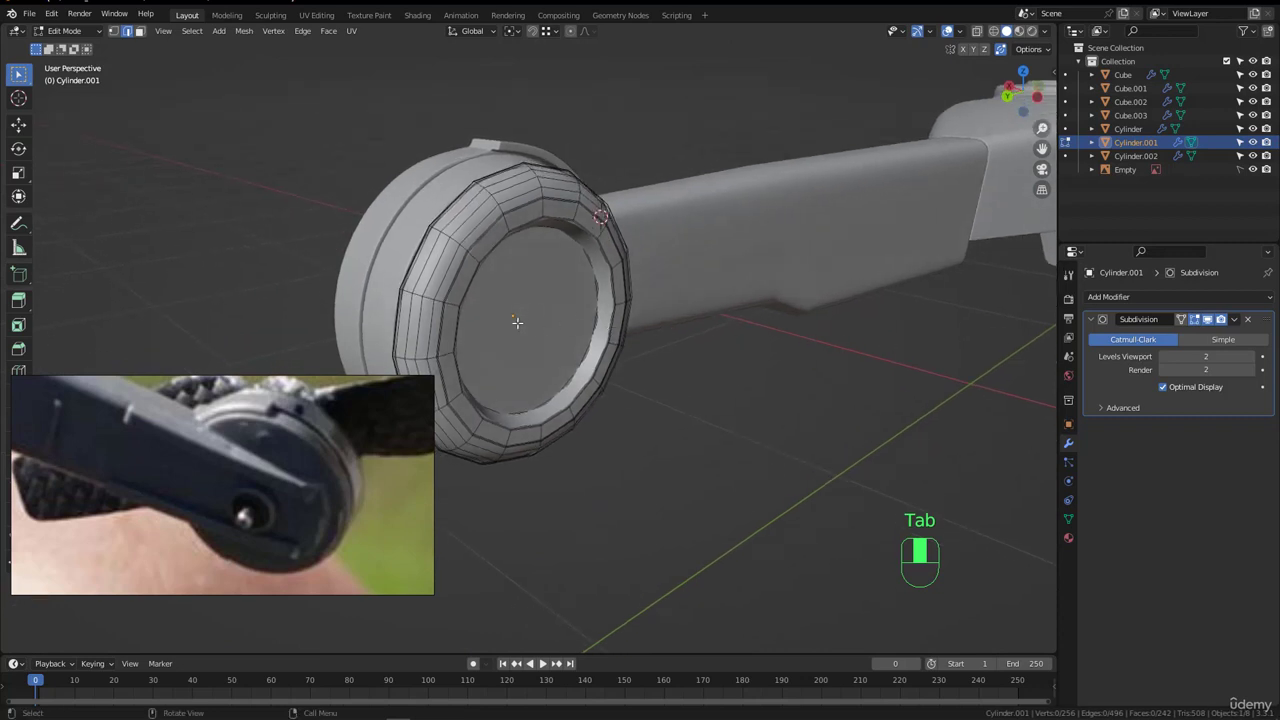
{"action": "scroll", "coordinate": [517, 322], "scroll_direction": "up", "scroll_amount": 1}
{"action": "key", "text": "3"}
{"action": "left_click", "coordinate": [528, 317]}
{"action": "middle_click_drag", "start_coordinate": [528, 317], "coordinate": [900, 438]}
{"action": "key", "text": "shift+d"}
{"action": "left_click", "coordinate": [730, 372]}
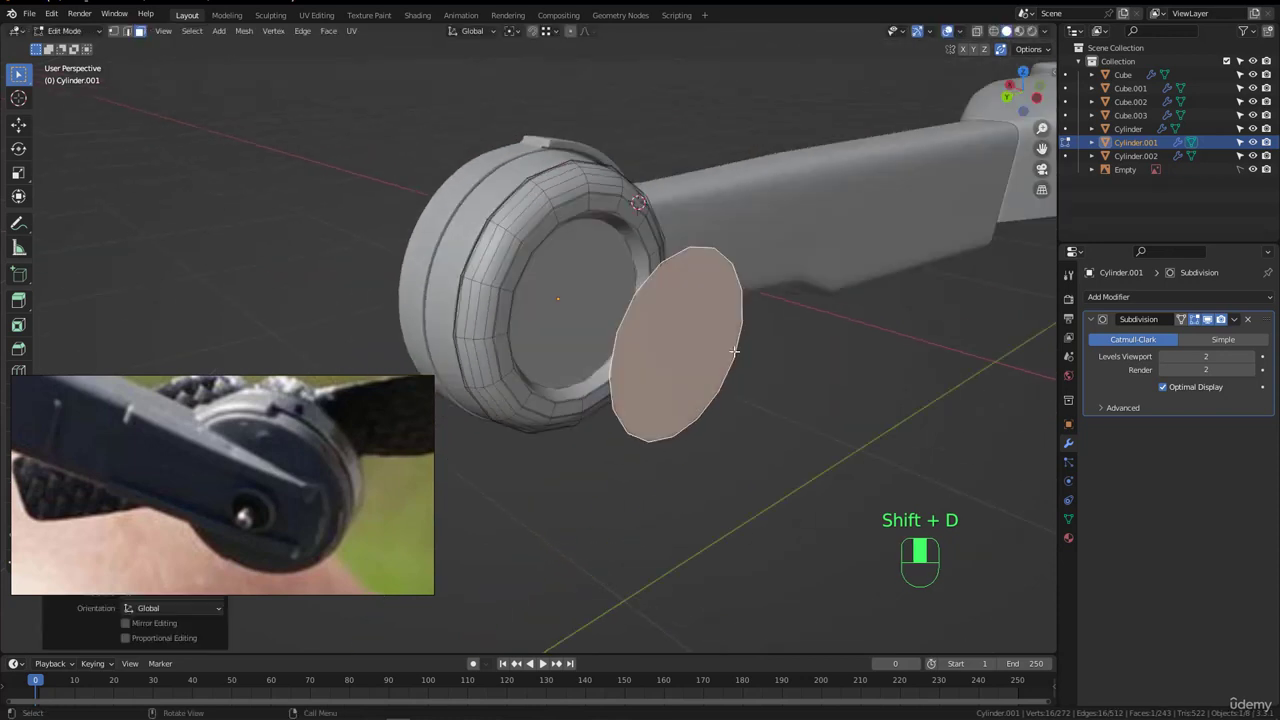
- Scale the duplicated face down to a small disc and separate it into its own object
{"action": "key", "text": "s"}
{"action": "left_click", "coordinate": [752, 378]}
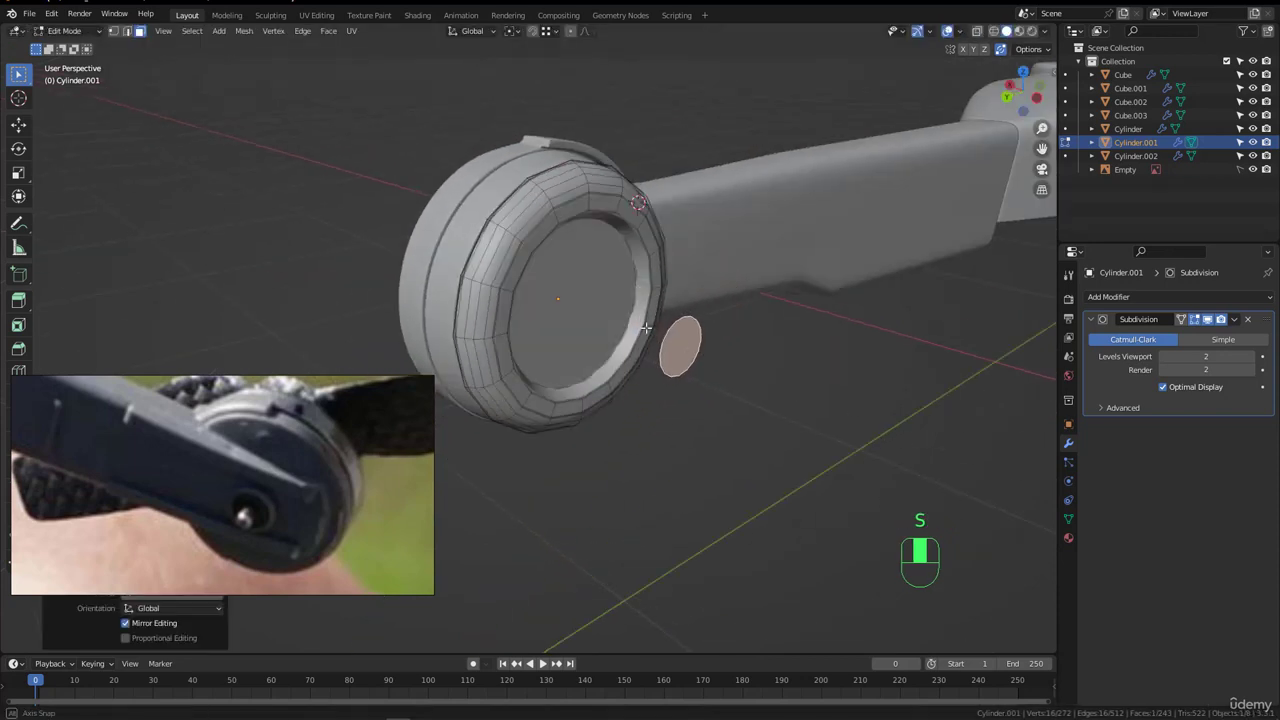
{"action": "middle_click_drag", "start_coordinate": [752, 378], "coordinate": [680, 336]}
{"action": "key", "text": "p"}
{"action": "left_click", "coordinate": [698, 351]}
{"action": "key", "text": "Tab"}
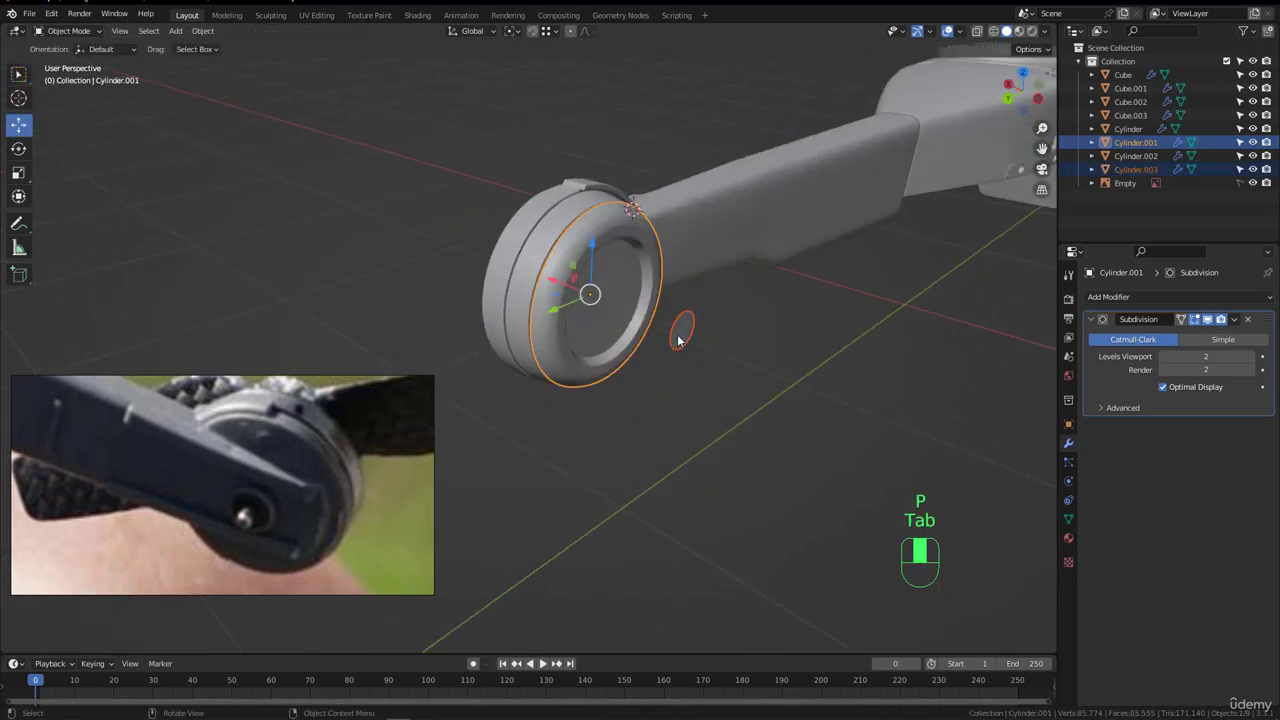
- Extrude the small disc into a long rod through the arm's round end and switch off its viewport subdivision
{"action": "left_click", "coordinate": [680, 336]}
{"action": "key", "text": "Tab"}
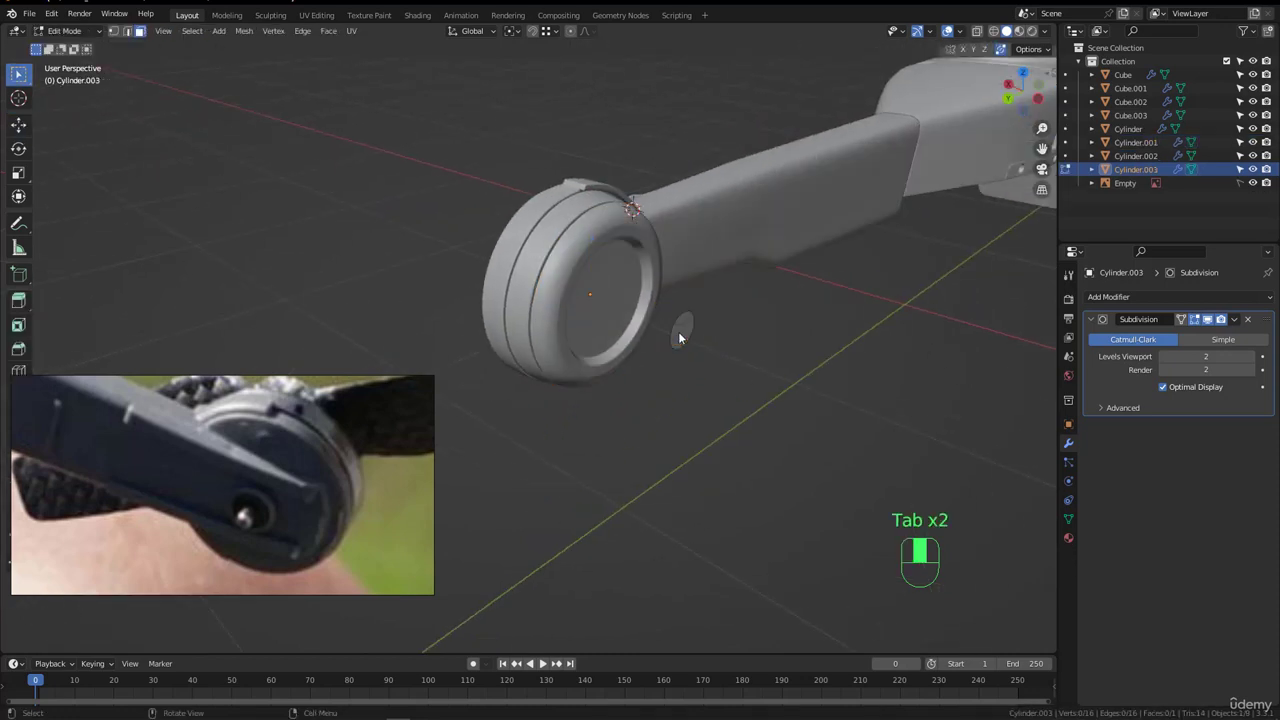
{"action": "key", "text": "a"}
{"action": "mouse_move", "coordinate": [679, 337]}
{"action": "middle_mouse_down"}
{"action": "mouse_move", "coordinate": [668, 319]}
{"action": "mouse_move", "coordinate": [700, 337]}
{"action": "middle_mouse_up"}
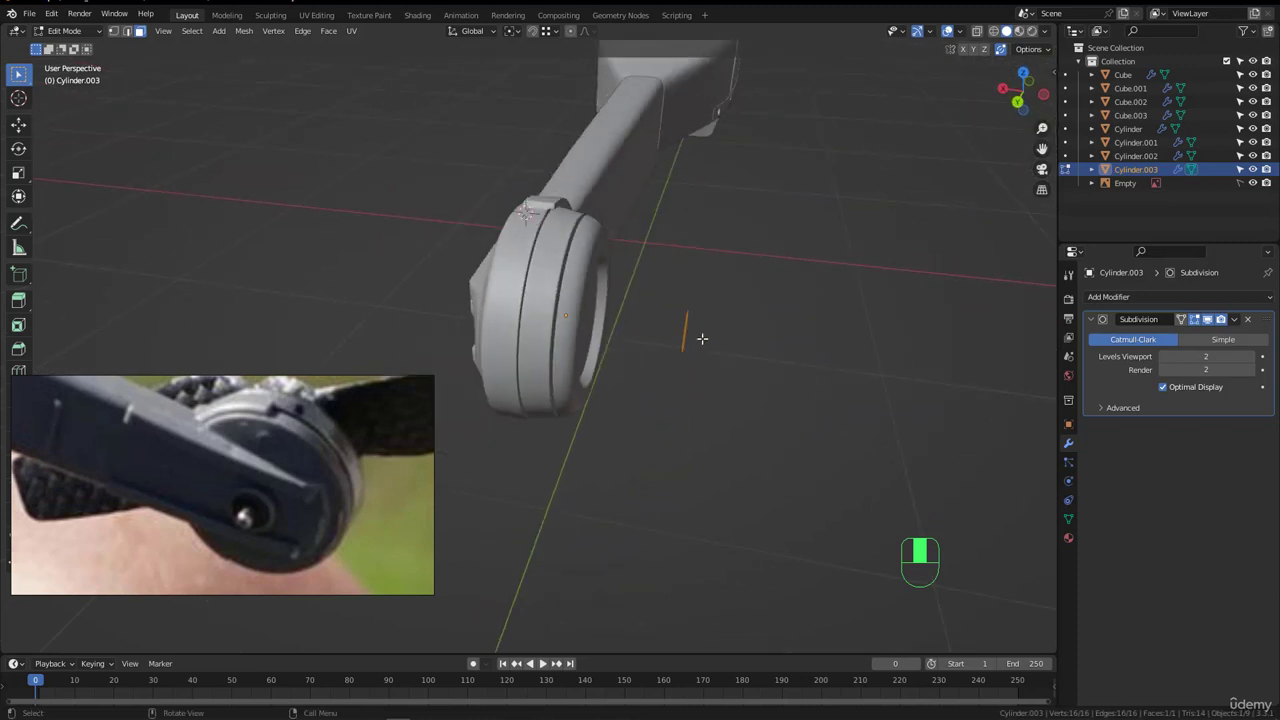
{"action": "key", "text": "e"}
{"action": "left_click", "coordinate": [412, 331]}
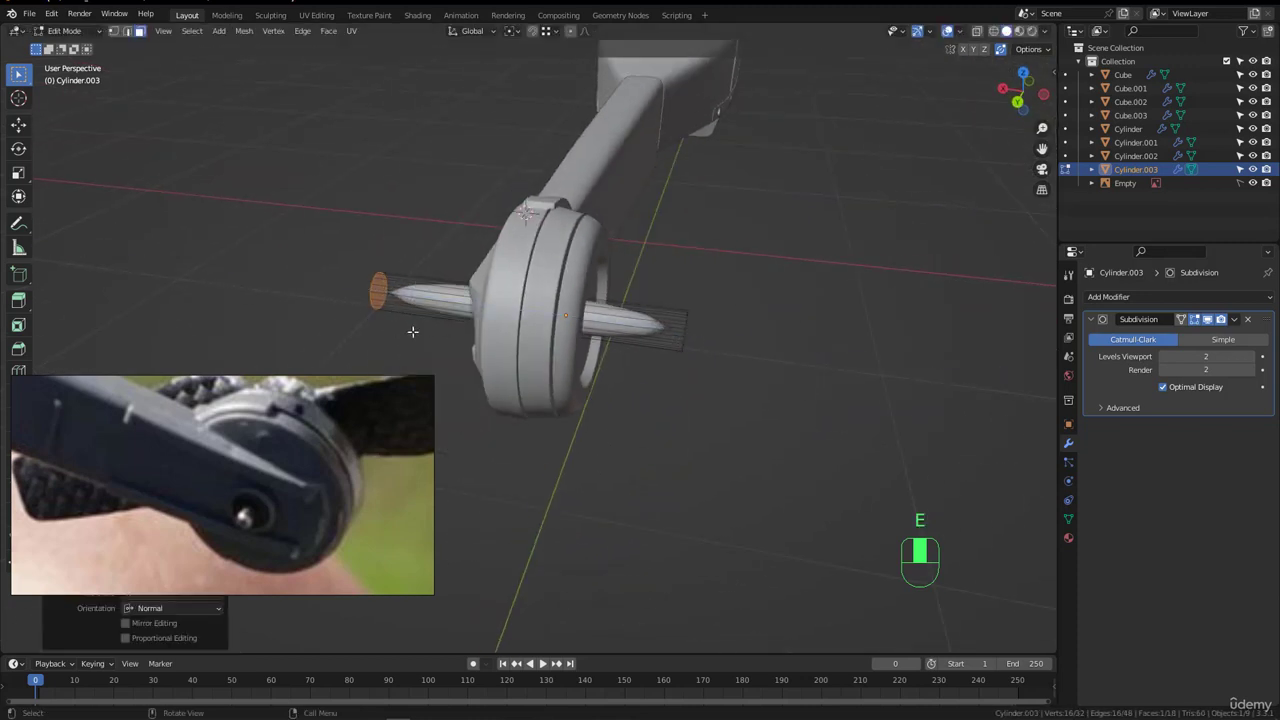
{"action": "left_click", "coordinate": [1207, 319]}
{"action": "middle_click_drag", "start_coordinate": [590, 276], "coordinate": [785, 280]}
{"action": "scroll", "coordinate": [409, 268], "scroll_direction": "up", "scroll_amount": 2}
{"action": "middle_click_drag", "start_coordinate": [400, 268], "coordinate": [525, 254]}
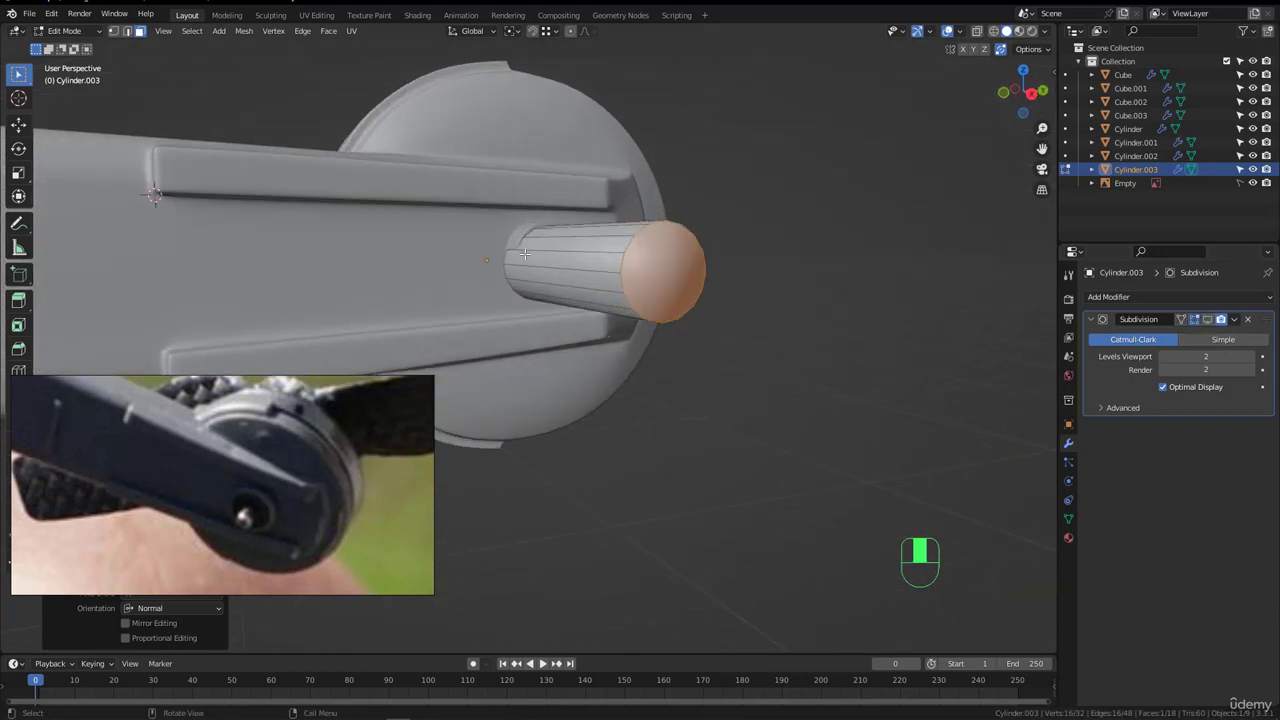
{"action": "key", "text": "Tab"}
{"action": "scroll", "coordinate": [526, 241], "scroll_direction": "up", "scroll_amount": 2}
{"action": "middle_click_drag", "start_coordinate": [545, 251], "coordinate": [547, 247]}
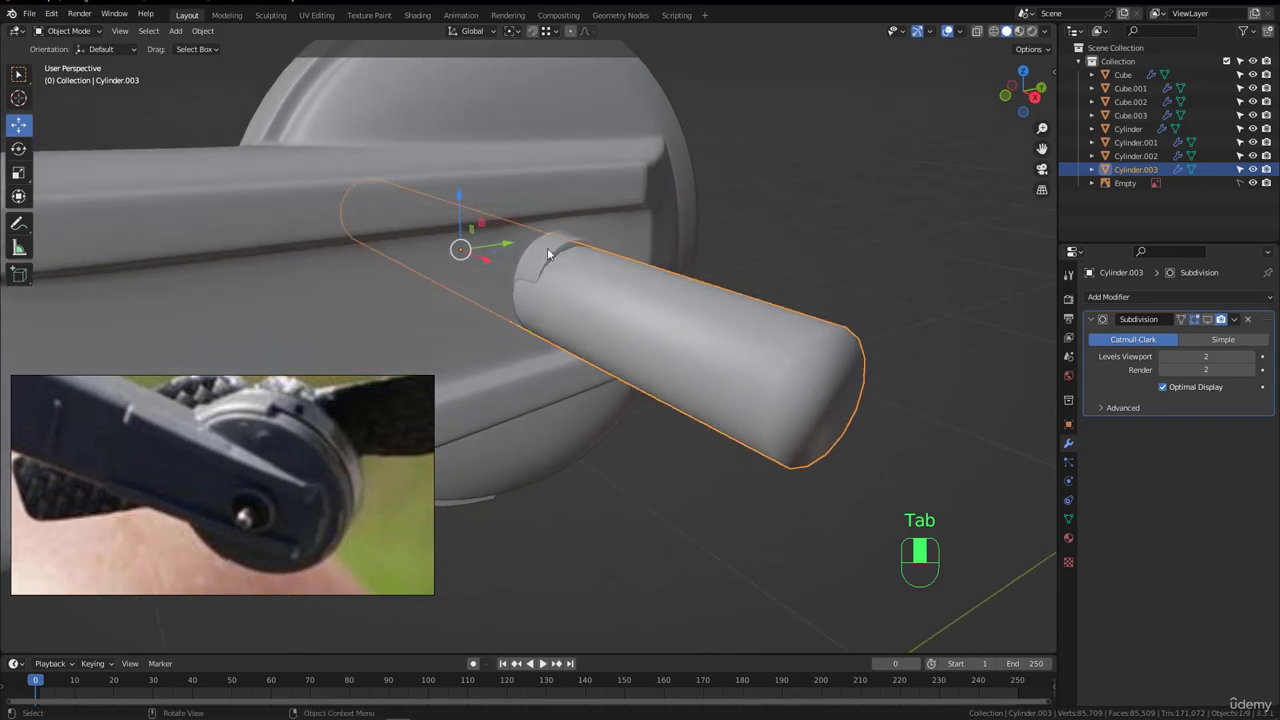
- Select all vertices of the arm's hub and its recess in the right orthographic view, using wireframe display to reach hidden ones
{"action": "left_click", "coordinate": [556, 253]}
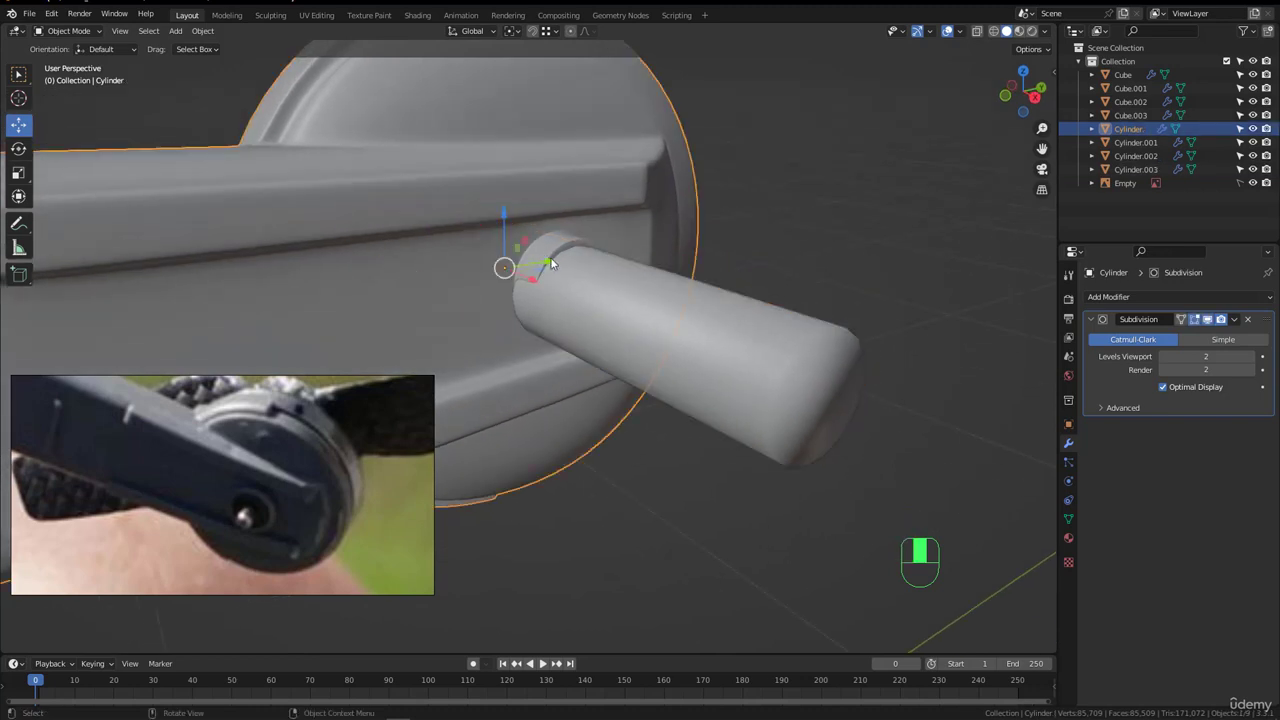
{"action": "middle_click_drag", "start_coordinate": [553, 266], "coordinate": [473, 194]}
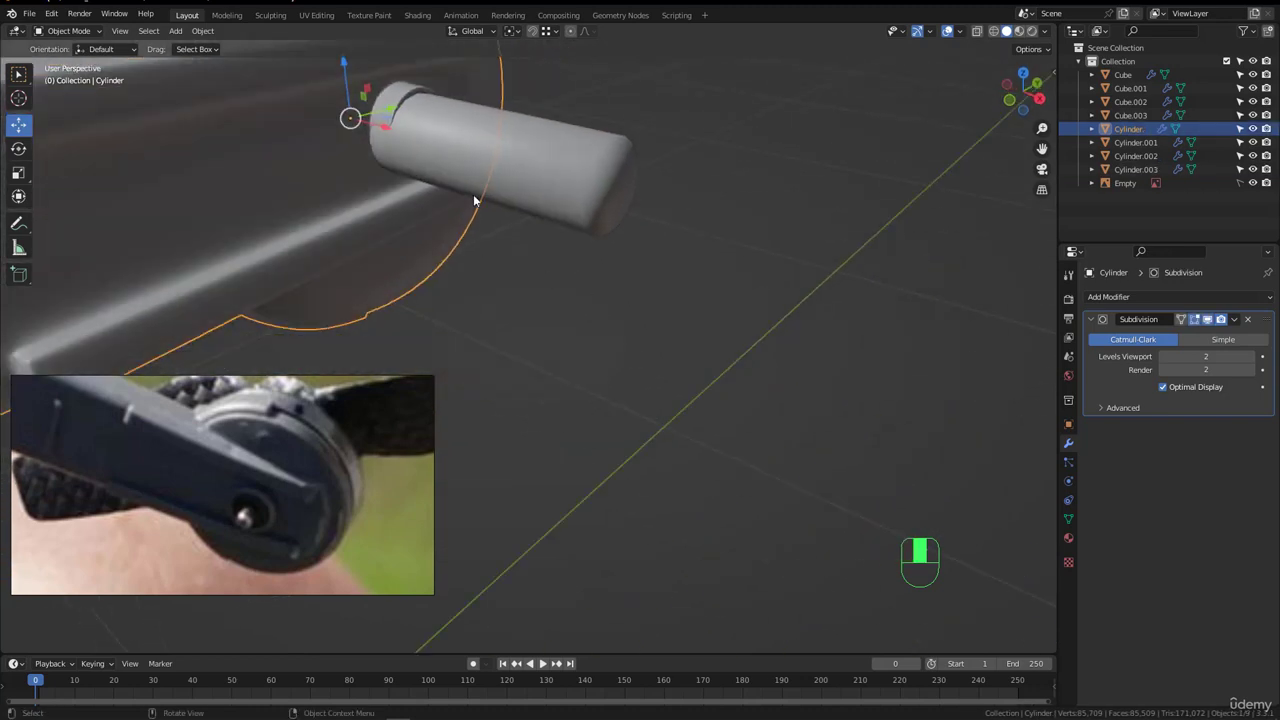
{"action": "key", "text": "KP_3"}
{"action": "scroll", "coordinate": [681, 419], "scroll_direction": "up", "scroll_amount": 3}
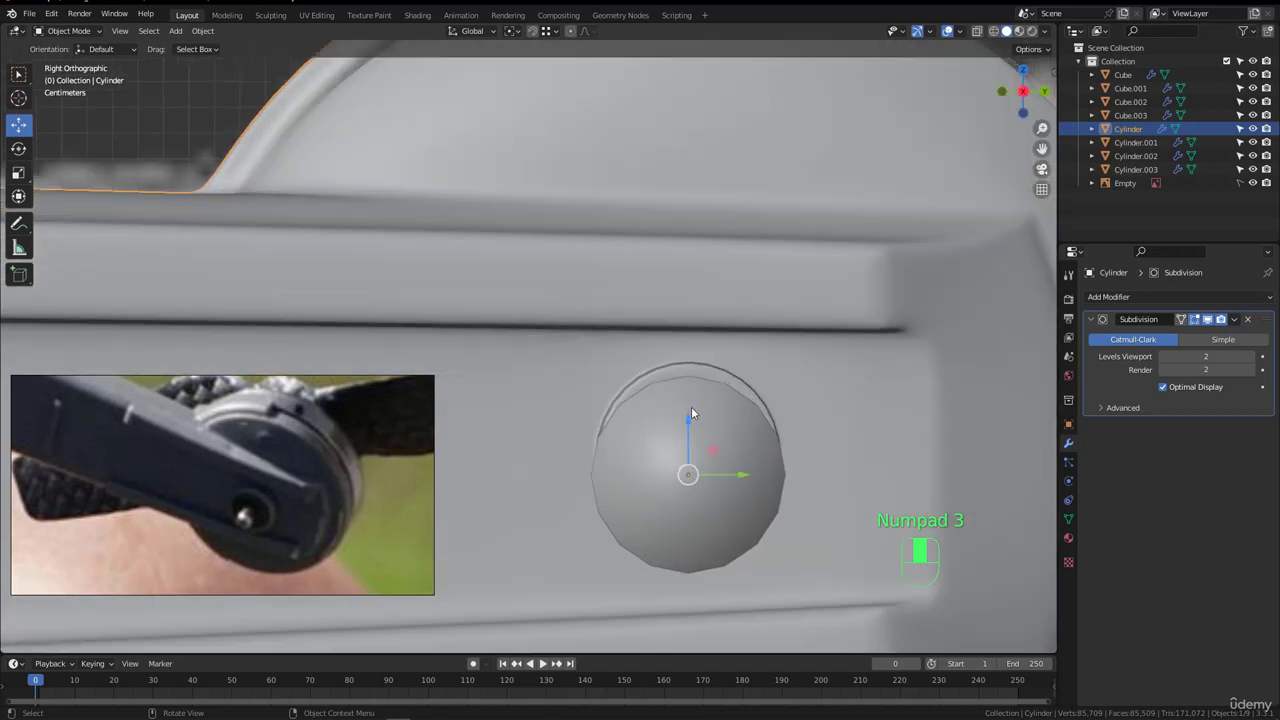
{"action": "key", "text": "Tab"}
{"action": "key", "text": "1"}
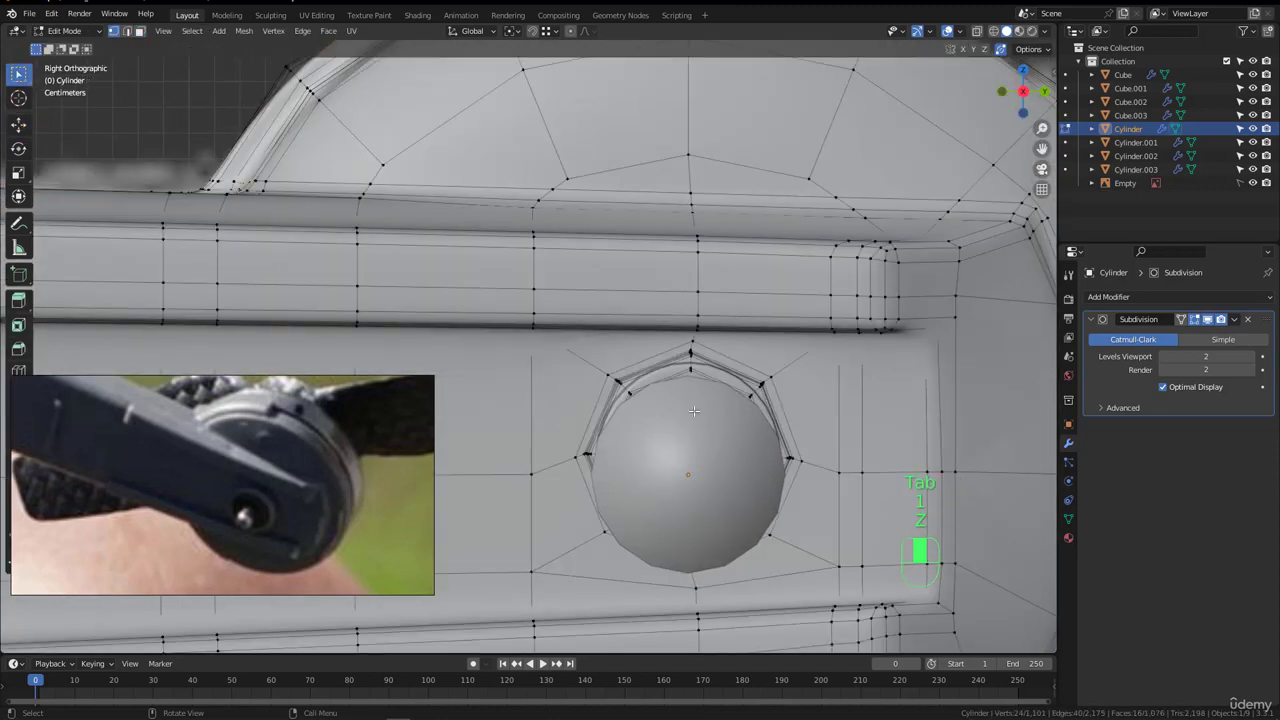
{"action": "key", "text": "z"}
{"action": "left_click_drag", "start_coordinate": [586, 347], "coordinate": [744, 477]}
{"action": "scroll", "coordinate": [646, 329], "scroll_direction": "up", "scroll_amount": 5}
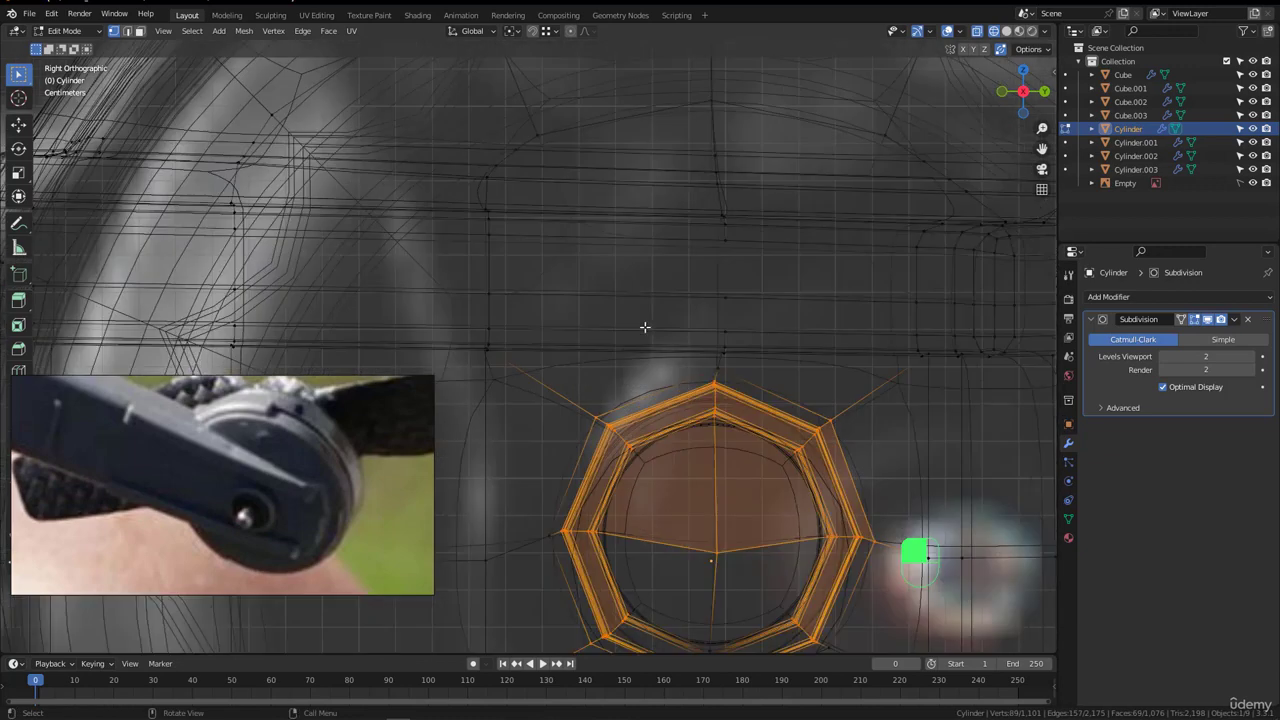
{"action": "left_click_drag", "start_coordinate": [713, 367], "coordinate": [732, 380], "text": "shift"}
{"action": "scroll", "coordinate": [717, 410], "scroll_direction": "down", "scroll_amount": 4}
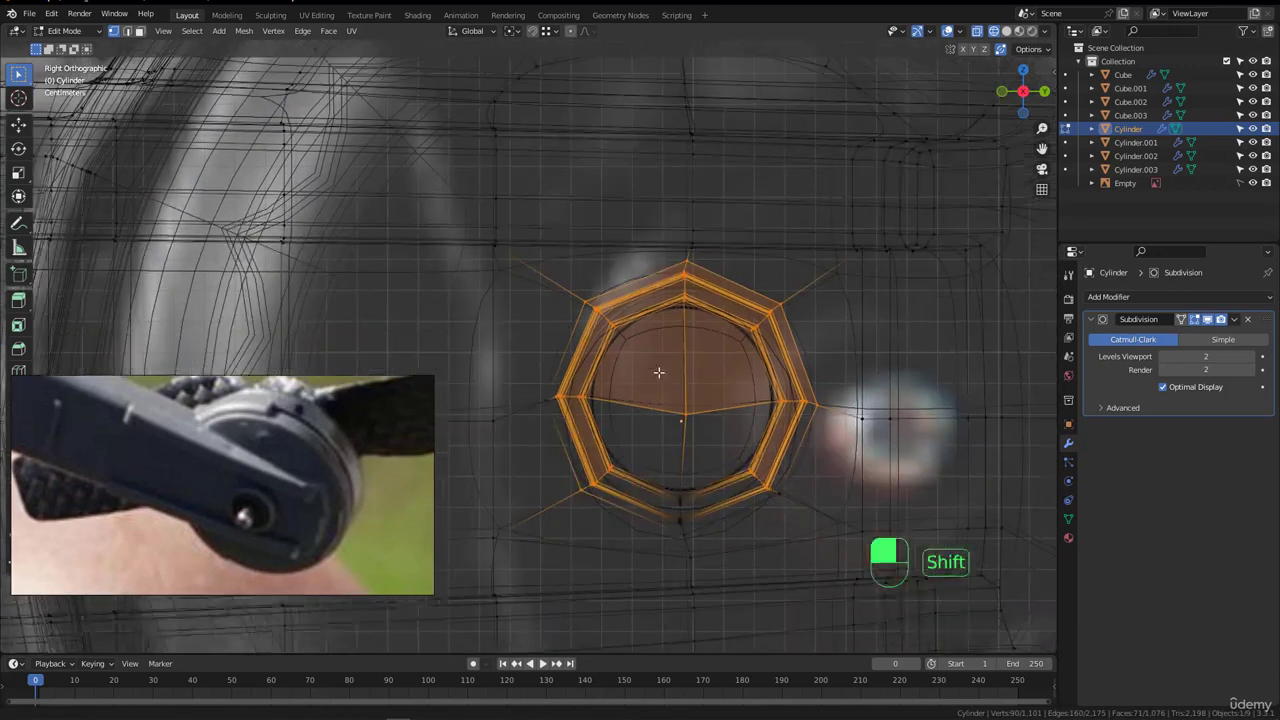
{"action": "left_click_drag", "start_coordinate": [633, 448], "coordinate": [684, 488], "text": "shift"}
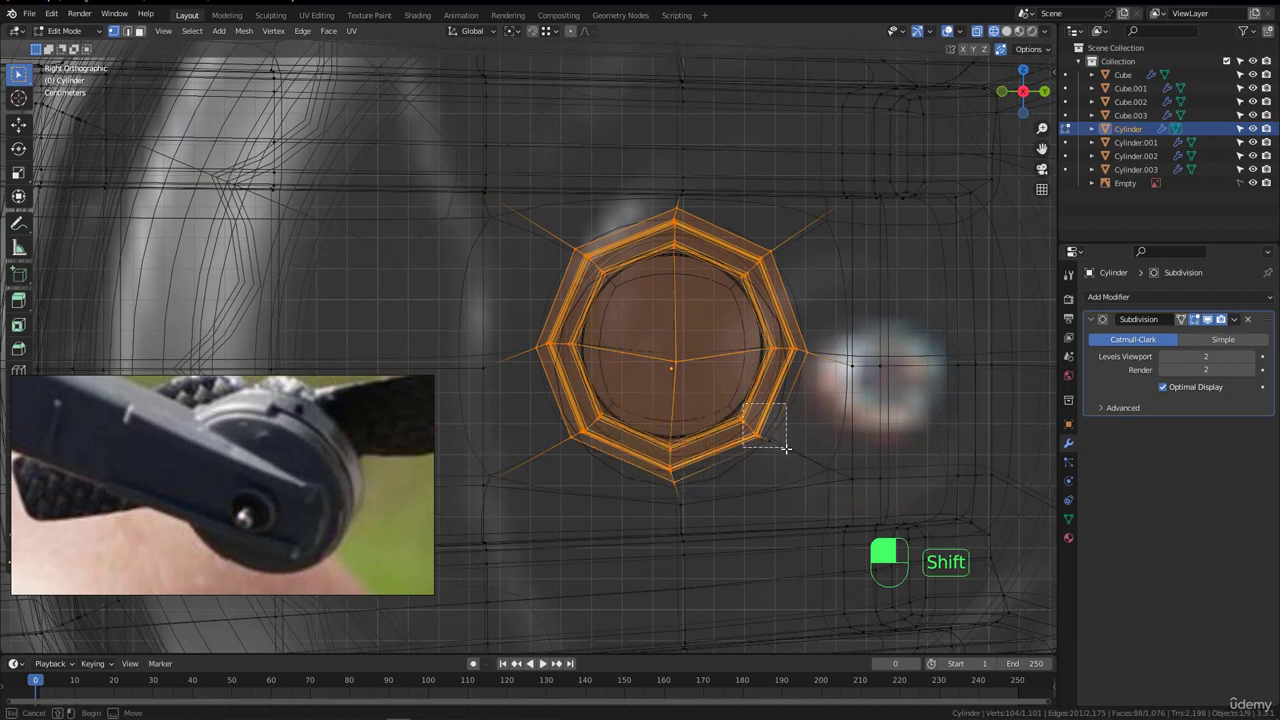
{"action": "scroll", "coordinate": [725, 257], "scroll_direction": "up", "scroll_amount": 3}
{"action": "scroll", "coordinate": [725, 257], "scroll_direction": "up", "scroll_amount": 2}
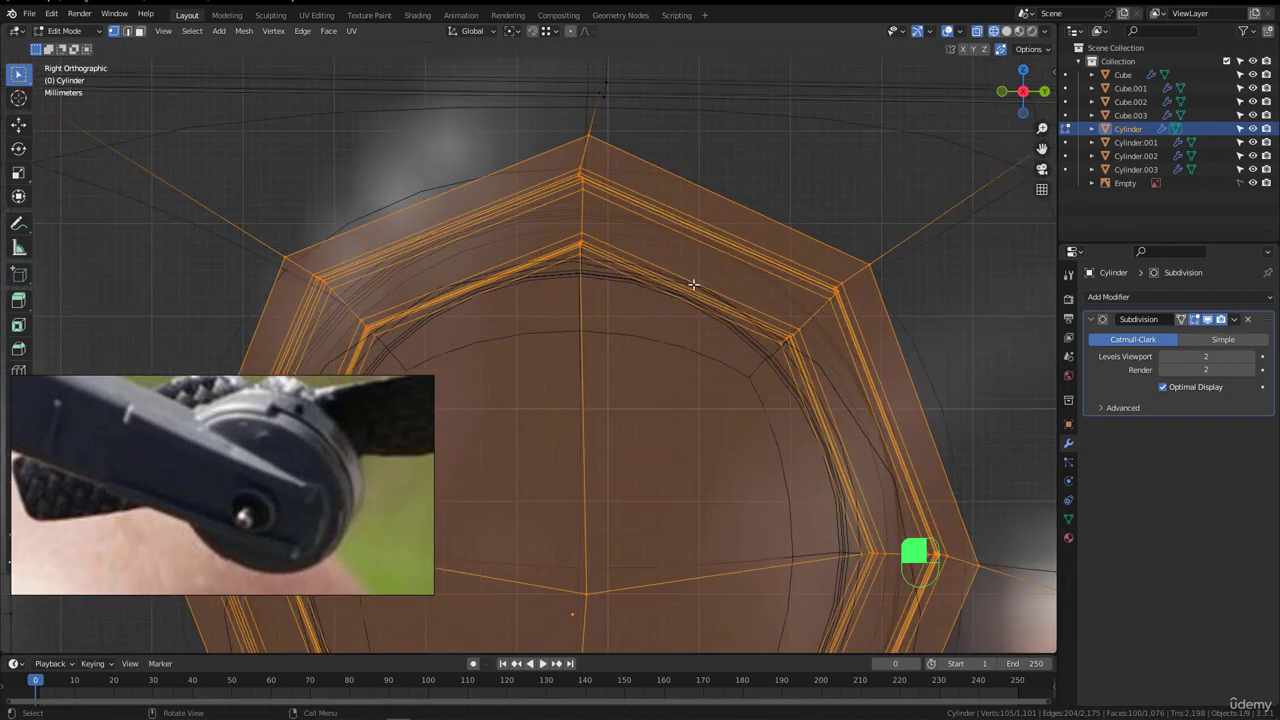
{"action": "scroll", "coordinate": [629, 236], "scroll_direction": "down", "scroll_amount": 4}
{"action": "key", "text": "shift+z"}
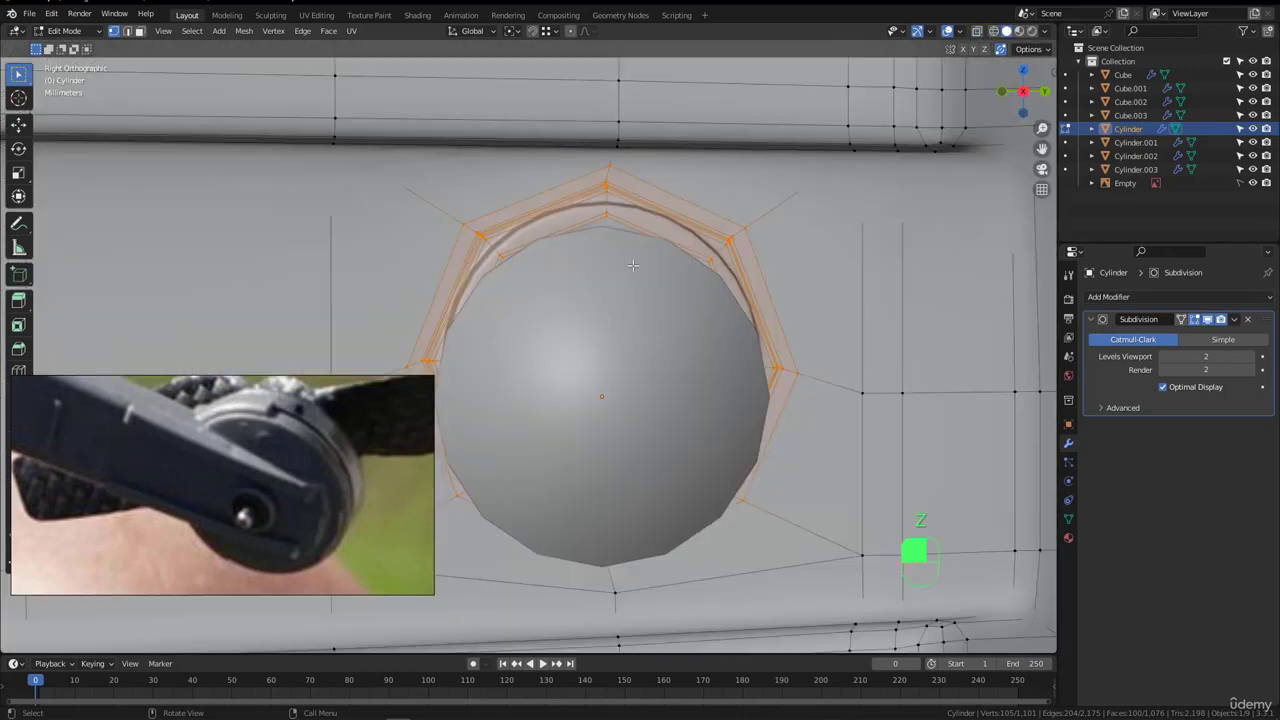
{"action": "middle_click_drag", "start_coordinate": [629, 380], "coordinate": [633, 347], "text": "shift"}
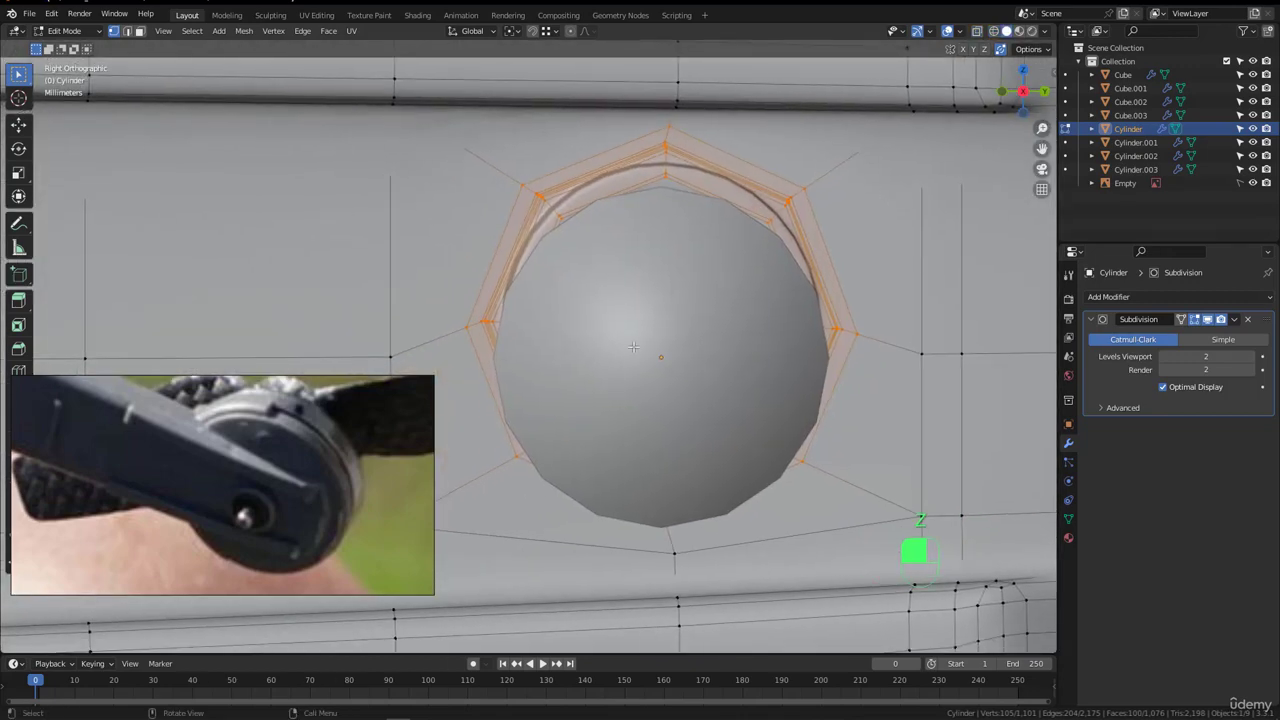
- Move the selected hub down along Z by about 0.62 cm and then about 0.14 cm more, centring it around the rod
{"action": "key", "text": "g"}
{"action": "key", "text": "z"}
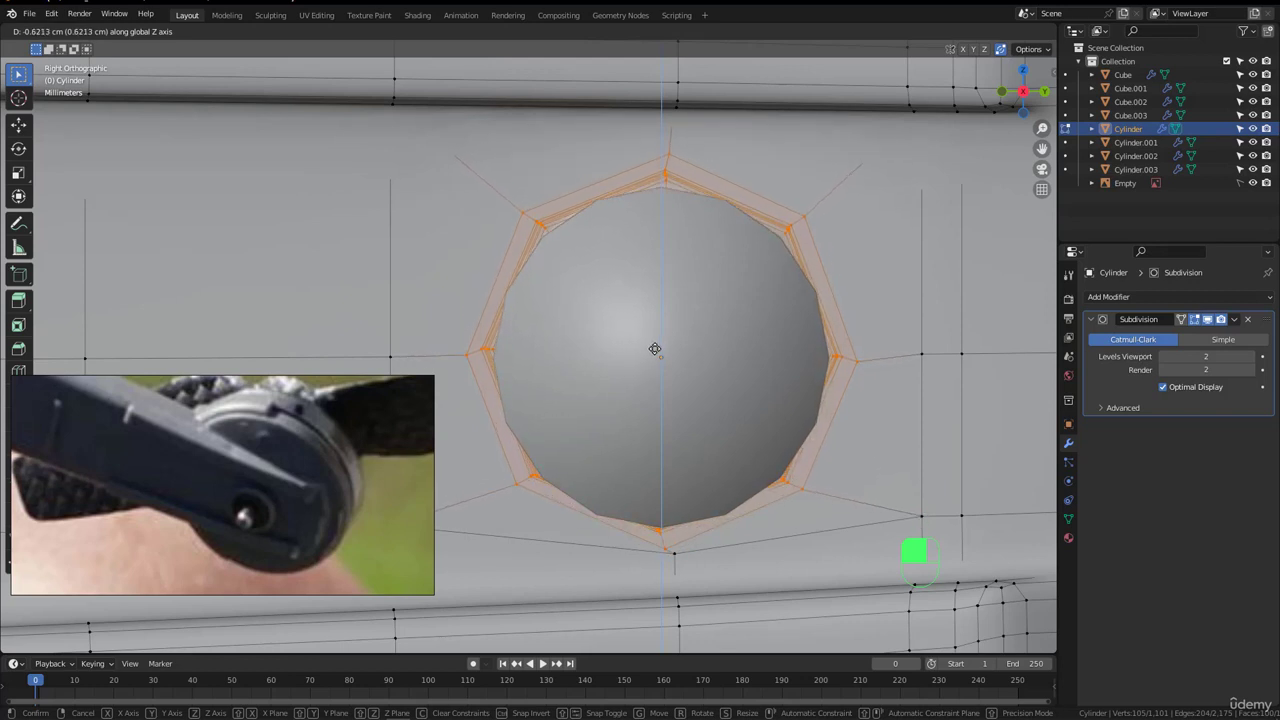
{"action": "left_click", "coordinate": [655, 349]}
{"action": "key", "text": "alt+z"}
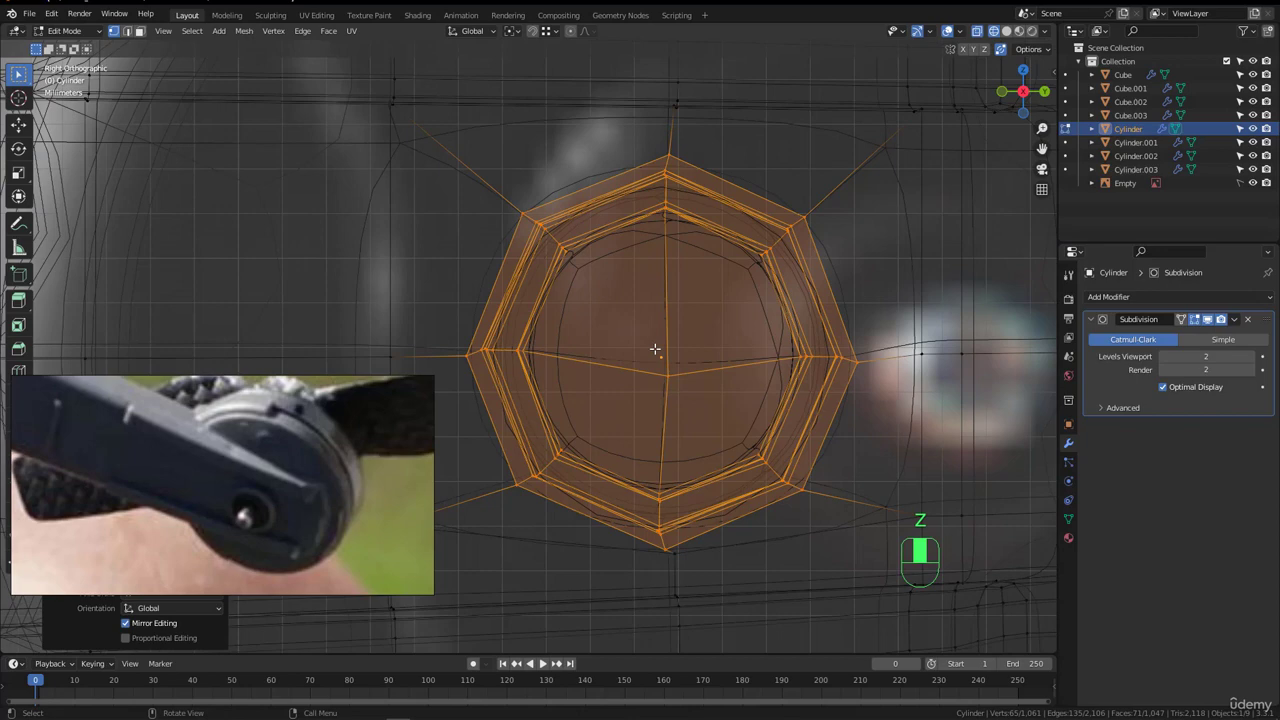
{"action": "key", "text": "alt+z"}
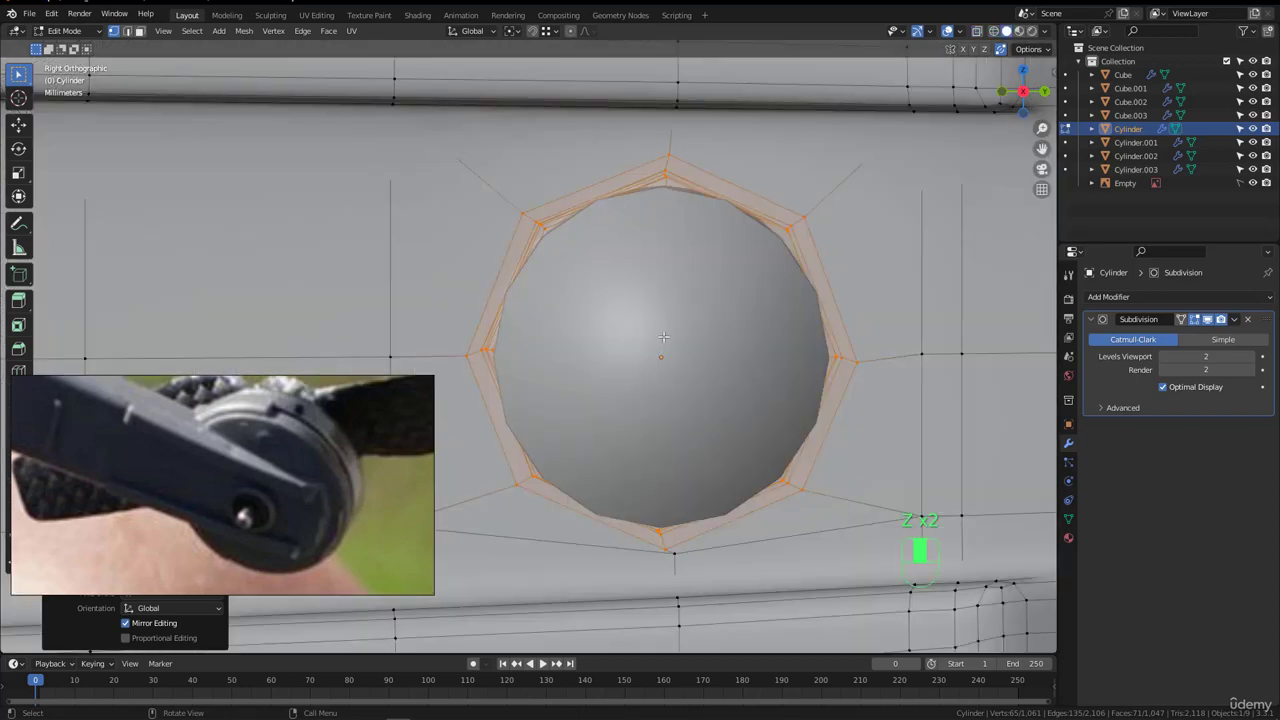
{"action": "key", "text": "g"}
{"action": "key", "text": "z"}
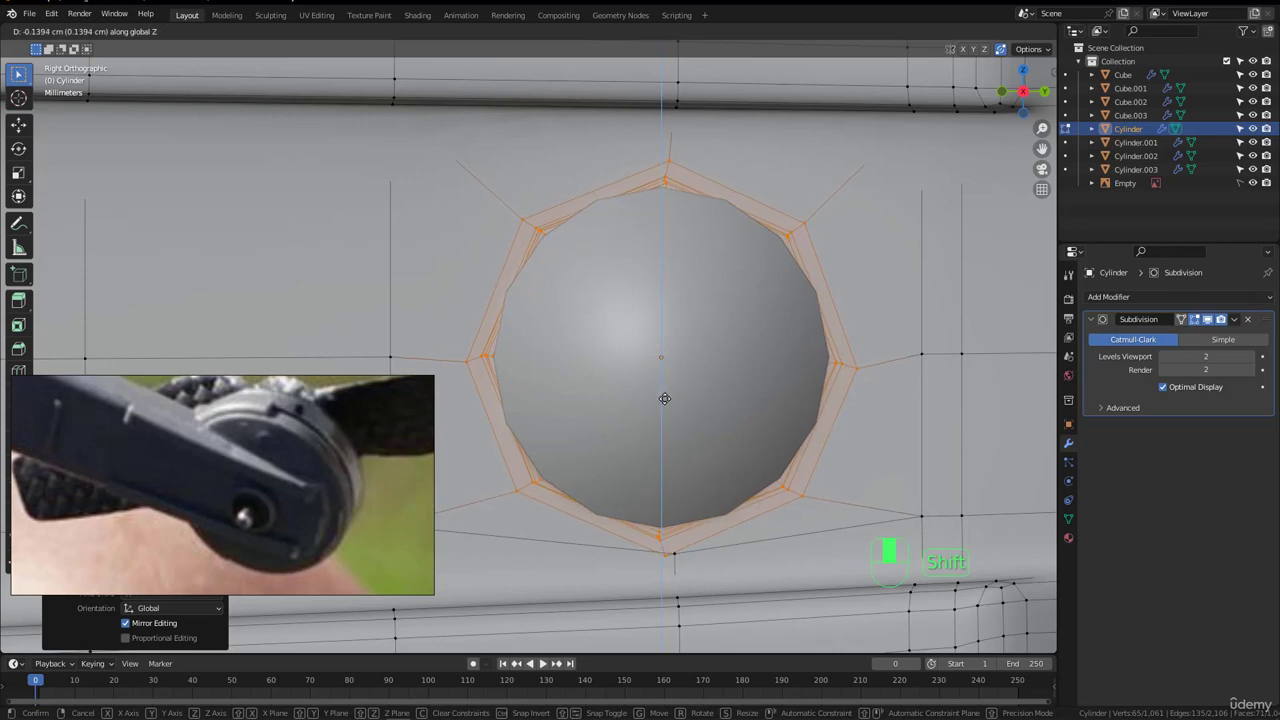
{"action": "left_click", "coordinate": [665, 398]}
- Return to Object Mode, delete the guide rod, and clear the selection
{"action": "scroll", "coordinate": [665, 398], "scroll_direction": "down", "scroll_amount": 4}
{"action": "middle_click_drag", "start_coordinate": [665, 398], "coordinate": [734, 328]}
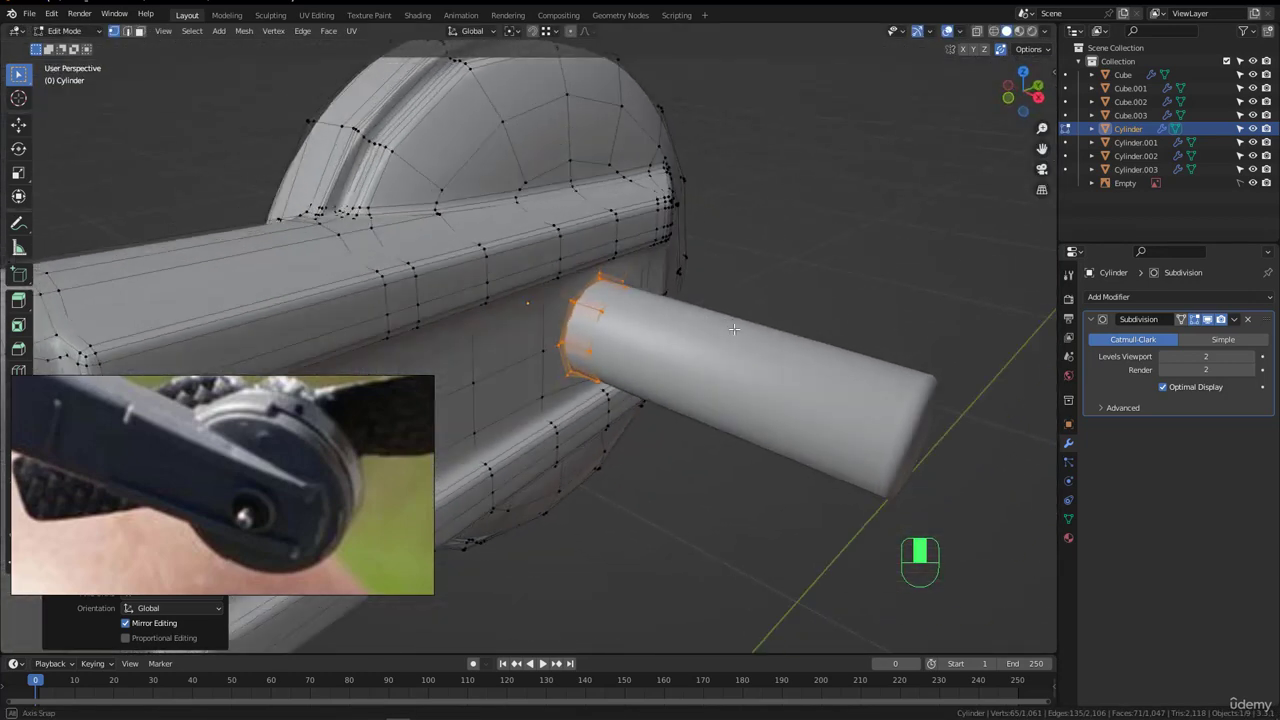
{"action": "key", "text": "Tab"}
{"action": "left_click", "coordinate": [686, 341]}
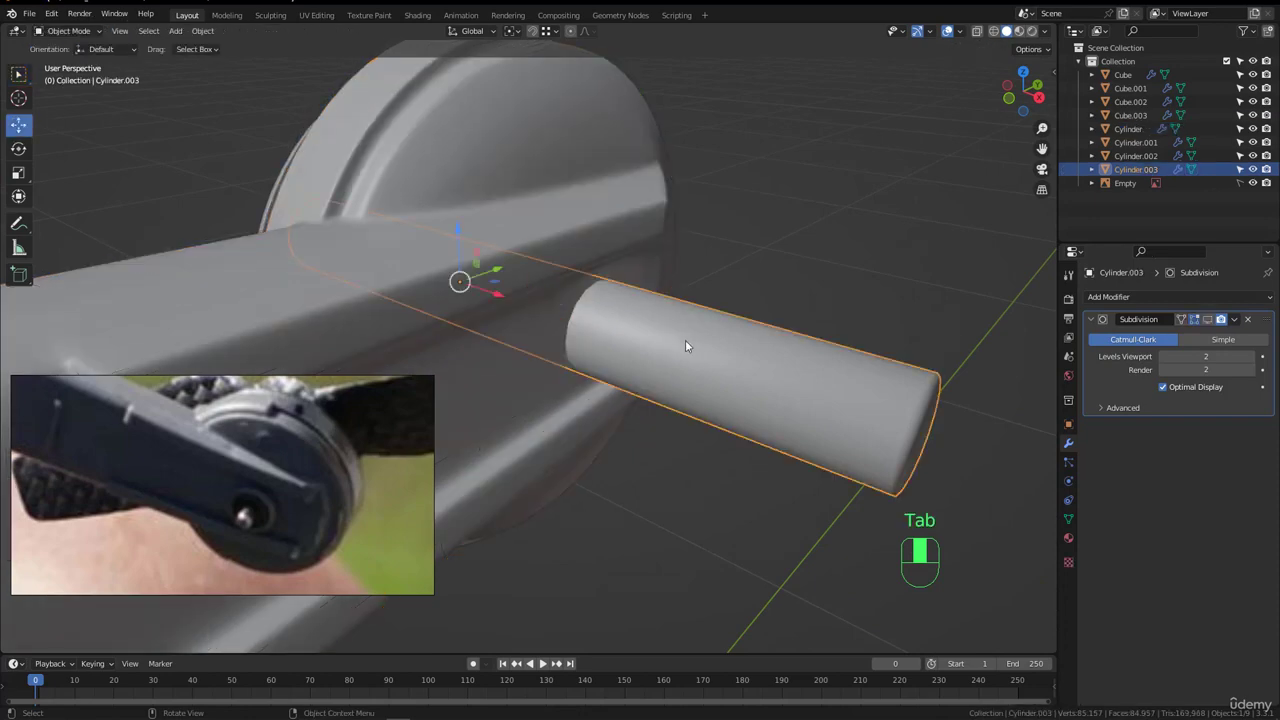
{"action": "key", "text": "Delete"}
{"action": "scroll", "coordinate": [651, 348], "scroll_direction": "down", "scroll_amount": 2}
{"action": "key", "text": "alt+a"}
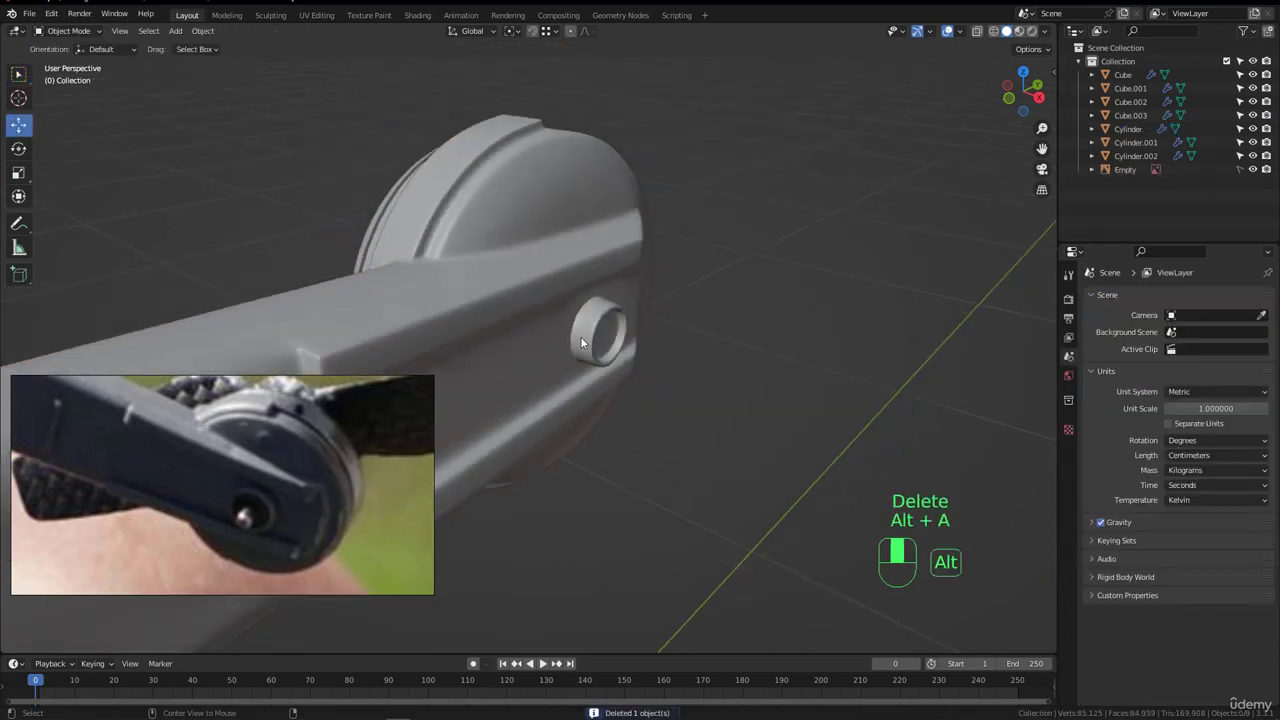
- Open the arm's mesh around the hub, deselect its vertices, and switch off viewport subdivision to inspect the bare geometry
{"action": "middle_click_drag", "start_coordinate": [651, 348], "coordinate": [480, 300]}
{"action": "scroll", "coordinate": [613, 385], "scroll_direction": "up", "scroll_amount": 3}
{"action": "middle_click_drag", "start_coordinate": [680, 300], "coordinate": [656, 251]}
{"action": "scroll", "coordinate": [672, 289], "scroll_direction": "up", "scroll_amount": 3}
{"action": "key", "text": "Tab"}
{"action": "left_click", "coordinate": [641, 228]}
{"action": "key", "text": "Tab"}
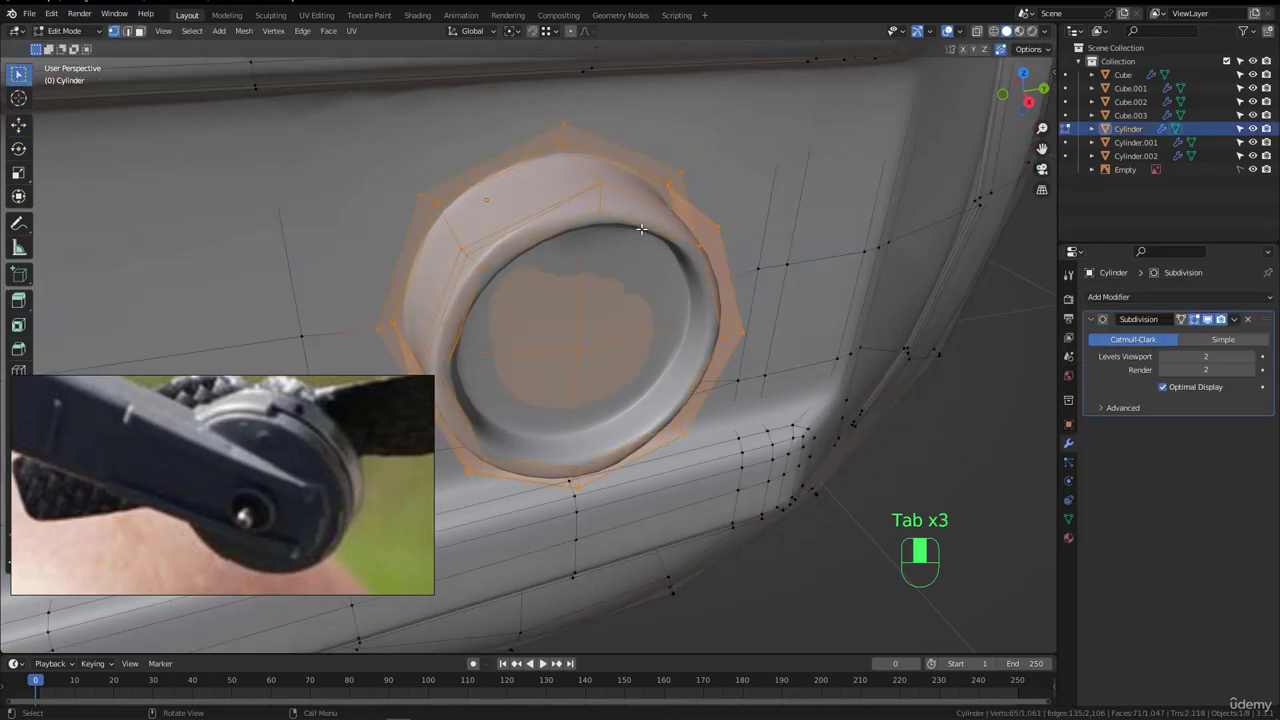
{"action": "left_click", "coordinate": [641, 228]}
{"action": "middle_click_drag", "start_coordinate": [641, 228], "coordinate": [575, 336]}
{"action": "left_click", "coordinate": [1208, 321]}
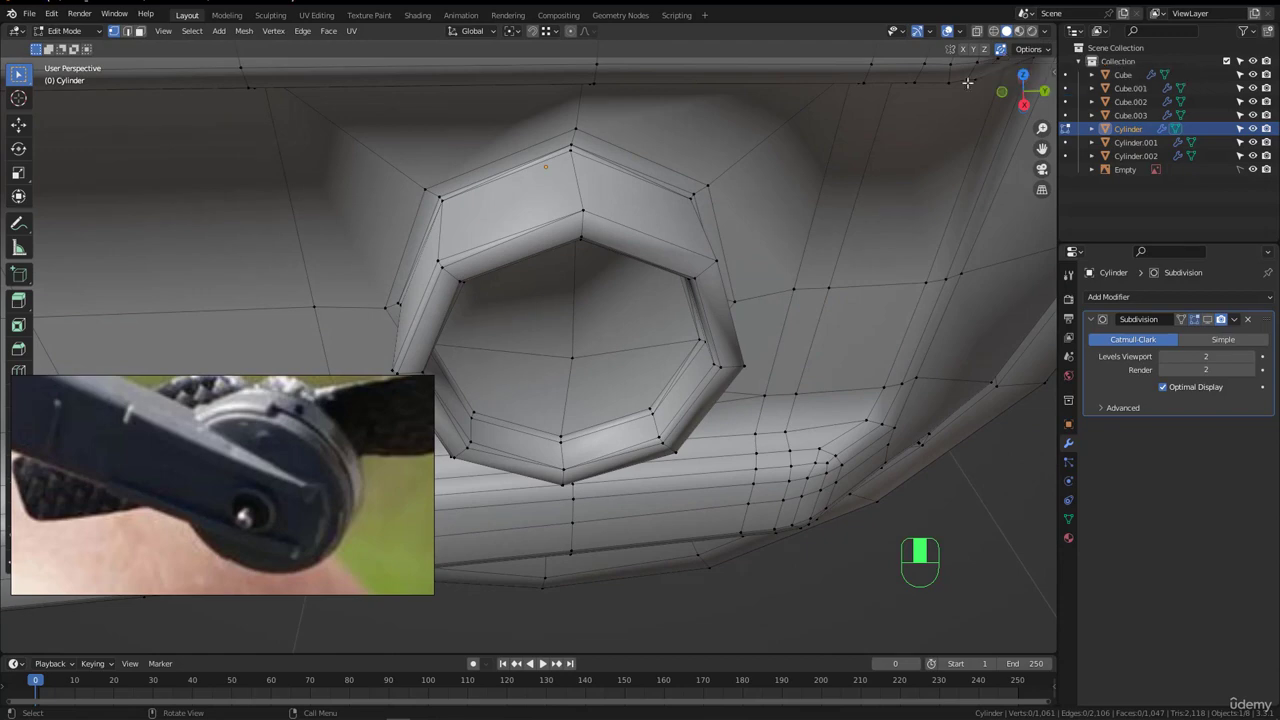
- Undo the subdivision change, the rod's deletion and both hub moves, back to the hub selection before moving
{"action": "key", "text": "ctrl+z"}
{"action": "key", "text": "ctrl+z"}
{"action": "key", "text": "ctrl+z"}
{"action": "key", "text": "ctrl+z"}
{"action": "key", "text": "ctrl+z"}
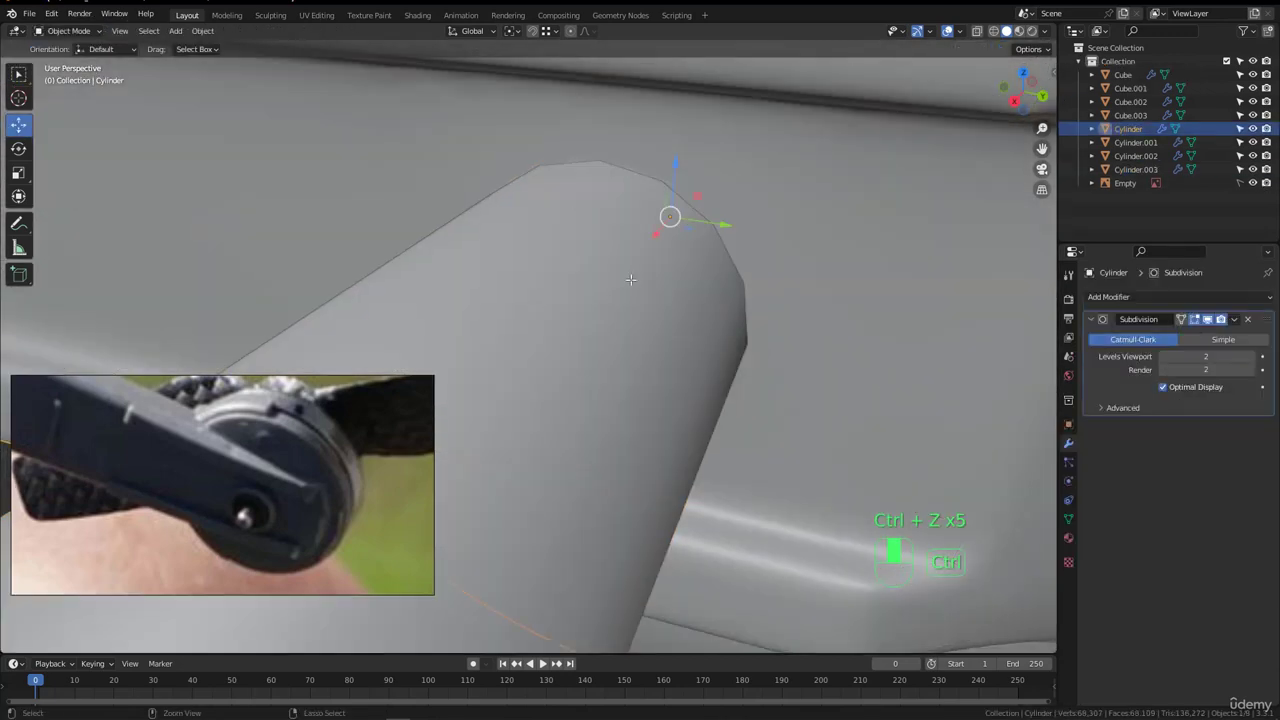
{"action": "key", "text": "ctrl+z"}
{"action": "key", "text": "ctrl+z"}
{"action": "key", "text": "ctrl+z"}
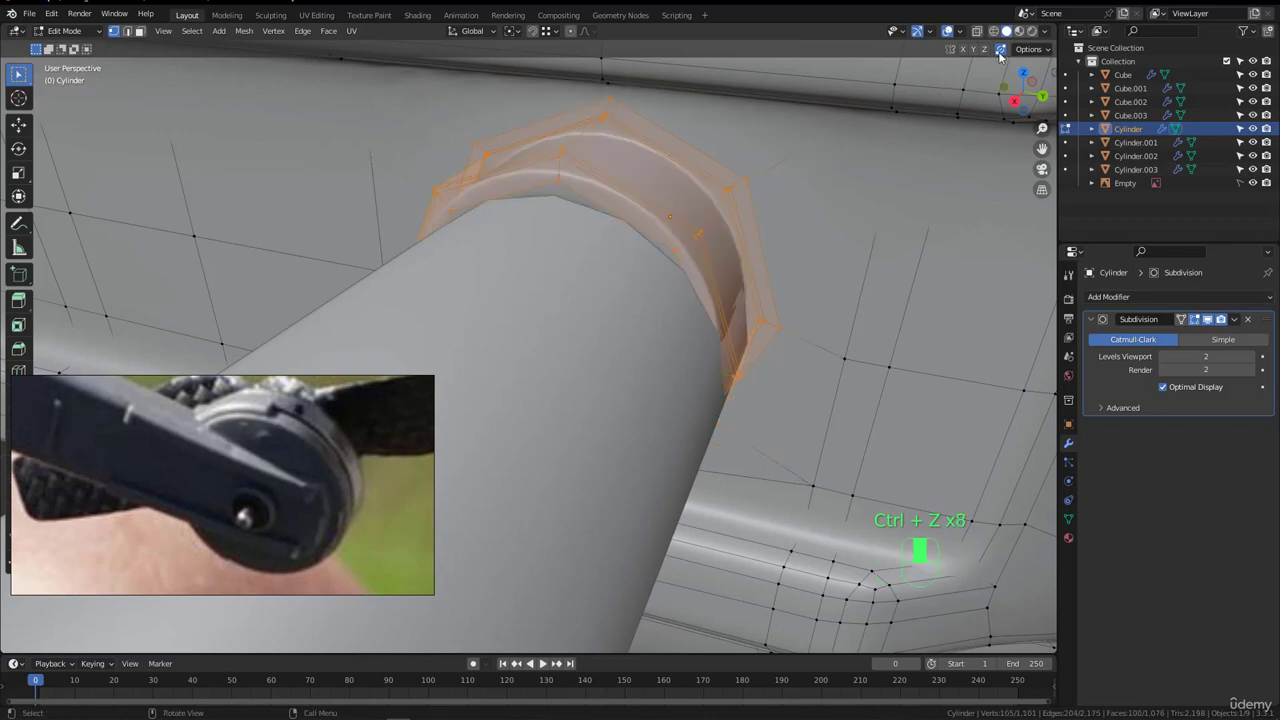
- Examine how the selected hub ring lines up with the guide rod in the right side view, in wireframe and solid shading
{"action": "middle_click_drag", "start_coordinate": [954, 87], "coordinate": [611, 208]}
{"action": "scroll", "coordinate": [611, 208], "scroll_direction": "down", "scroll_amount": 4}
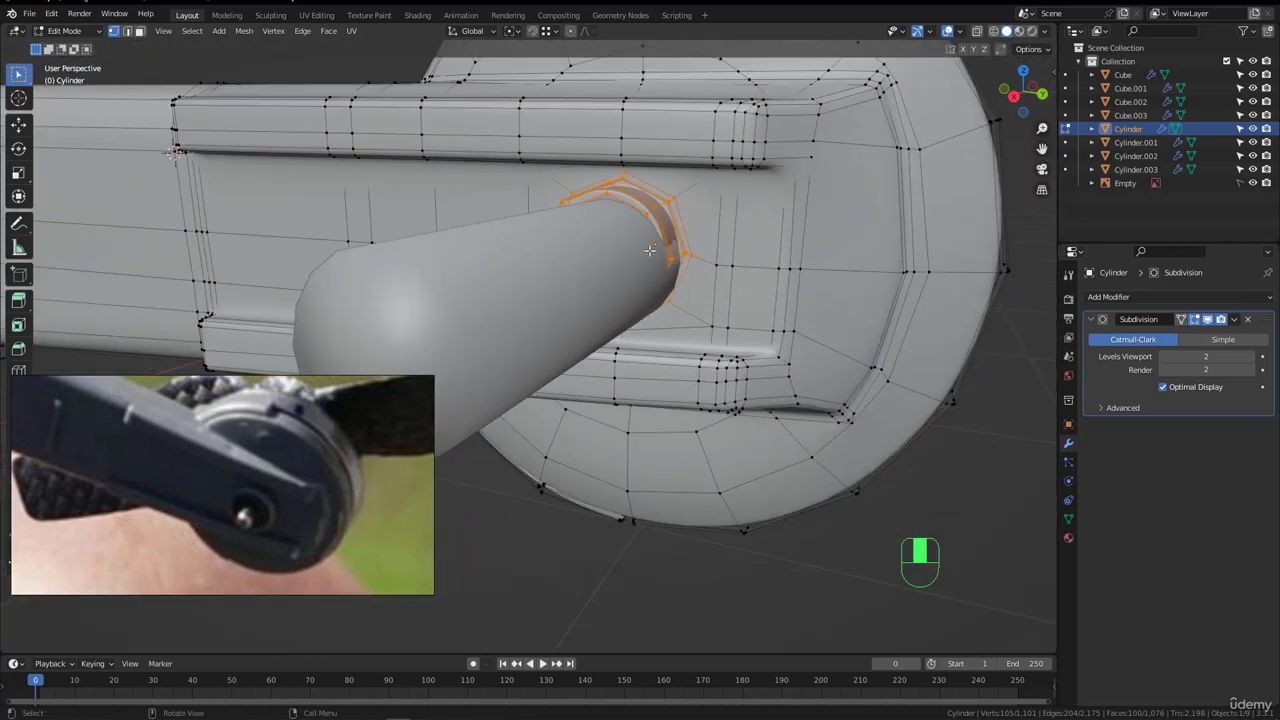
{"action": "key", "text": "KP_3"}
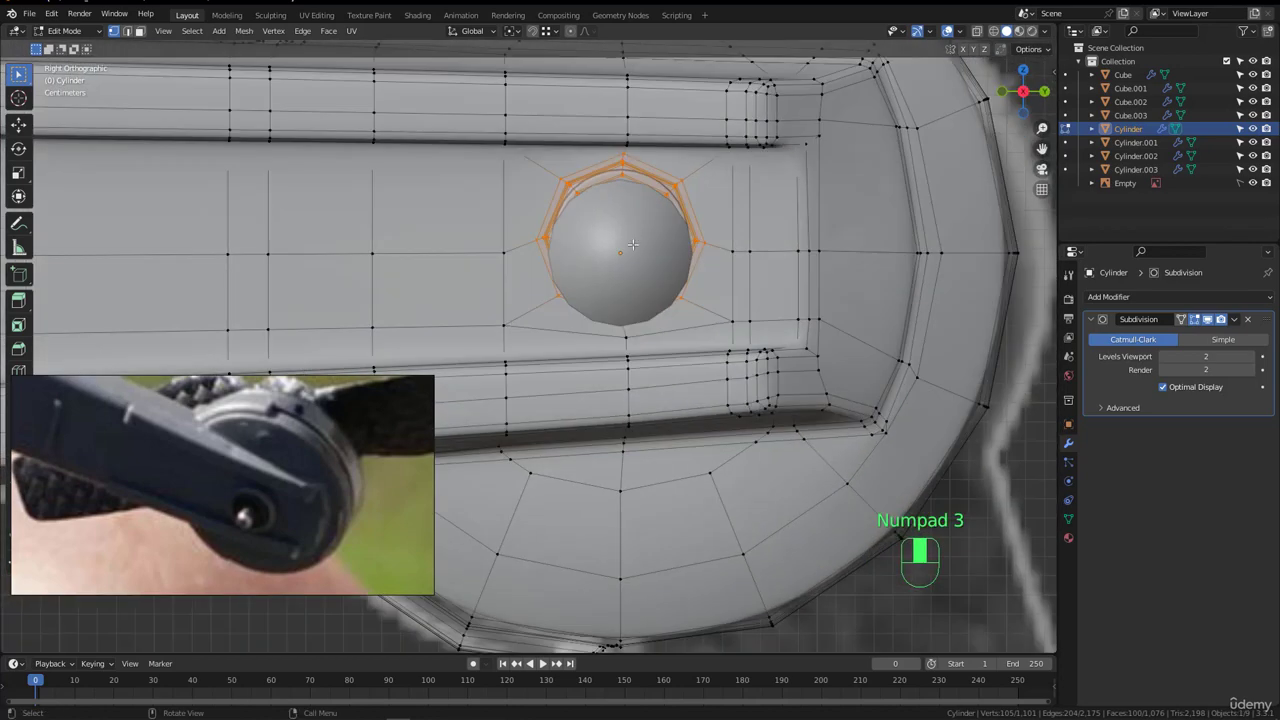
{"action": "scroll", "coordinate": [621, 232], "scroll_direction": "up", "scroll_amount": 5}
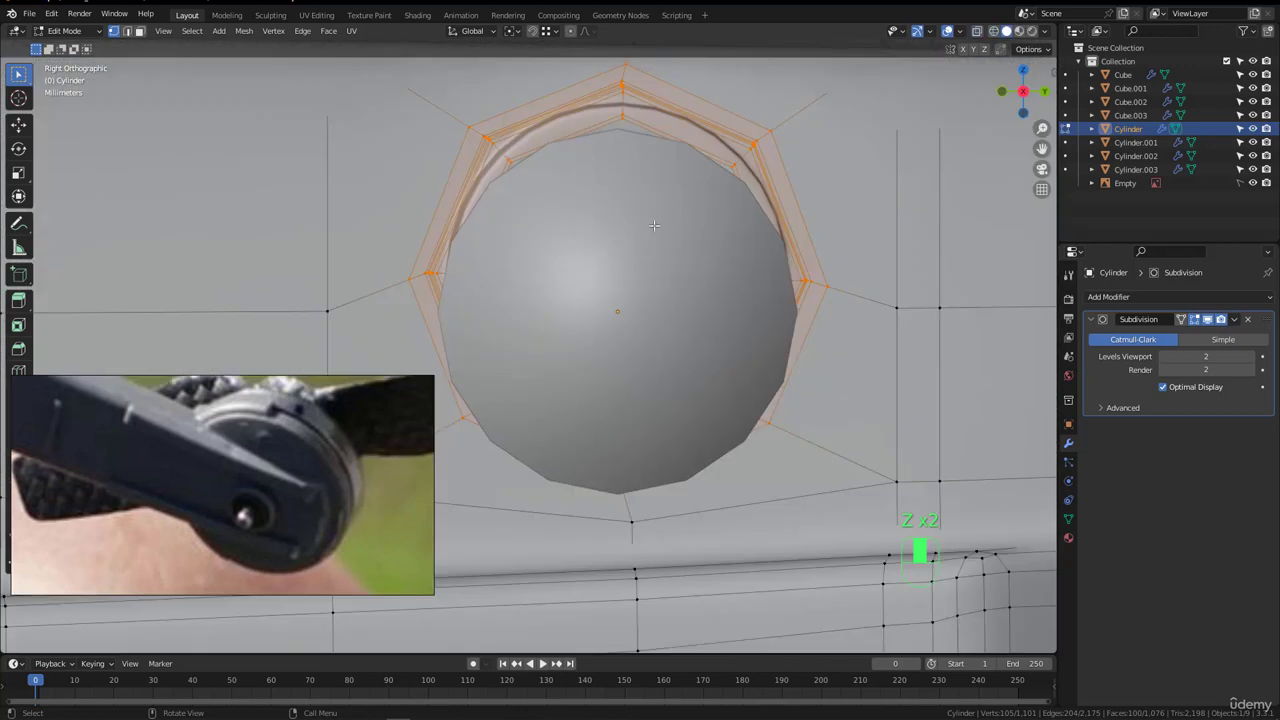
{"action": "key", "text": "z"}
{"action": "scroll", "coordinate": [548, 132], "scroll_direction": "up", "scroll_amount": 1}
{"action": "scroll", "coordinate": [548, 134], "scroll_direction": "down", "scroll_amount": 1}
{"action": "middle_click_drag", "start_coordinate": [613, 215], "coordinate": [654, 280], "text": "shift"}
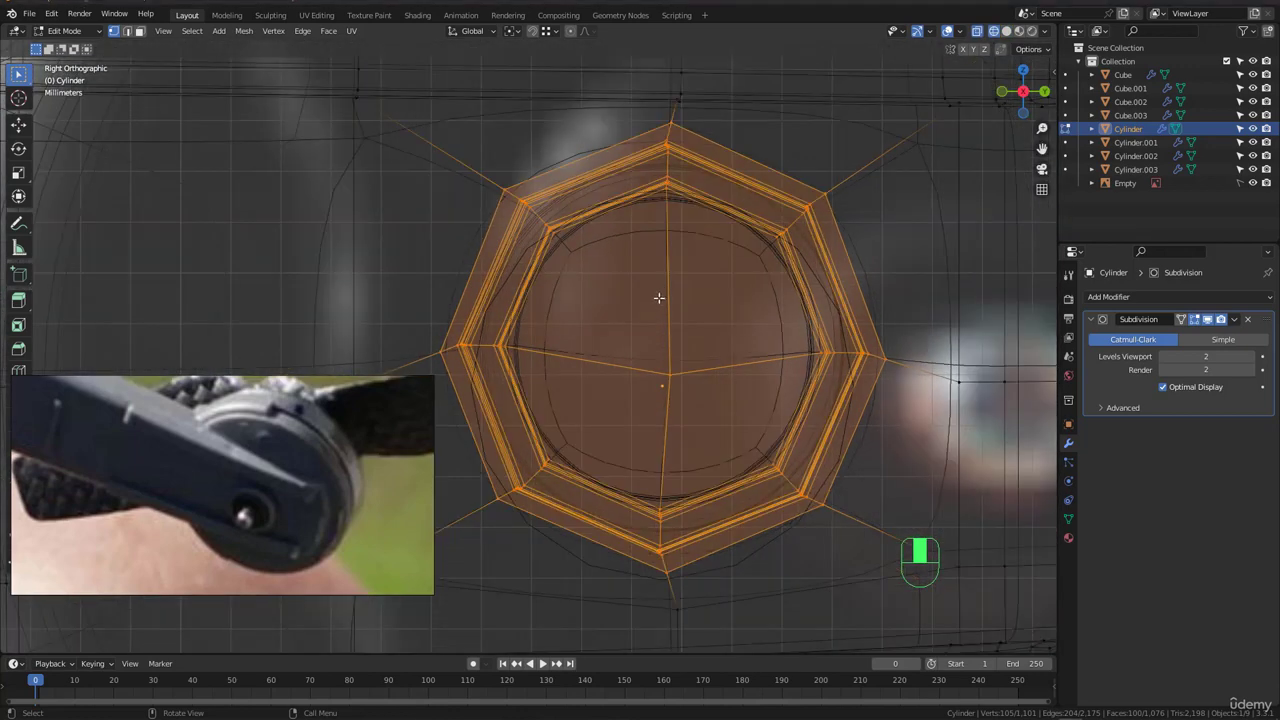
{"action": "scroll", "coordinate": [634, 171], "scroll_direction": "up", "scroll_amount": 3}
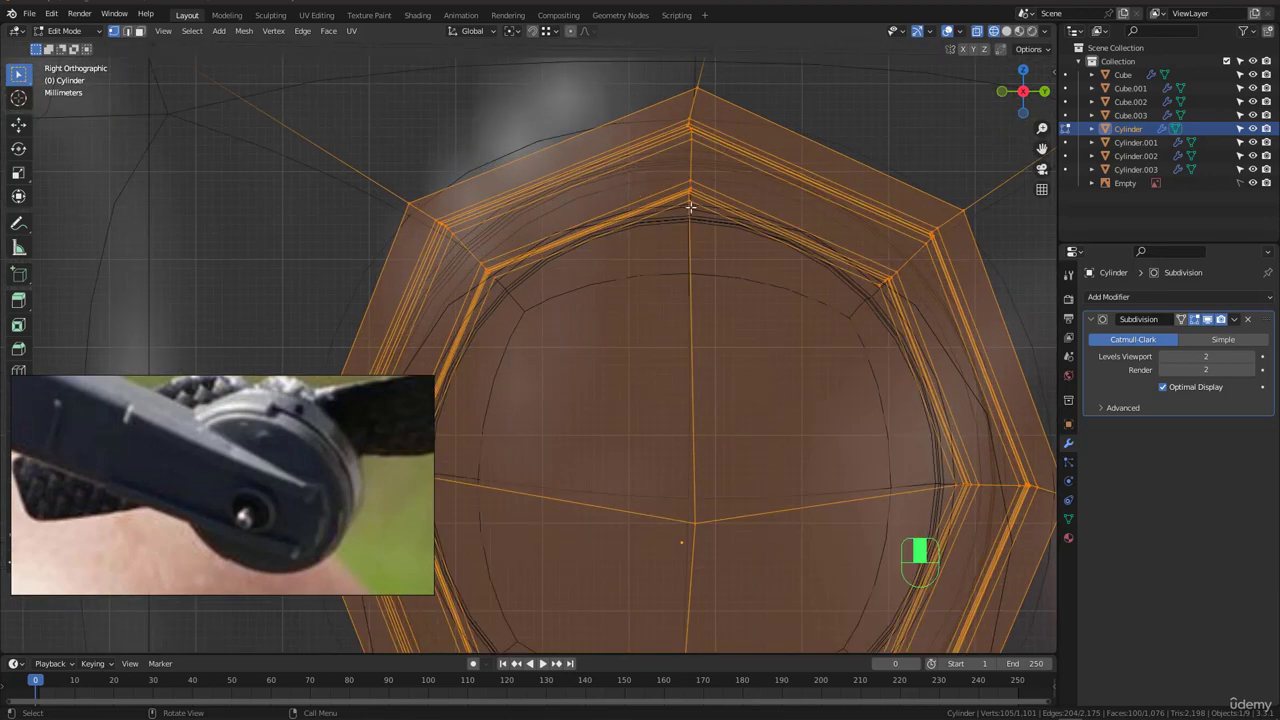
{"action": "scroll", "coordinate": [591, 243], "scroll_direction": "down", "scroll_amount": 4}
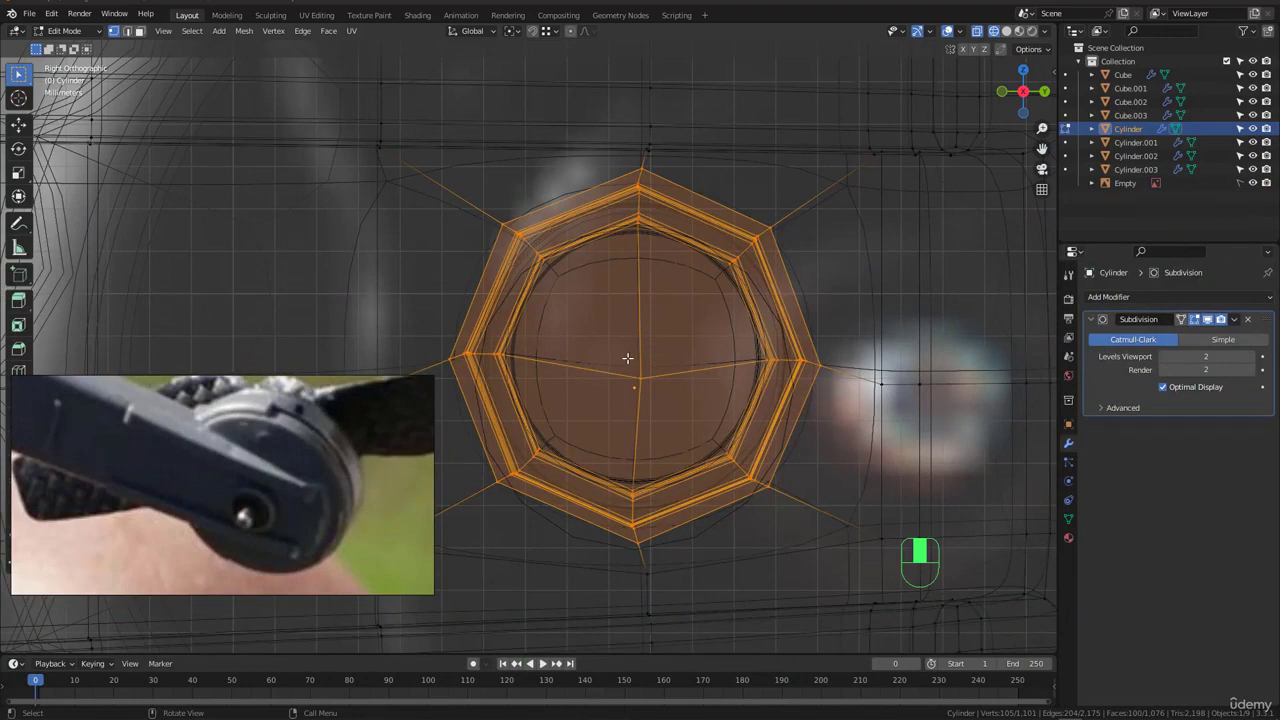
{"action": "key", "text": "alt+z"}
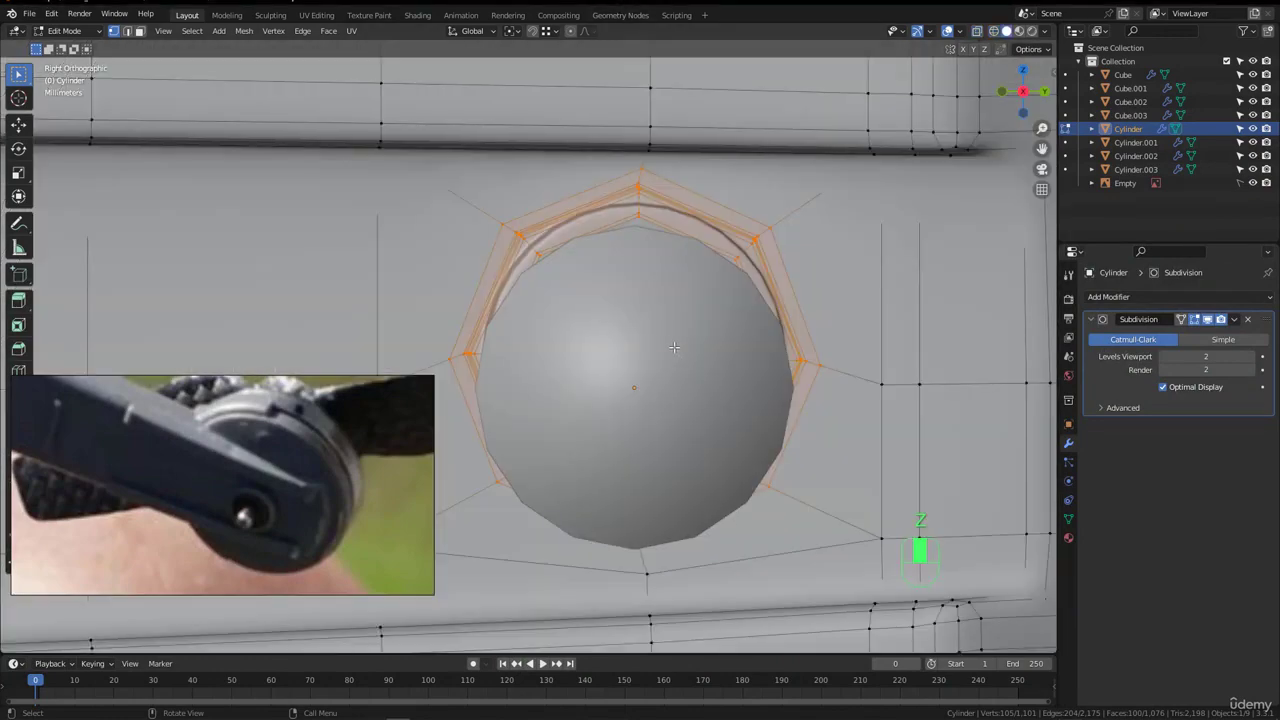
{"action": "scroll", "coordinate": [668, 350], "scroll_direction": "down", "scroll_amount": 2}
{"action": "scroll", "coordinate": [661, 358], "scroll_direction": "up", "scroll_amount": 2}
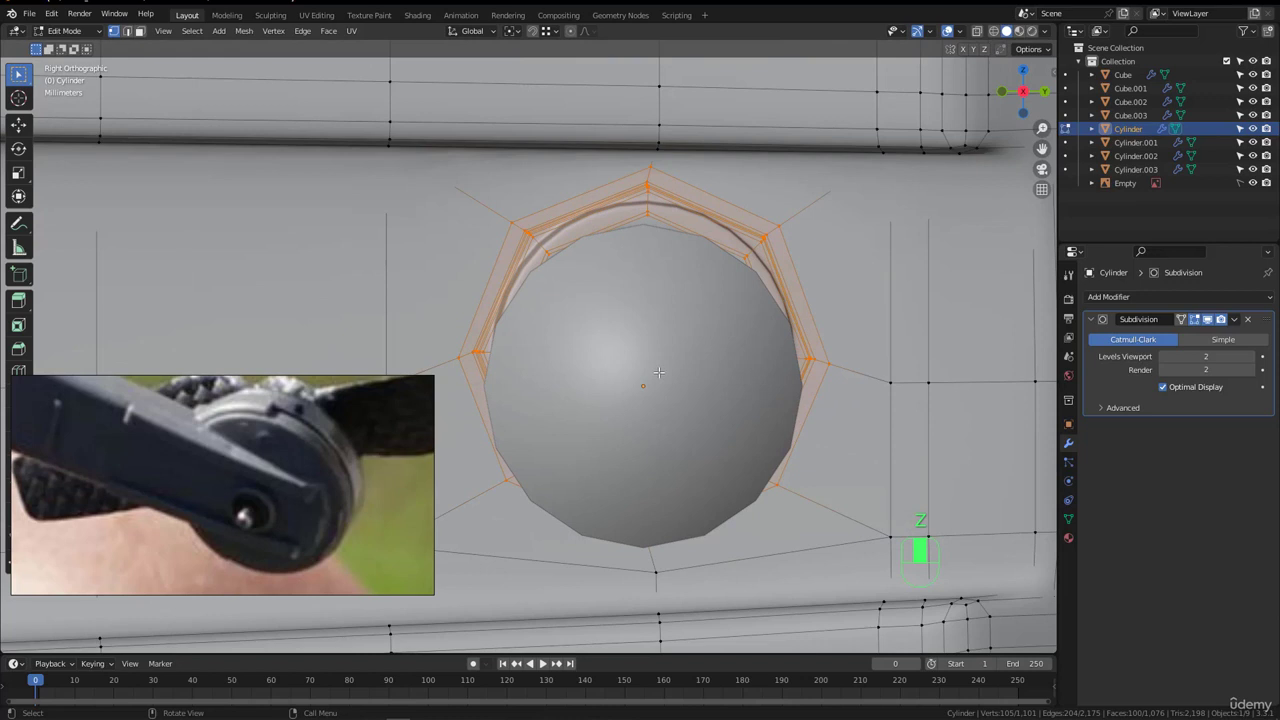
- Move the selected hub down along the global Z axis by about 0.69 cm, centring it around the guide rod
{"action": "key", "text": "g"}
{"action": "key", "text": "z"}
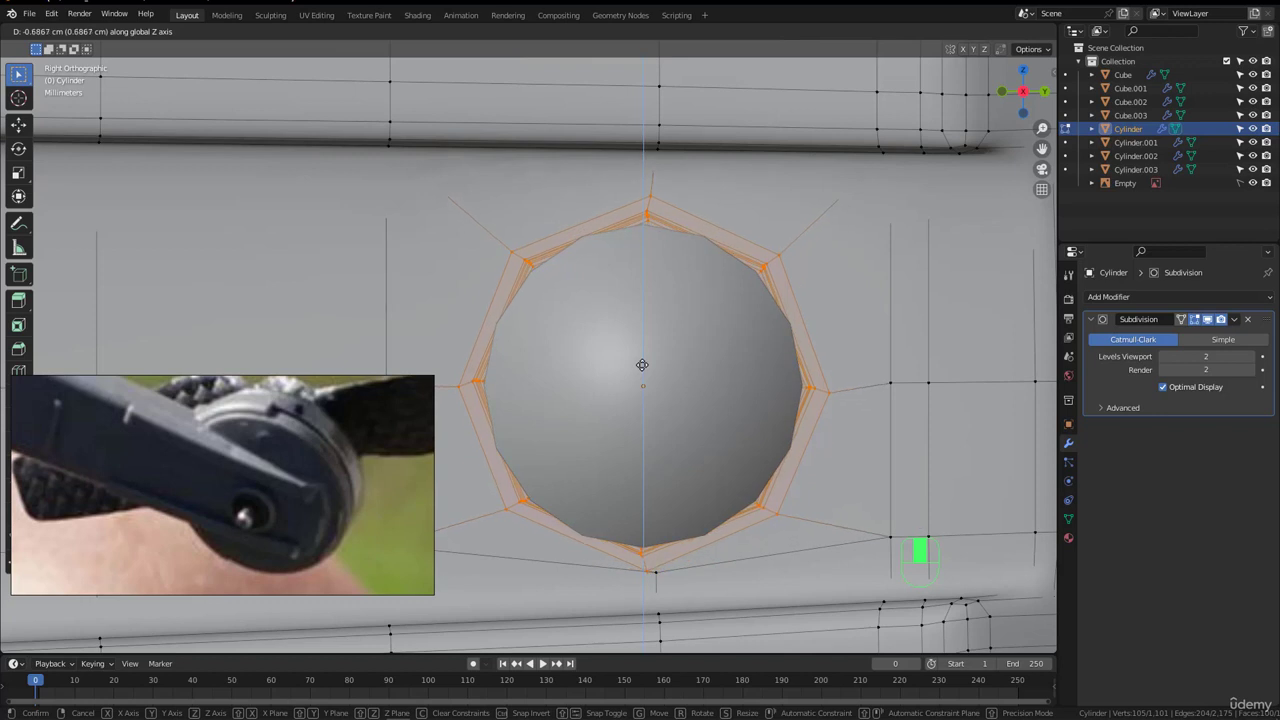
{"action": "left_click", "coordinate": [642, 364]}
{"action": "scroll", "coordinate": [620, 226], "scroll_direction": "down", "scroll_amount": 2}
{"action": "scroll", "coordinate": [624, 409], "scroll_direction": "up", "scroll_amount": 2}
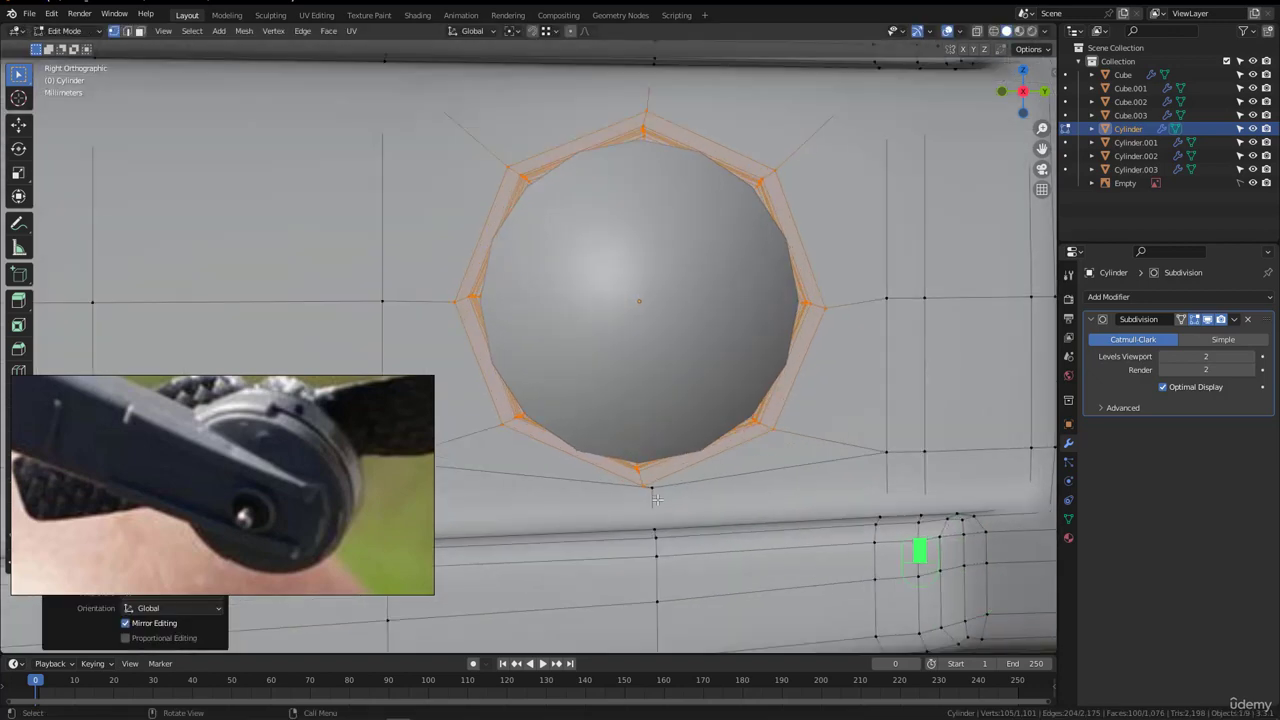
- Slide the single vertex just below the hub down its edge and shift it about 0.16 cm sideways into line with the hub's lowest point
{"action": "left_click", "coordinate": [656, 499]}
{"action": "scroll", "coordinate": [656, 499], "scroll_direction": "up", "scroll_amount": 4}
{"action": "key", "text": "g"}
{"action": "key", "text": "g"}
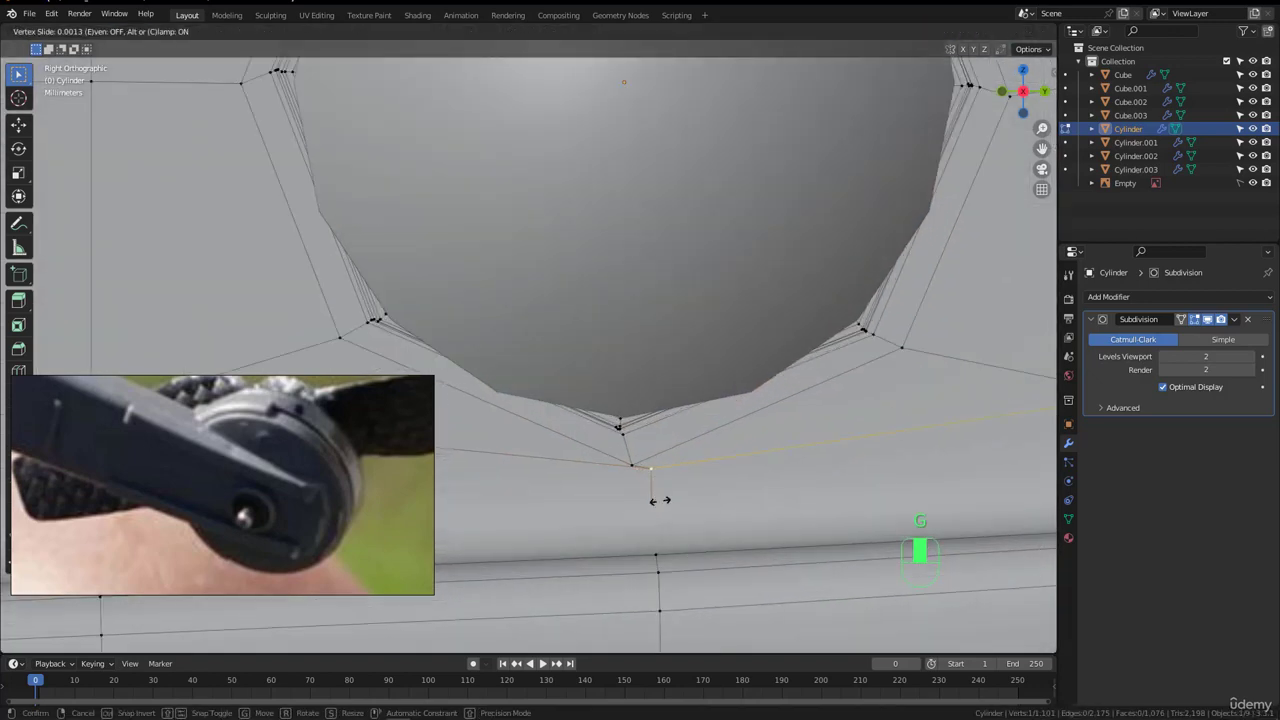
{"action": "left_click", "coordinate": [645, 510]}
{"action": "key", "text": "g"}
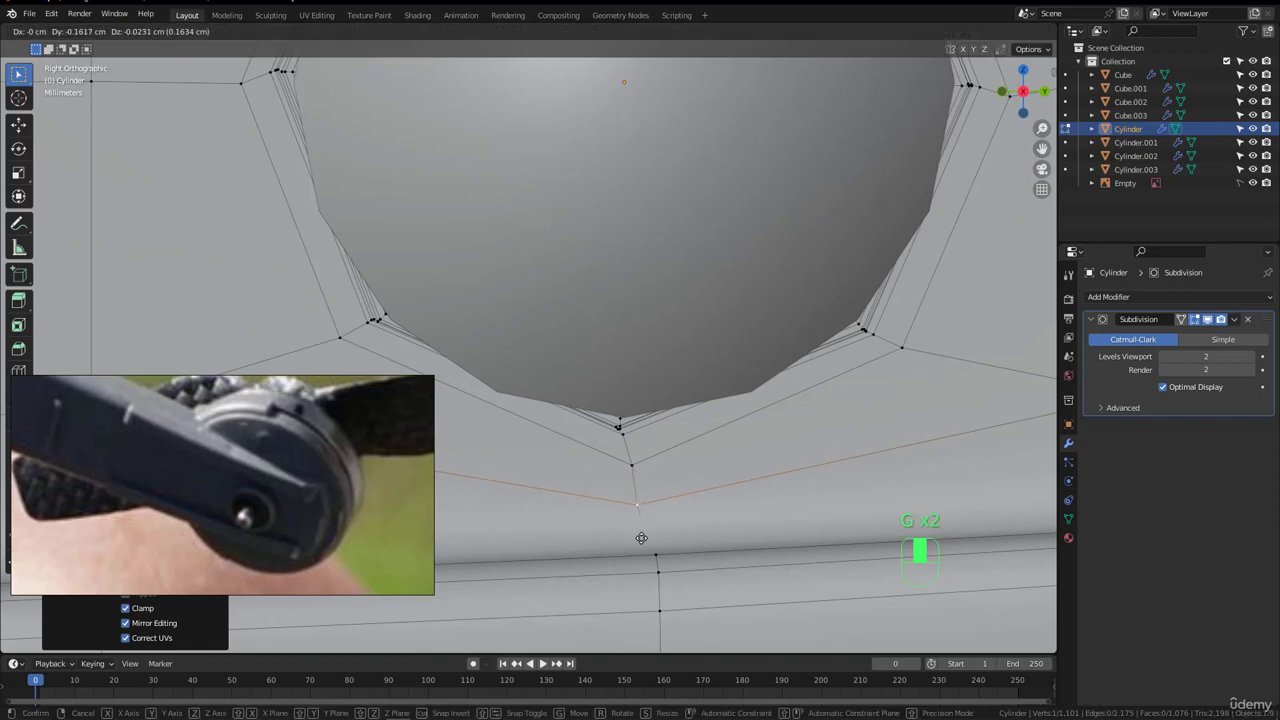
{"action": "left_click", "coordinate": [639, 538]}
- Return to Object Mode, delete the guide rod, and inspect the hub on the arm's round end
{"action": "scroll", "coordinate": [617, 420], "scroll_direction": "down", "scroll_amount": 7}
{"action": "middle_click_drag", "start_coordinate": [636, 288], "coordinate": [654, 309]}
{"action": "key", "text": "Tab"}
{"action": "scroll", "coordinate": [544, 316], "scroll_direction": "down", "scroll_amount": 3}
{"action": "left_click", "coordinate": [588, 376]}
{"action": "key", "text": "Delete"}
{"action": "scroll", "coordinate": [502, 408], "scroll_direction": "up", "scroll_amount": 4}
{"action": "middle_click_drag", "start_coordinate": [502, 408], "coordinate": [736, 321], "text": "shift"}
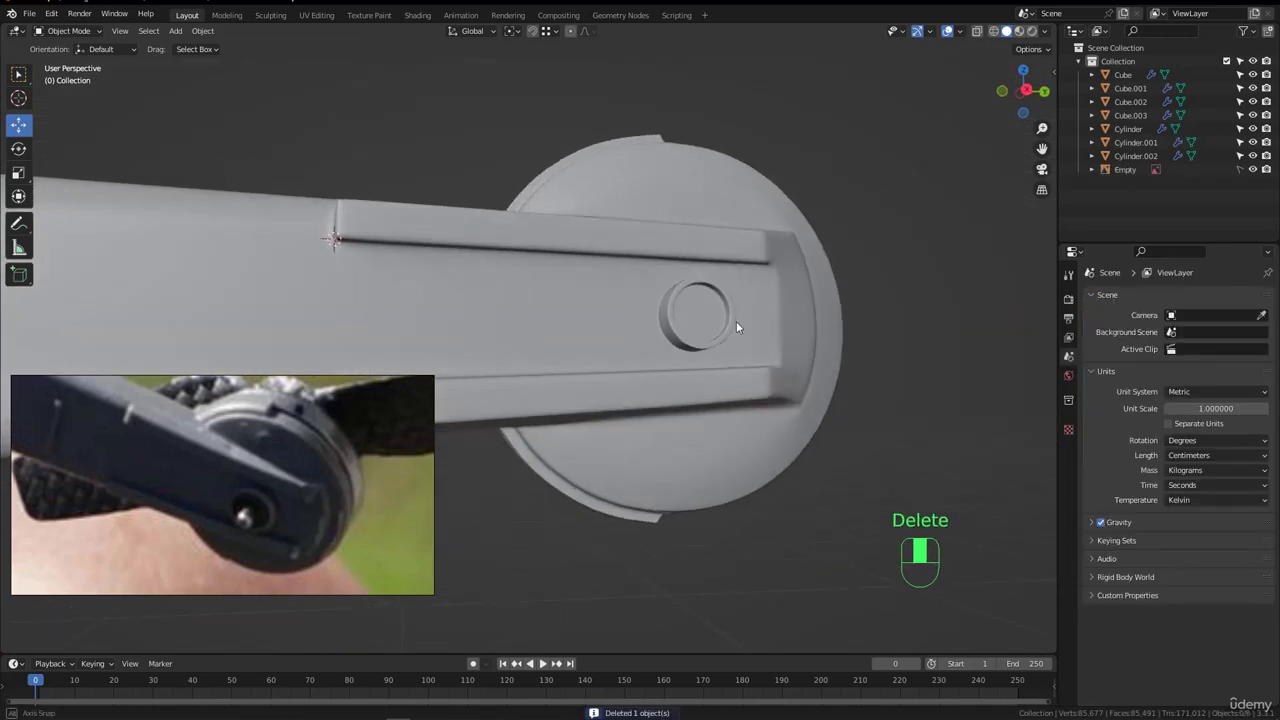
{"action": "scroll", "coordinate": [720, 316], "scroll_direction": "up", "scroll_amount": 5}
{"action": "middle_click_drag", "start_coordinate": [642, 341], "coordinate": [751, 277]}
{"action": "scroll", "coordinate": [750, 277], "scroll_direction": "down", "scroll_amount": 10}
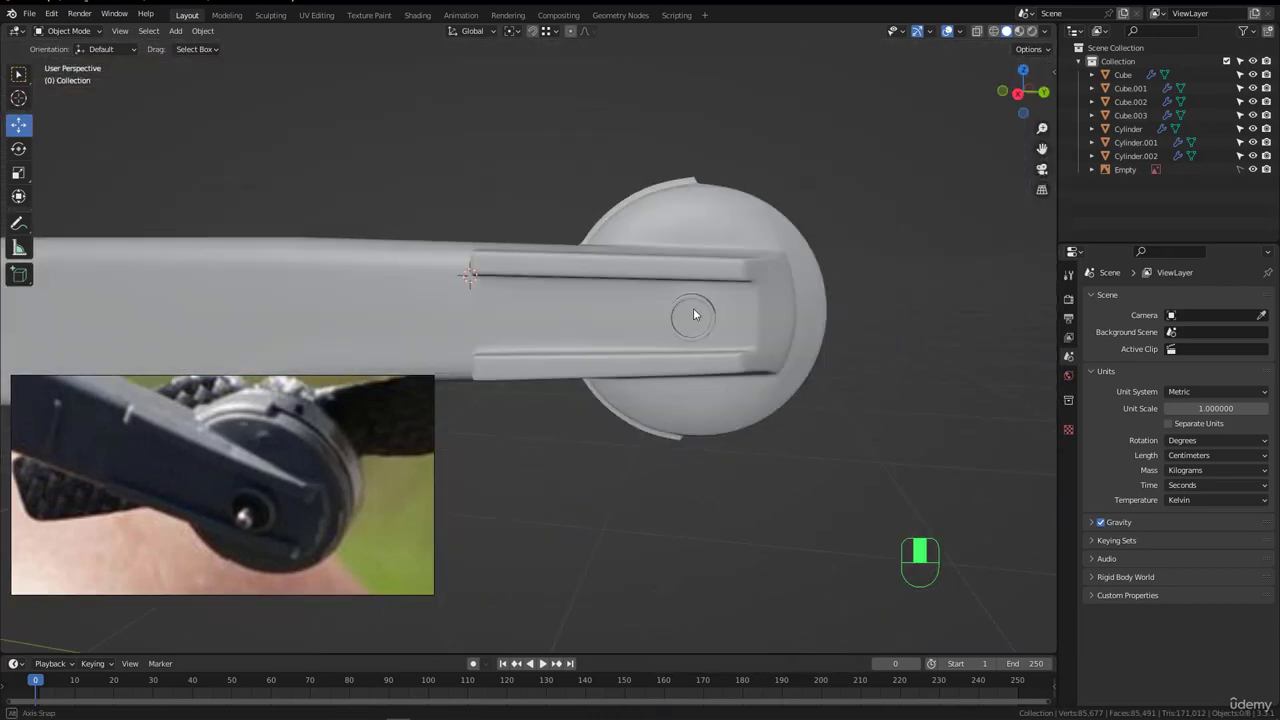
{"action": "mouse_move", "coordinate": [694, 311]}
{"action": "middle_mouse_down"}
{"action": "mouse_move", "coordinate": [888, 309]}
{"action": "mouse_move", "coordinate": [747, 310]}
{"action": "mouse_move", "coordinate": [771, 237]}
{"action": "mouse_move", "coordinate": [686, 360]}
{"action": "mouse_move", "coordinate": [699, 295]}
{"action": "middle_mouse_up"}
- Shift the end disc about 0.39 cm along X, move it together with the neighbouring disc to close the gaps, and clear the selection
{"action": "left_click", "coordinate": [769, 239]}
{"action": "scroll", "coordinate": [766, 243], "scroll_direction": "up", "scroll_amount": 4}
{"action": "scroll", "coordinate": [697, 357], "scroll_direction": "up", "scroll_amount": 2}
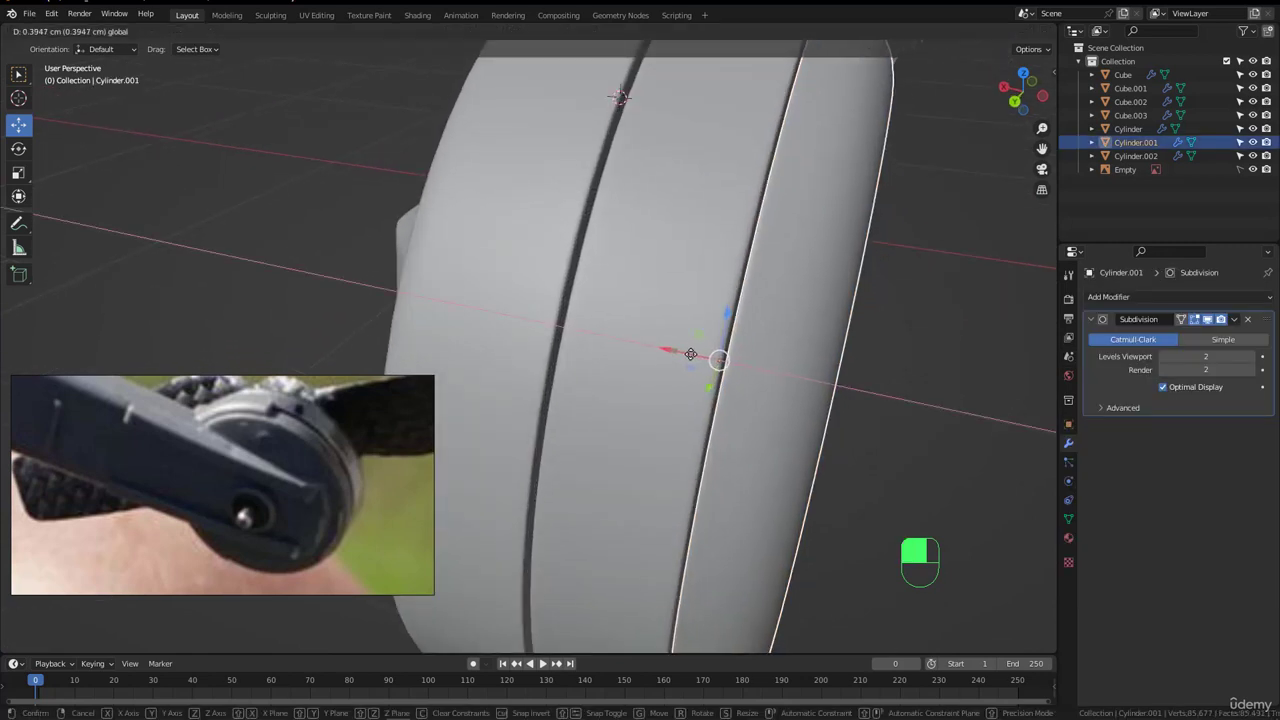
{"action": "left_click", "coordinate": [699, 290], "text": "shift"}
{"action": "left_click_drag", "start_coordinate": [676, 353], "coordinate": [672, 352]}
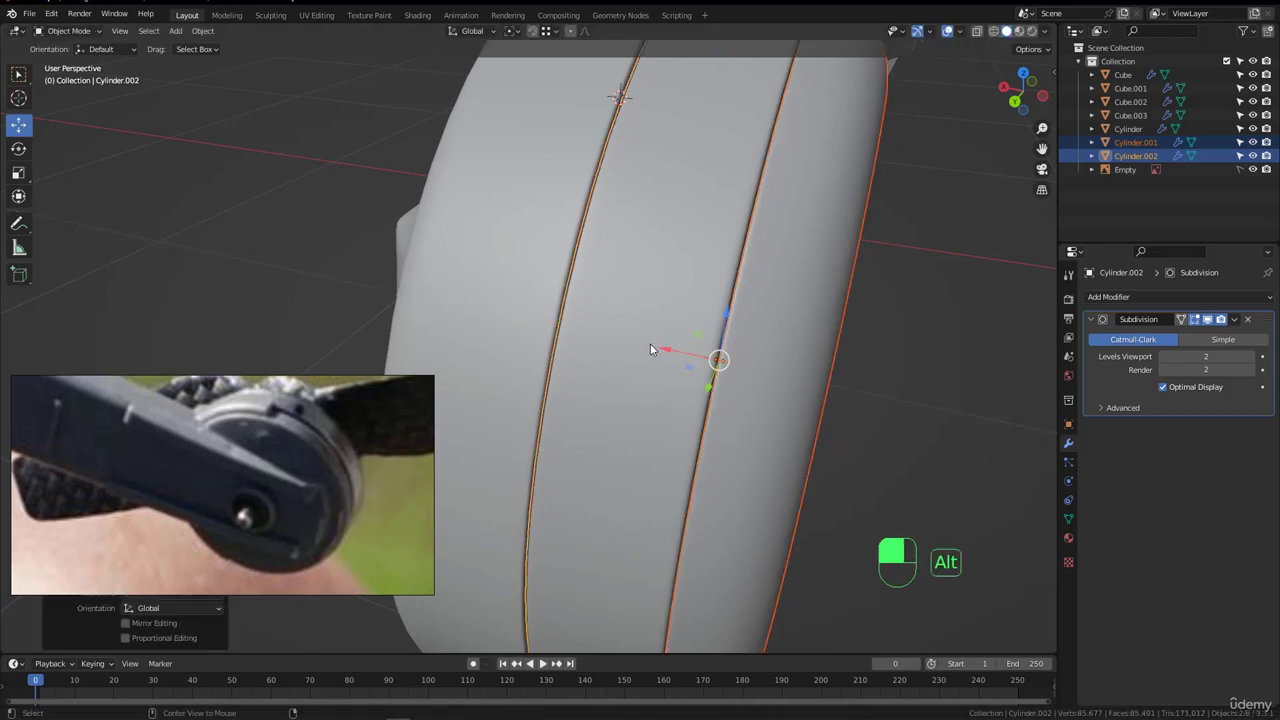
{"action": "key", "text": "alt+a"}
- In the arm's mesh, duplicate the hub's inner rim edge loop and place the copy slightly outside the opening
{"action": "scroll", "coordinate": [625, 337], "scroll_direction": "down", "scroll_amount": 2}
{"action": "middle_click_drag", "start_coordinate": [625, 337], "coordinate": [741, 333]}
{"action": "scroll", "coordinate": [741, 333], "scroll_direction": "up", "scroll_amount": 2}
{"action": "left_click", "coordinate": [753, 335]}
{"action": "key", "text": "Tab"}
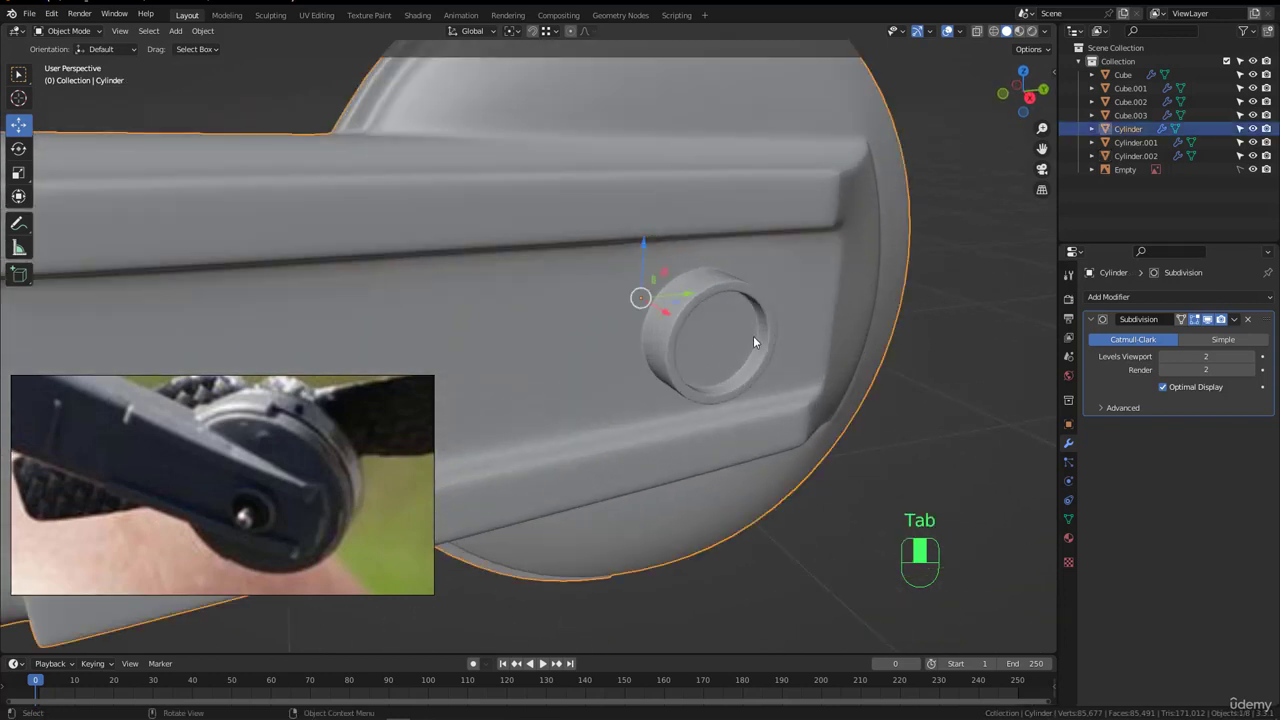
{"action": "scroll", "coordinate": [770, 325], "scroll_direction": "up", "scroll_amount": 4}
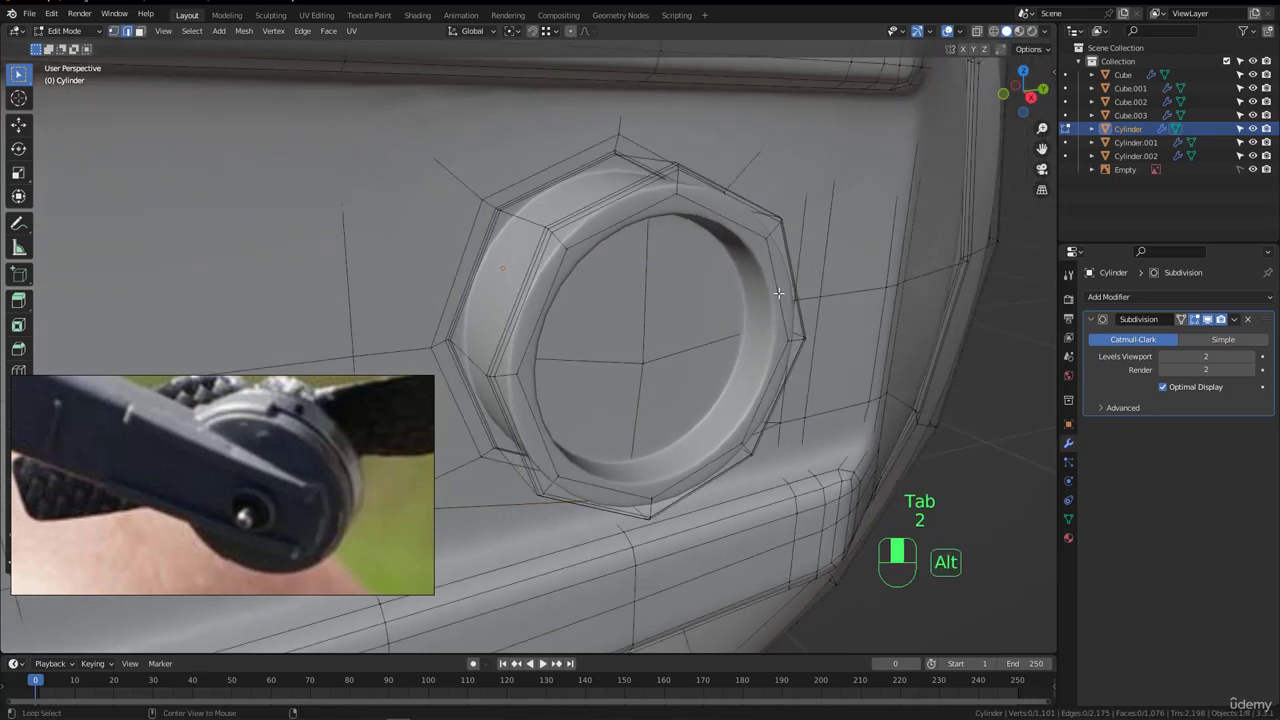
{"action": "left_click", "coordinate": [780, 320], "text": "alt"}
{"action": "middle_click_drag", "start_coordinate": [780, 320], "coordinate": [707, 346]}
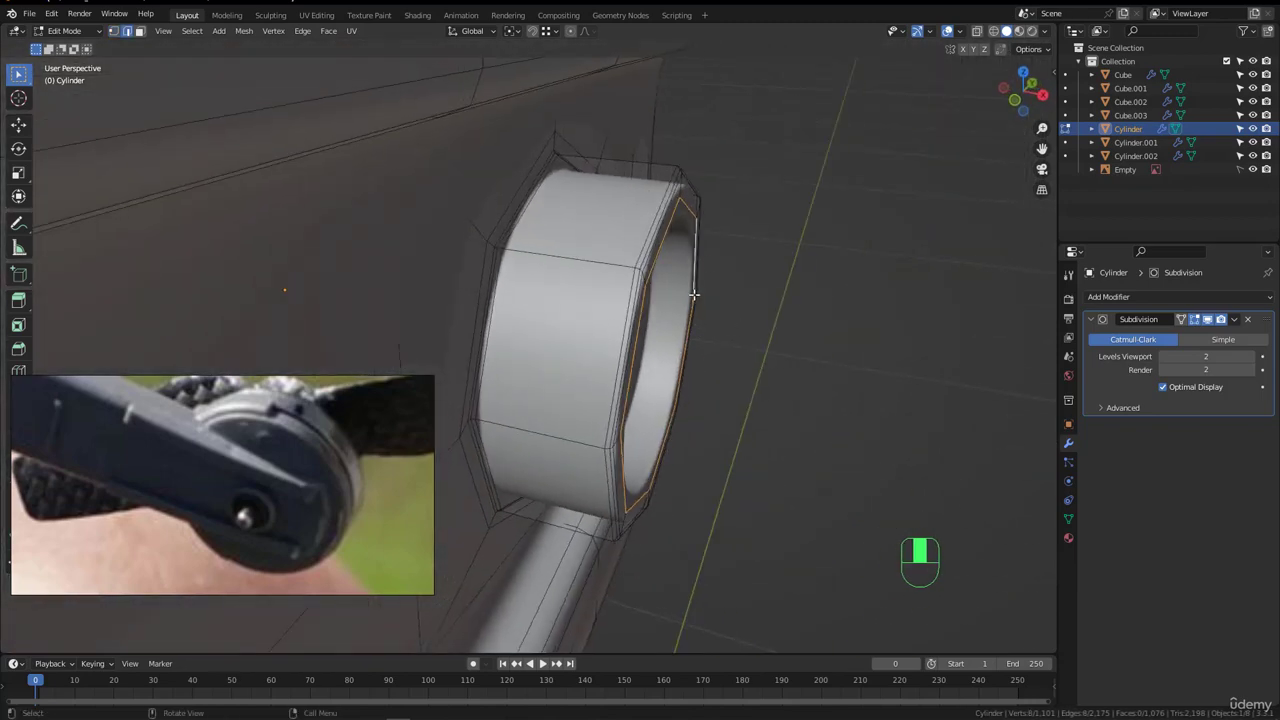
{"action": "key", "text": "shift+d"}
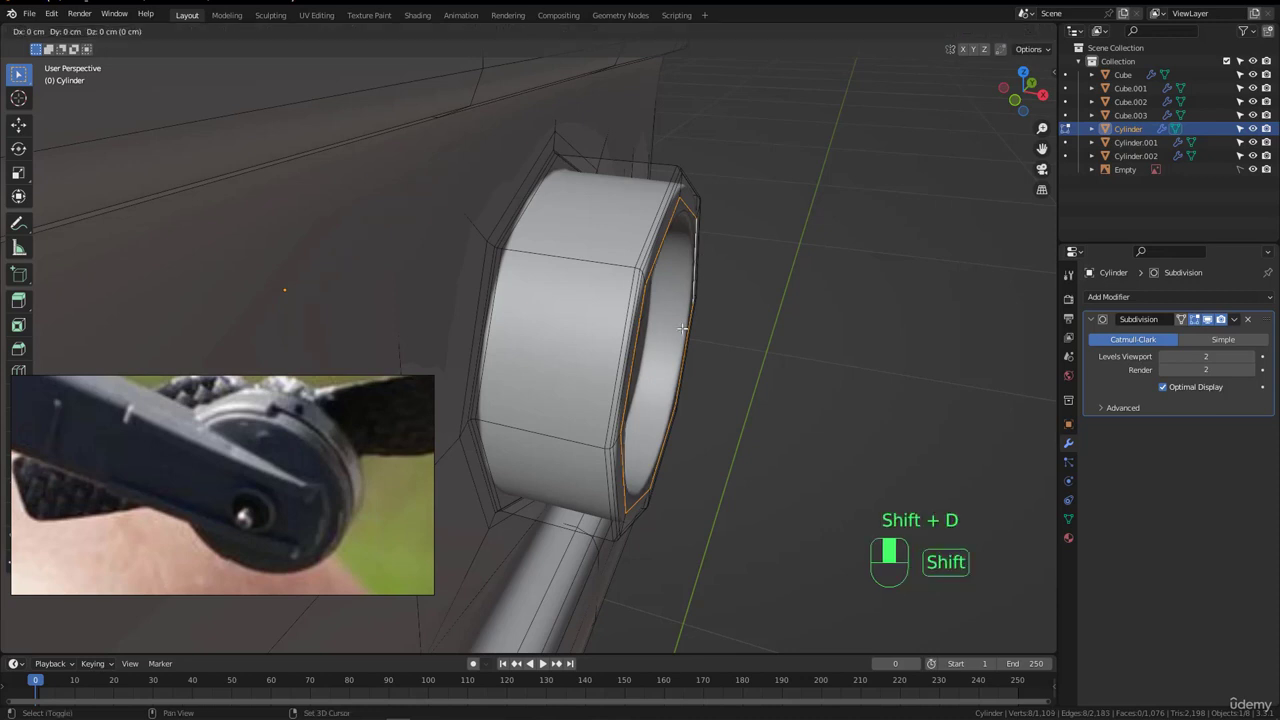
{"action": "left_click", "coordinate": [694, 331]}
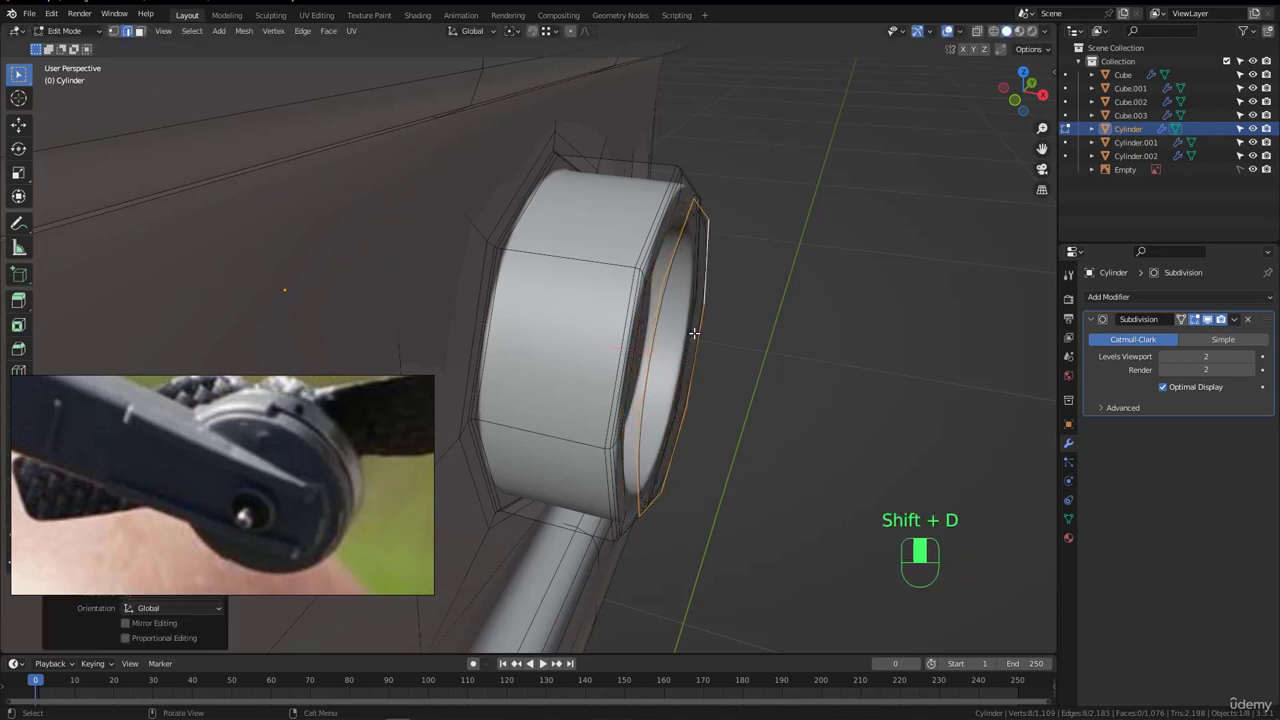
- Separate the duplicated loop into its own object and set that object's origin to its geometry in Object Mode
{"action": "key", "text": "p"}
{"action": "left_click", "coordinate": [694, 331]}
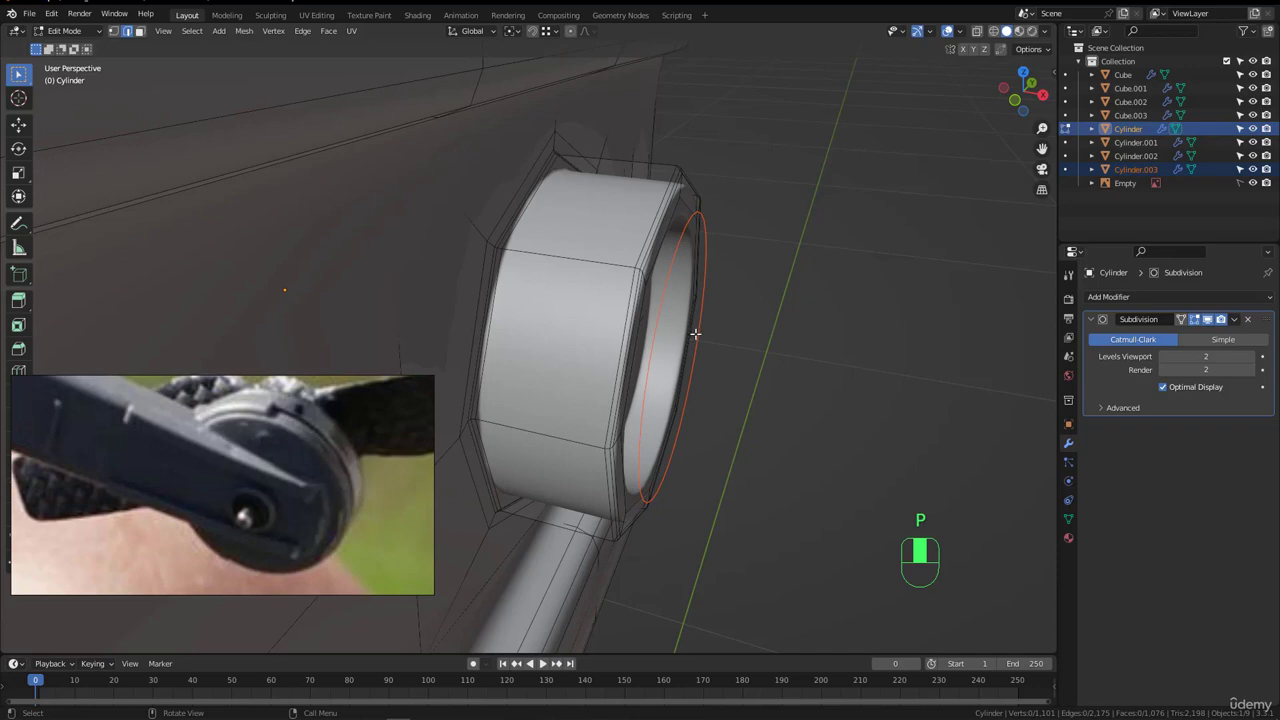
{"action": "key", "text": "Tab"}
{"action": "left_click", "coordinate": [696, 337]}
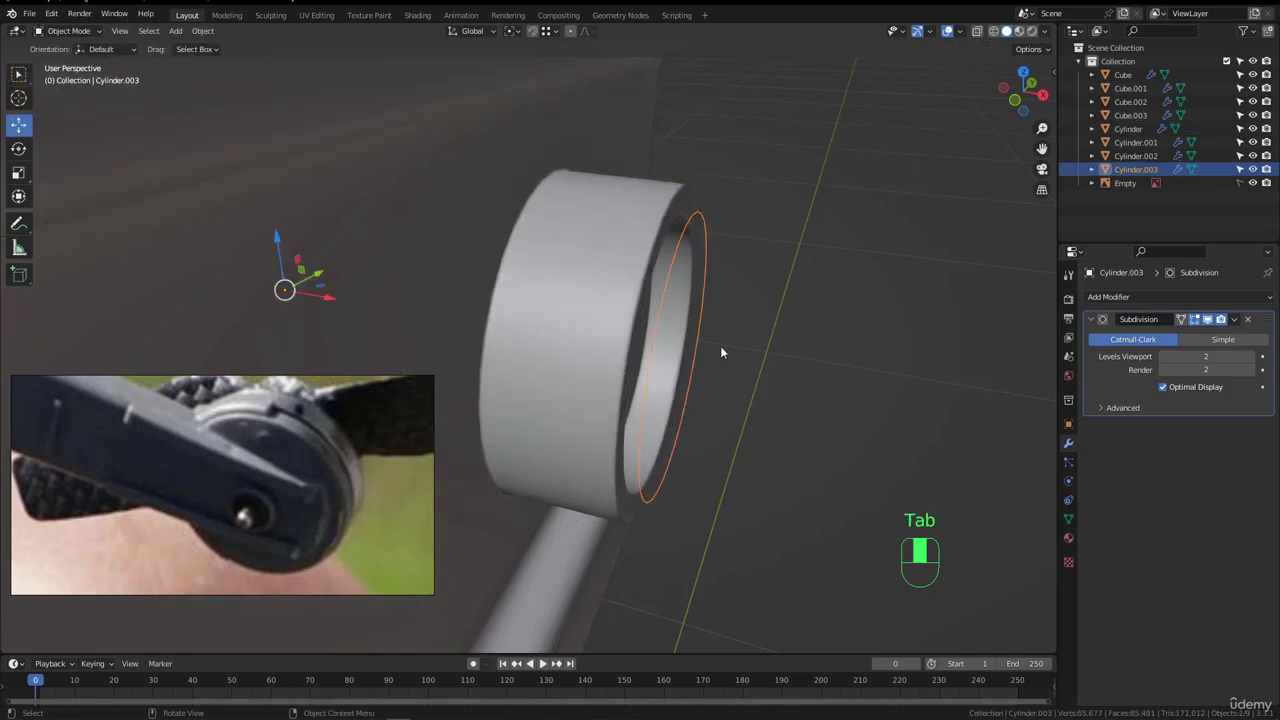
{"action": "mouse_move", "coordinate": [720, 346]}
{"action": "middle_mouse_down"}
{"action": "mouse_move", "coordinate": [698, 322]}
{"action": "mouse_move", "coordinate": [584, 313]}
{"action": "mouse_move", "coordinate": [666, 315]}
{"action": "mouse_move", "coordinate": [711, 334]}
{"action": "middle_mouse_up"}
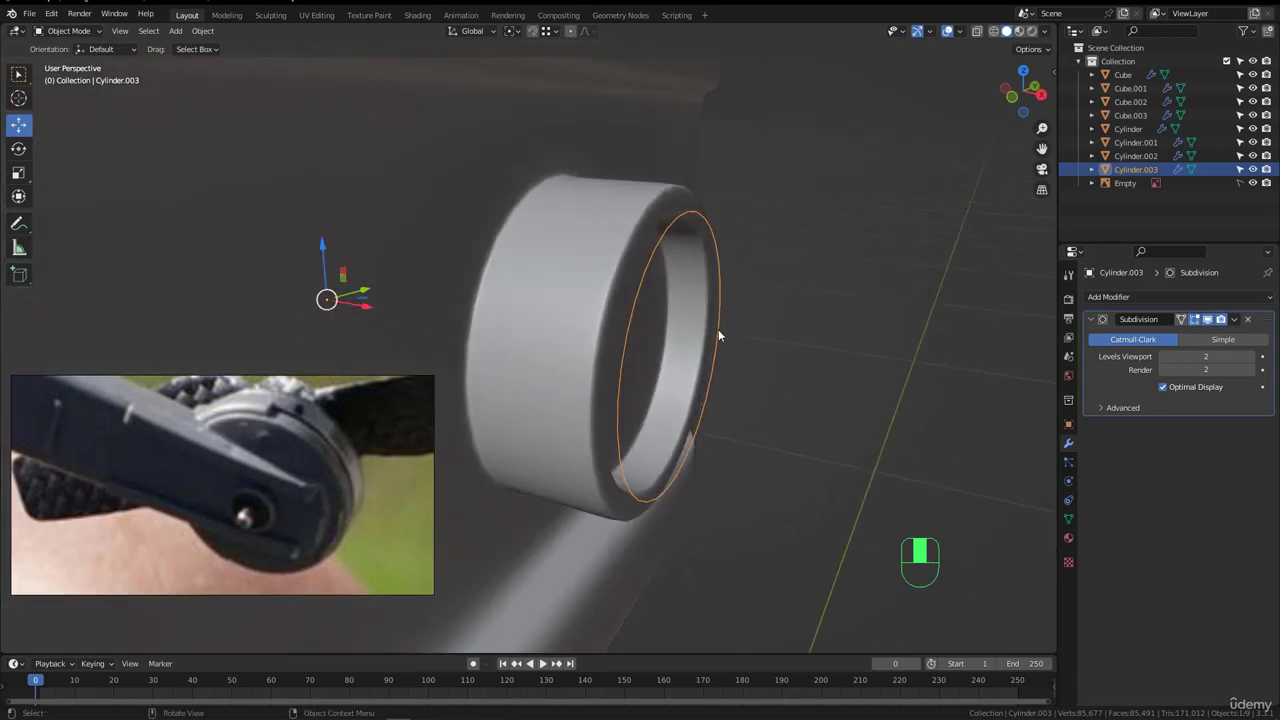
{"action": "right_click", "coordinate": [818, 288]}
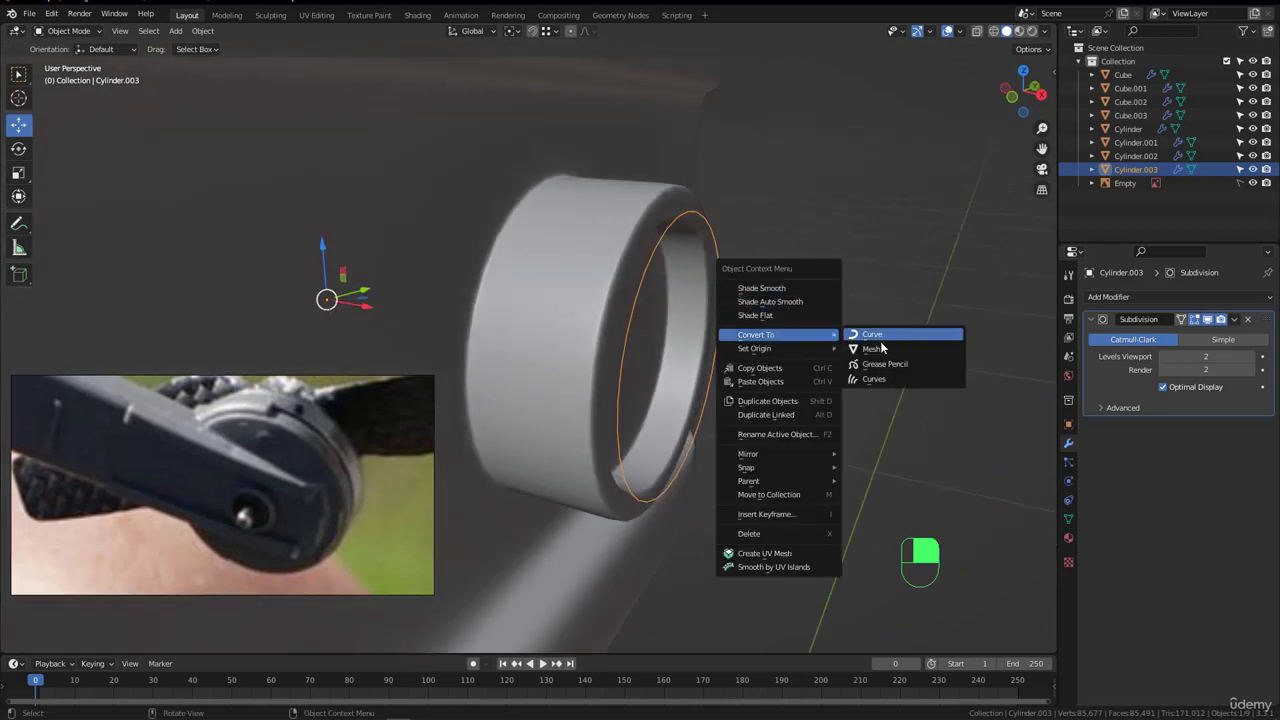
{"action": "mouse_move", "coordinate": [778, 351]}
{"action": "left_click", "coordinate": [886, 370]}
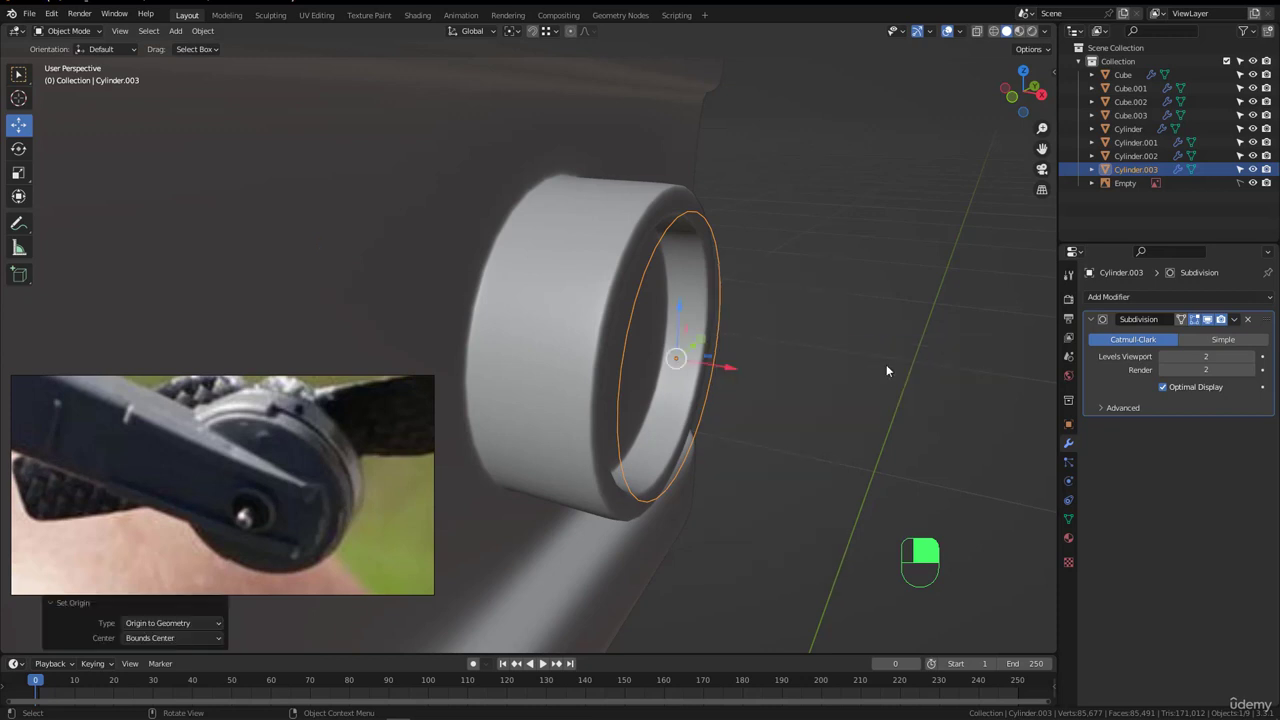
- Scale the separated ring down slightly in the right side view and move it along X just inside the hub's opening
{"action": "middle_click_drag", "start_coordinate": [641, 368], "coordinate": [648, 363]}
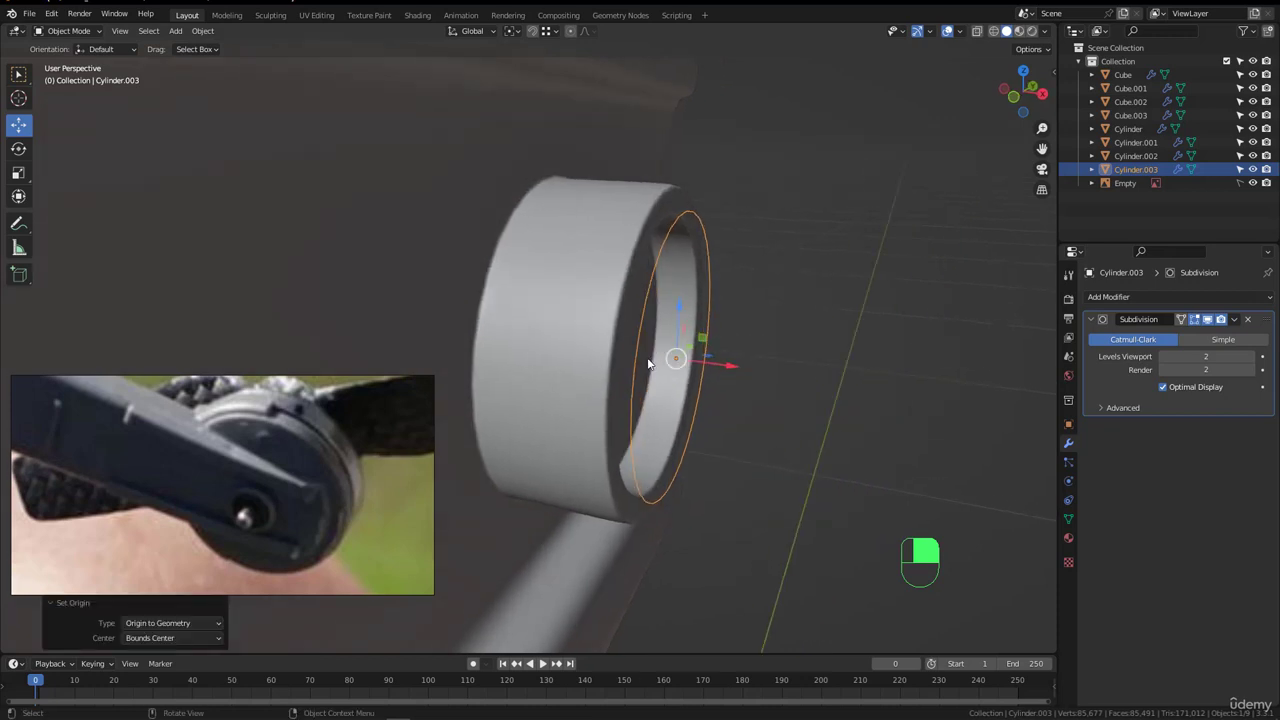
{"action": "key", "text": "KP_3"}
{"action": "key", "text": "s"}
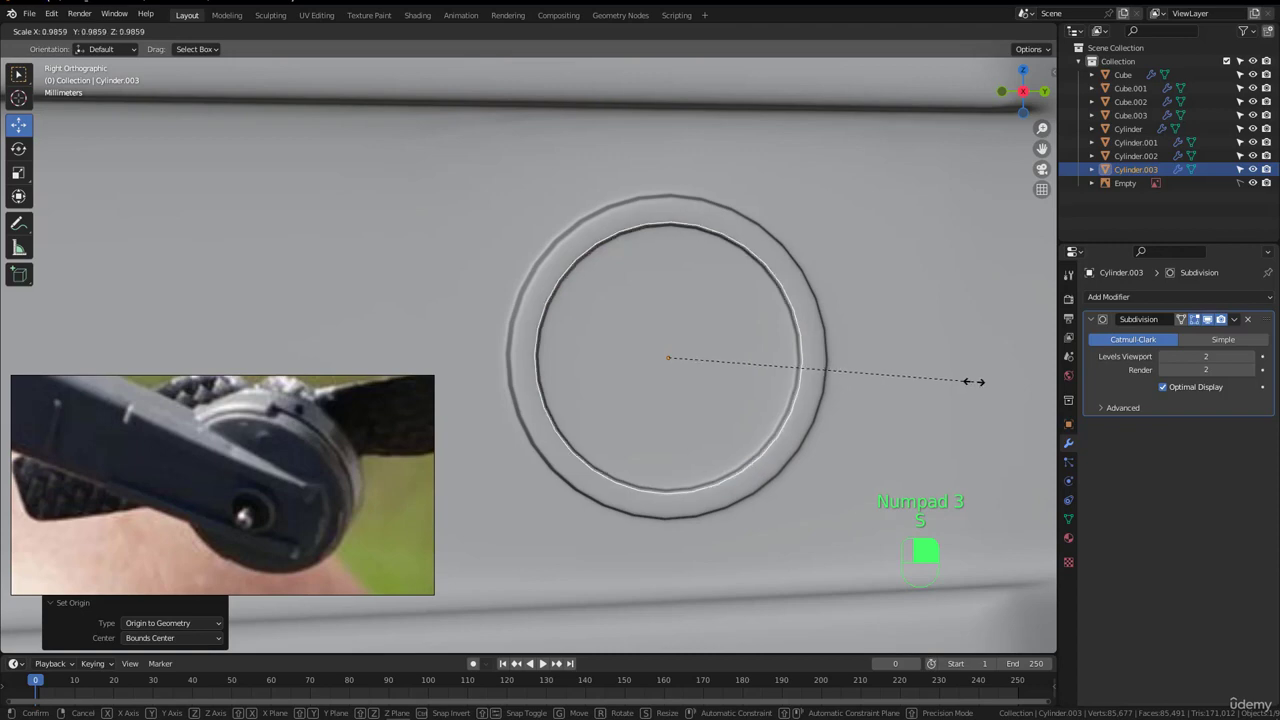
{"action": "left_click", "coordinate": [960, 380]}
{"action": "middle_click_drag", "start_coordinate": [570, 362], "coordinate": [669, 381]}
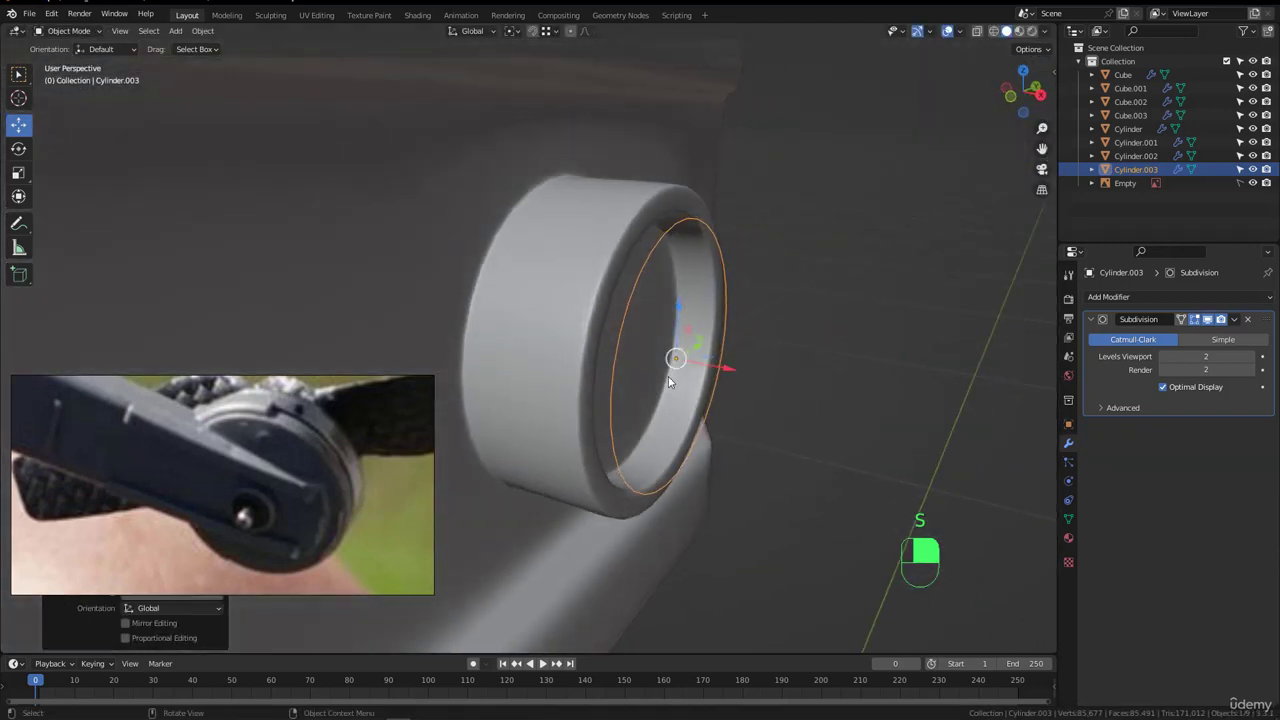
{"action": "left_click_drag", "start_coordinate": [708, 371], "coordinate": [689, 370]}
{"action": "scroll", "coordinate": [688, 372], "scroll_direction": "up", "scroll_amount": 4}
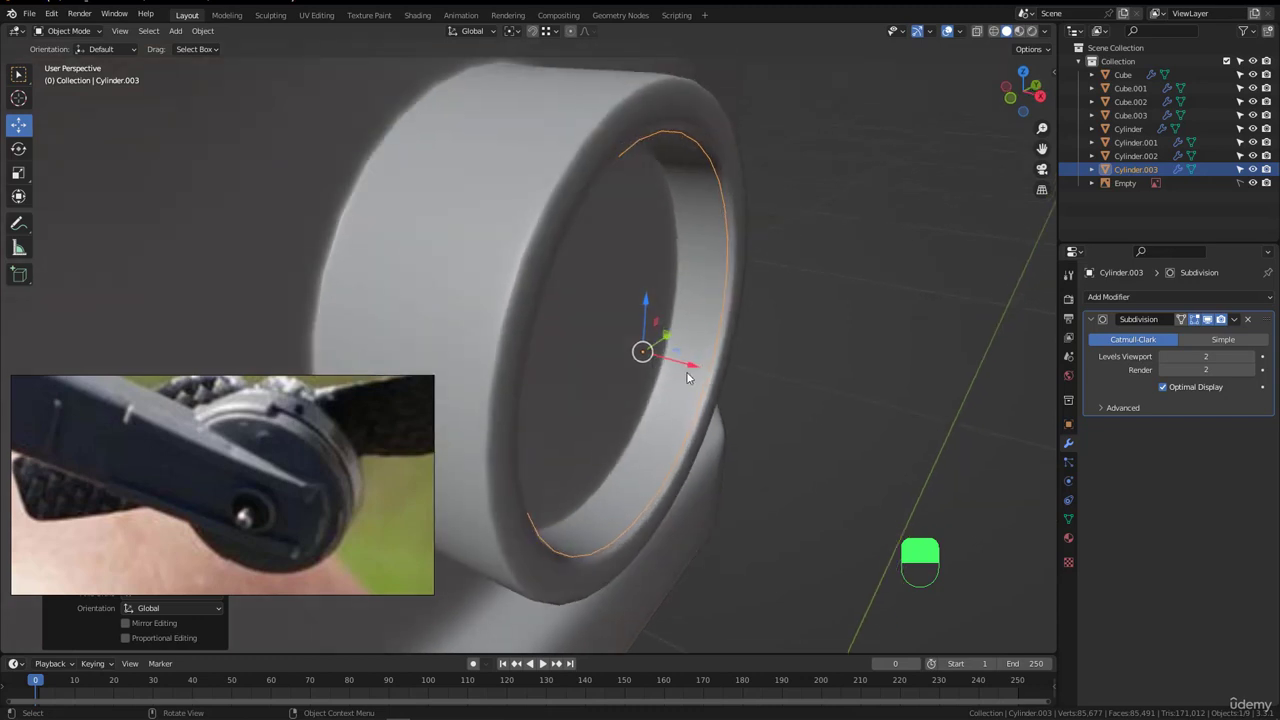
- Switch off the separated ring's viewport subdivision and fill its whole edge loop with a face
{"action": "left_click", "coordinate": [1209, 319]}
{"action": "middle_click_drag", "start_coordinate": [716, 306], "coordinate": [677, 298]}
{"action": "key", "text": "Tab"}
{"action": "key", "text": "a"}
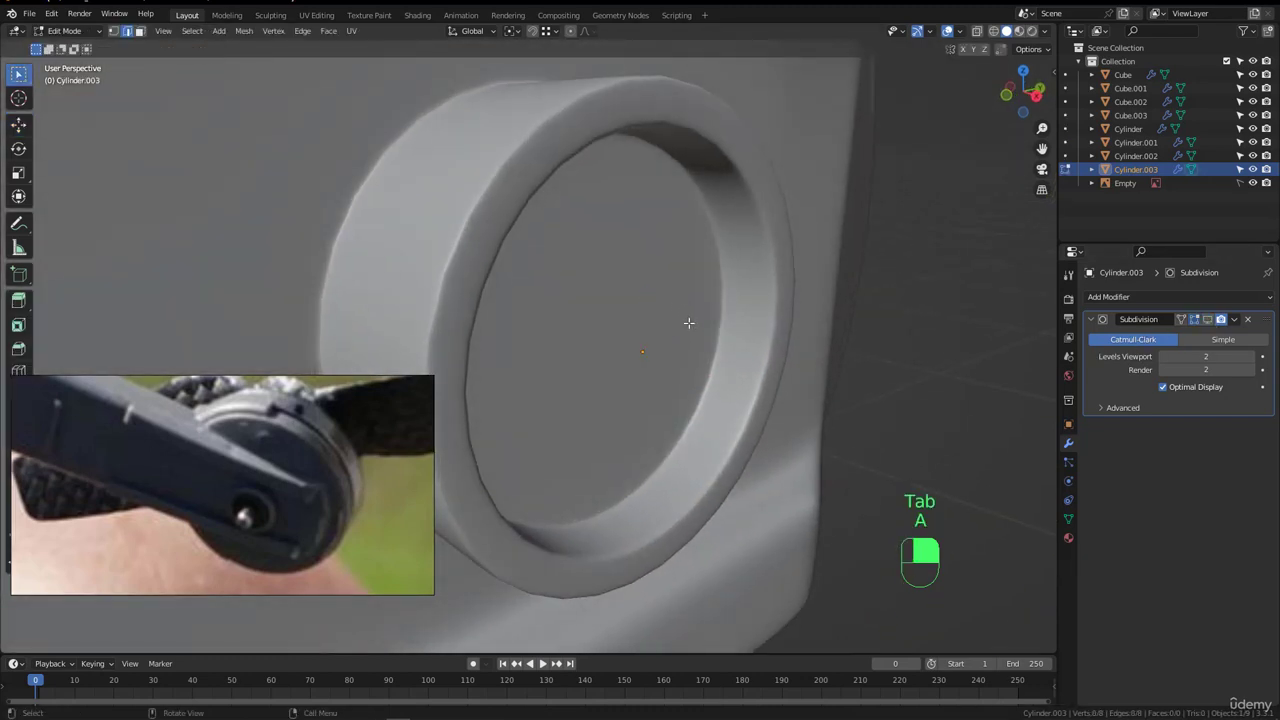
{"action": "key", "text": "f"}
- Extrude the filled face along the hub's axis to form a solid plug, checking it in wireframe
{"action": "middle_click_drag", "start_coordinate": [663, 287], "coordinate": [683, 244]}
{"action": "key", "text": "alt+z"}
{"action": "key", "text": "e"}
{"action": "left_click", "coordinate": [665, 232]}
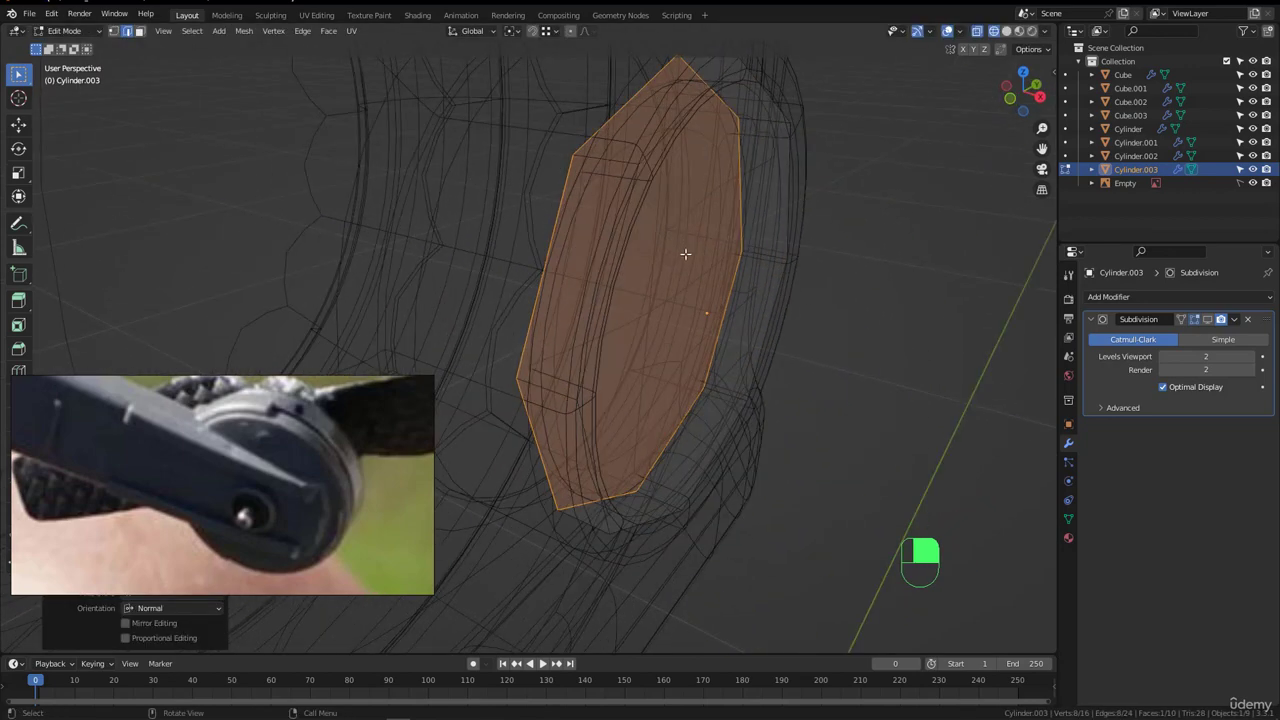
{"action": "left_click", "coordinate": [756, 271]}
{"action": "key", "text": "z"}
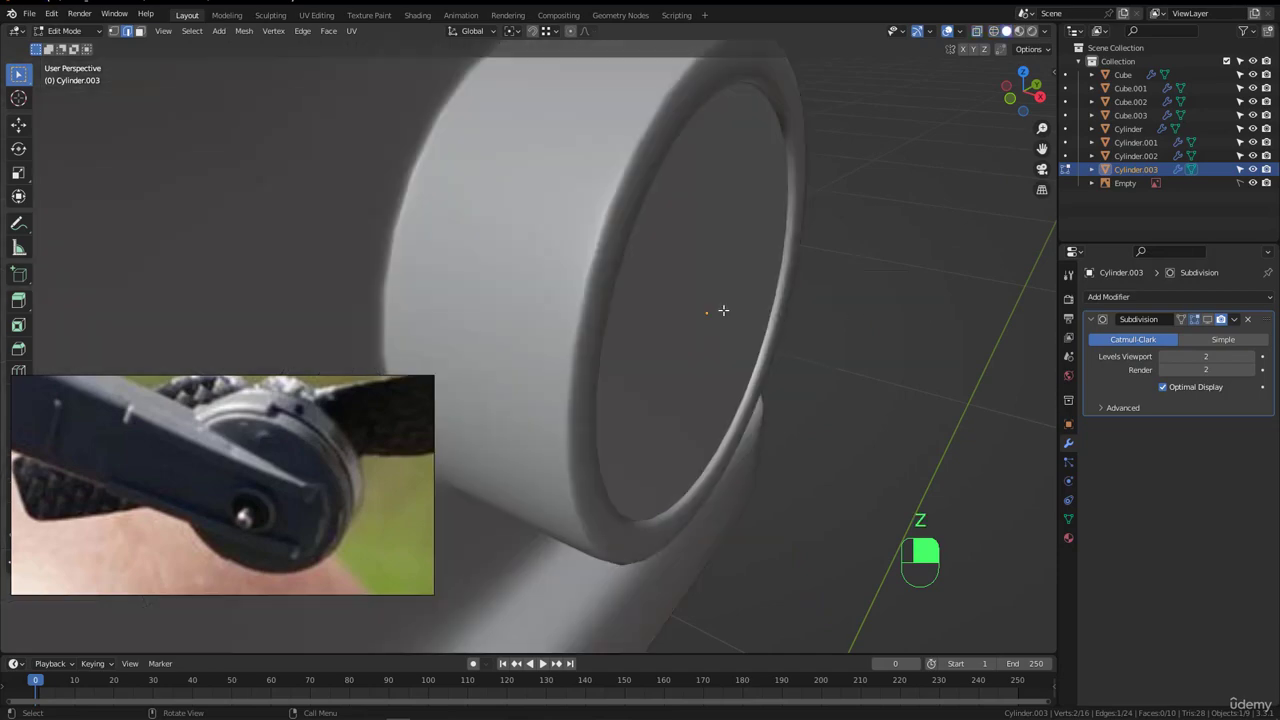
- Try to inset the plug's front face towards its centre by about 1.6 cm
{"action": "middle_click_drag", "start_coordinate": [723, 309], "coordinate": [676, 215]}
{"action": "key", "text": "3"}
{"action": "left_click", "coordinate": [651, 247]}
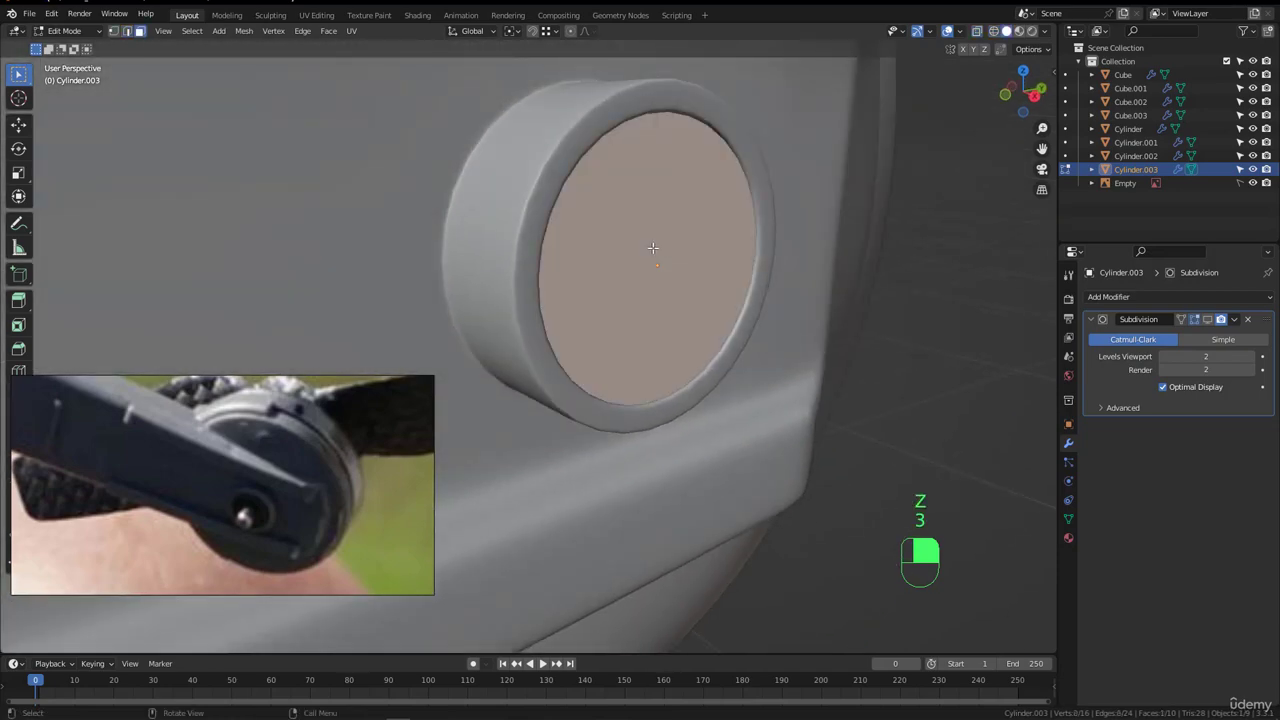
{"action": "mouse_move", "coordinate": [651, 247]}
{"action": "middle_mouse_down"}
{"action": "mouse_move", "coordinate": [728, 250]}
{"action": "mouse_move", "coordinate": [732, 273]}
{"action": "mouse_move", "coordinate": [719, 276]}
{"action": "middle_mouse_up"}
{"action": "key", "text": "z"}
{"action": "key", "text": "z"}
{"action": "key", "text": "i"}
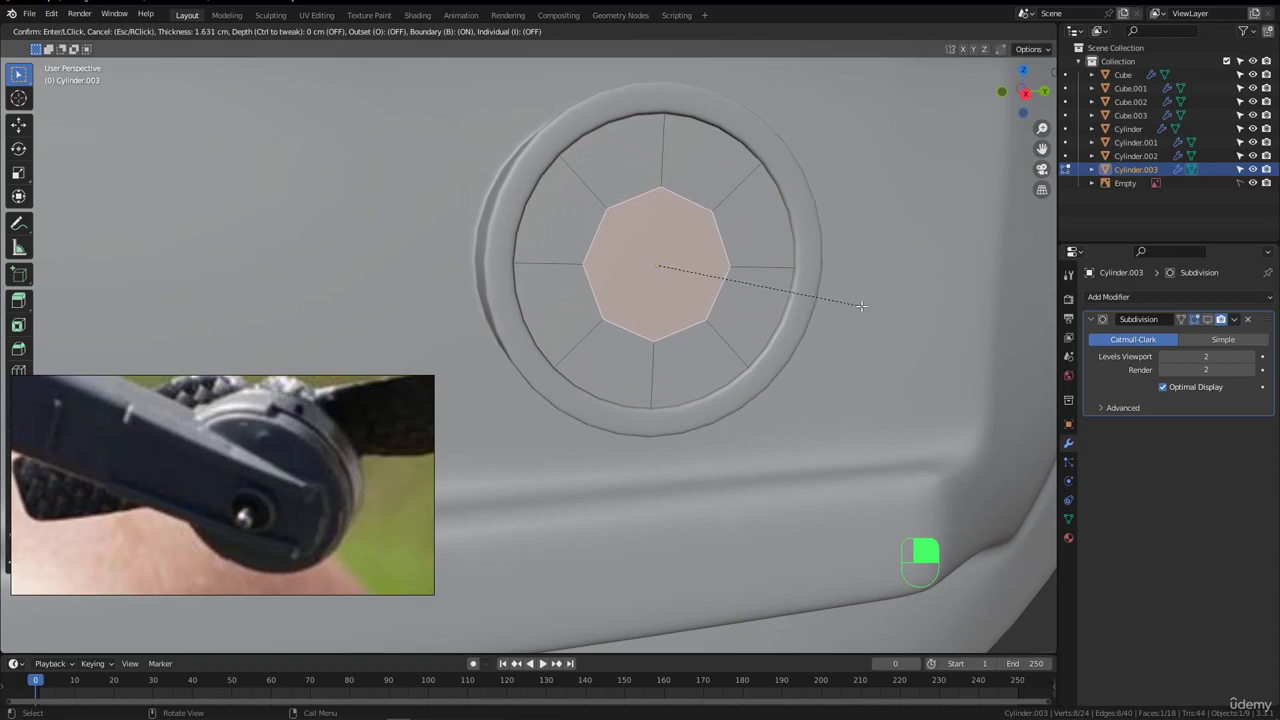
{"action": "left_click", "coordinate": [861, 305]}
- Isolate the plug in local view and undo the inset on its front face
{"action": "middle_click_drag", "start_coordinate": [861, 305], "coordinate": [666, 249]}
{"action": "key", "text": "KP_Divide"}
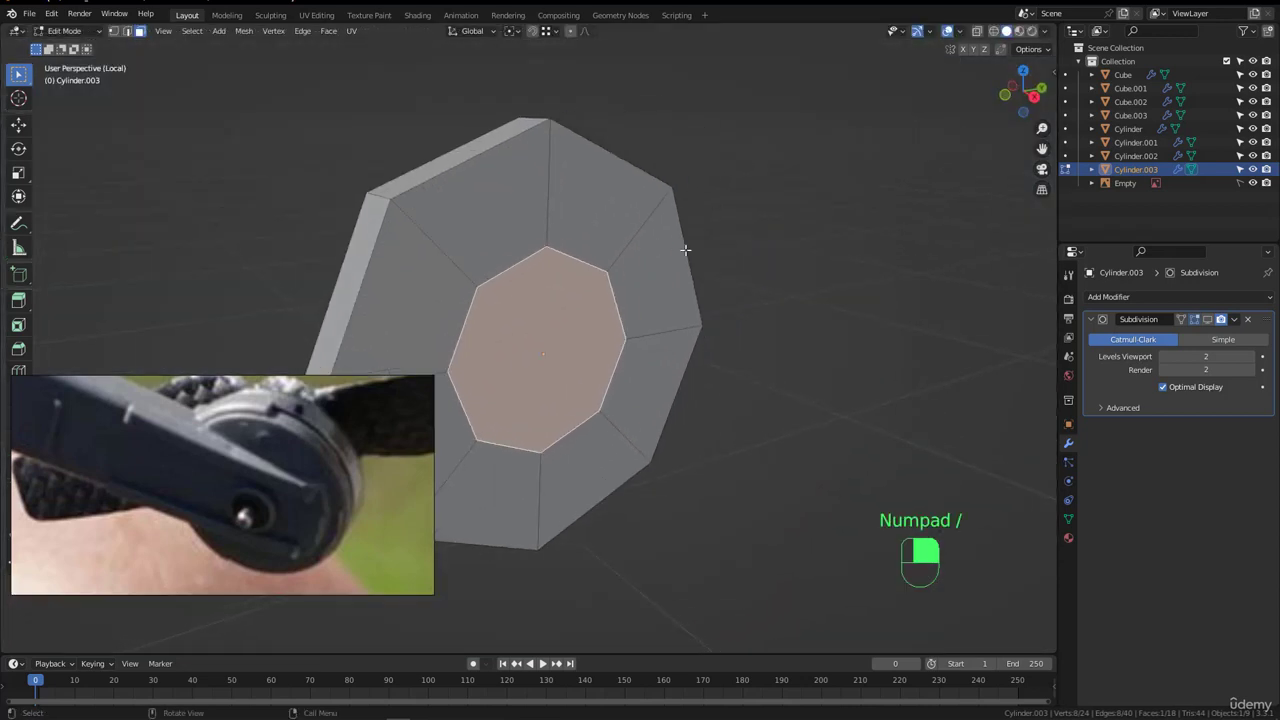
{"action": "key", "text": "ctrl+z"}
{"action": "key", "text": "ctrl+z"}
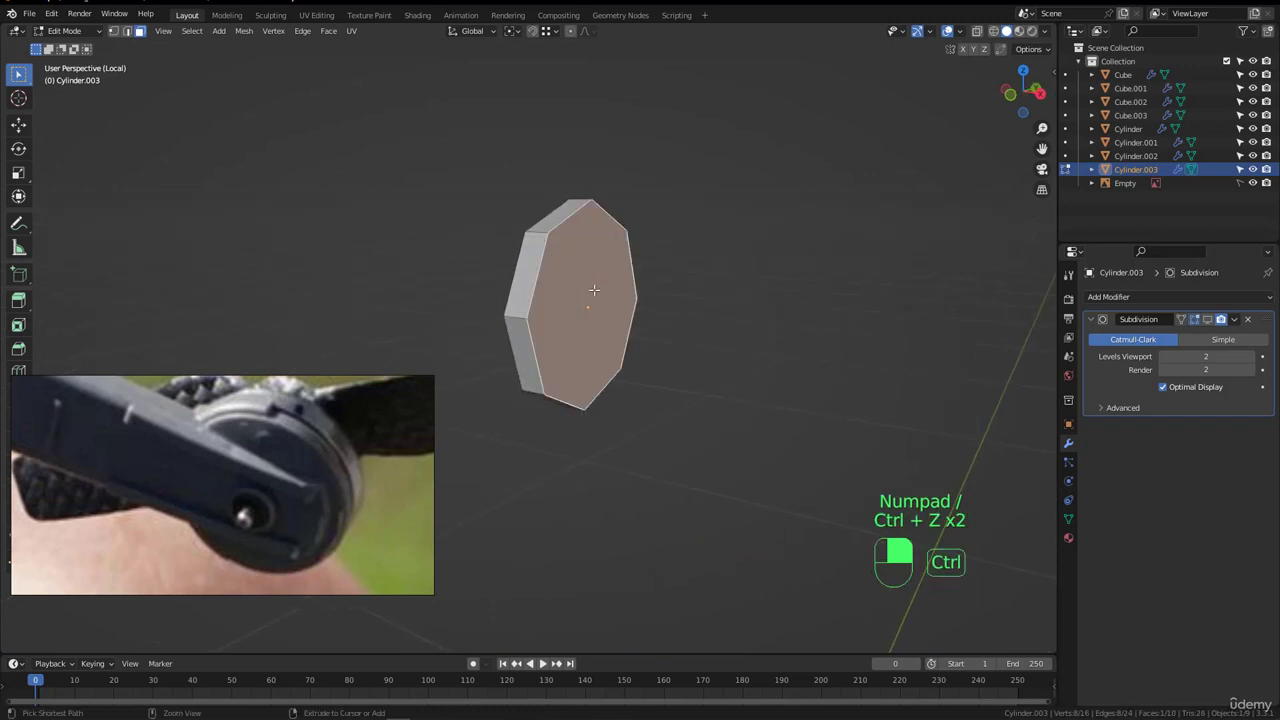
{"action": "middle_click_drag", "start_coordinate": [563, 277], "coordinate": [540, 315]}
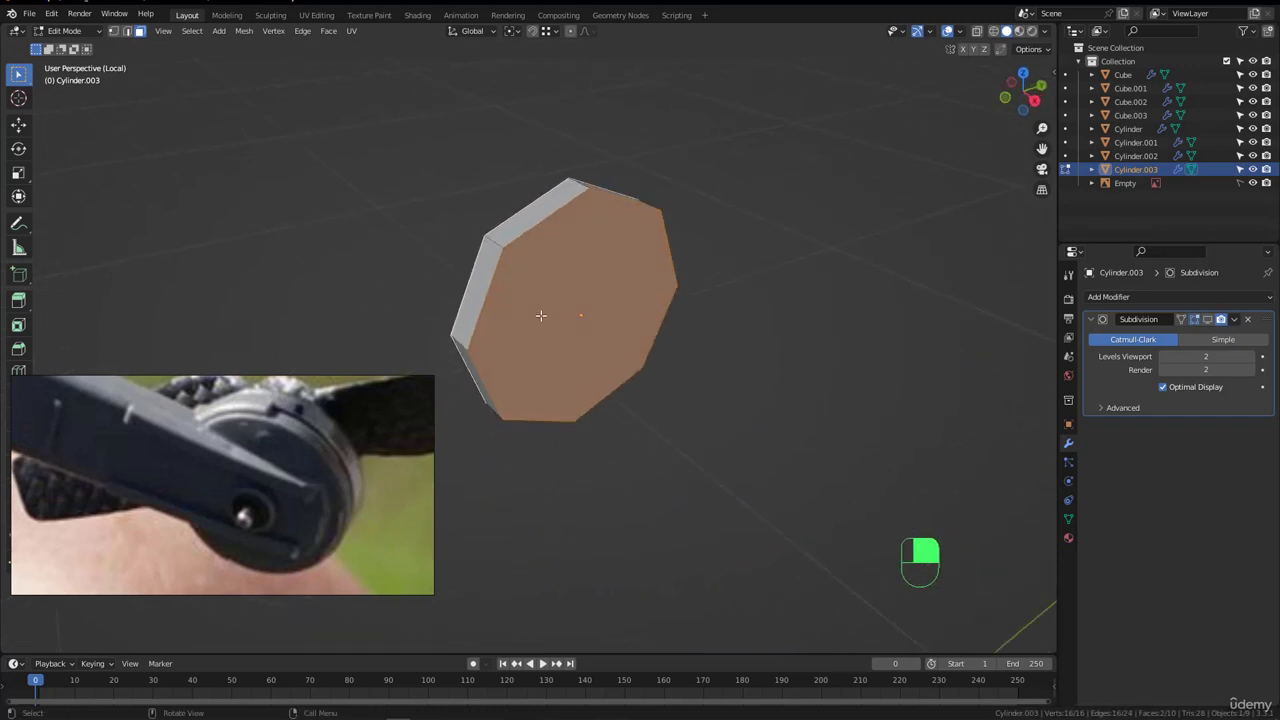
{"action": "key", "text": "i"}
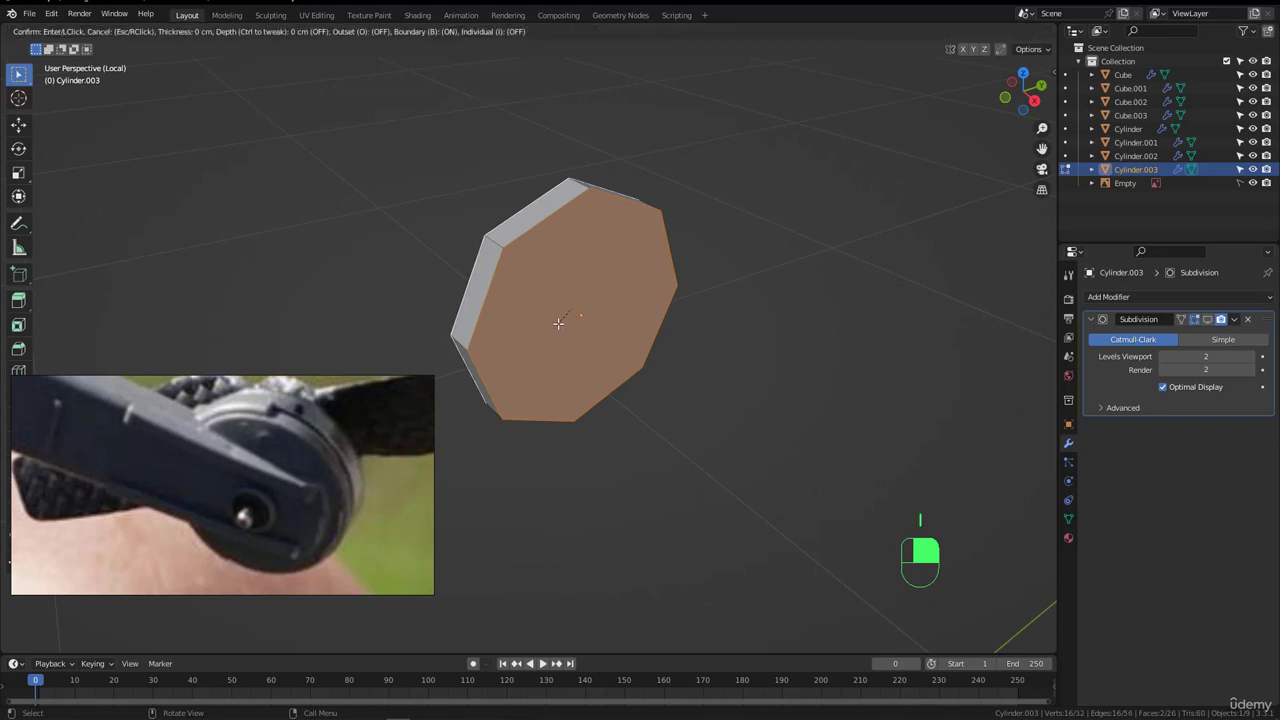
{"action": "left_click", "coordinate": [567, 307]}
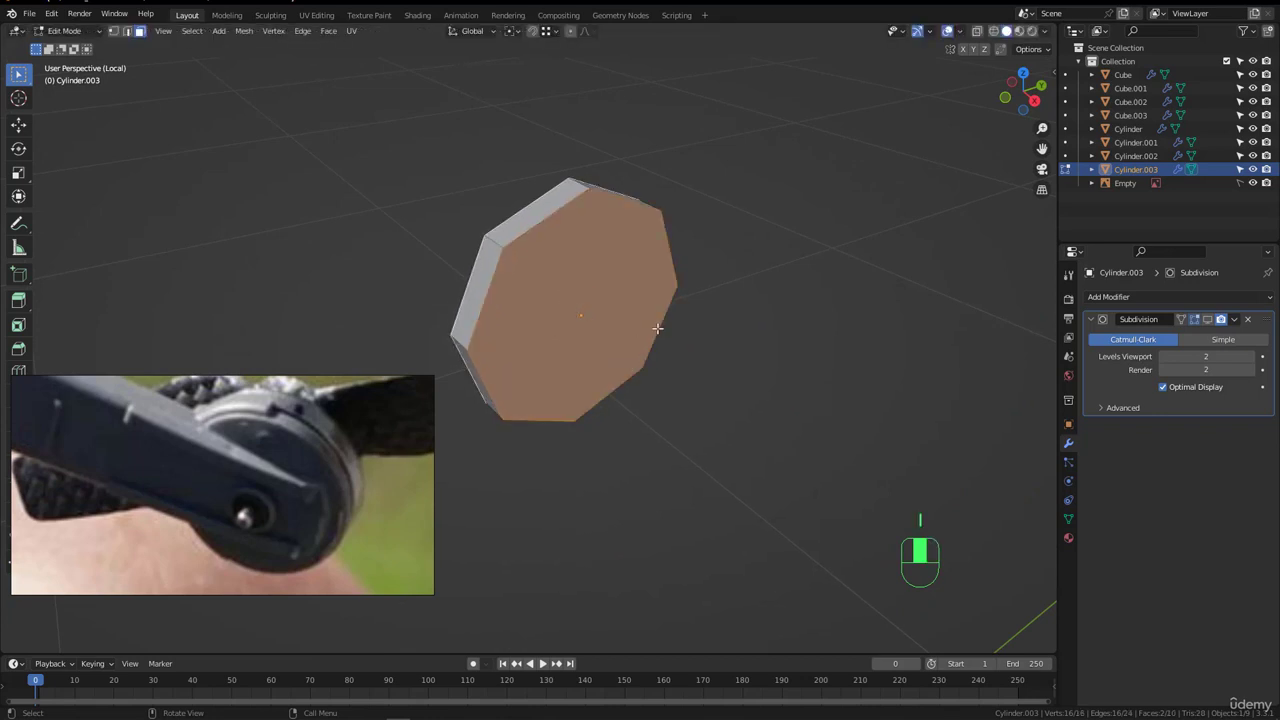
{"action": "key", "text": "ctrl+z"}
- Inset the front and back end faces of the isolated plug together towards their centres
{"action": "middle_click_drag", "start_coordinate": [745, 353], "coordinate": [543, 309]}
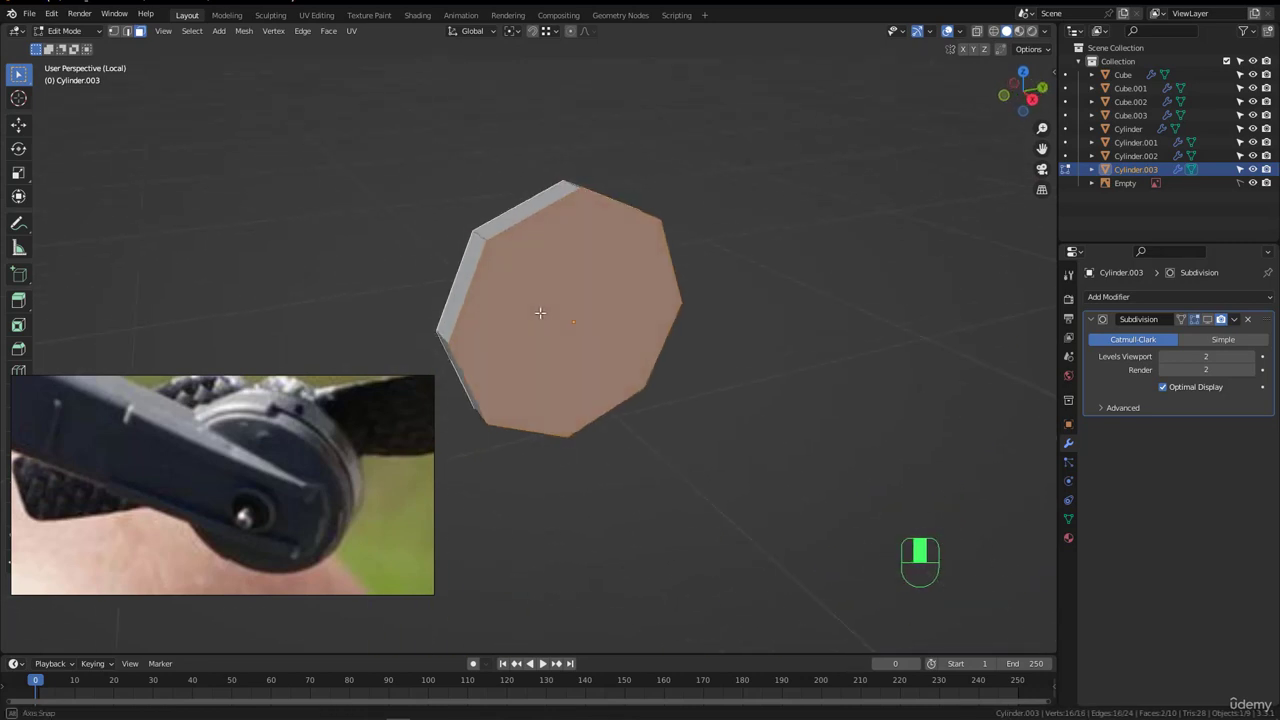
{"action": "key", "text": "i"}
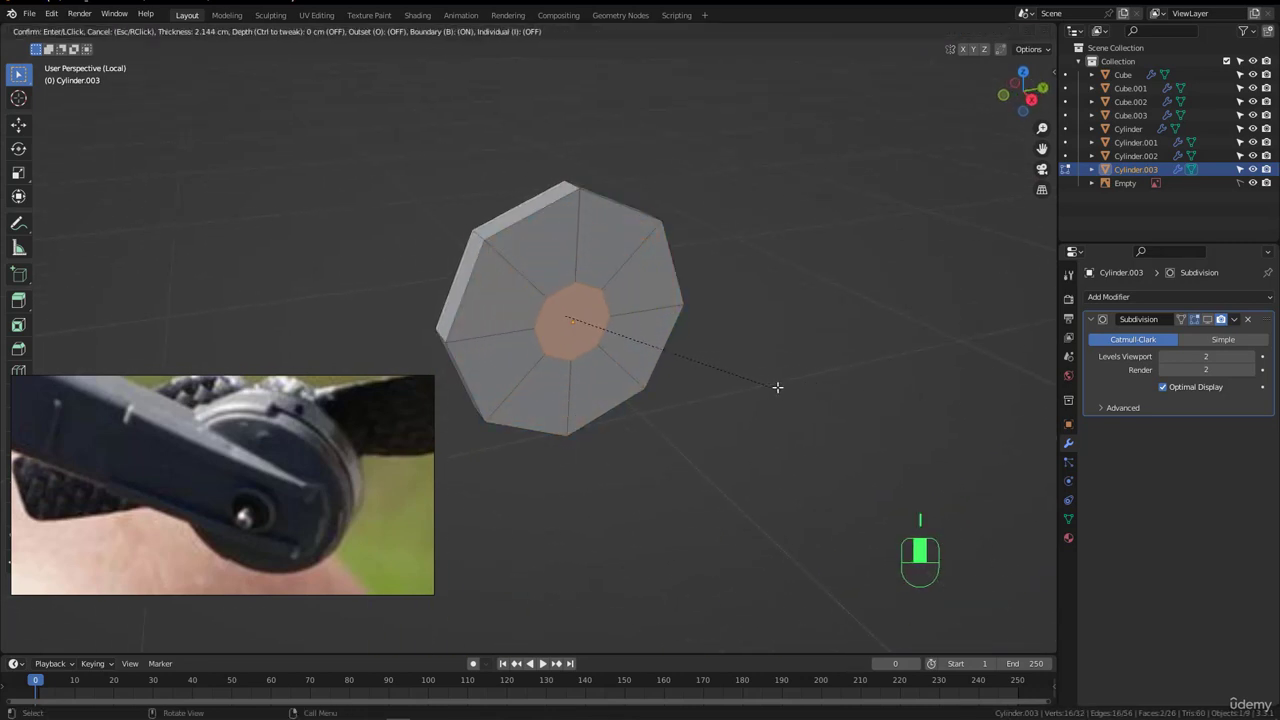
{"action": "left_click", "coordinate": [782, 387]}
- Bridge the plug's two inset end faces into a through hole and leave local view
{"action": "middle_click_drag", "start_coordinate": [565, 320], "coordinate": [596, 316]}
{"action": "right_click", "coordinate": [785, 287]}
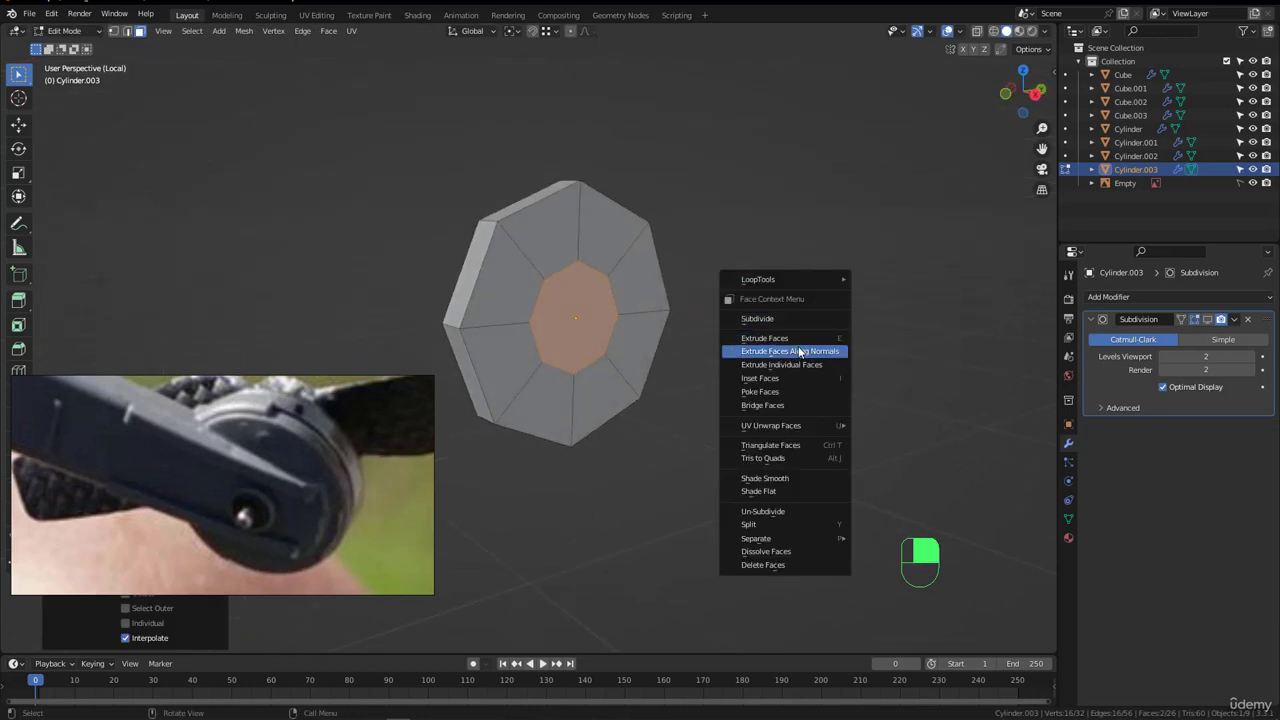
{"action": "left_click", "coordinate": [302, 32]}
{"action": "left_click", "coordinate": [335, 75]}
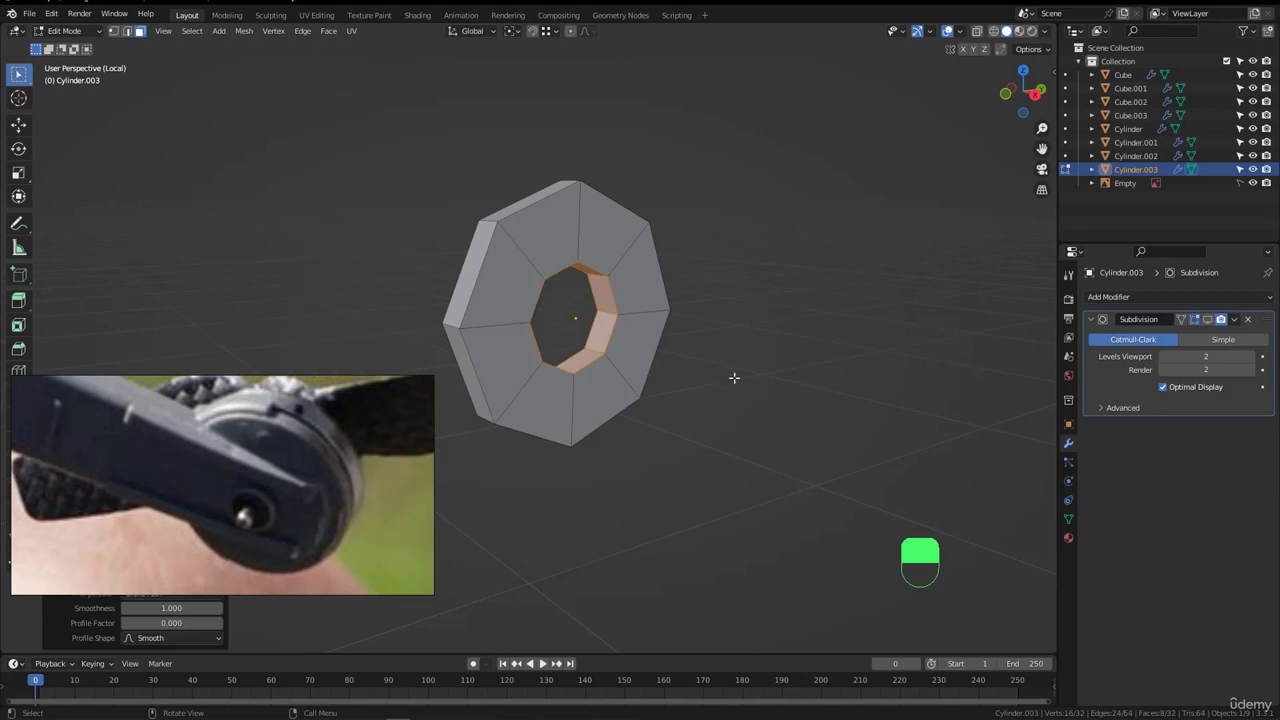
{"action": "middle_click_drag", "start_coordinate": [734, 378], "coordinate": [581, 334]}
{"action": "key", "text": "KP_Divide"}
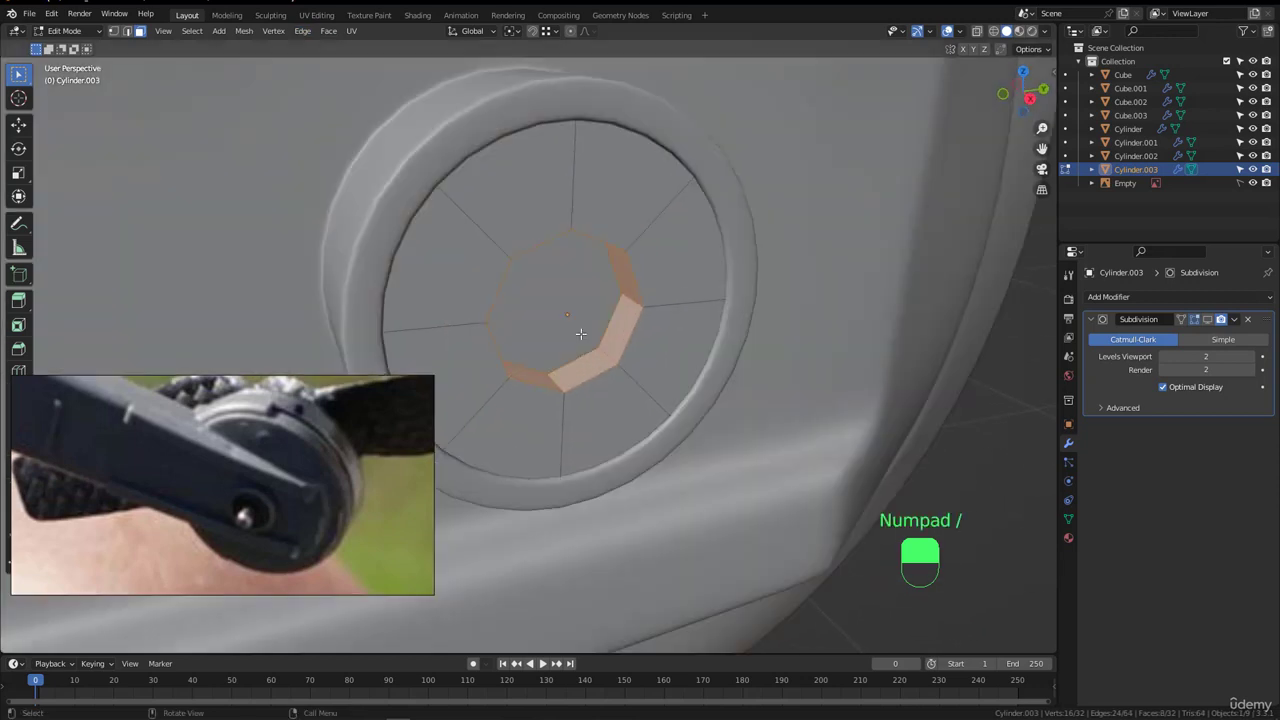
- Bevel the outer and inner rim edge loops of the hollow plug in local view, and return to the full scene in Object Mode
{"action": "key", "text": "Tab"}
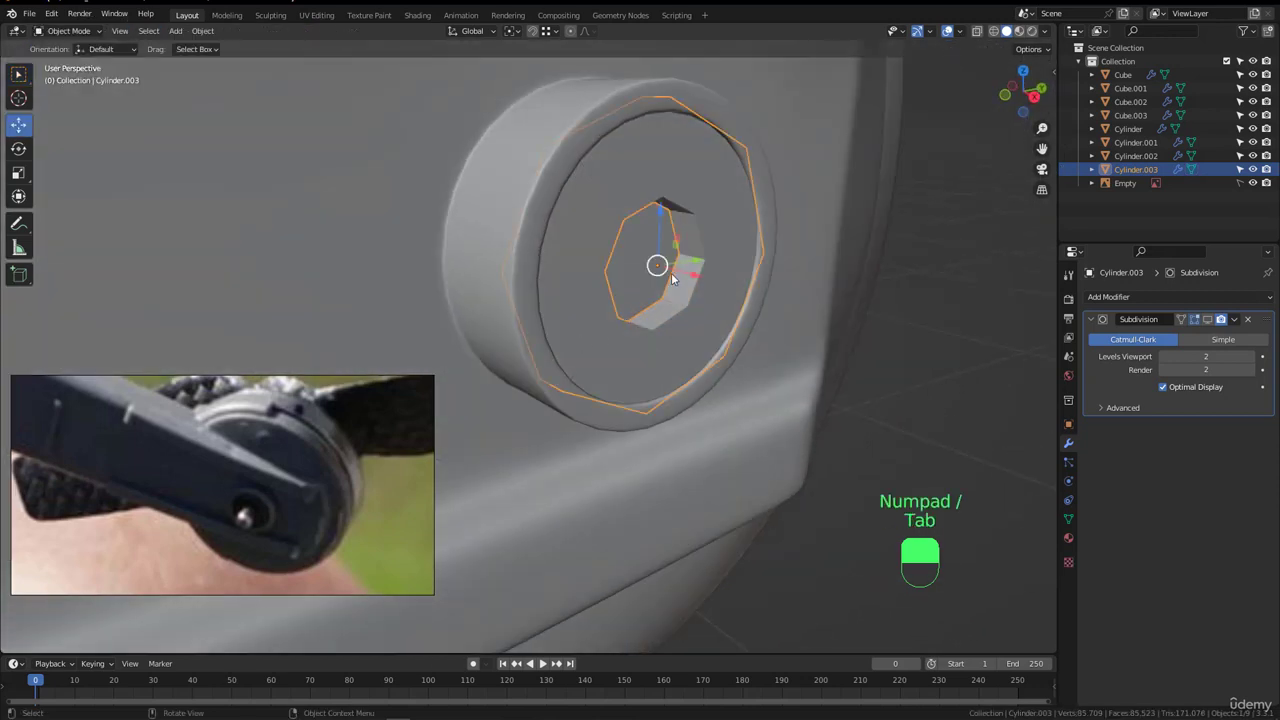
{"action": "key", "text": "KP_Divide"}
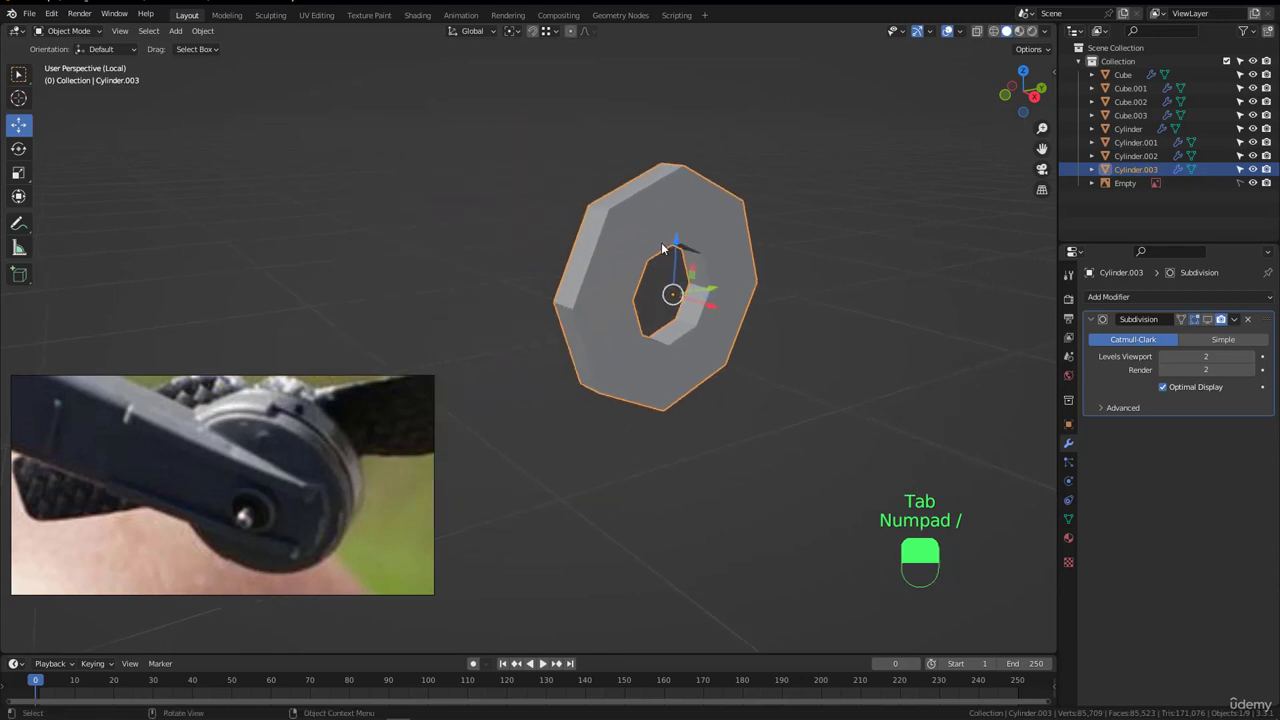
{"action": "key", "text": "Tab"}
{"action": "left_click", "coordinate": [603, 204], "text": "alt+shift"}
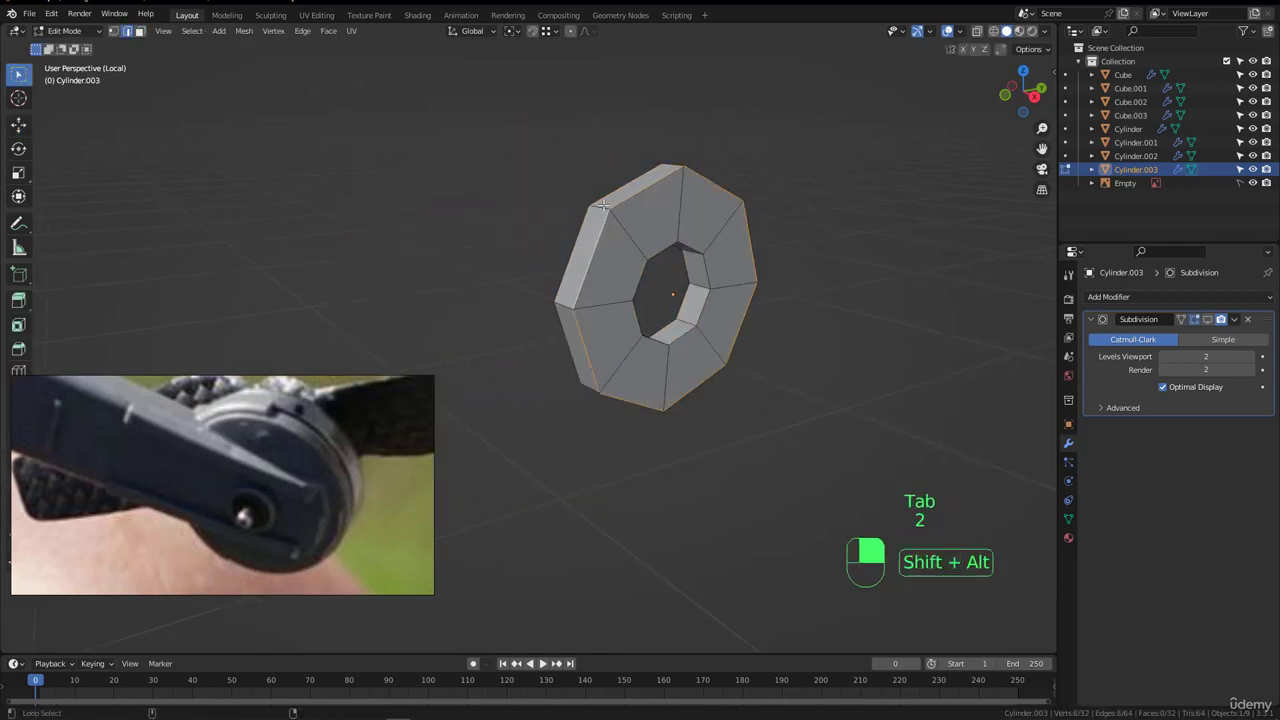
{"action": "middle_click_drag", "start_coordinate": [722, 298], "coordinate": [777, 304]}
{"action": "scroll", "coordinate": [603, 266], "scroll_direction": "up", "scroll_amount": 3}
{"action": "key", "text": "ctrl+b"}
{"action": "left_click", "coordinate": [904, 389], "text": "shift"}
{"action": "key", "text": "Tab"}
{"action": "key", "text": "KP_Divide"}
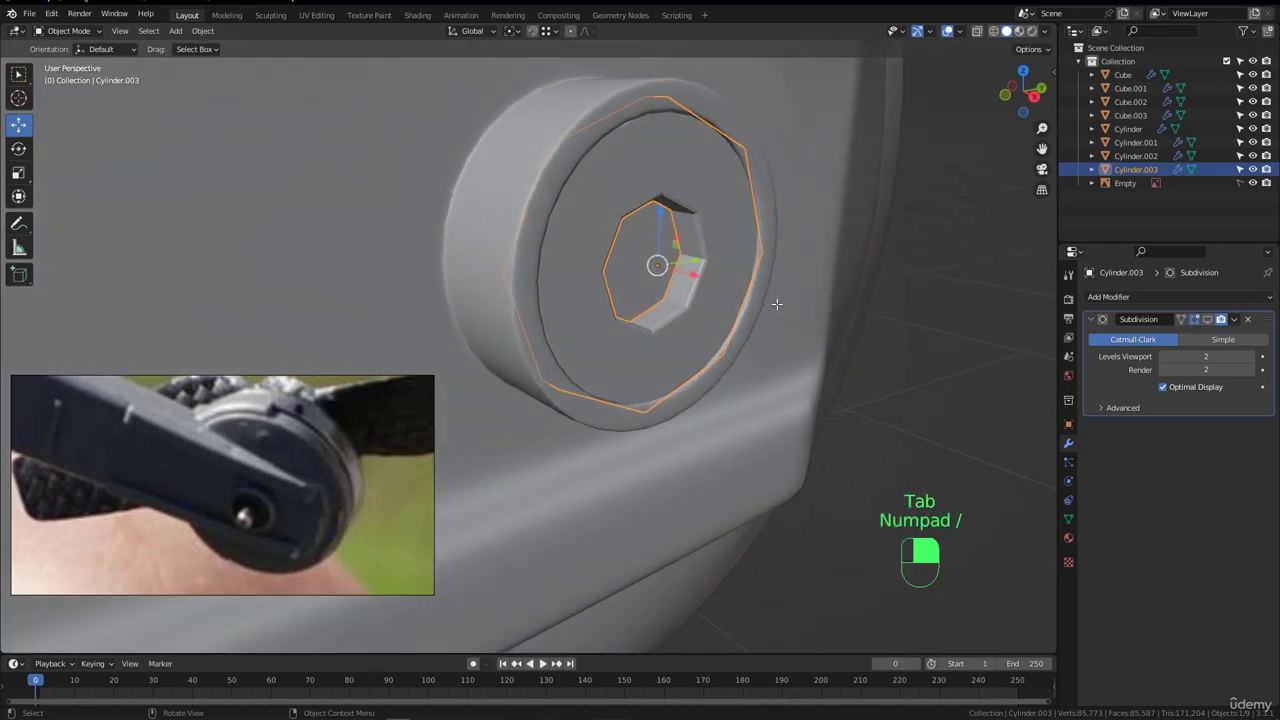
- Turn on the hollow plug's viewport subdivision and shade it smooth
{"action": "left_click", "coordinate": [1208, 319]}
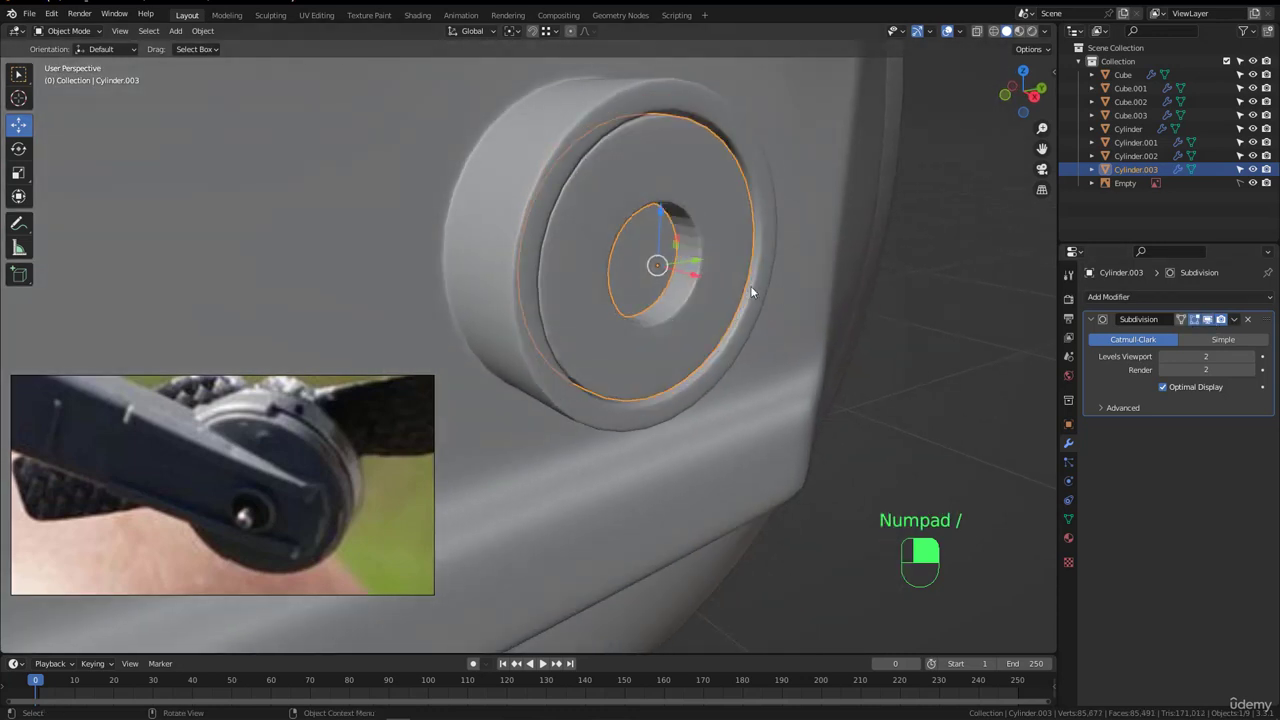
{"action": "key", "text": "alt+a"}
{"action": "middle_click_drag", "start_coordinate": [751, 289], "coordinate": [715, 245]}
{"action": "left_click", "coordinate": [713, 252]}
{"action": "right_click", "coordinate": [713, 252]}
{"action": "left_click", "coordinate": [686, 194]}
{"action": "key", "text": "alt+a"}
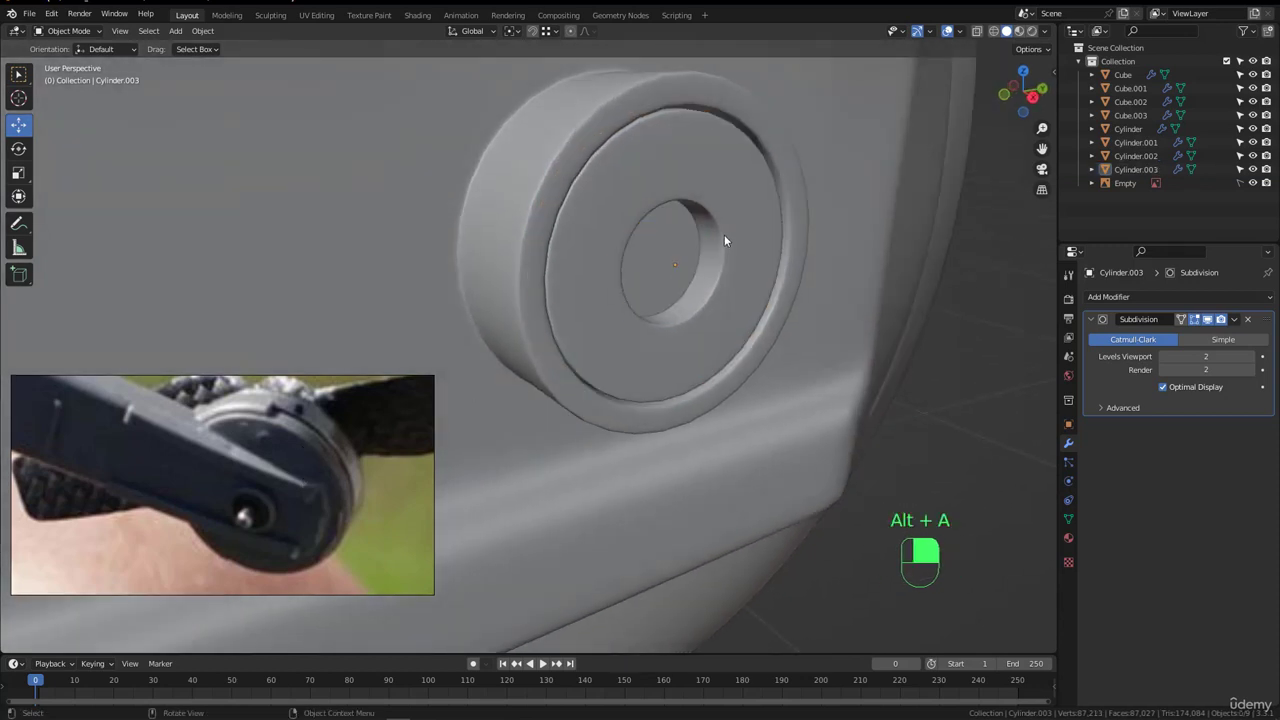
- Switch off the hollow plug's viewport subdivision and duplicate an edge loop of its centre hole, placing the copy just in front of it
{"action": "scroll", "coordinate": [726, 233], "scroll_direction": "up", "scroll_amount": 2}
{"action": "middle_click_drag", "start_coordinate": [728, 233], "coordinate": [697, 258]}
{"action": "left_click", "coordinate": [700, 270]}
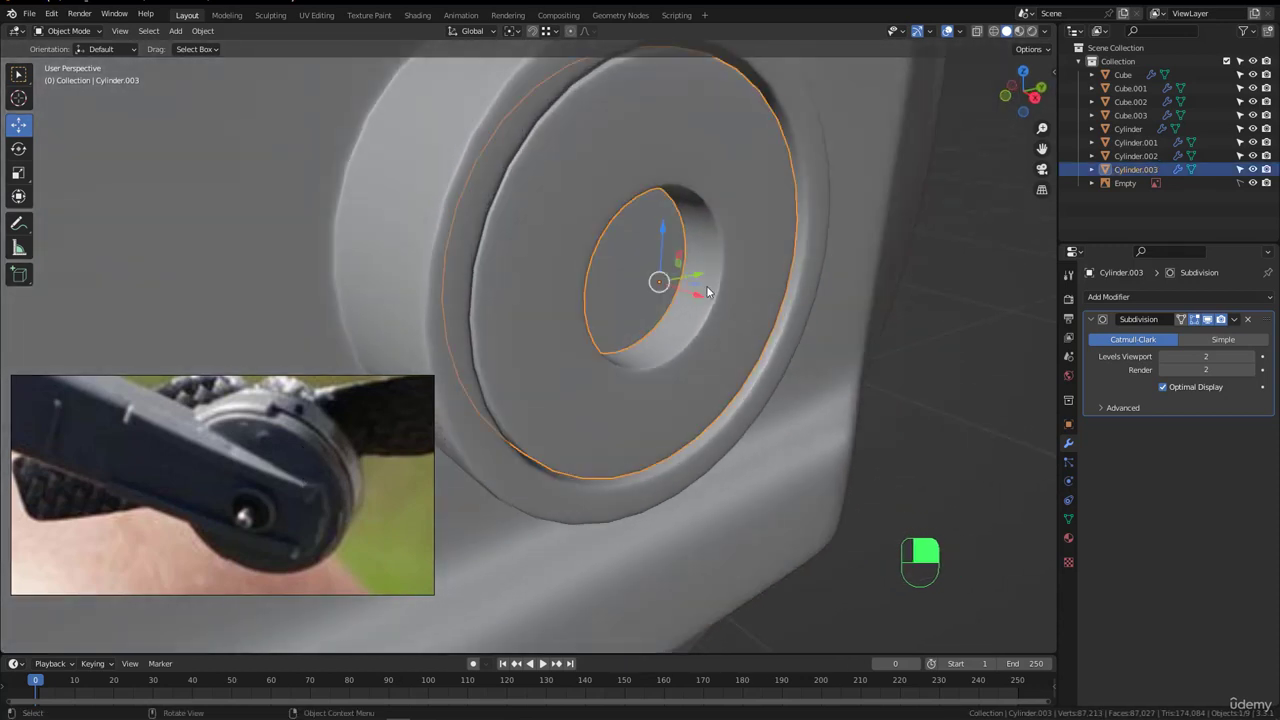
{"action": "key", "text": "Tab"}
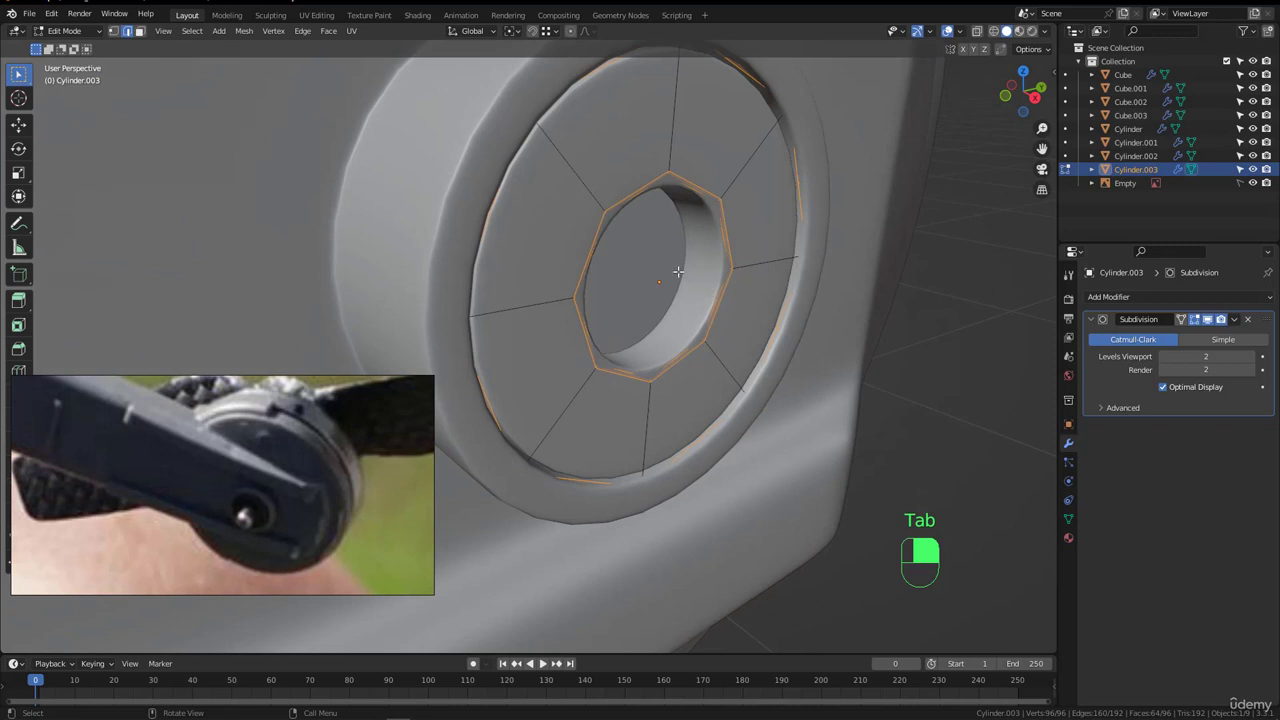
{"action": "left_click", "coordinate": [718, 240], "text": "alt"}
{"action": "left_click", "coordinate": [1207, 320]}
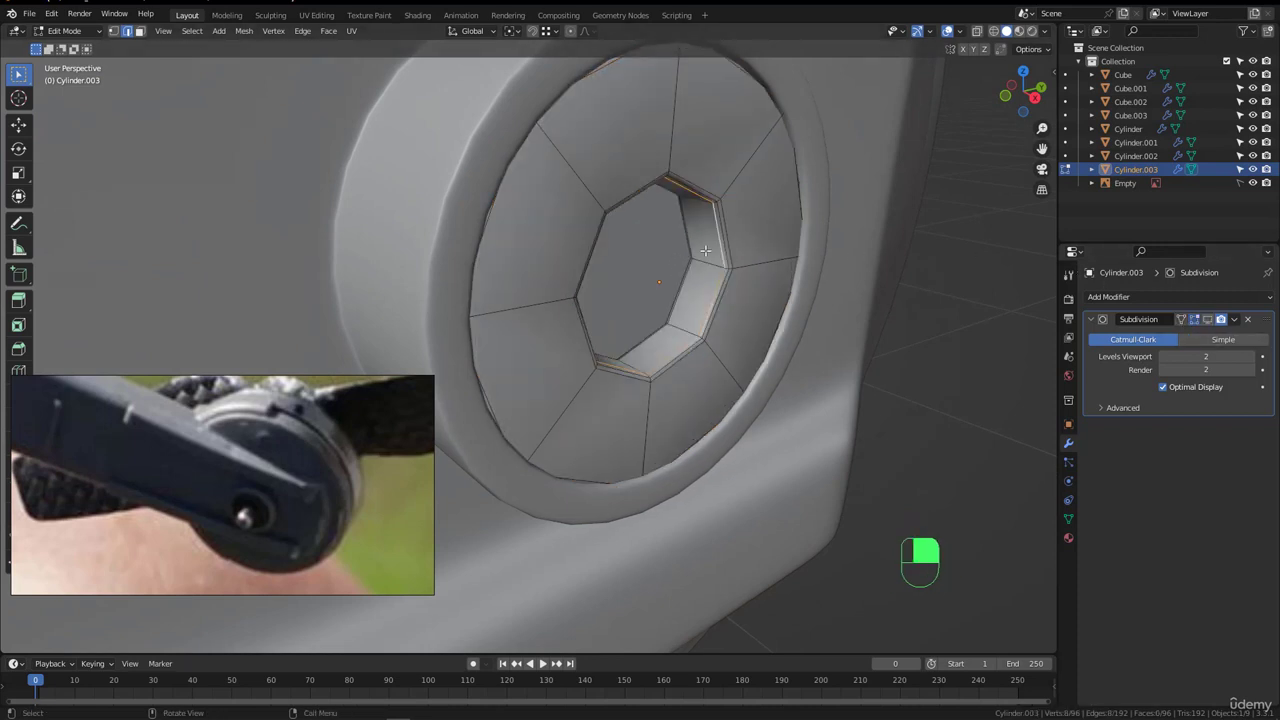
{"action": "left_click", "coordinate": [689, 247], "text": "alt"}
{"action": "middle_click_drag", "start_coordinate": [689, 247], "coordinate": [702, 285]}
{"action": "key", "text": "shift+d"}
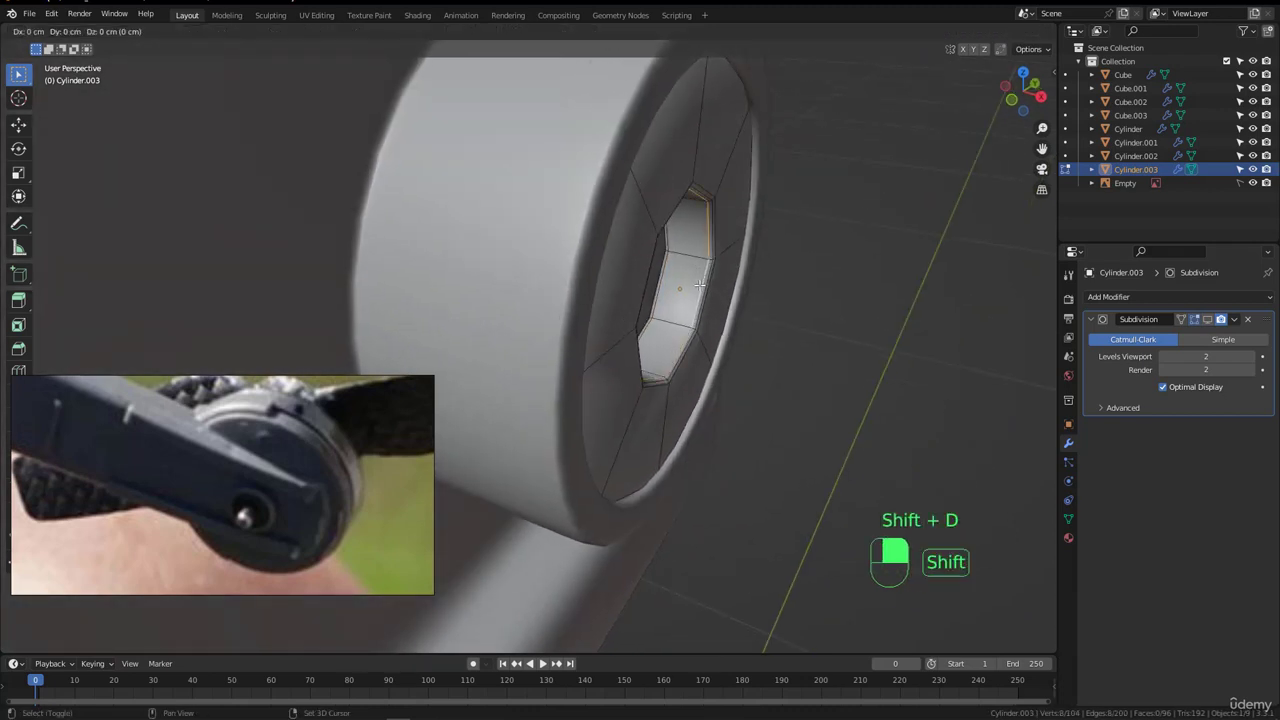
{"action": "left_click", "coordinate": [730, 292]}
- Separate the duplicated hole loop into its own object and select all of its geometry in Edit Mode
{"action": "key", "text": "p"}
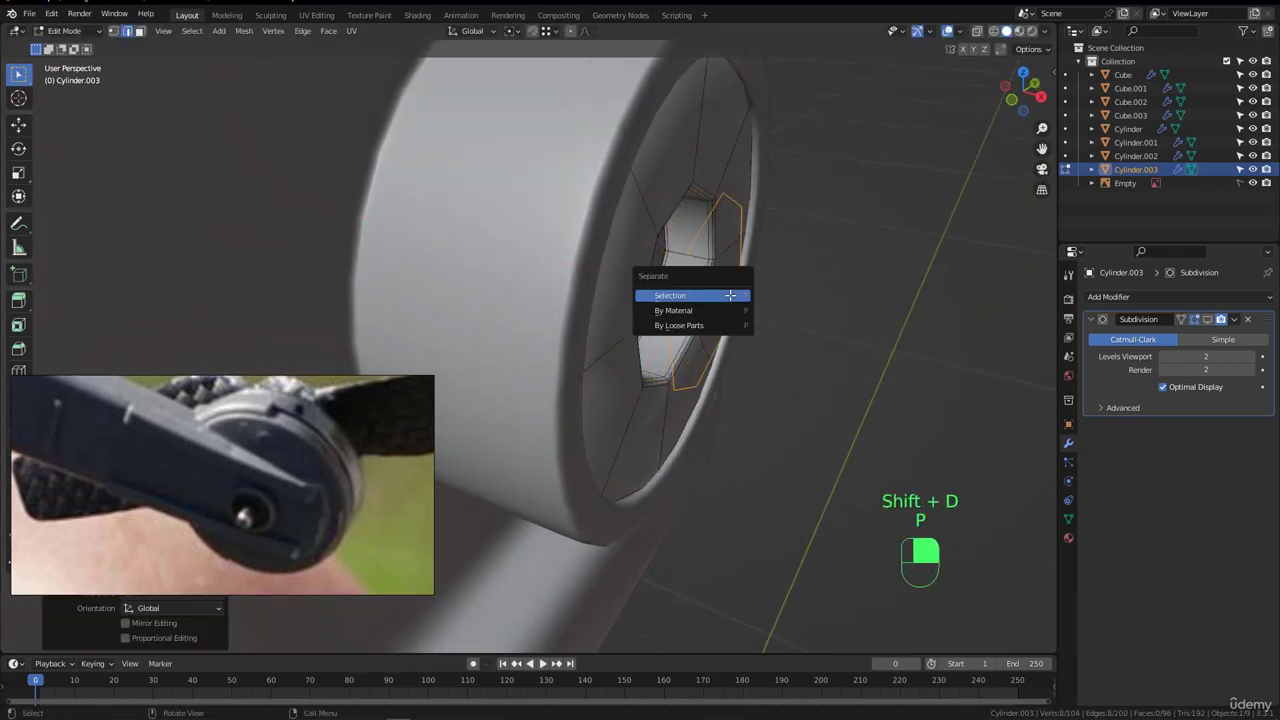
{"action": "left_click", "coordinate": [730, 294]}
{"action": "key", "text": "Tab"}
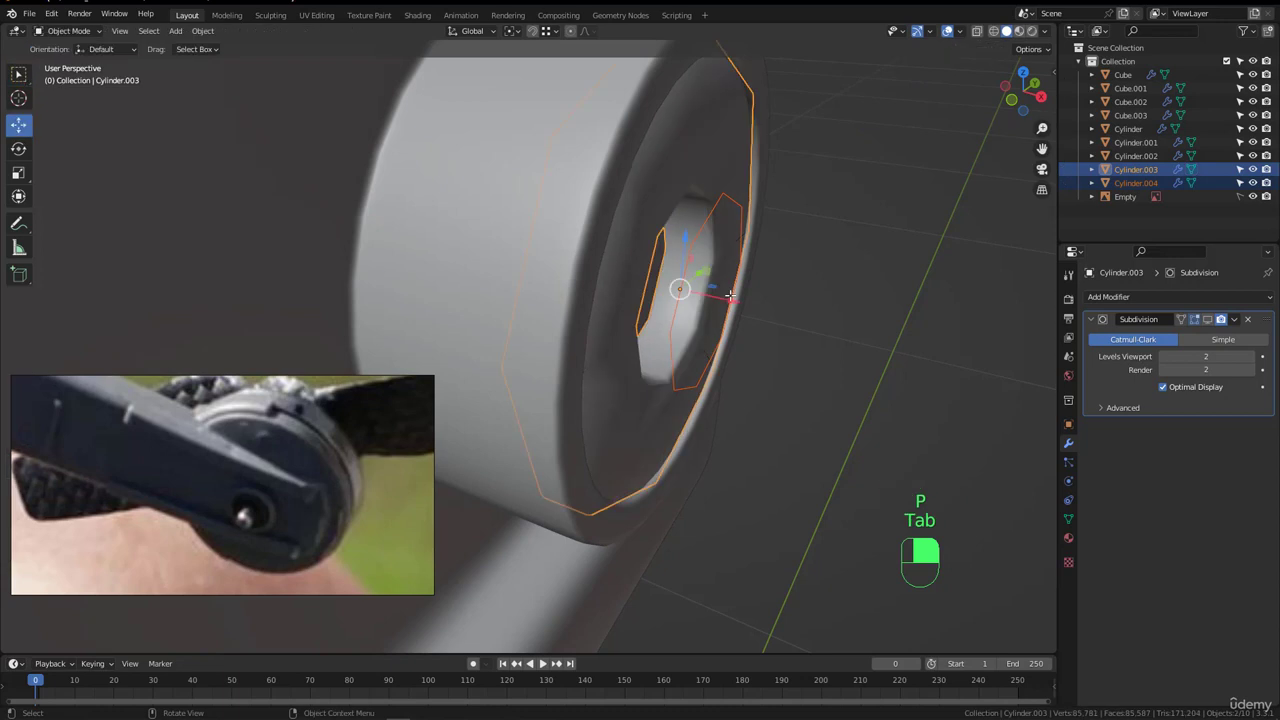
{"action": "left_click", "coordinate": [742, 246]}
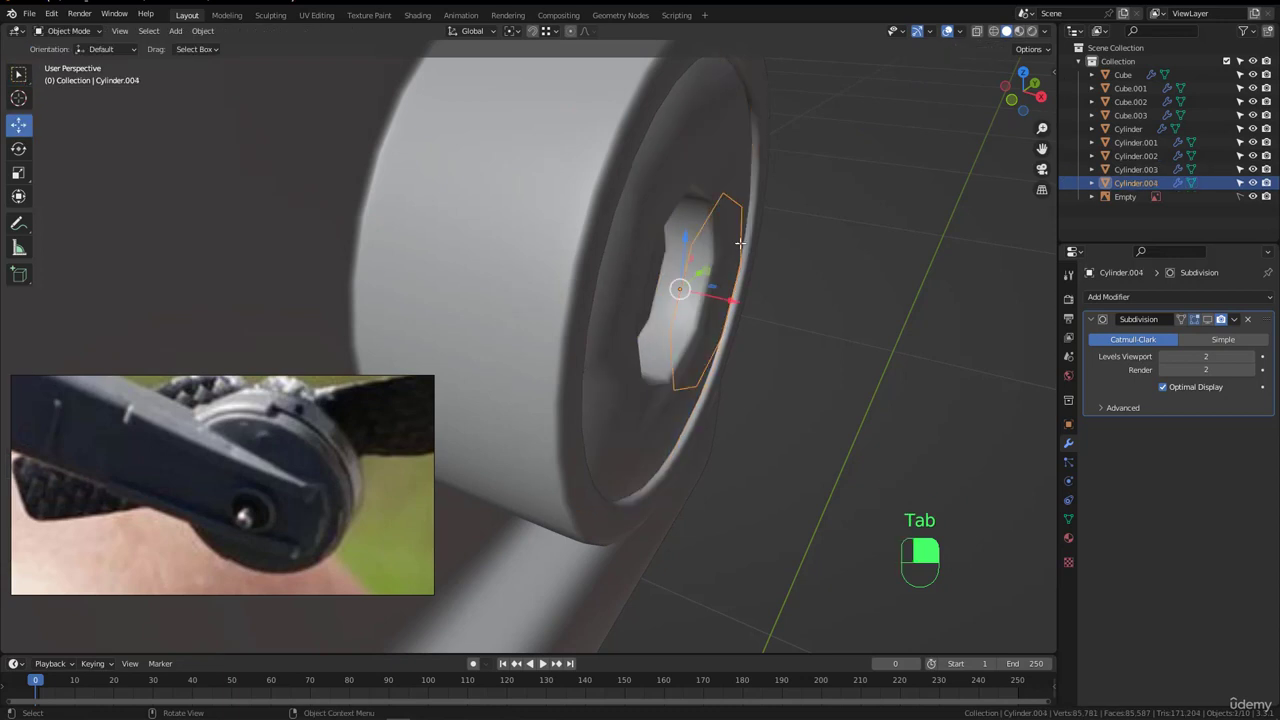
{"action": "key", "text": "Tab"}
{"action": "key", "text": "a"}
{"action": "key", "text": "e"}
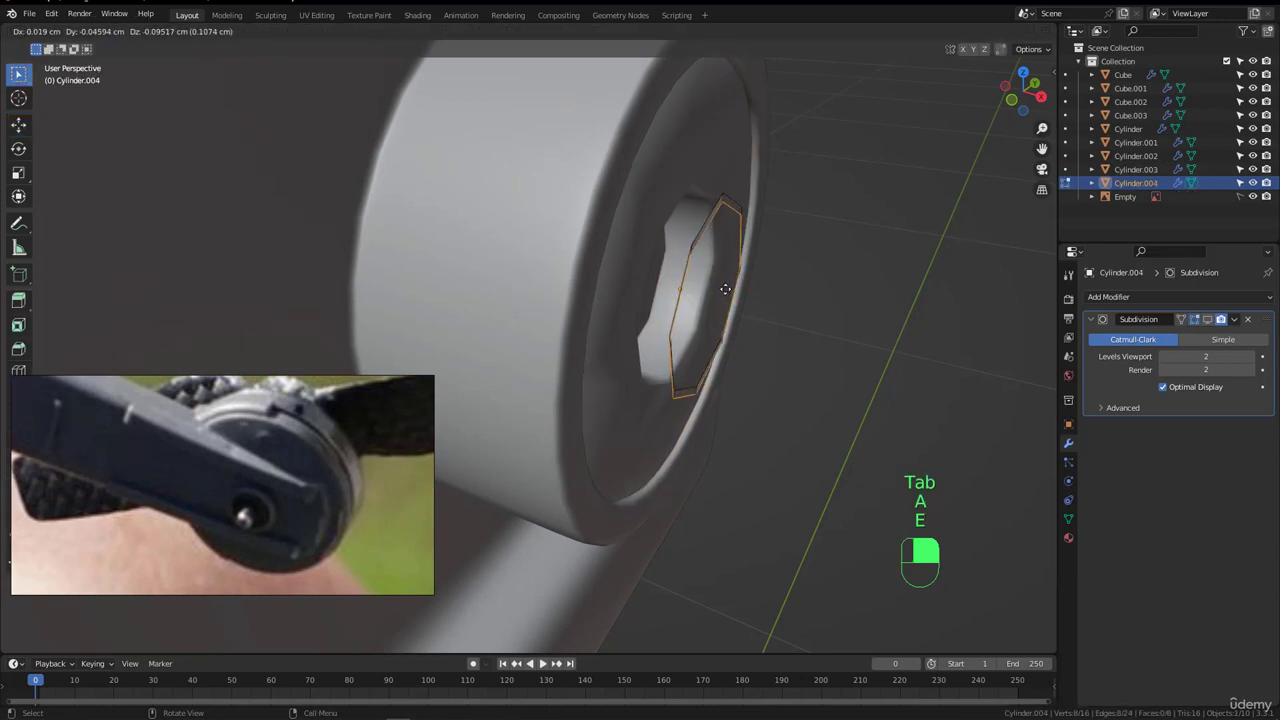
{"action": "left_click", "coordinate": [734, 302]}
{"action": "key", "text": "ctrl+z"}
- Fill the separated loop with a face and extrude it outwards about 2.3 cm to form the shaft
{"action": "key", "text": "f"}
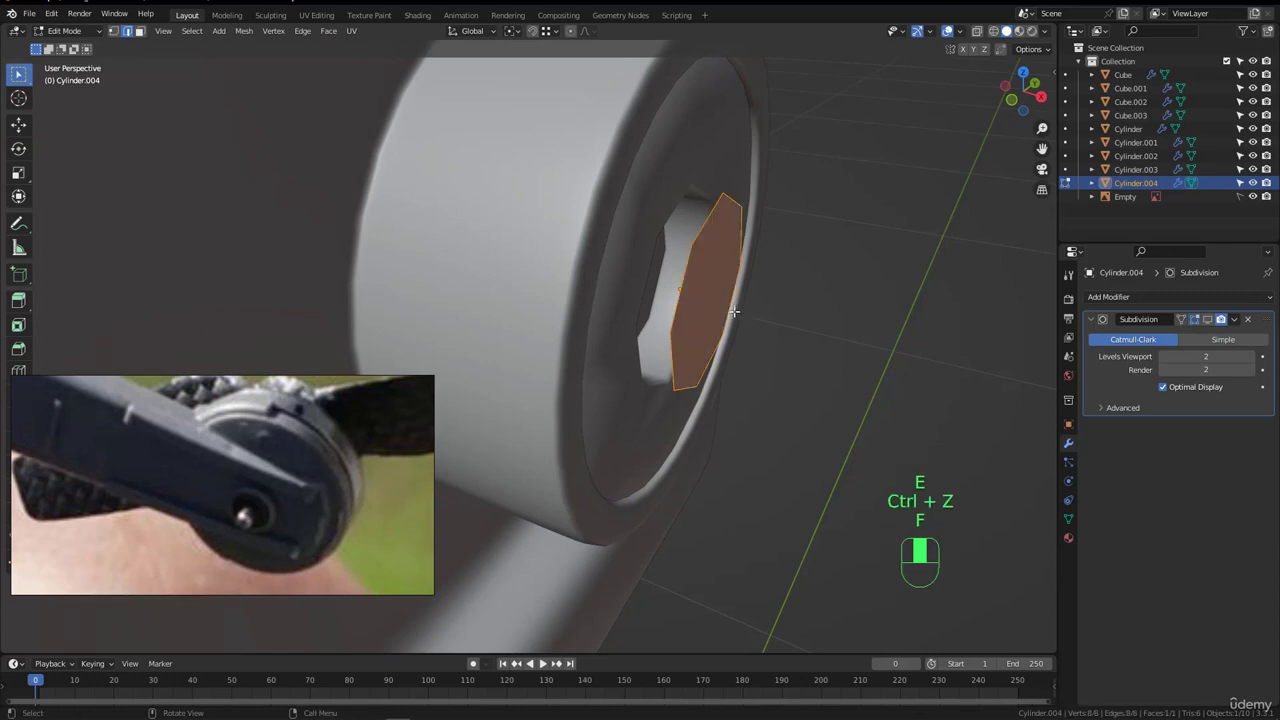
{"action": "key", "text": "e"}
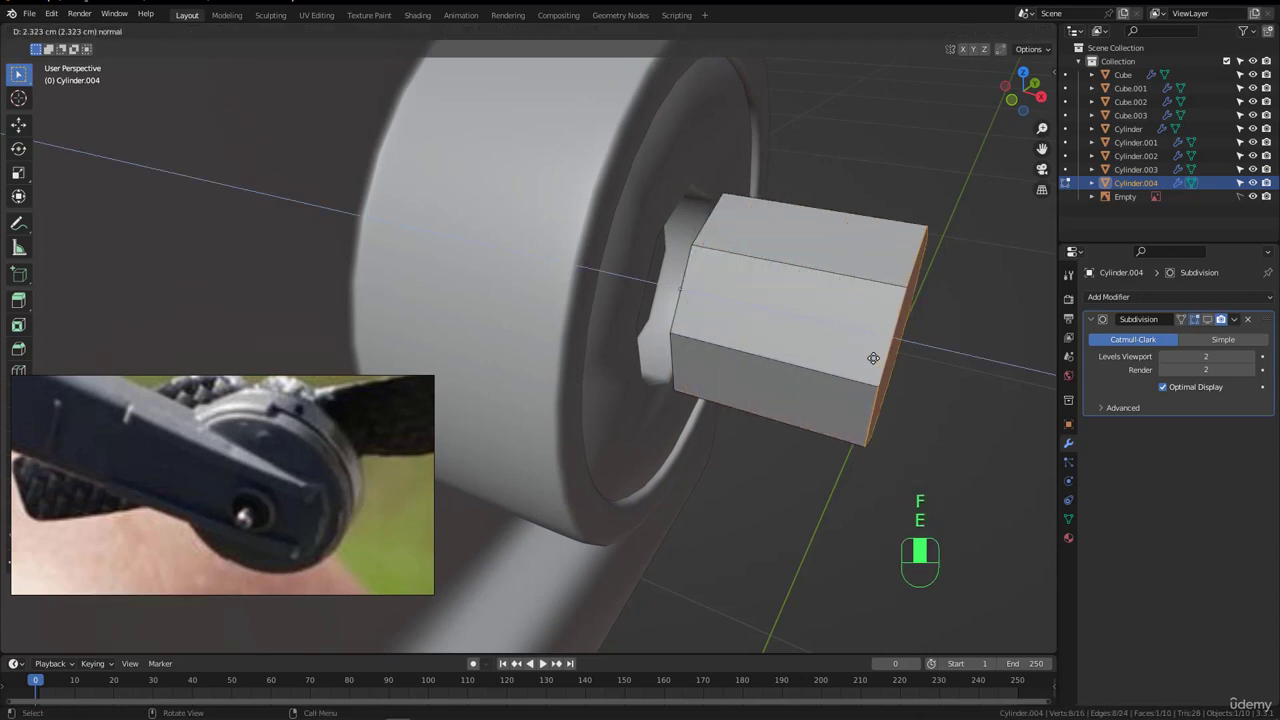
{"action": "left_click", "coordinate": [866, 360]}
{"action": "middle_click_drag", "start_coordinate": [688, 285], "coordinate": [802, 374]}
- Move the shaft's back end into the plug's hole and its front face back about 1.2 cm along X
{"action": "key", "text": "3"}
{"action": "left_click", "coordinate": [704, 295]}
{"action": "key", "text": "g"}
{"action": "left_click", "coordinate": [667, 318]}
{"action": "key", "text": "g"}
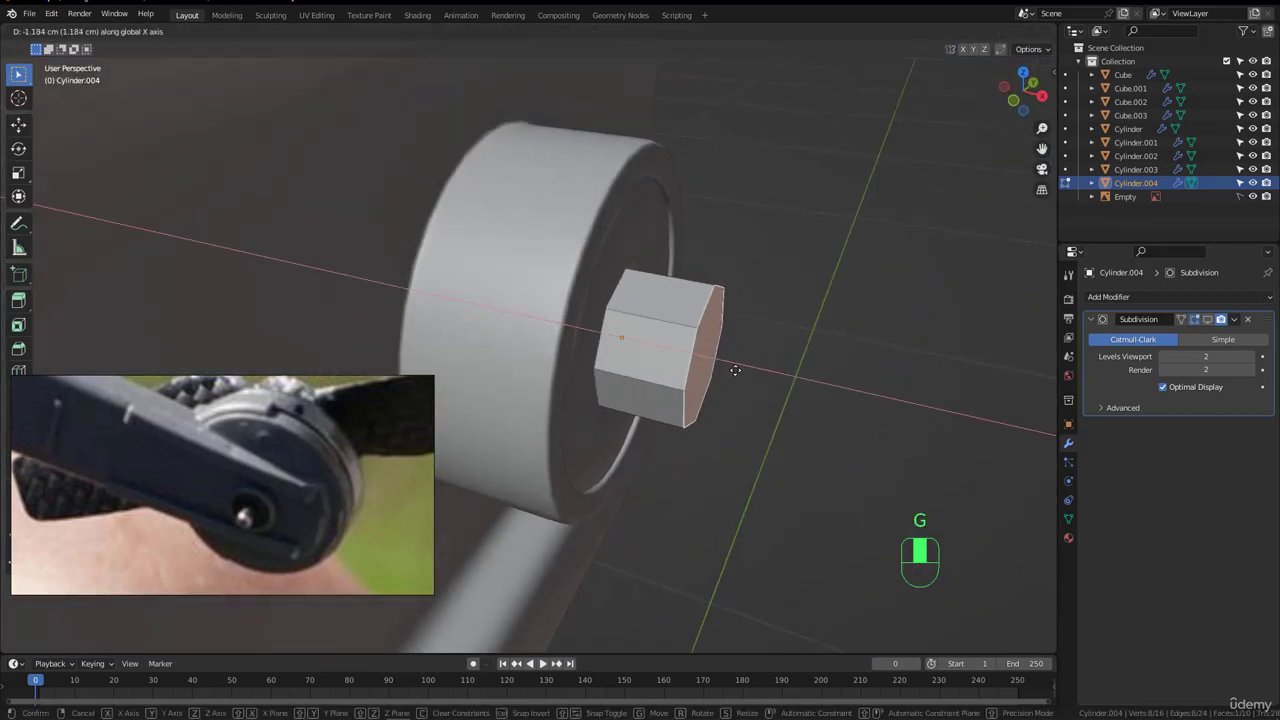
{"action": "left_click", "coordinate": [733, 369]}
- Bevel the edge loops at both ends of the shaft in local view, and shade the shaft smooth in the full scene
{"action": "key", "text": "KP_Divide"}
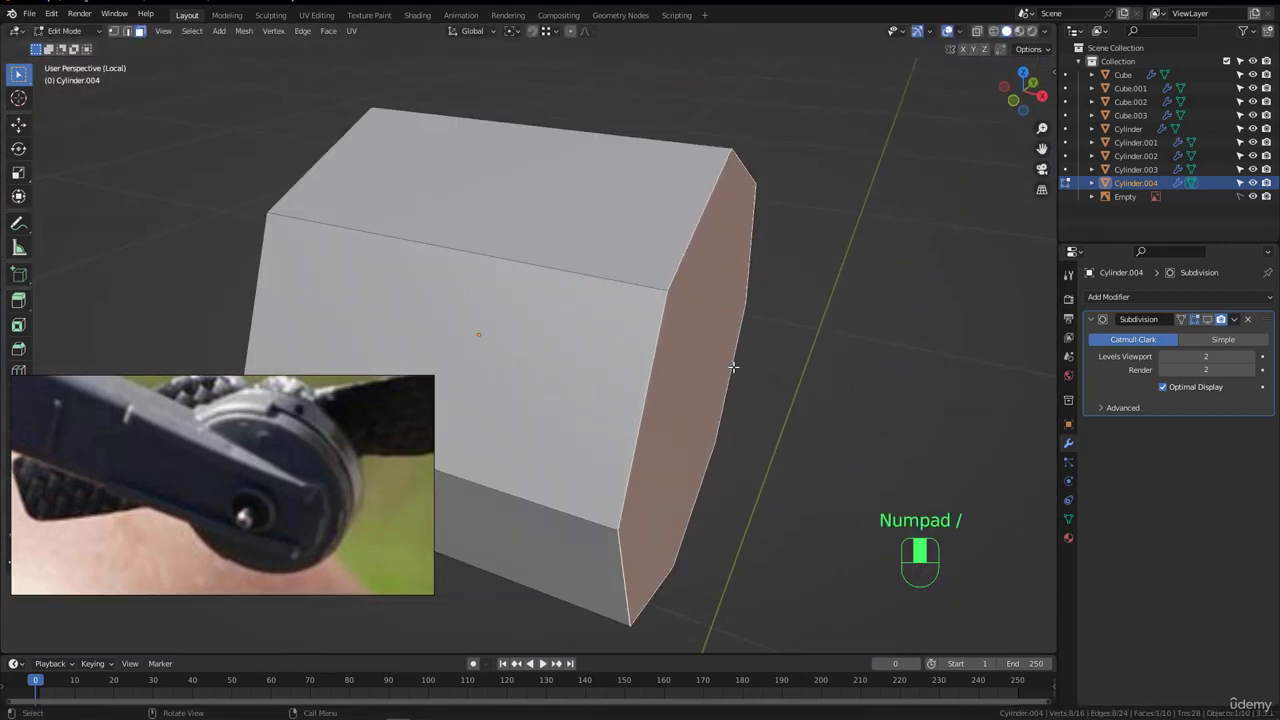
{"action": "key", "text": "2"}
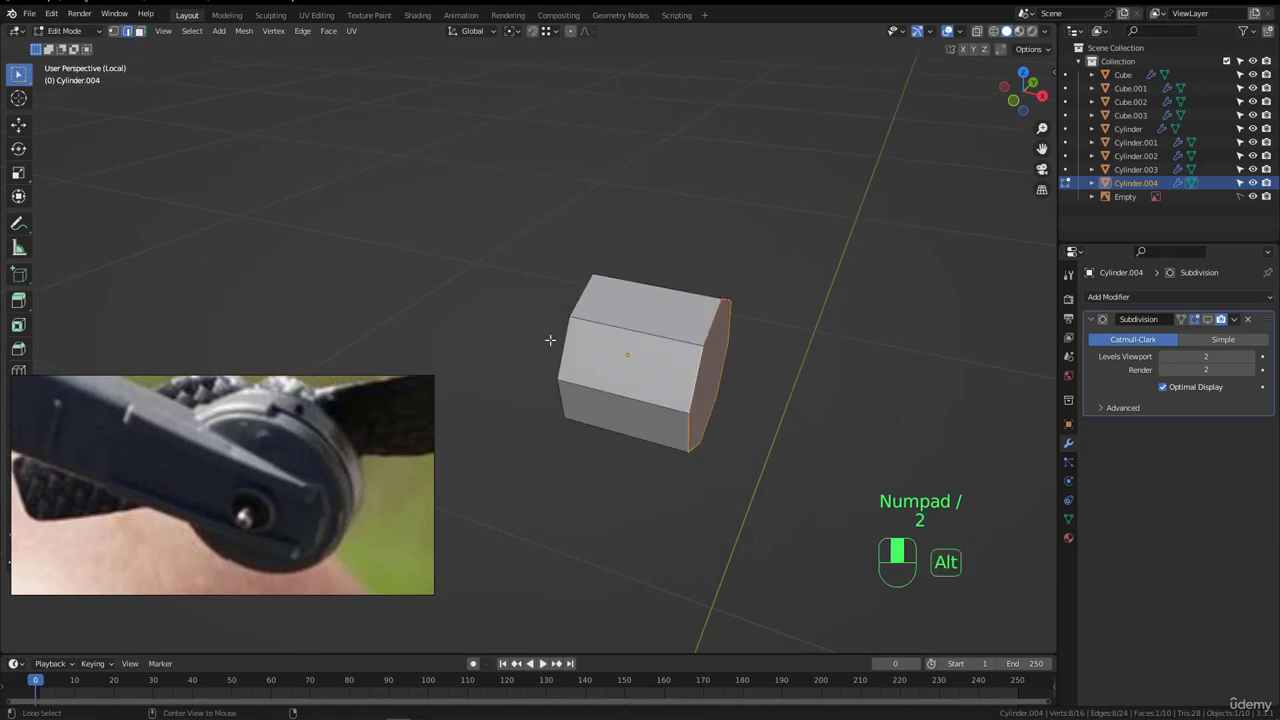
{"action": "left_click", "coordinate": [553, 341], "text": "alt+shift"}
{"action": "middle_click_drag", "start_coordinate": [553, 341], "coordinate": [757, 388]}
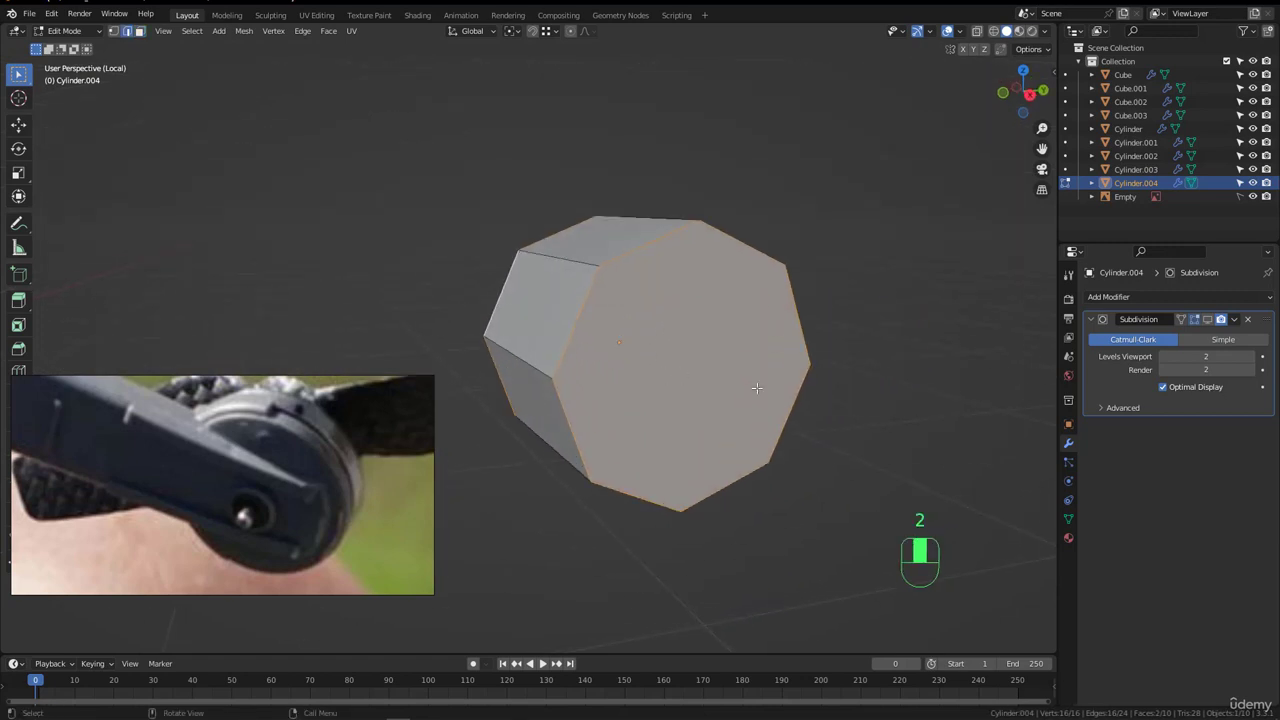
{"action": "key", "text": "ctrl+b"}
{"action": "left_click", "coordinate": [881, 426]}
{"action": "key", "text": "Tab"}
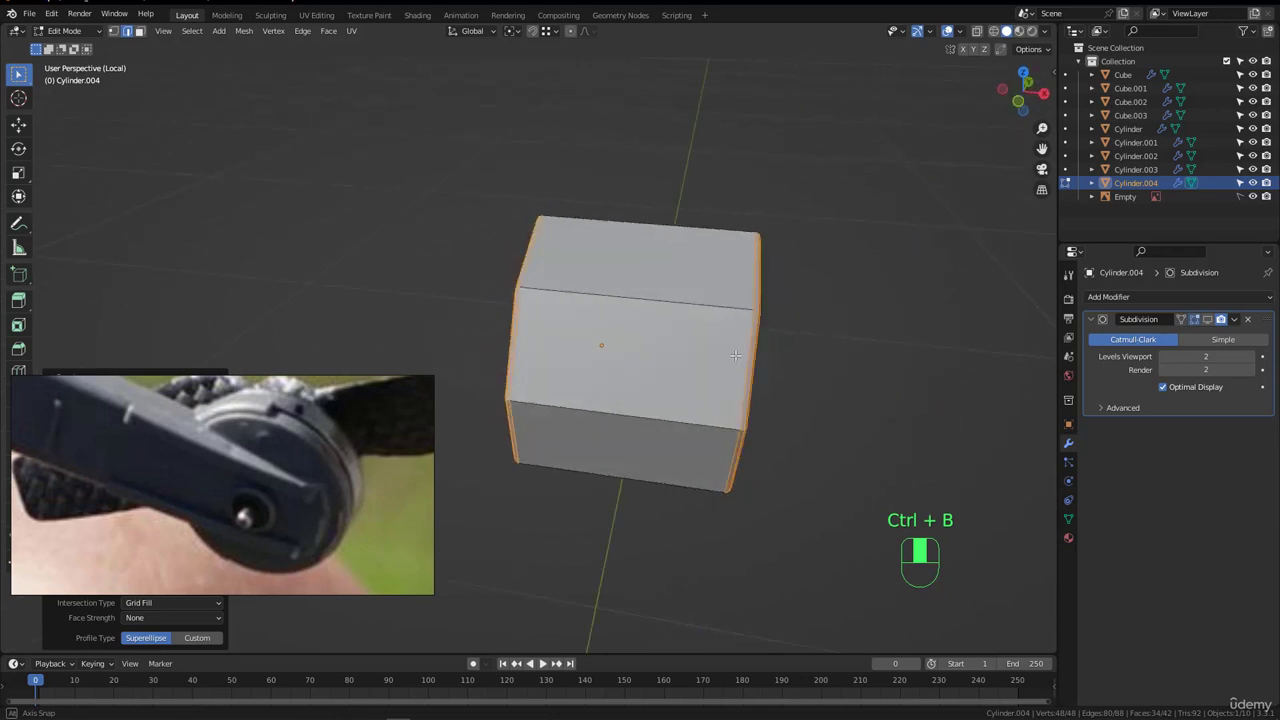
{"action": "middle_click_drag", "start_coordinate": [760, 380], "coordinate": [693, 356]}
{"action": "key", "text": "KP_Divide"}
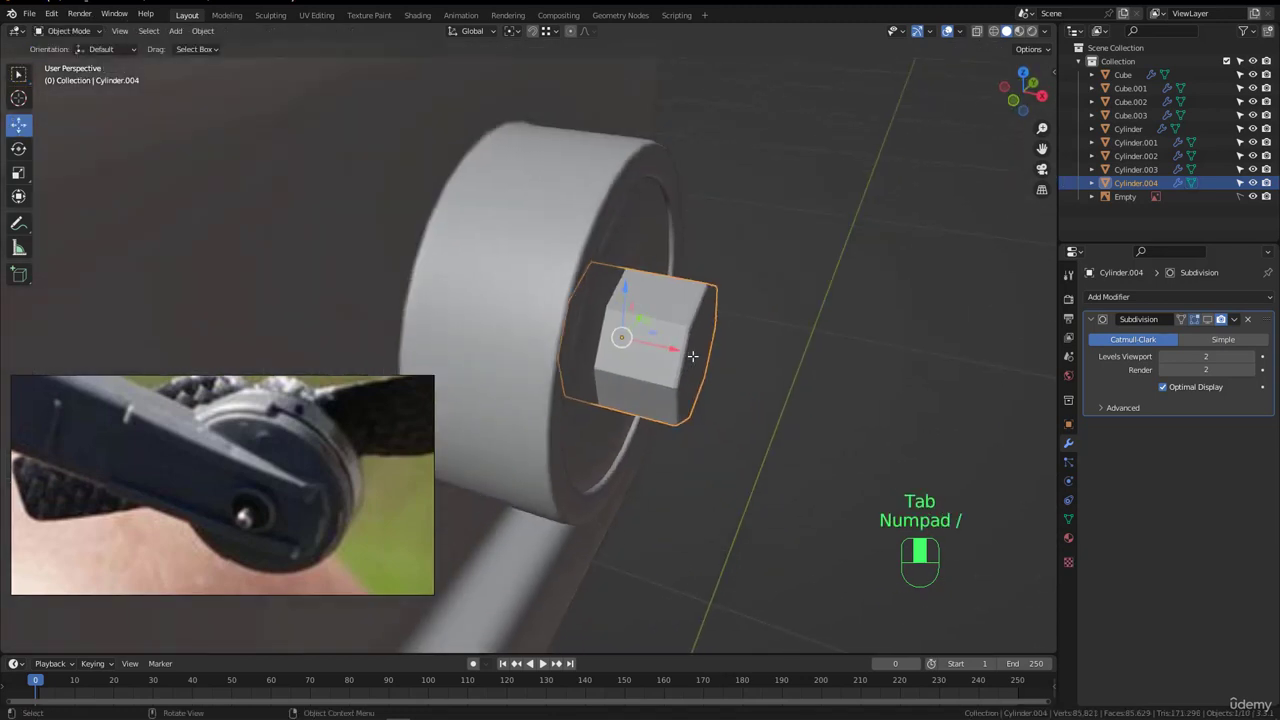
{"action": "right_click", "coordinate": [702, 346]}
{"action": "left_click", "coordinate": [690, 327]}
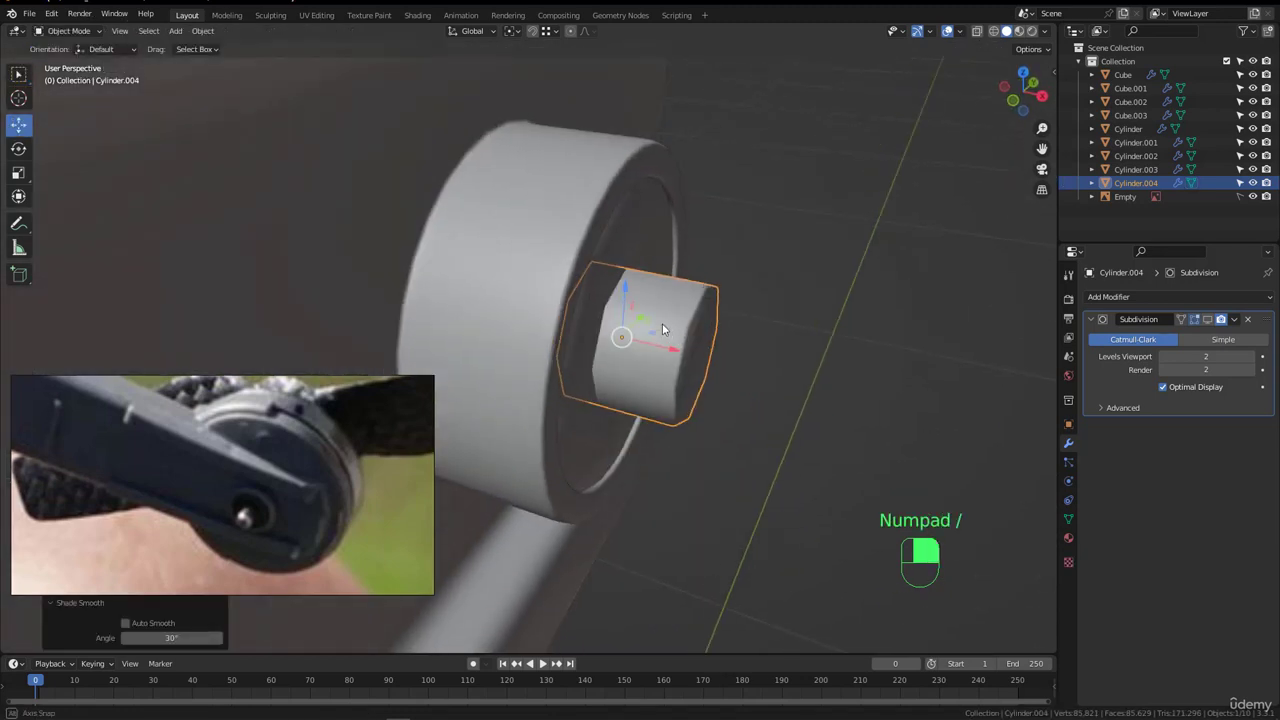
- Turn on the viewport display of the Subdivision modifier for the shaft and the ring-shaped plug, and clear the selection
{"action": "scroll", "coordinate": [662, 323], "scroll_direction": "up", "scroll_amount": 3}
{"action": "left_click", "coordinate": [1208, 319]}
{"action": "left_click", "coordinate": [708, 251]}
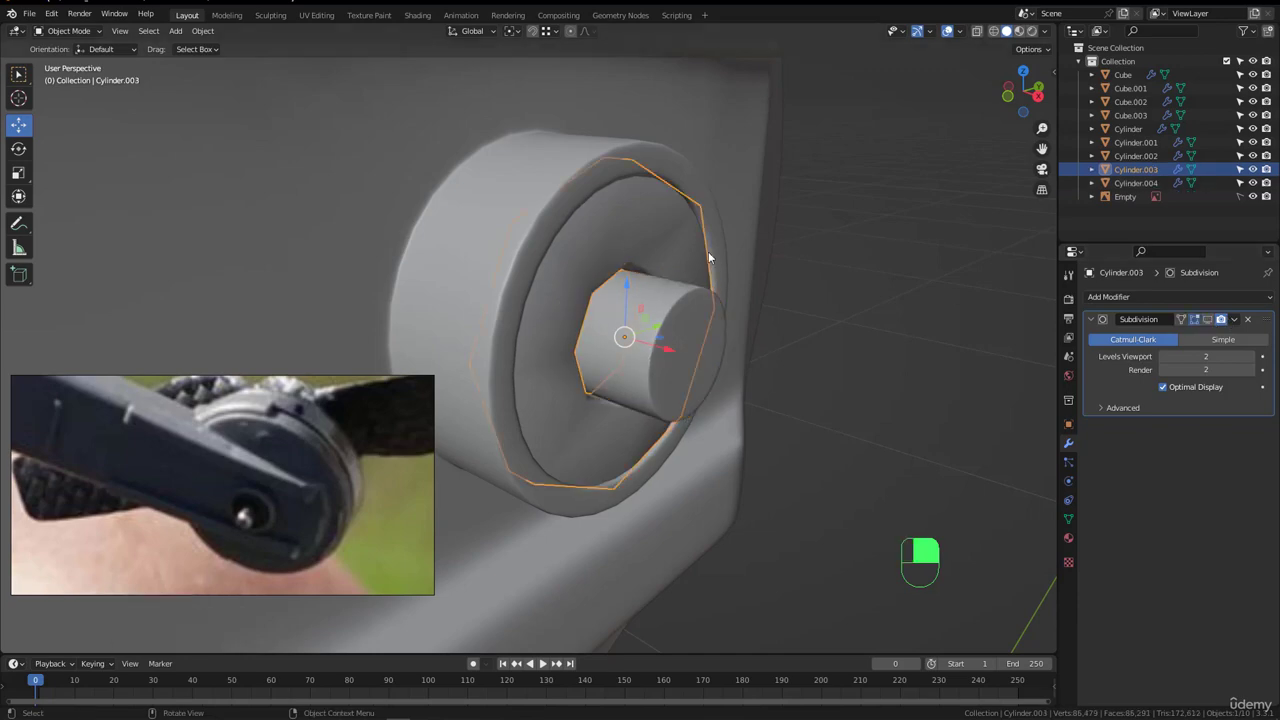
{"action": "left_click", "coordinate": [1208, 319]}
{"action": "key", "text": "alt+a"}
- Select the shaft's front face together with its surrounding bevel faces in Edit Mode and dissolve them into a single face
{"action": "middle_click_drag", "start_coordinate": [771, 314], "coordinate": [642, 315]}
{"action": "scroll", "coordinate": [642, 318], "scroll_direction": "up", "scroll_amount": 2}
{"action": "left_click", "coordinate": [642, 318]}
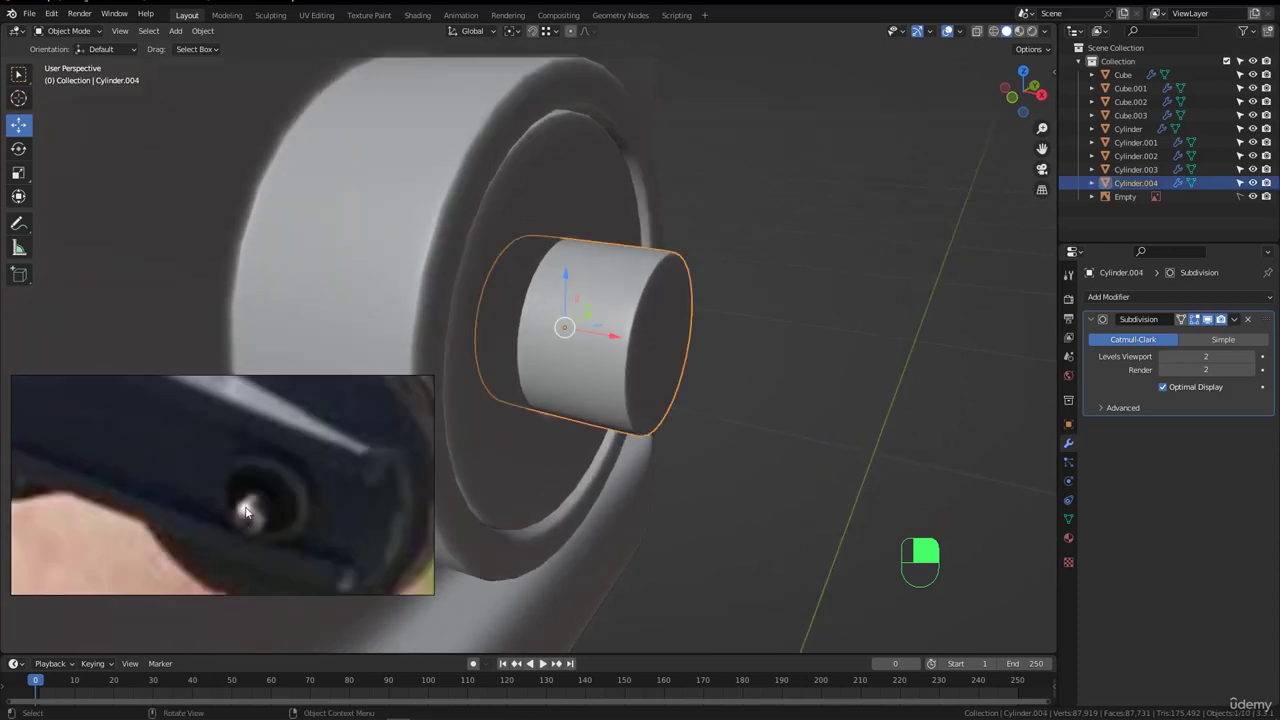
{"action": "middle_click_drag", "start_coordinate": [607, 334], "coordinate": [647, 308]}
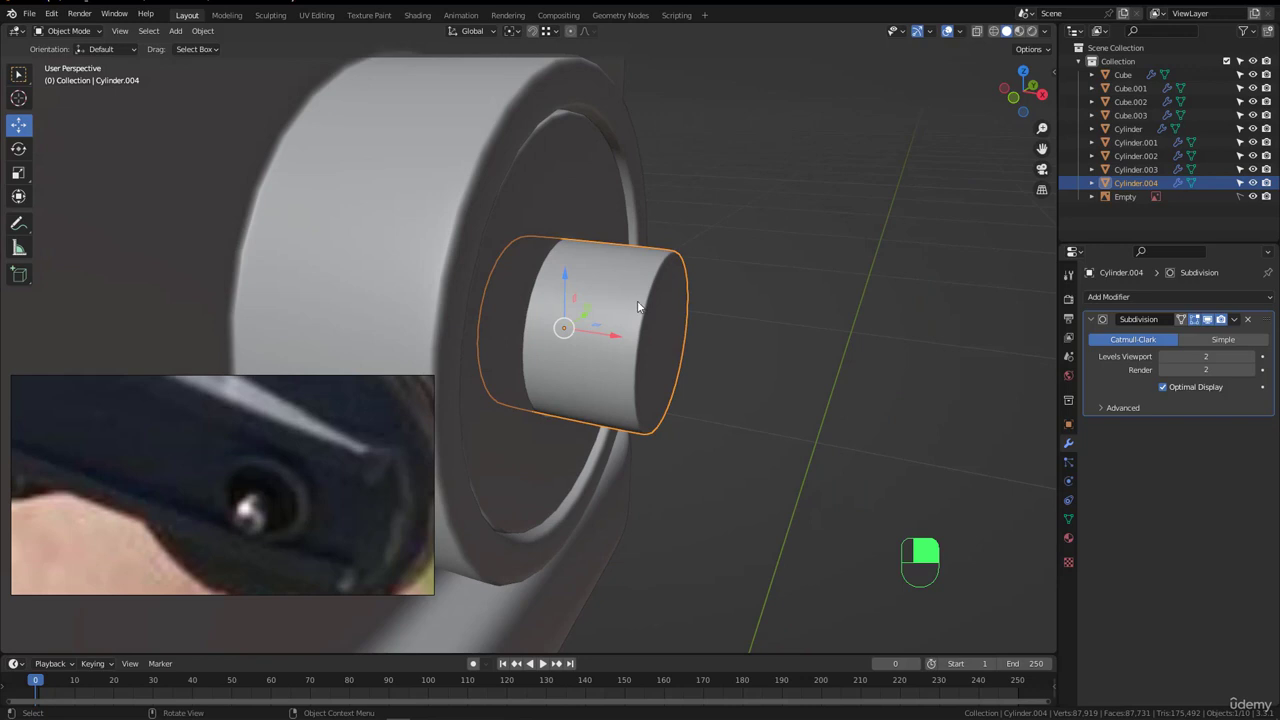
{"action": "key", "text": "Tab"}
{"action": "scroll", "coordinate": [637, 301], "scroll_direction": "up", "scroll_amount": 5}
{"action": "middle_click_drag", "start_coordinate": [637, 300], "coordinate": [677, 297]}
{"action": "left_click", "coordinate": [632, 279], "text": "alt"}
{"action": "key", "text": "3"}
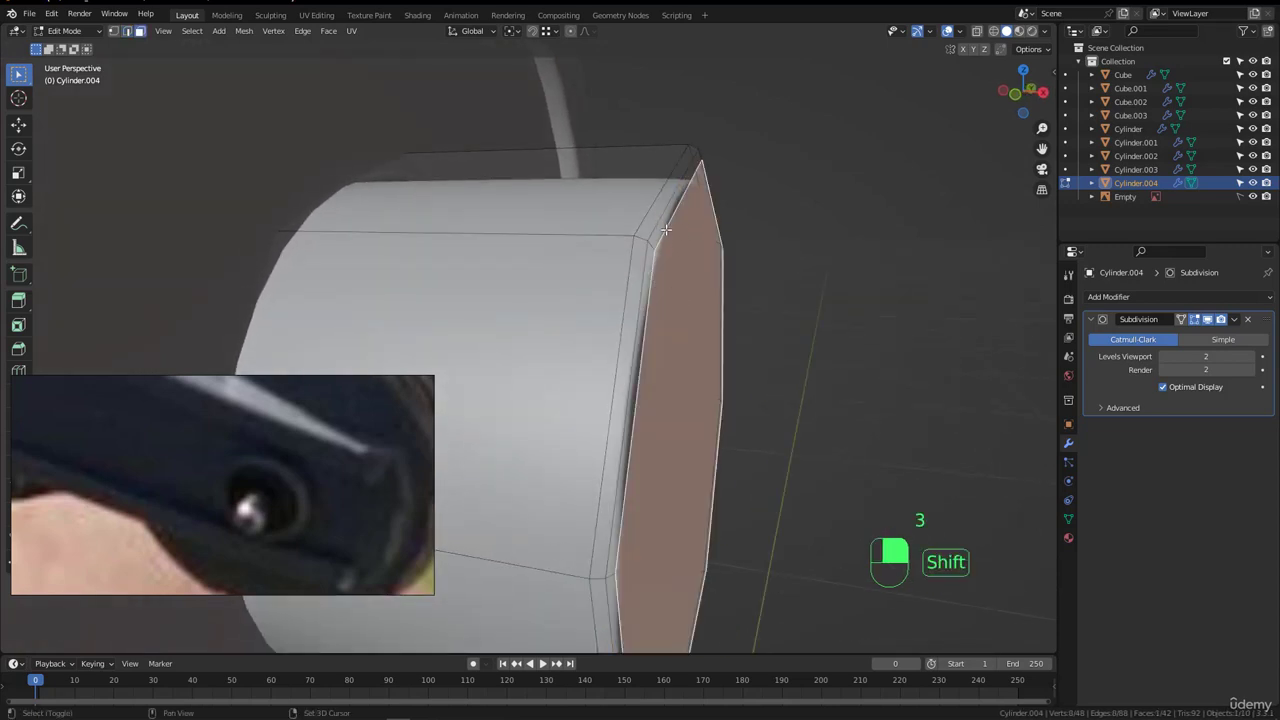
{"action": "key", "text": "alt+shift"}
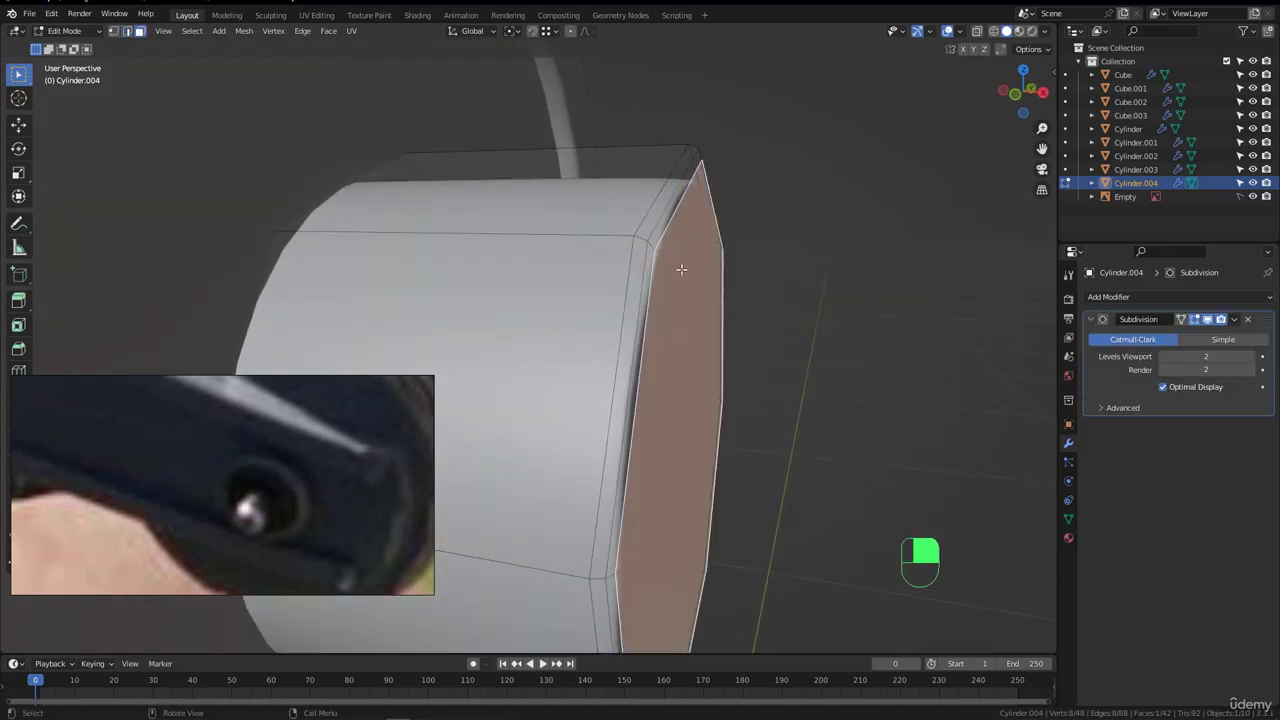
{"action": "mouse_move", "coordinate": [677, 266]}
{"action": "middle_mouse_down", "text": "ctrl"}
{"action": "mouse_move", "coordinate": [712, 257]}
{"action": "mouse_move", "coordinate": [695, 270]}
{"action": "middle_mouse_up", "text": "ctrl"}
{"action": "key", "text": "ctrl+KP_Add"}
{"action": "key", "text": "ctrl+KP_Add"}
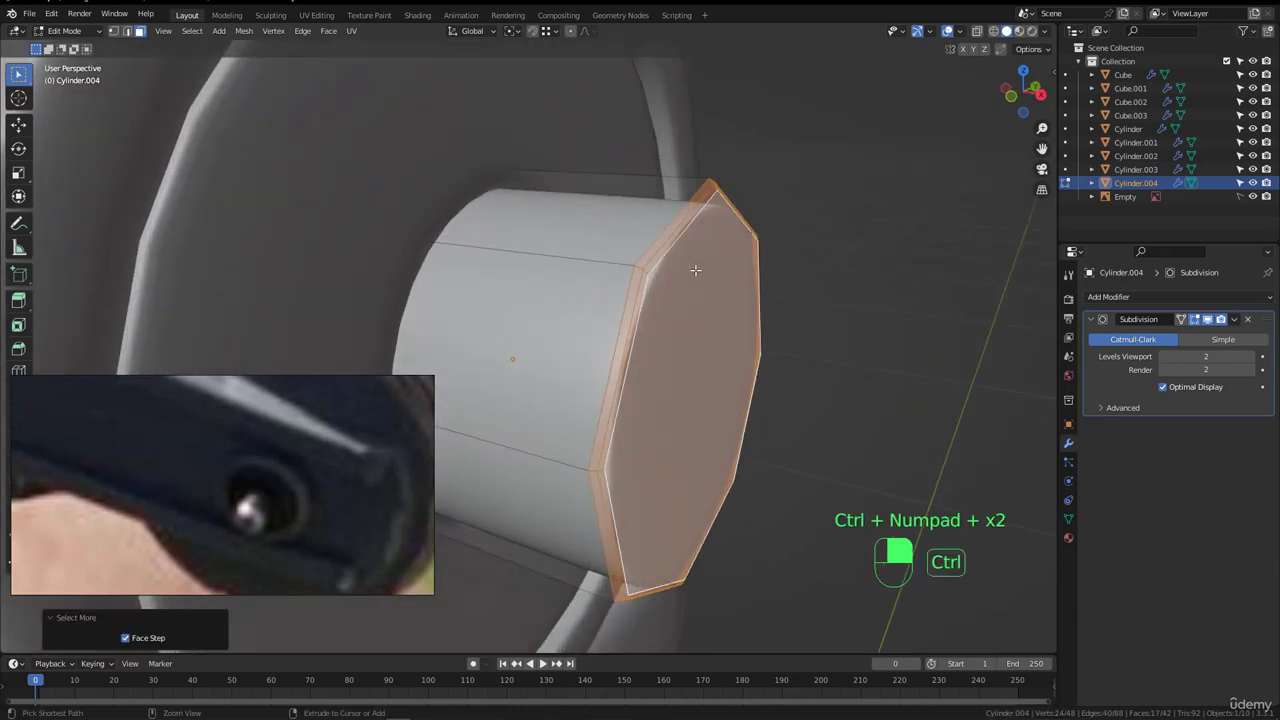
{"action": "key", "text": "ctrl+x"}
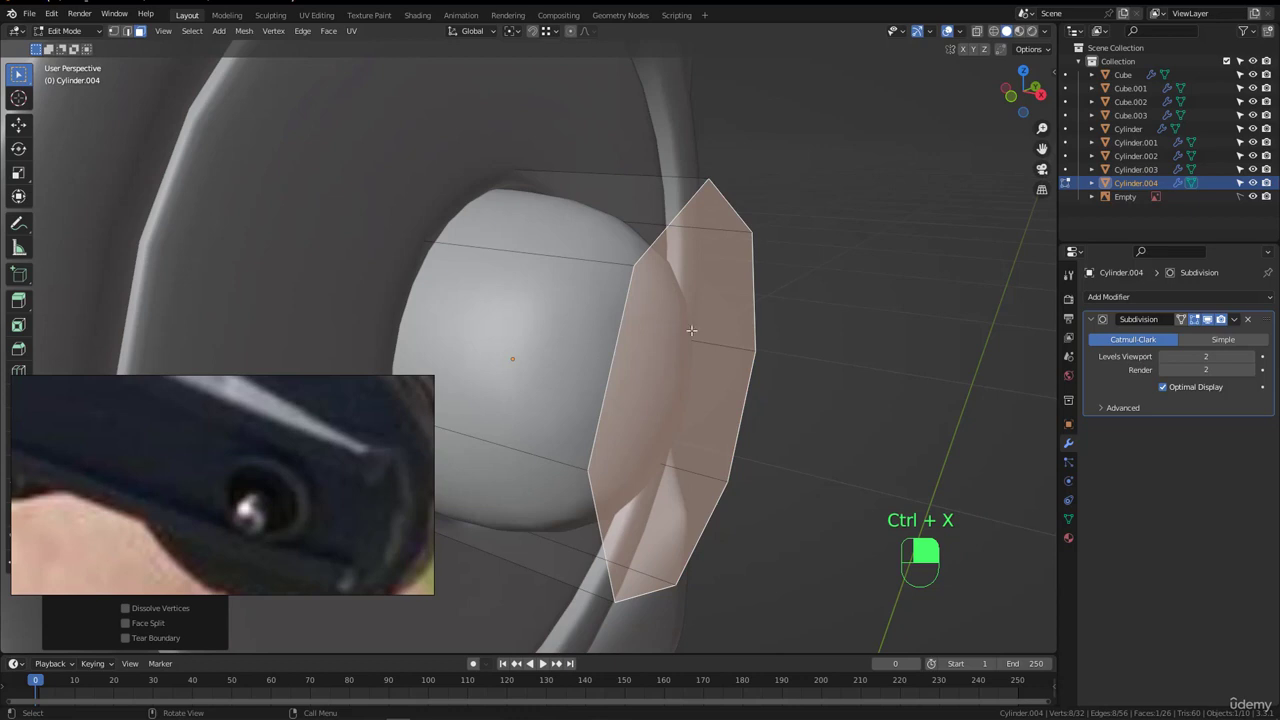
- Bevel the edges of the shaft's front face about 0.69 cm wide with 4 segments to round its tip
{"action": "key", "text": "ctrl+b"}
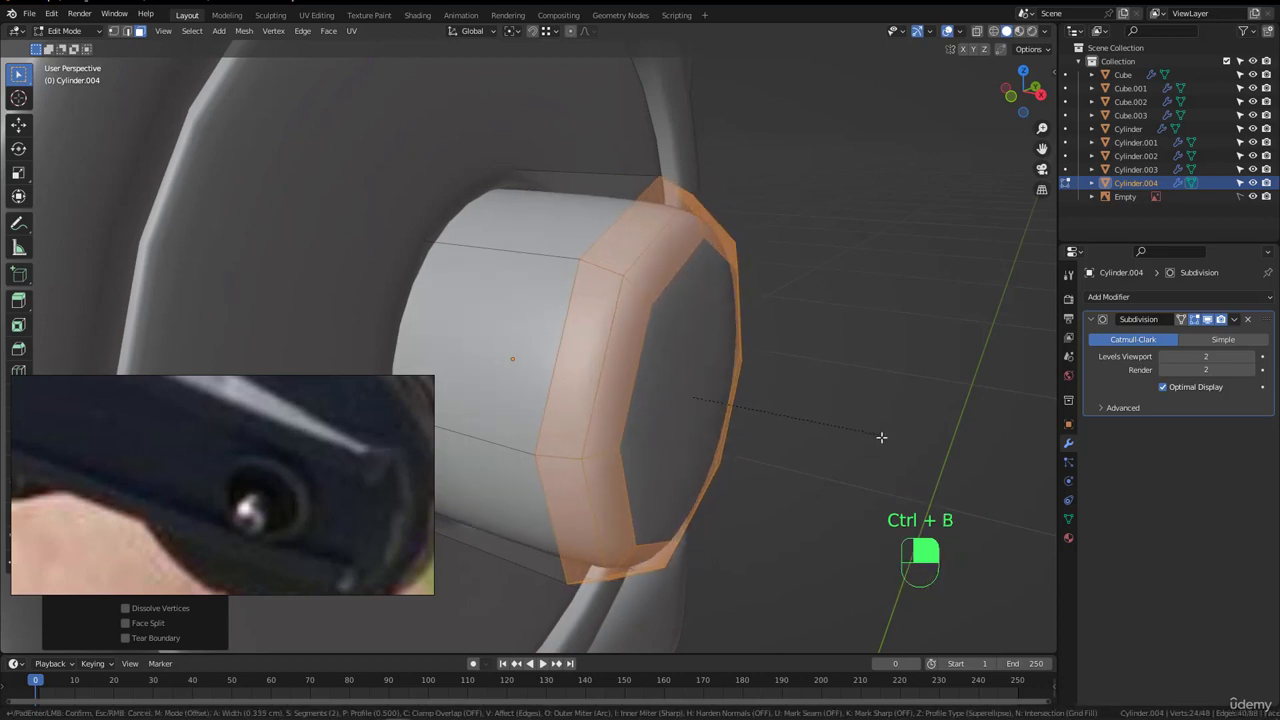
{"action": "scroll", "coordinate": [892, 455], "scroll_direction": "up", "scroll_amount": 1}
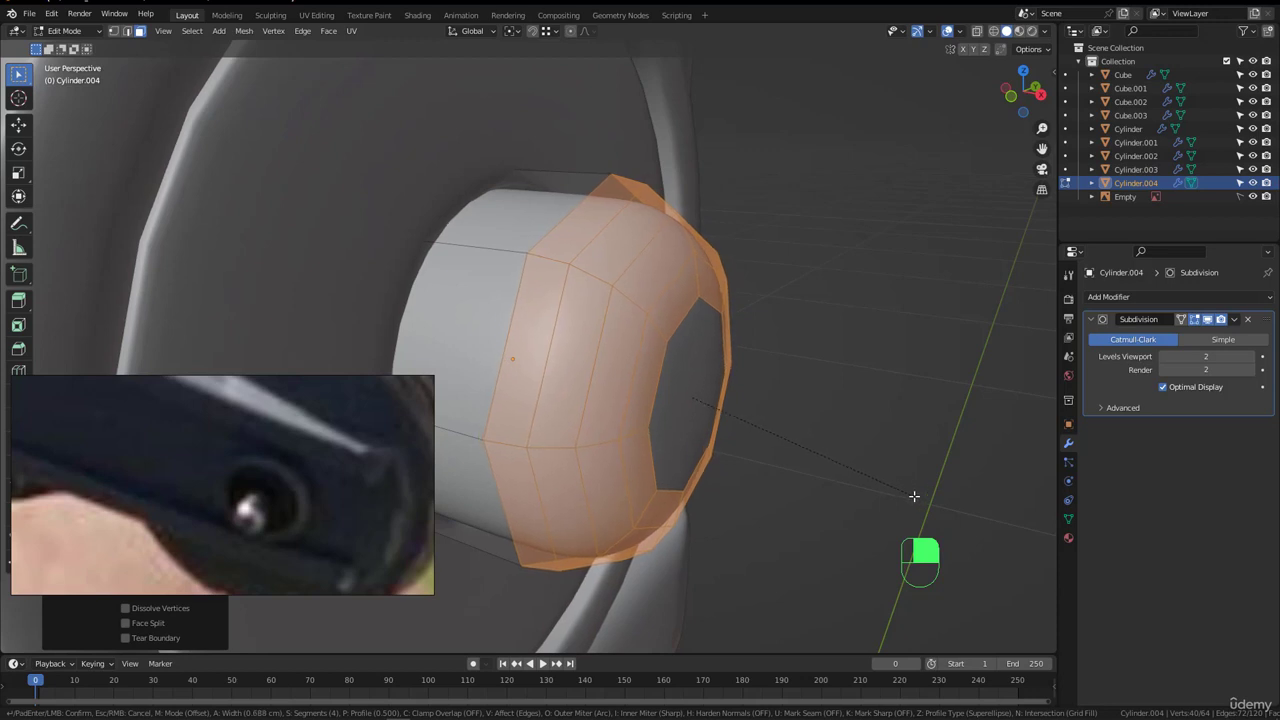
{"action": "left_click", "coordinate": [918, 498]}
- Add a loop cut around the shaft's straight section and slide it about 0.77 towards the rounded tip
{"action": "middle_click_drag", "start_coordinate": [708, 300], "coordinate": [580, 242]}
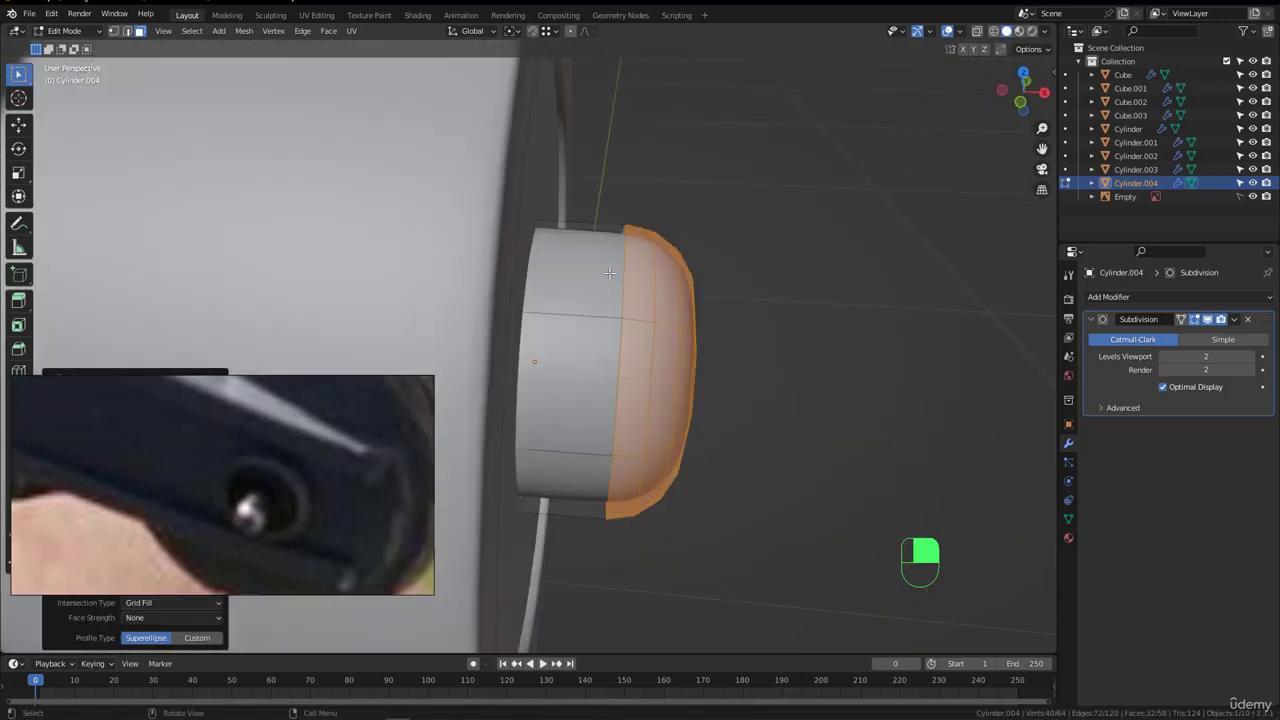
{"action": "key", "text": "ctrl+r"}
{"action": "left_click", "coordinate": [594, 229]}
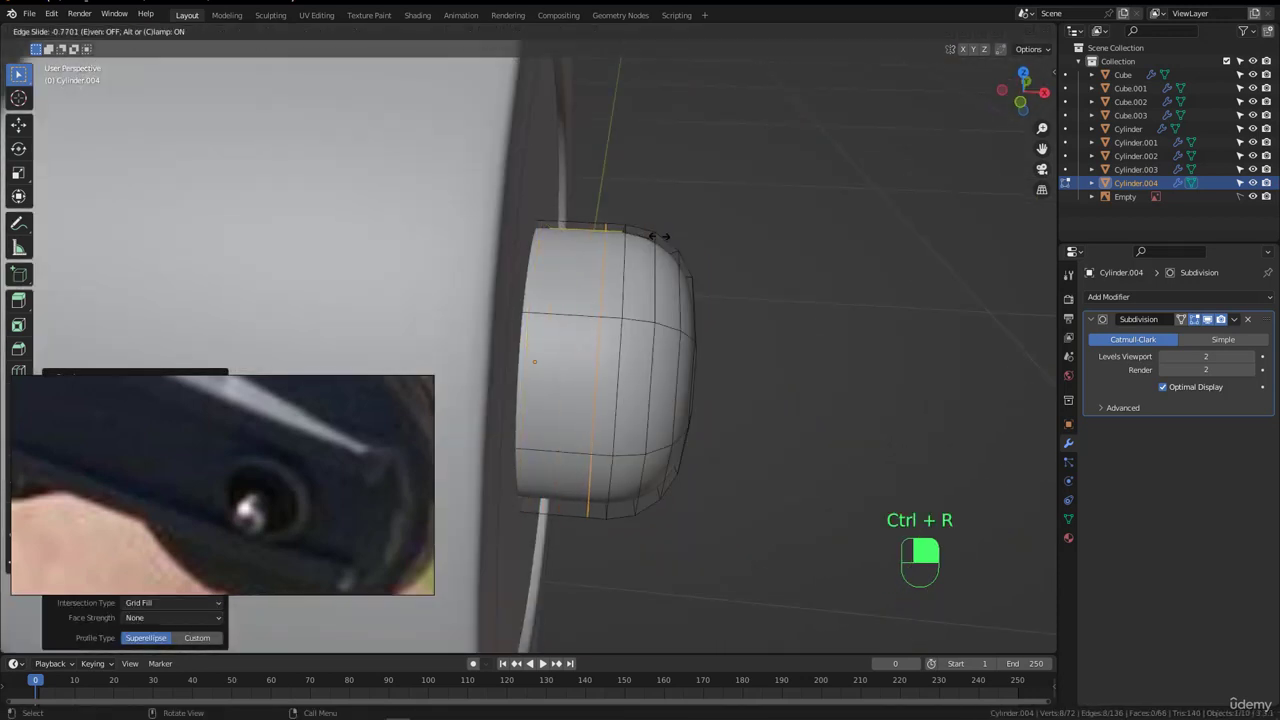
{"action": "left_click", "coordinate": [664, 236]}
{"action": "middle_click_drag", "start_coordinate": [660, 237], "coordinate": [602, 266]}
{"action": "scroll", "coordinate": [602, 268], "scroll_direction": "up", "scroll_amount": 3}
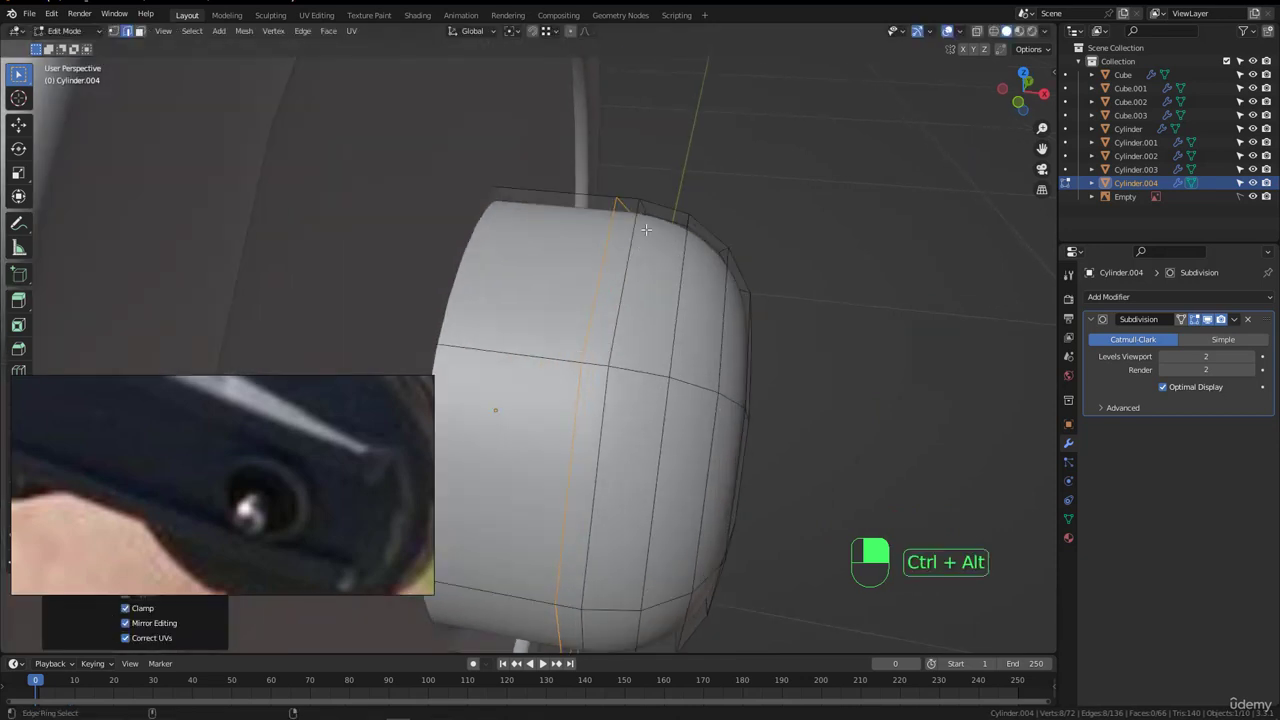
{"action": "key", "text": "ctrl+alt+z"}
{"action": "key", "text": "ctrl+alt+z"}
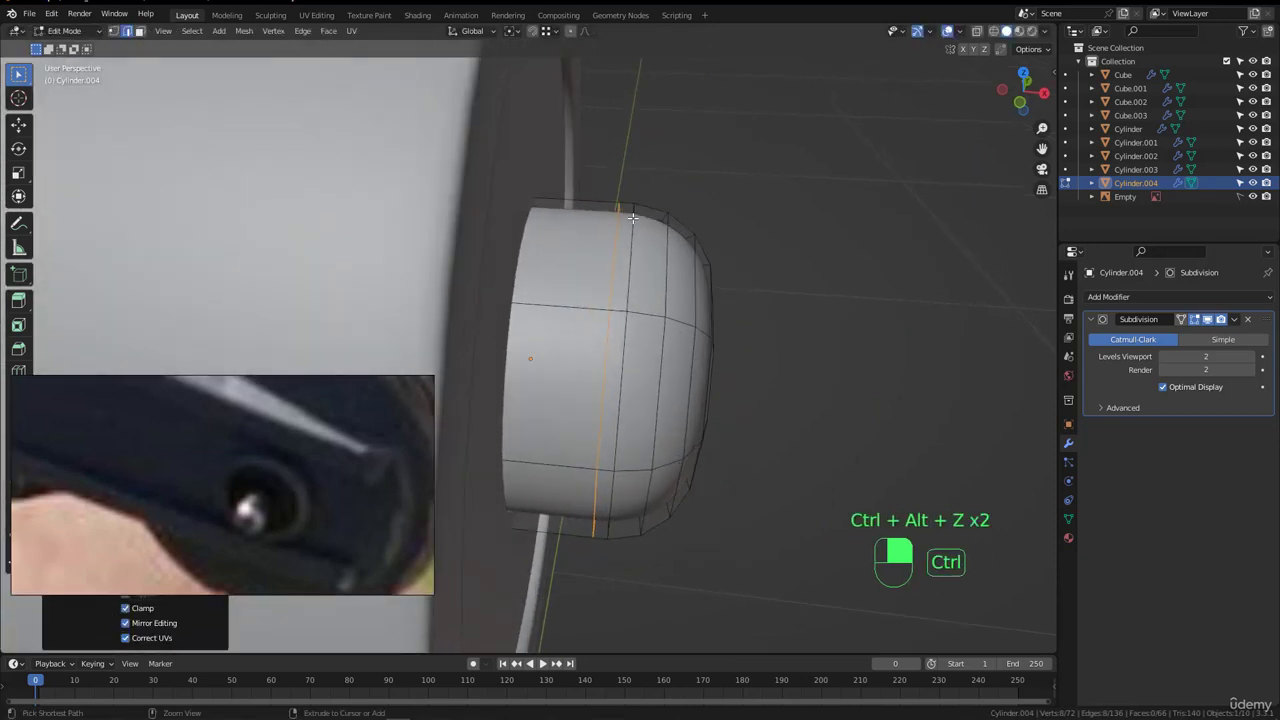
{"action": "middle_click_drag", "start_coordinate": [648, 258], "coordinate": [622, 268]}
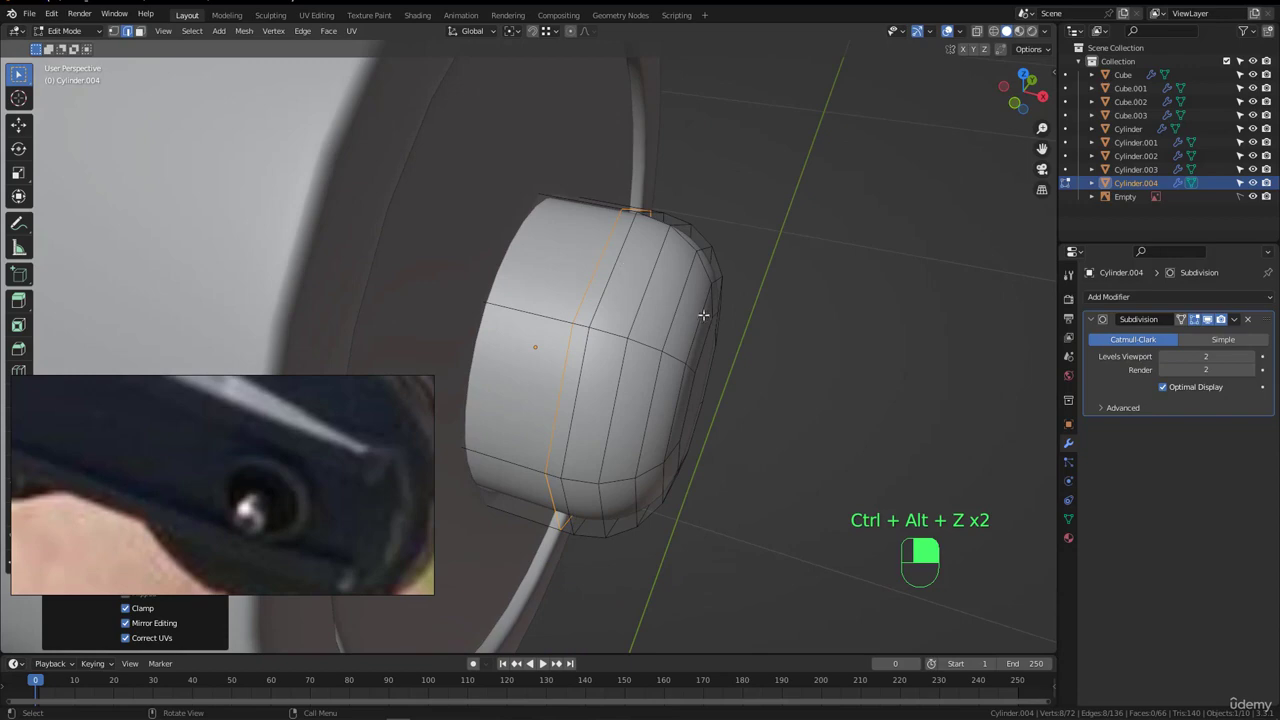
- Return to Object Mode with nothing selected and examine the rounded shaft, plug and hub on the drone arm
{"action": "middle_click_drag", "start_coordinate": [703, 315], "coordinate": [717, 347]}
{"action": "scroll", "coordinate": [660, 271], "scroll_direction": "down", "scroll_amount": 3}
{"action": "key", "text": "Tab"}
{"action": "key", "text": "alt+a"}
{"action": "scroll", "coordinate": [742, 333], "scroll_direction": "down", "scroll_amount": 4}
{"action": "scroll", "coordinate": [705, 360], "scroll_direction": "down", "scroll_amount": 4}
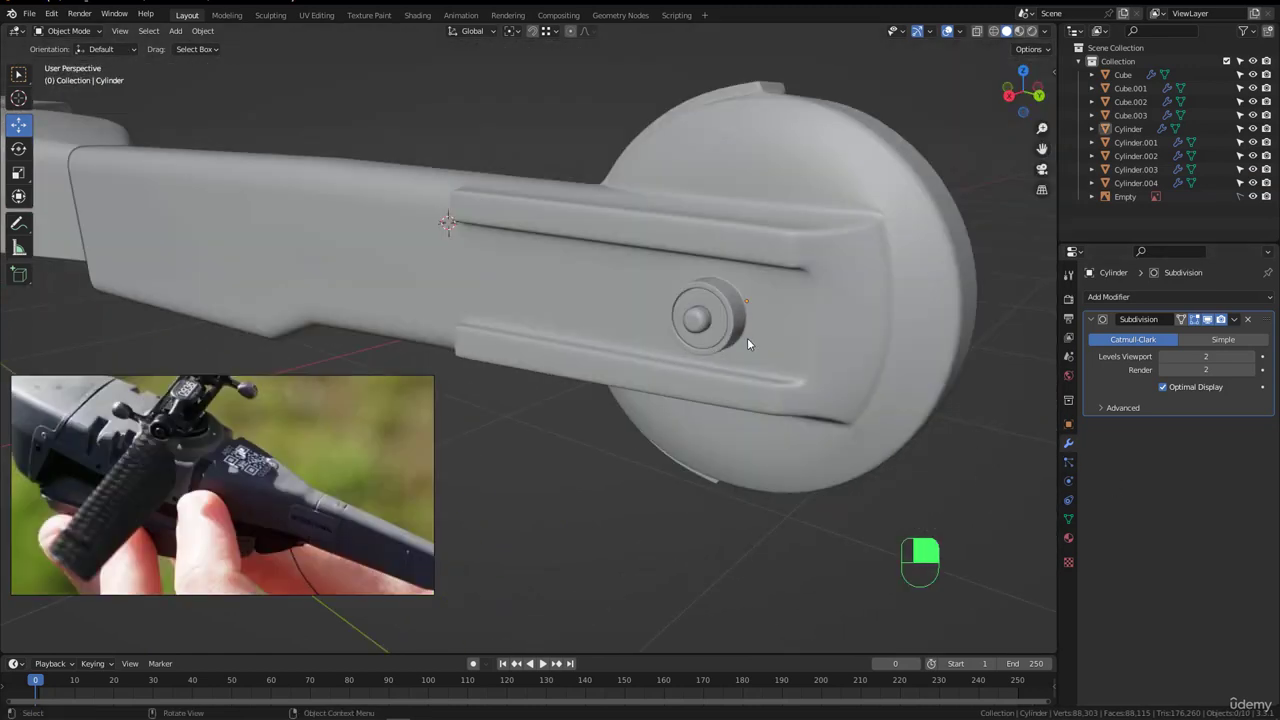
{"action": "middle_click_drag", "start_coordinate": [733, 335], "coordinate": [774, 317]}
{"action": "scroll", "coordinate": [716, 332], "scroll_direction": "up", "scroll_amount": 2}
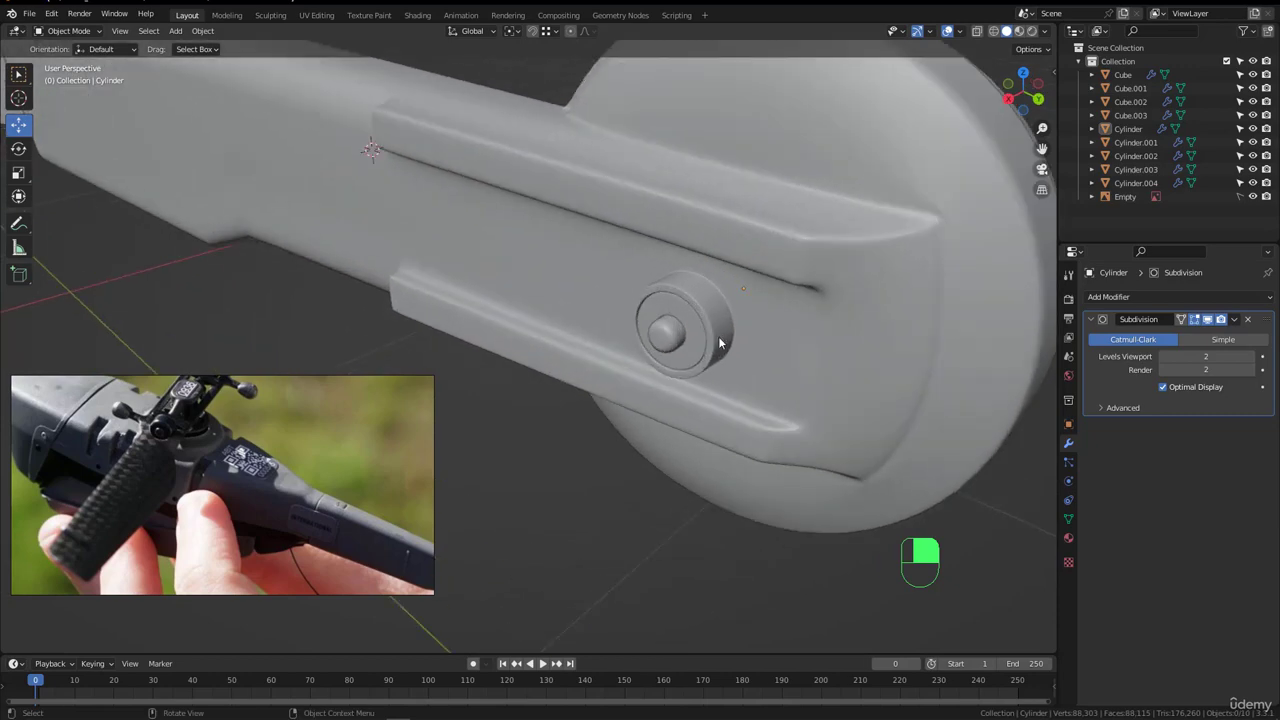